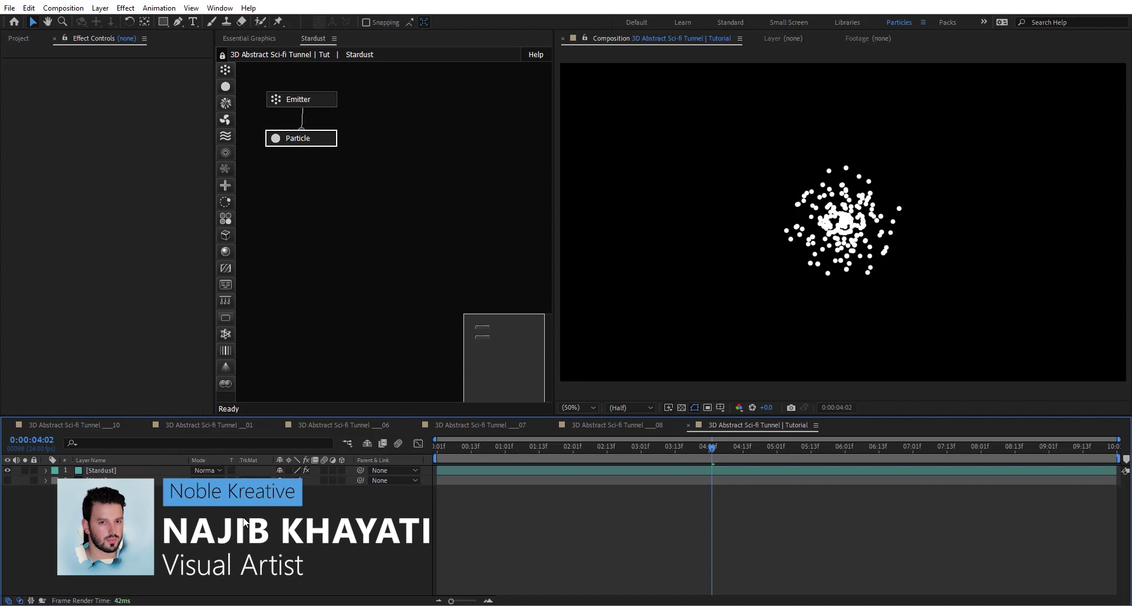
Step: Reveal the Mask Path property of the Mask layer
{"action": "left_click", "coordinate": [122, 469]}
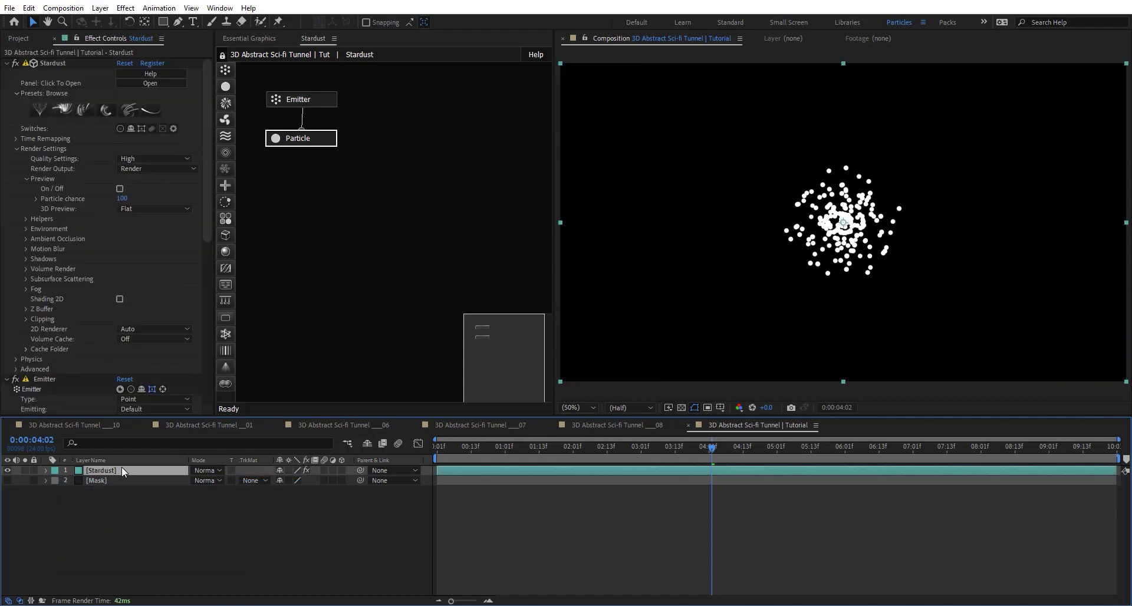
{"action": "left_click", "coordinate": [116, 481]}
{"action": "key", "text": "m"}
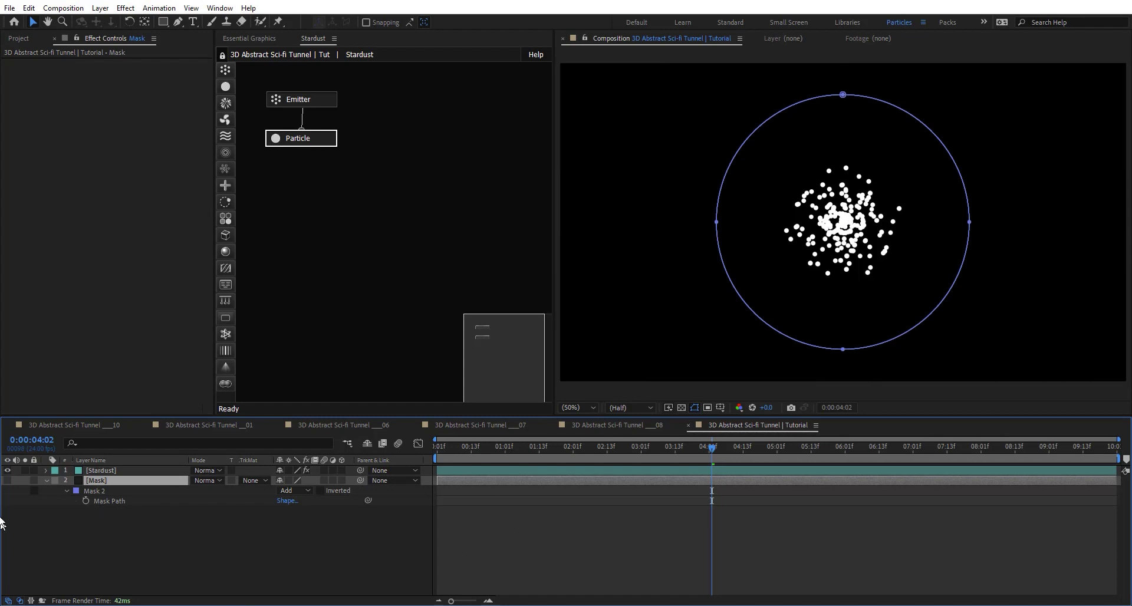
Step: Delete the Emitter and Particle nodes from the Stardust layer's graph and add a Model node
{"action": "left_click", "coordinate": [118, 470]}
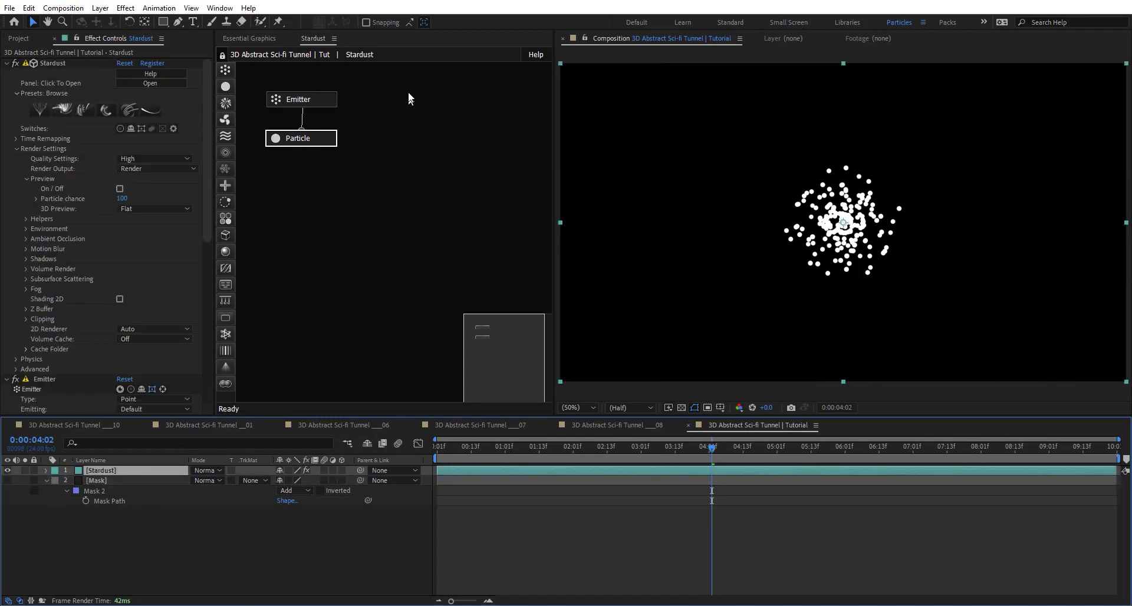
{"action": "left_click_drag", "start_coordinate": [356, 87], "coordinate": [289, 154]}
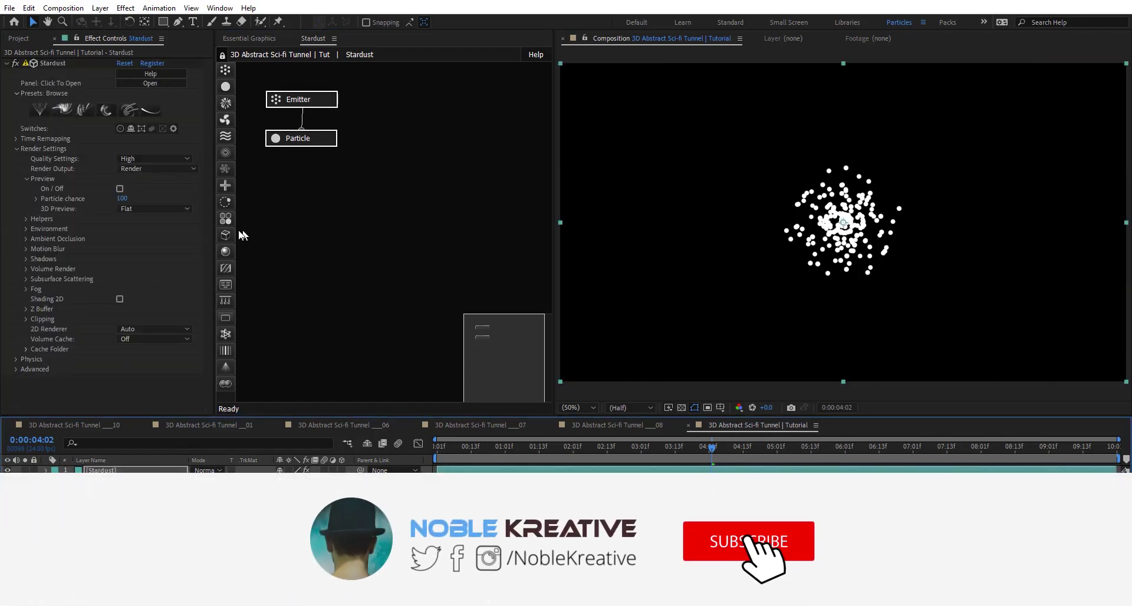
{"action": "key", "text": "Delete"}
{"action": "left_click_drag", "start_coordinate": [223, 237], "coordinate": [303, 225]}
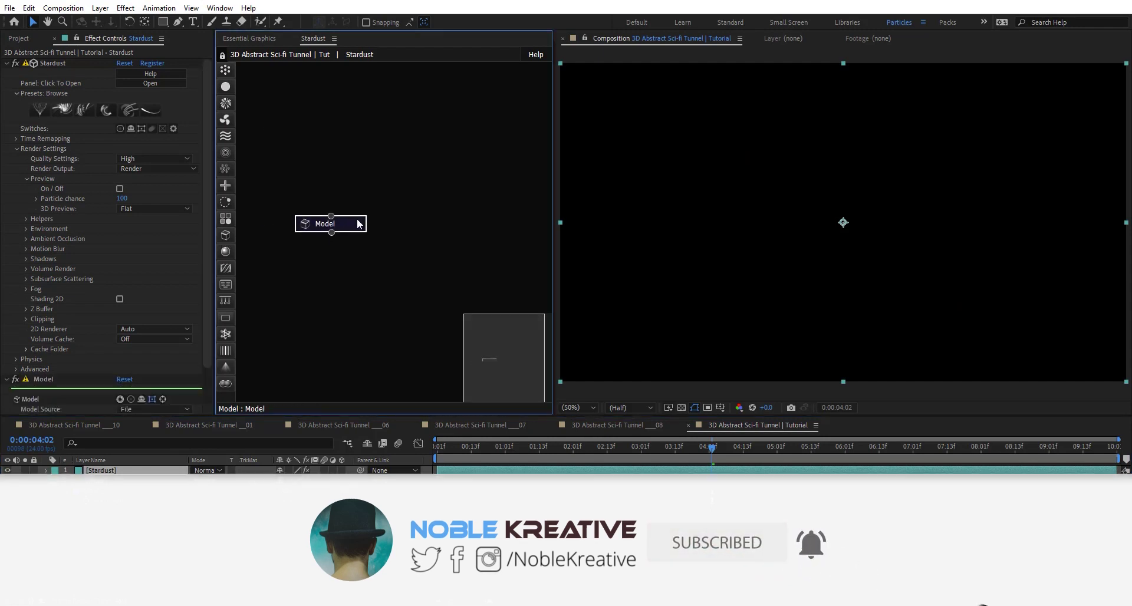
Step: Set the Model node's source to Primitive and its type to Torus
{"action": "scroll", "coordinate": [126, 276], "scroll_direction": "down", "scroll_amount": 2}
{"action": "left_click", "coordinate": [136, 358]}
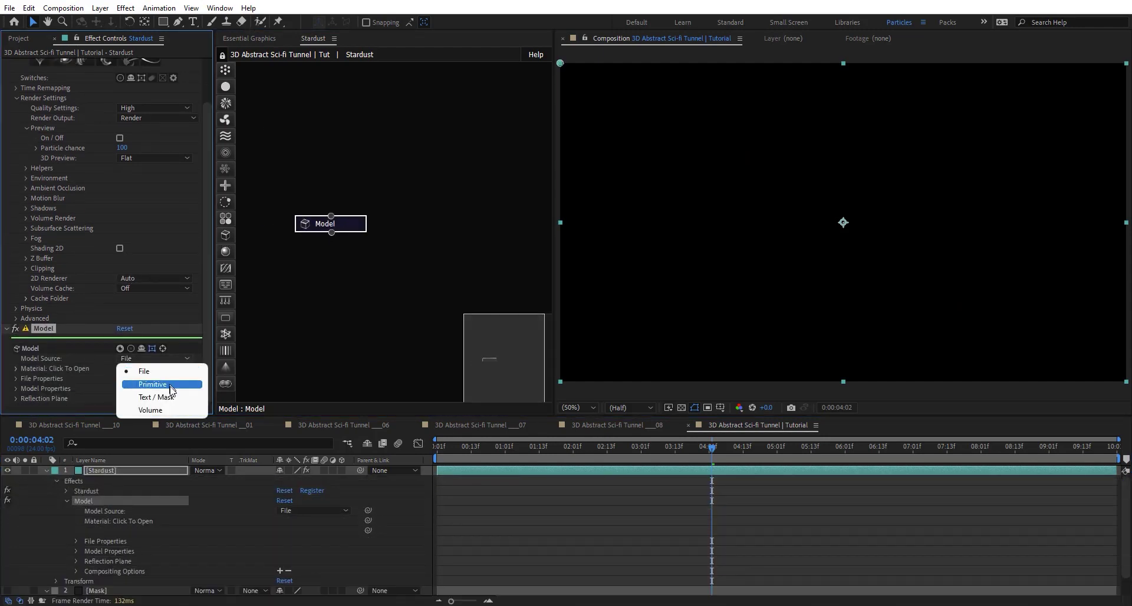
{"action": "left_click", "coordinate": [153, 385]}
{"action": "scroll", "coordinate": [98, 377], "scroll_direction": "down", "scroll_amount": 2}
{"action": "left_click", "coordinate": [147, 309]}
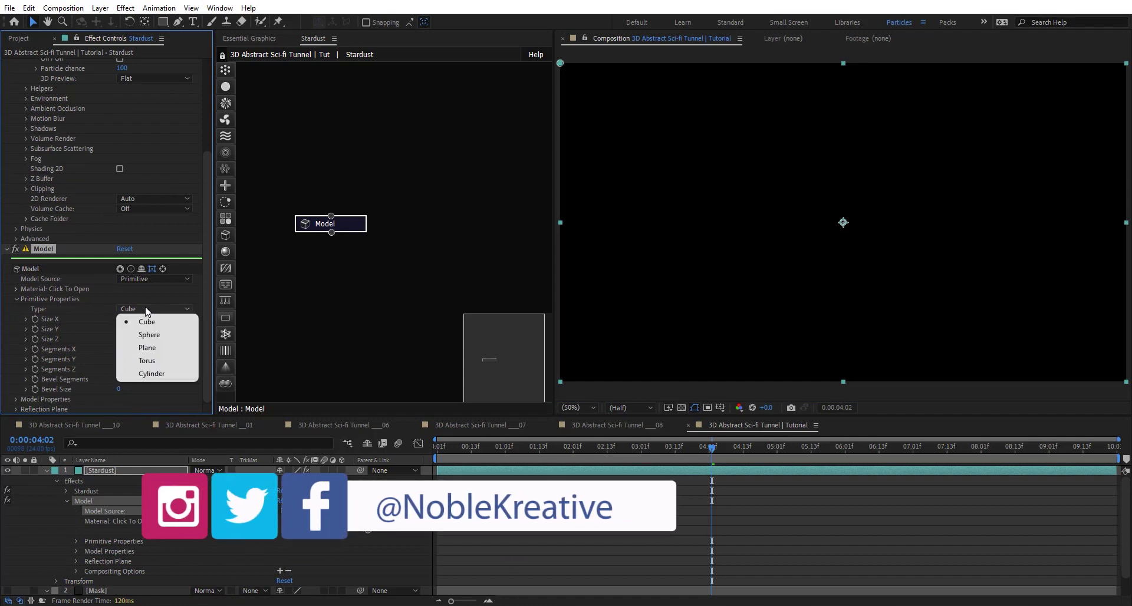
{"action": "left_click", "coordinate": [147, 361]}
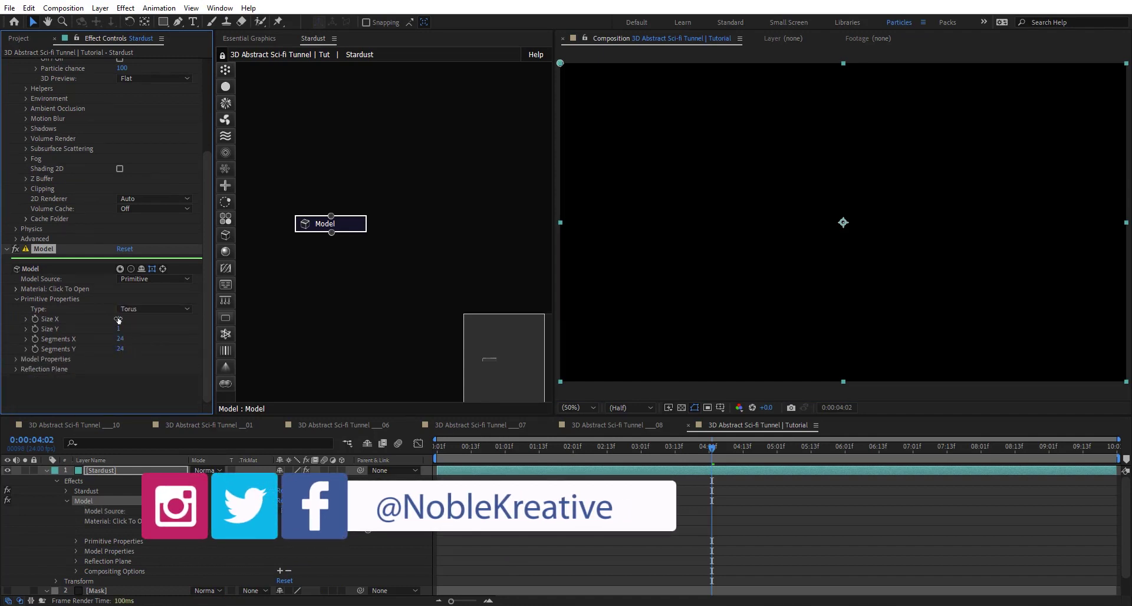
Step: Set the torus's Size X to 800 and Size Y to 200
{"action": "left_click", "coordinate": [118, 320]}
{"action": "type", "text": "800"}
{"action": "key", "text": "Return"}
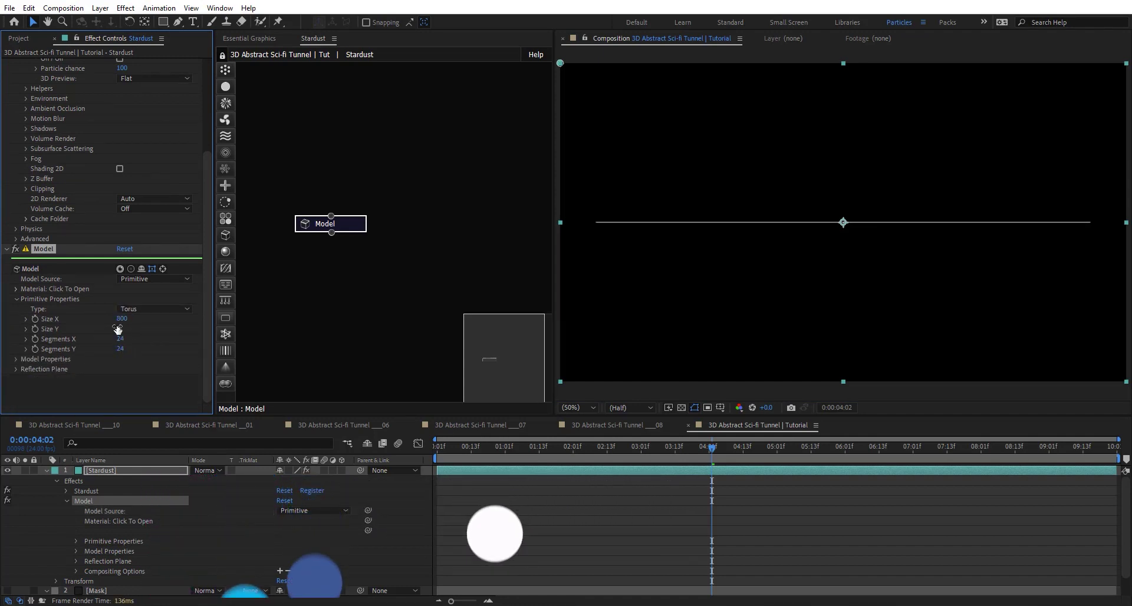
{"action": "left_click", "coordinate": [118, 329]}
{"action": "type", "text": "200"}
{"action": "key", "text": "Return"}
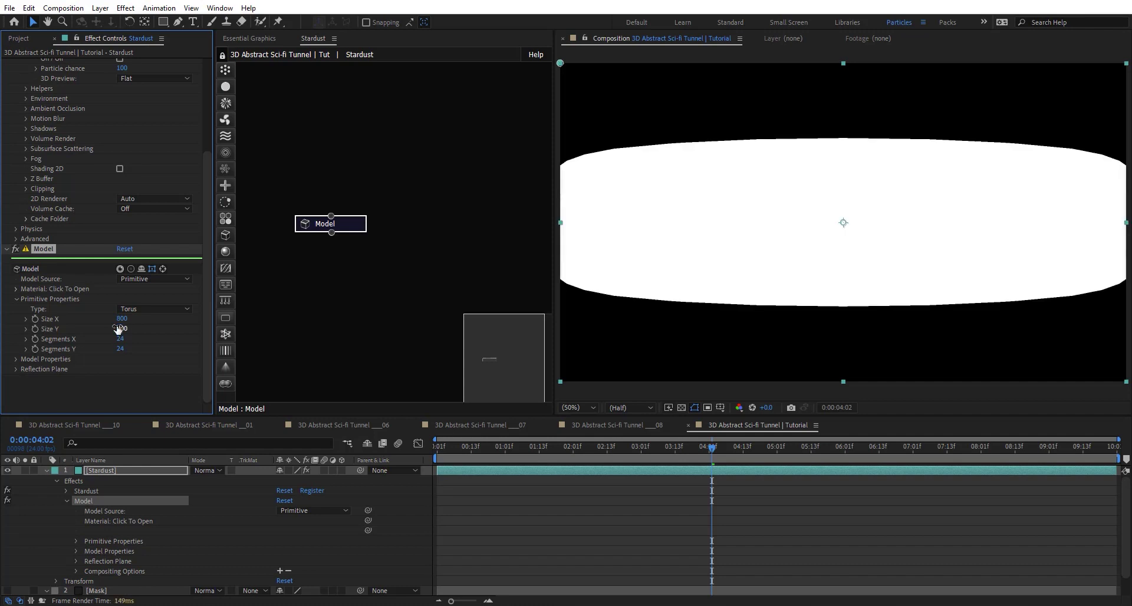
Step: Create a two-node camera with the 15mm preset
{"action": "key", "text": "ctrl+alt+shift+c"}
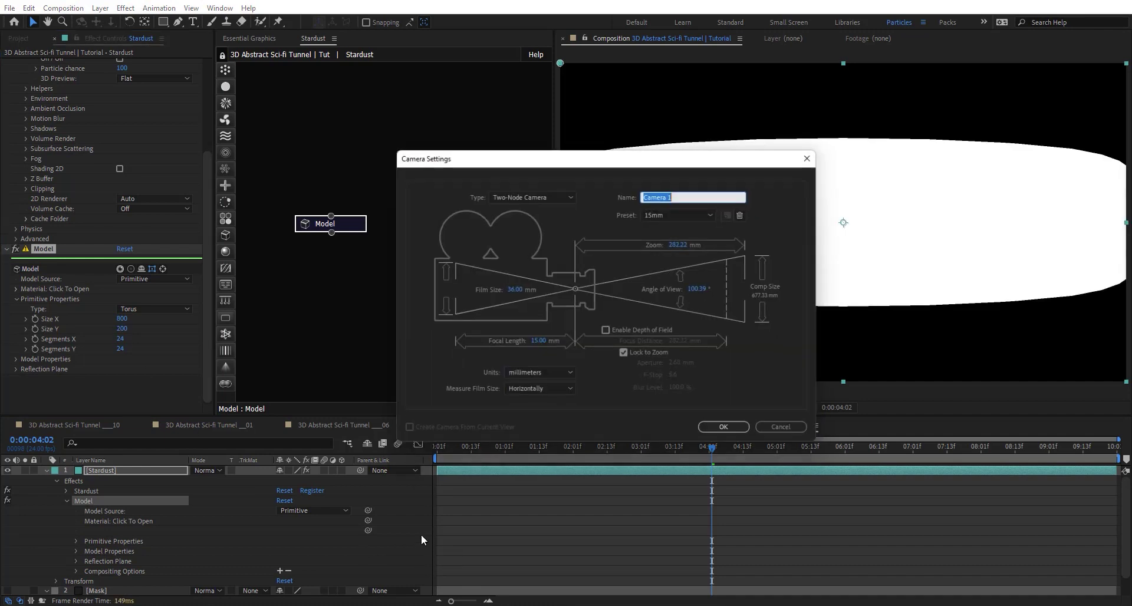
{"action": "left_click", "coordinate": [670, 215]}
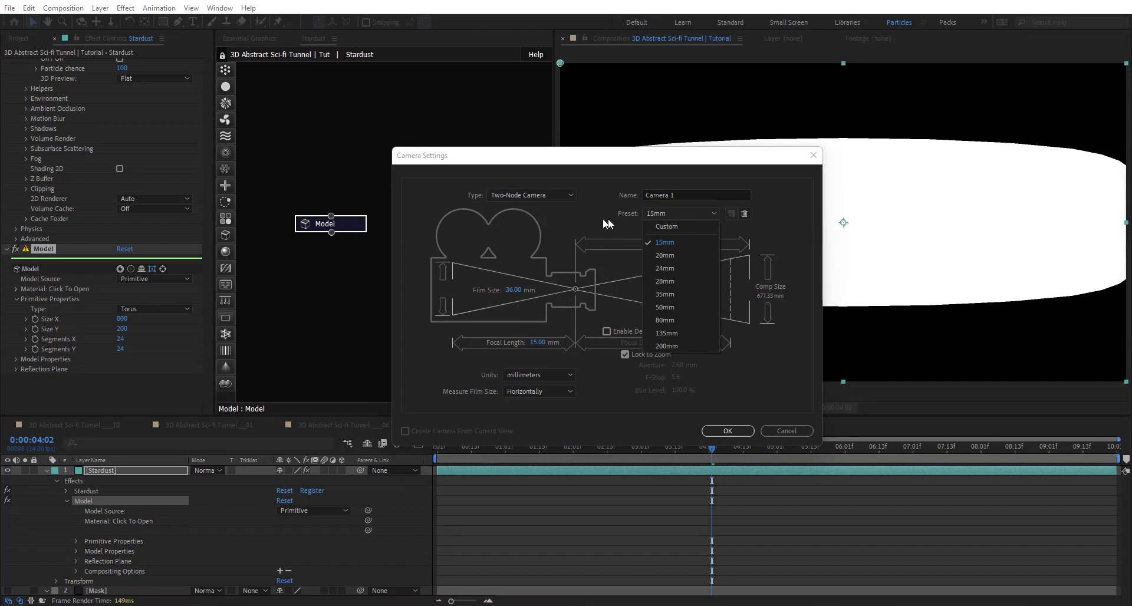
{"action": "left_click", "coordinate": [695, 241]}
{"action": "left_click", "coordinate": [729, 431]}
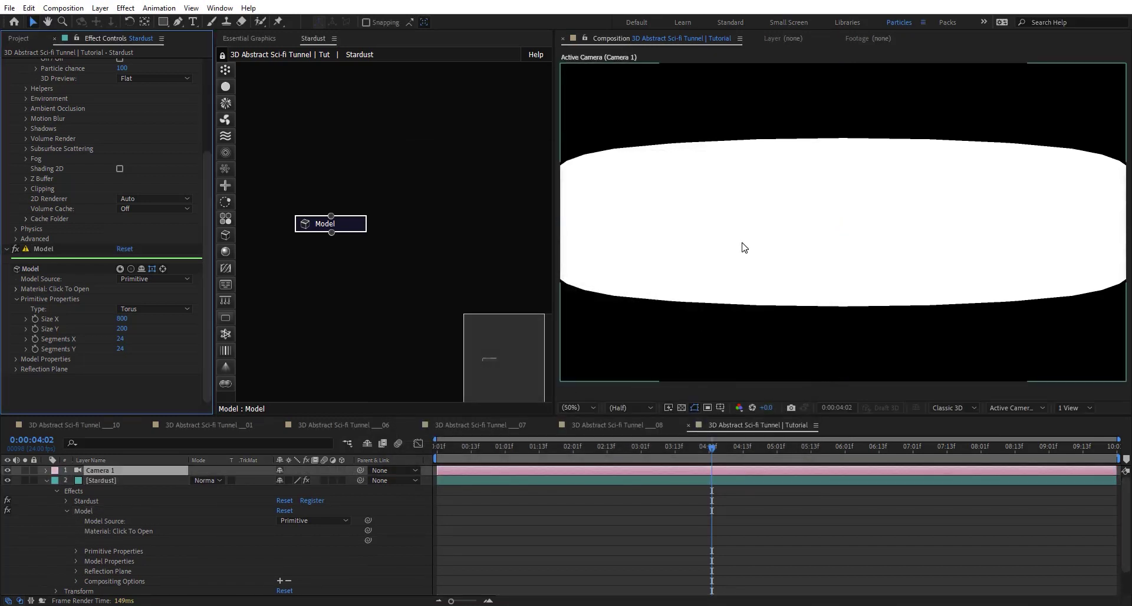
Step: Undo the trial camera pan and orbit Camera 1 to view the torus ring obliquely from above
{"action": "key", "text": "c"}
{"action": "left_click_drag", "start_coordinate": [816, 213], "coordinate": [815, 217]}
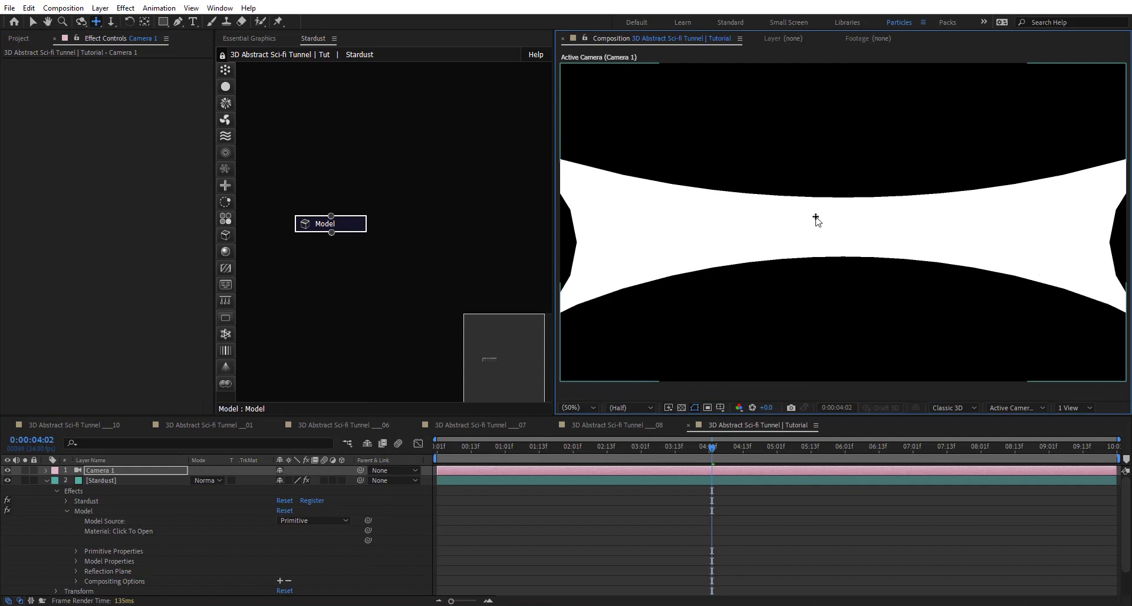
{"action": "key", "text": "ctrl+z"}
{"action": "key", "text": "c"}
{"action": "key", "text": "c"}
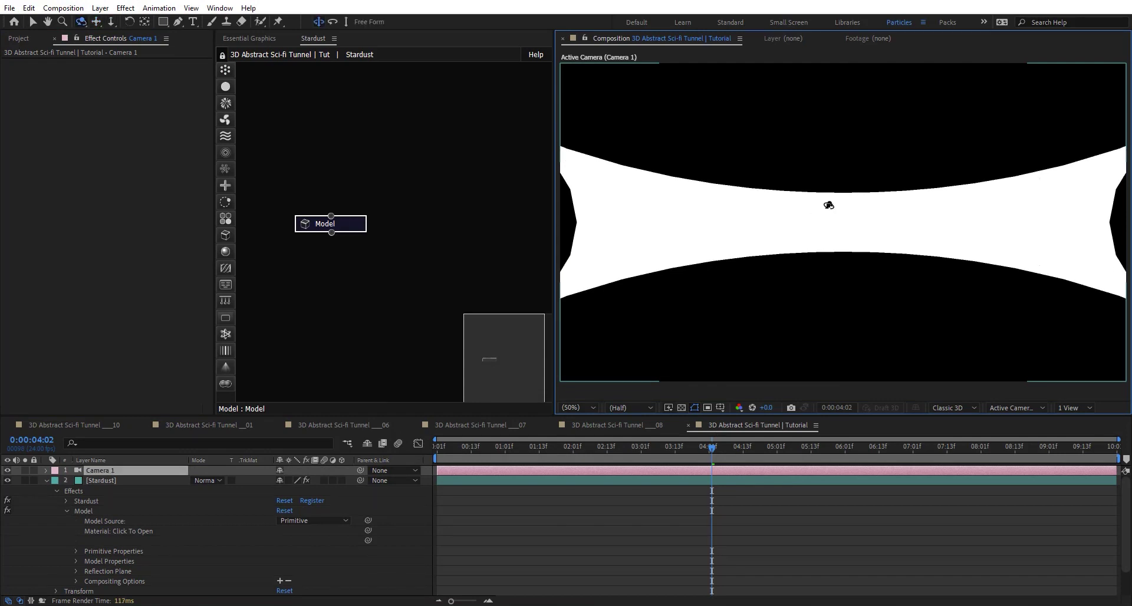
{"action": "left_click_drag", "start_coordinate": [827, 202], "coordinate": [781, 326]}
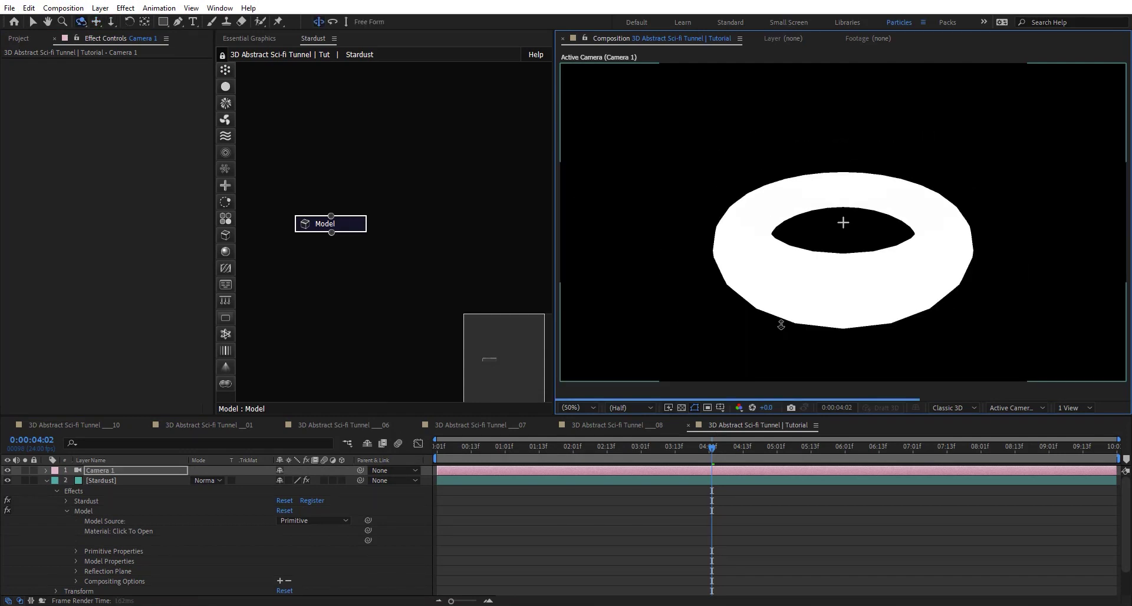
{"action": "left_click_drag", "start_coordinate": [807, 216], "coordinate": [806, 245]}
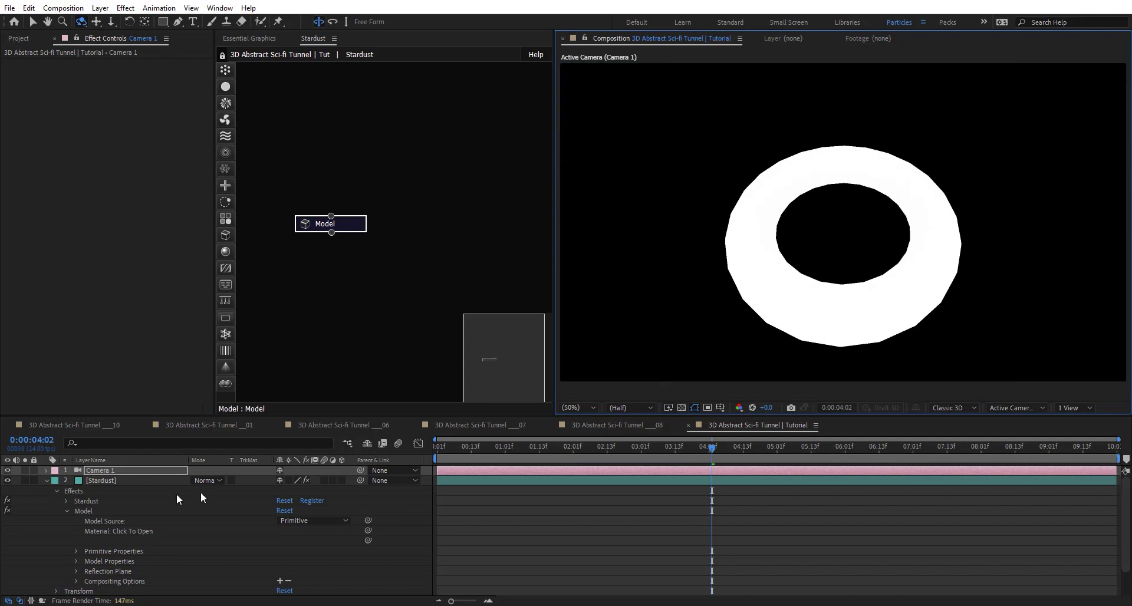
Step: Smooth the torus by setting both Segments X and Segments Y to 100
{"action": "left_click", "coordinate": [365, 224]}
{"action": "scroll", "coordinate": [23, 316], "scroll_direction": "down", "scroll_amount": 4}
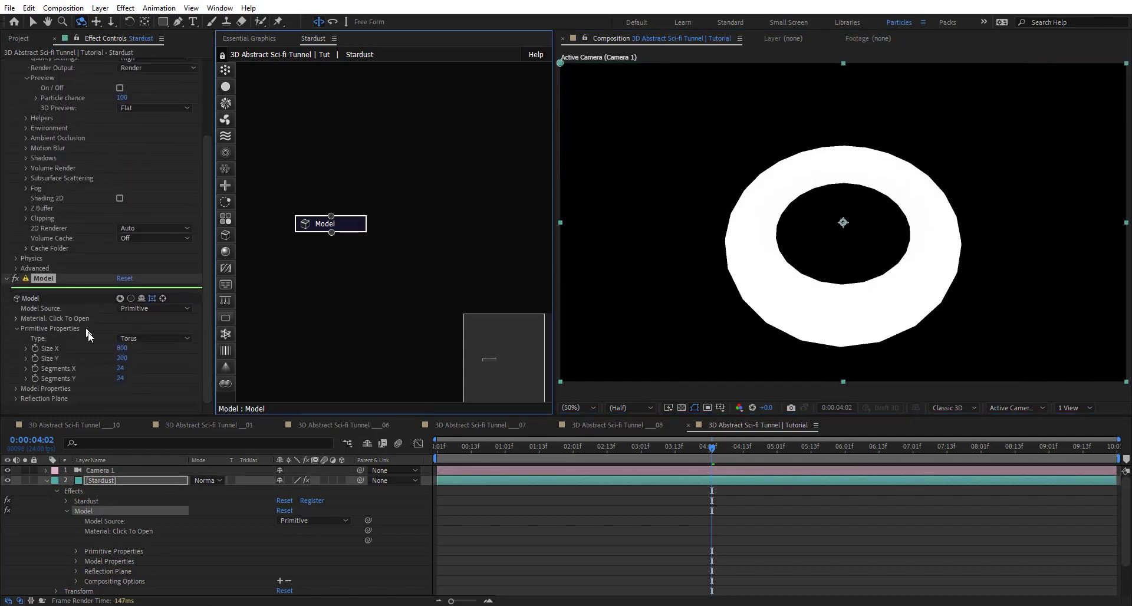
{"action": "left_click", "coordinate": [122, 369]}
{"action": "type", "text": "100"}
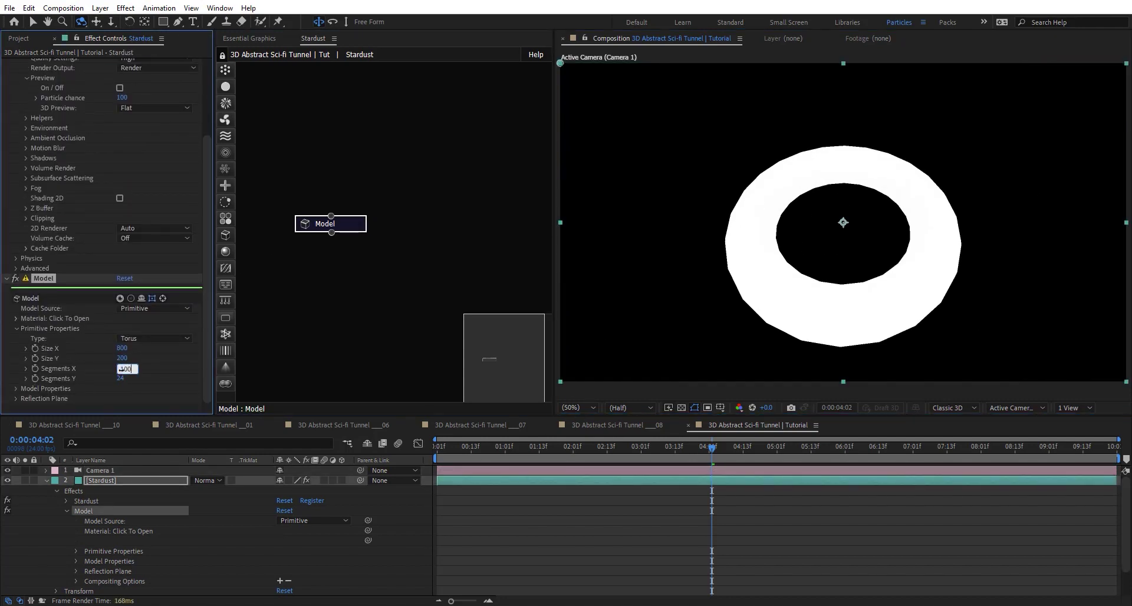
{"action": "key", "text": "Return"}
{"action": "left_click", "coordinate": [122, 378]}
{"action": "type", "text": "100"}
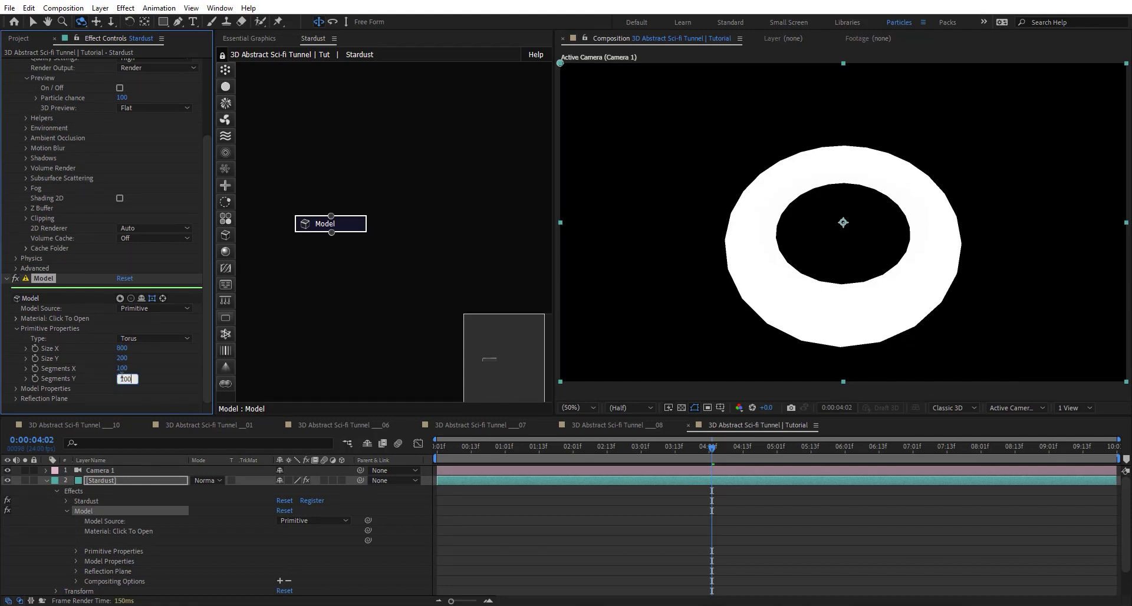
{"action": "key", "text": "Return"}
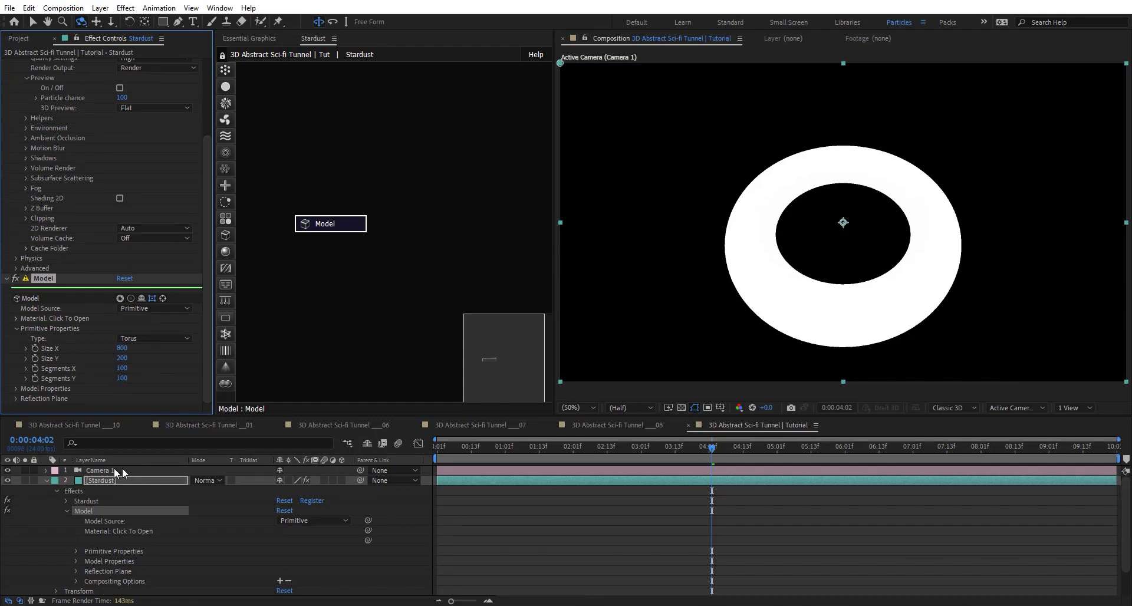
Step: Collapse the Stardust layer's properties and switch the composition viewer to 2 Views
{"action": "left_click", "coordinate": [45, 482]}
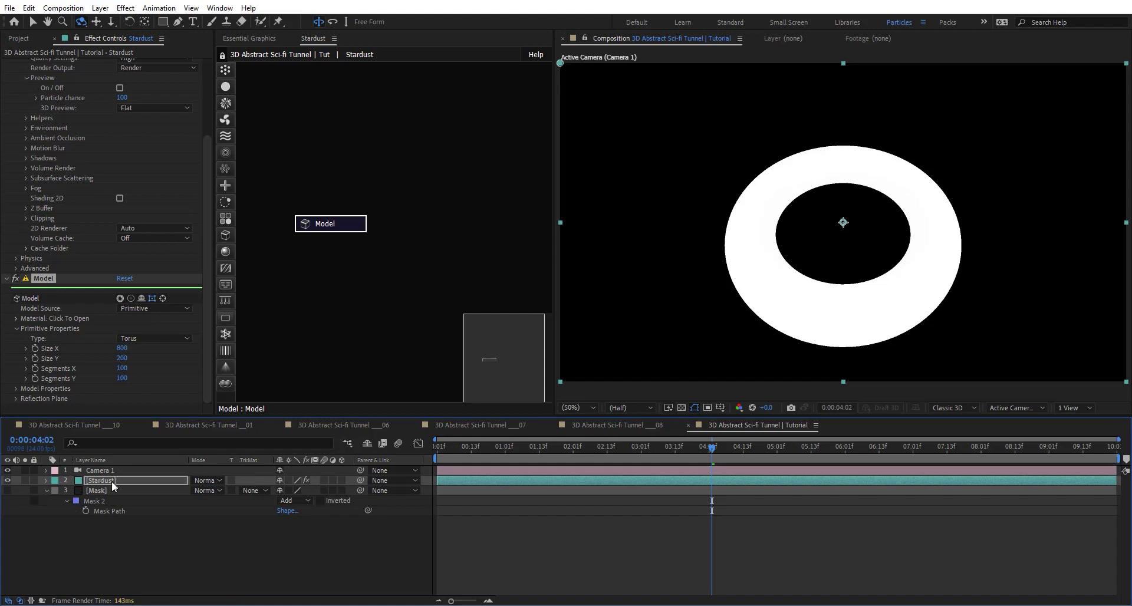
{"action": "left_click", "coordinate": [1084, 408]}
{"action": "left_click", "coordinate": [1053, 431]}
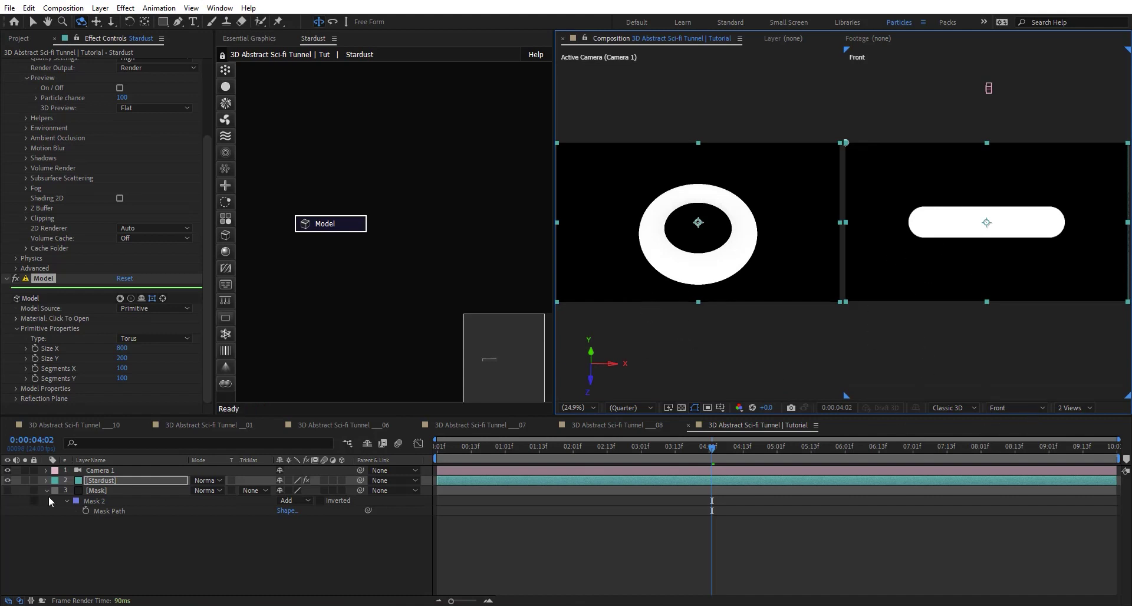
Step: Copy the Mask layer's Mask Path and reset the Transform properties of Camera 1
{"action": "left_click", "coordinate": [108, 512]}
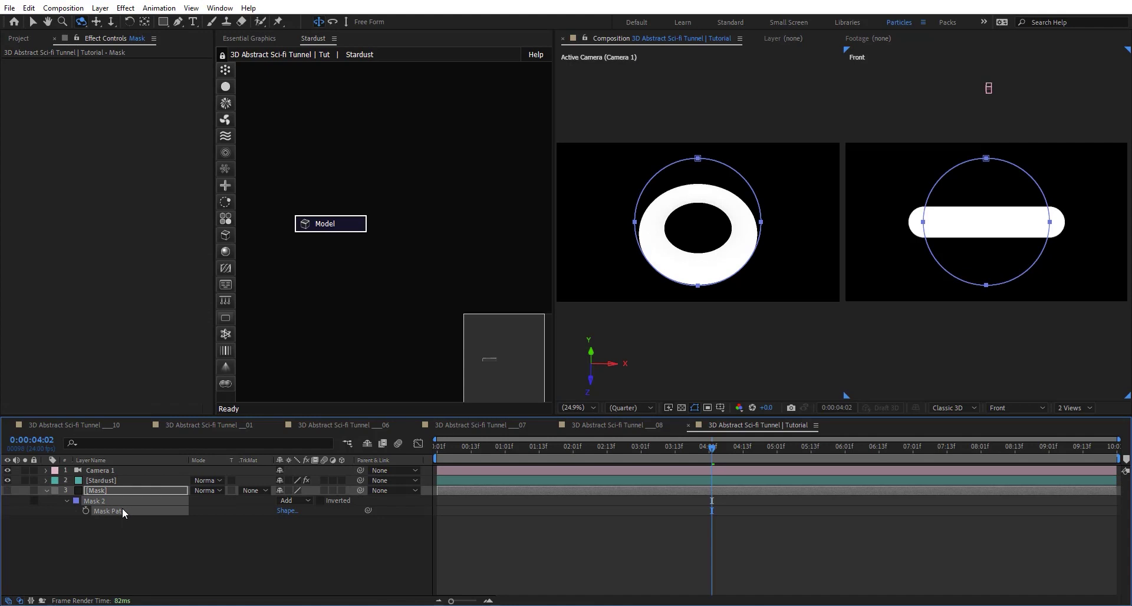
{"action": "left_click", "coordinate": [122, 472]}
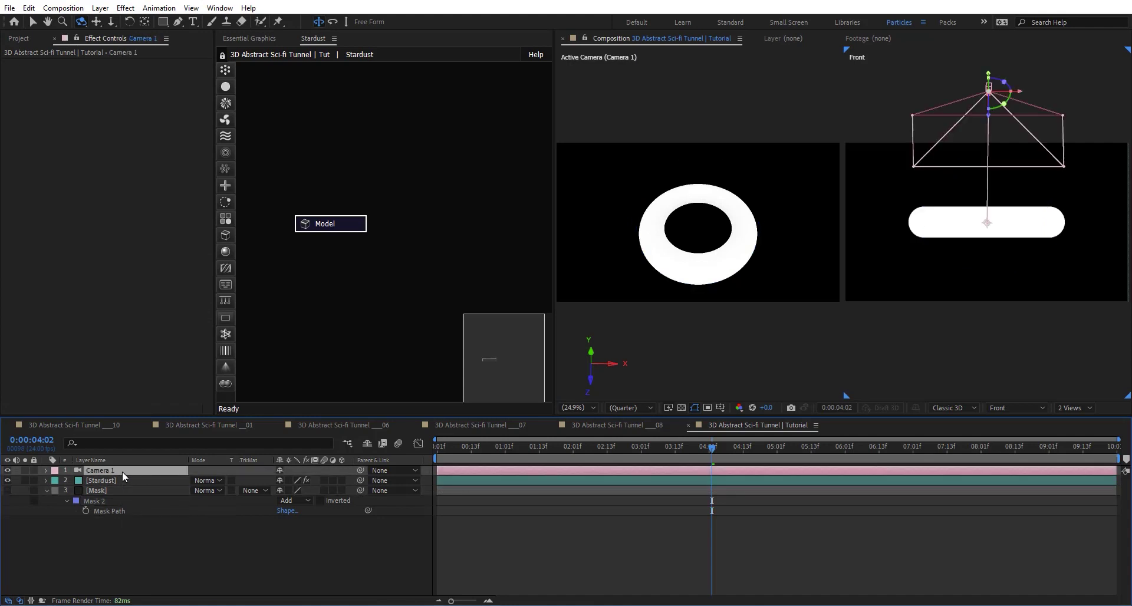
{"action": "key", "text": "p"}
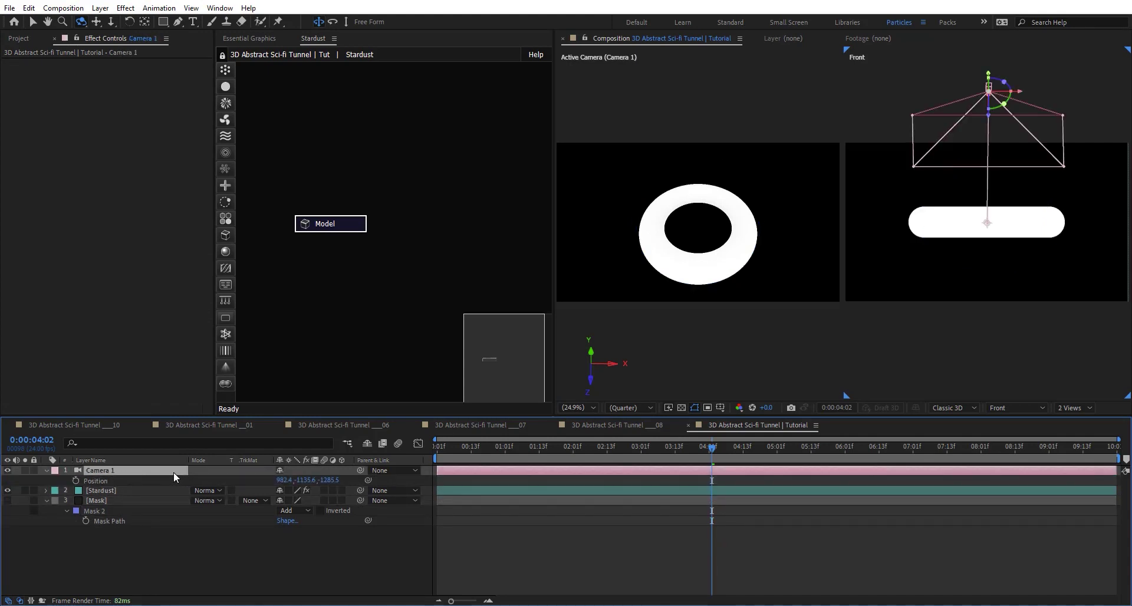
{"action": "key", "text": "u"}
{"action": "key", "text": "u"}
{"action": "left_click", "coordinate": [284, 481]}
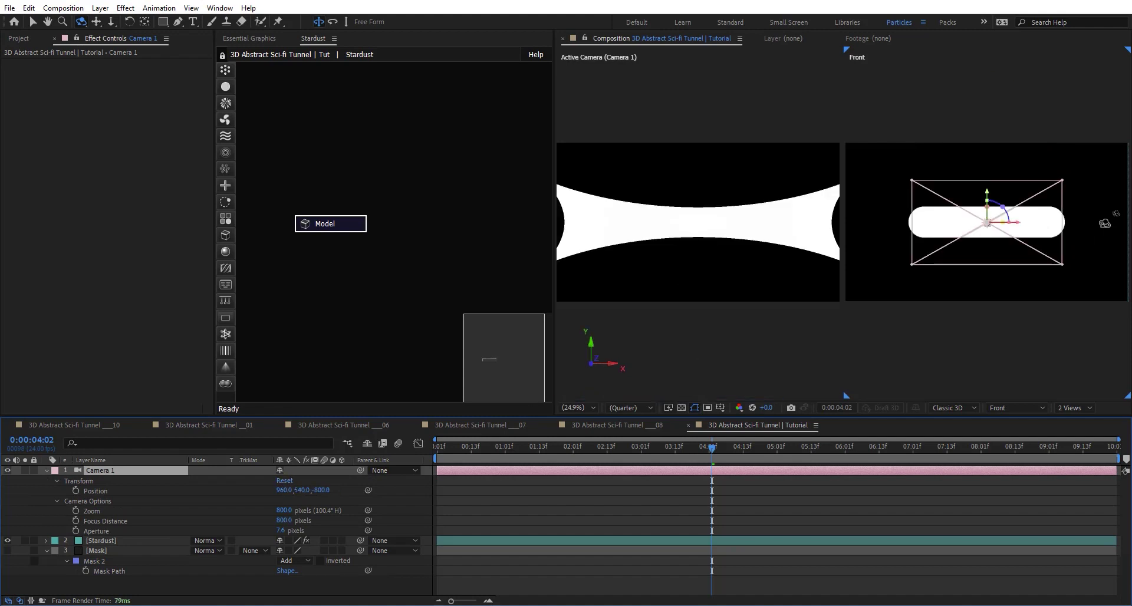
Step: Paste the copied mask path into Camera 1's Position as keyframes and preview the resulting camera motion
{"action": "key", "text": "p"}
{"action": "left_click", "coordinate": [98, 483]}
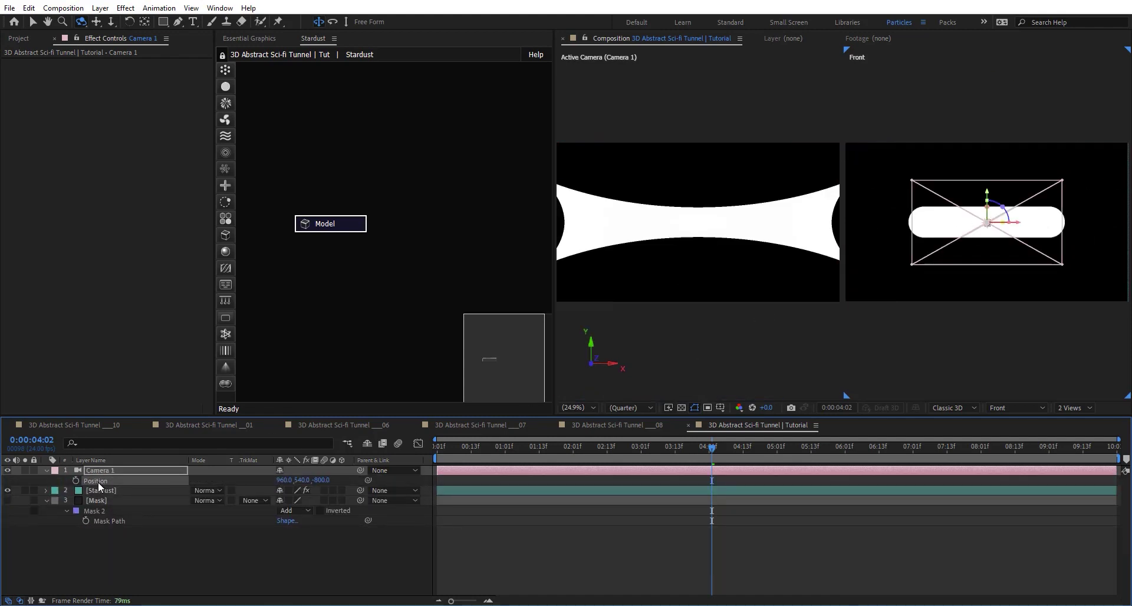
{"action": "key", "text": "ctrl+v"}
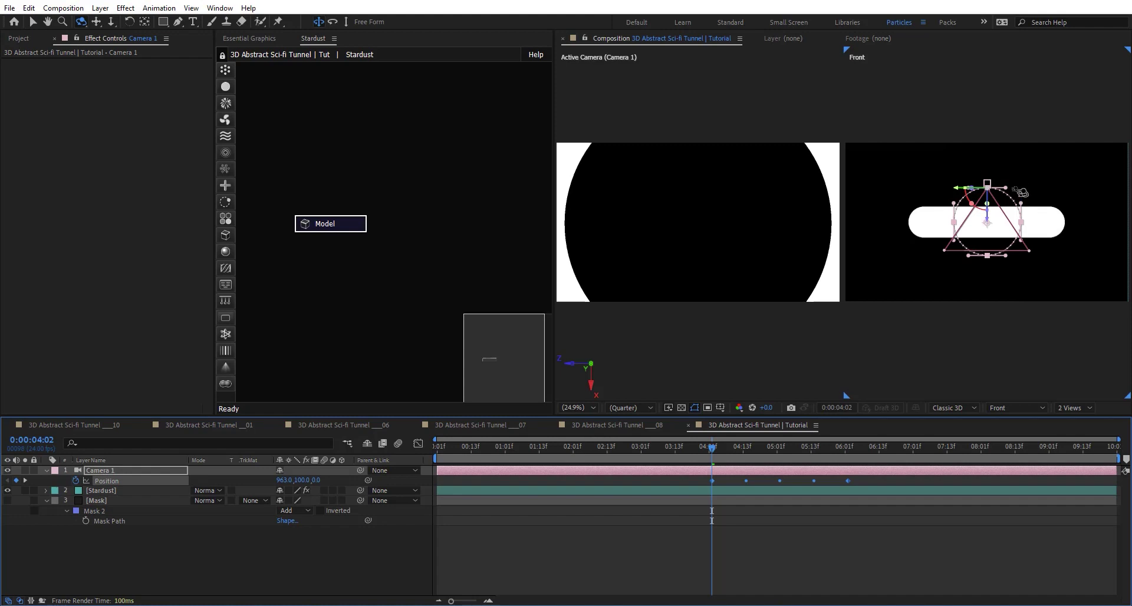
{"action": "key", "text": "space"}
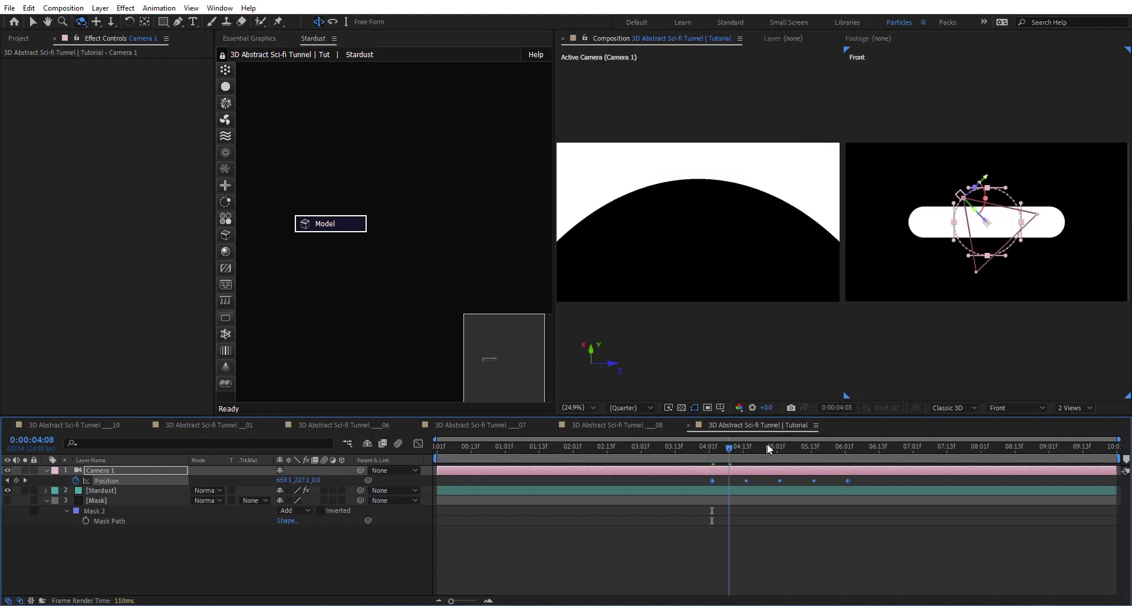
{"action": "left_click_drag", "start_coordinate": [803, 443], "coordinate": [716, 455]}
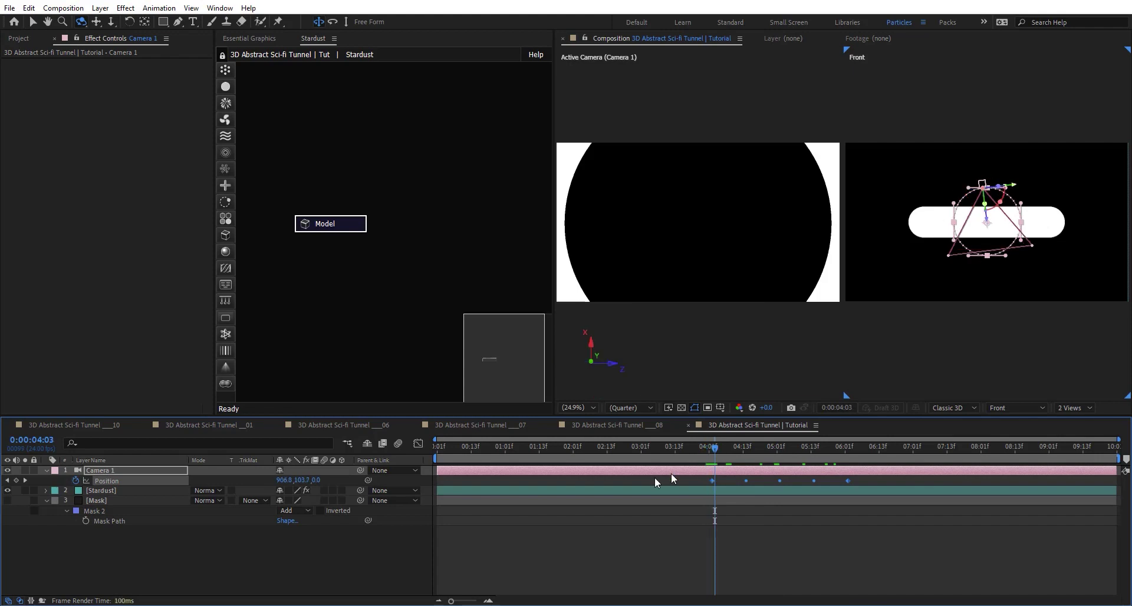
Step: Set Angle X to 90° in the torus Model's properties
{"action": "left_click", "coordinate": [348, 224]}
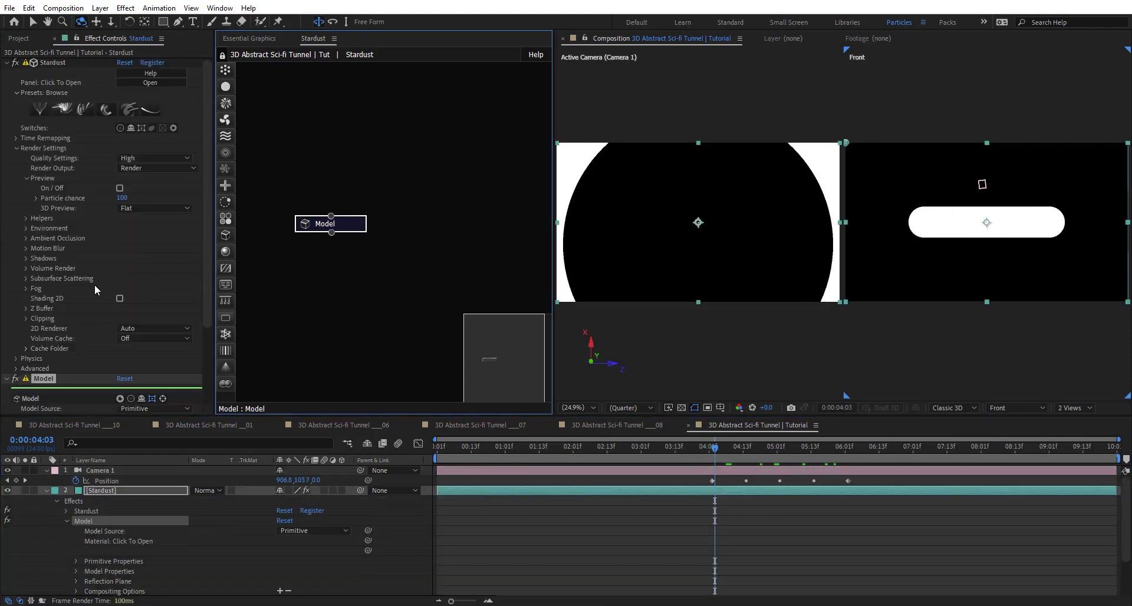
{"action": "scroll", "coordinate": [95, 285], "scroll_direction": "down", "scroll_amount": 3}
{"action": "left_click", "coordinate": [16, 389]}
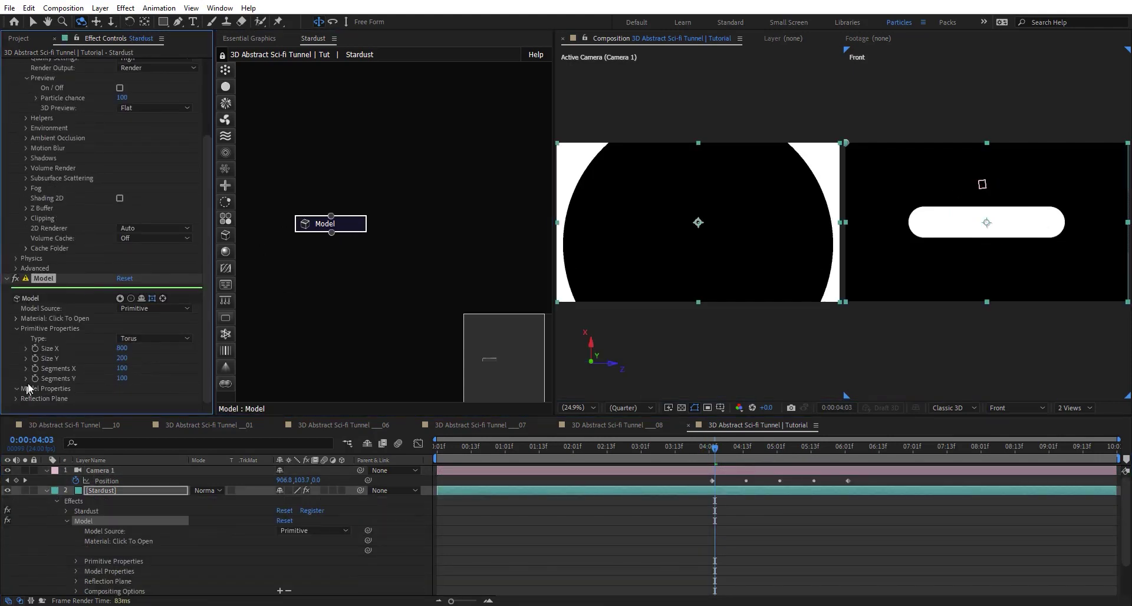
{"action": "scroll", "coordinate": [59, 348], "scroll_direction": "down", "scroll_amount": 6}
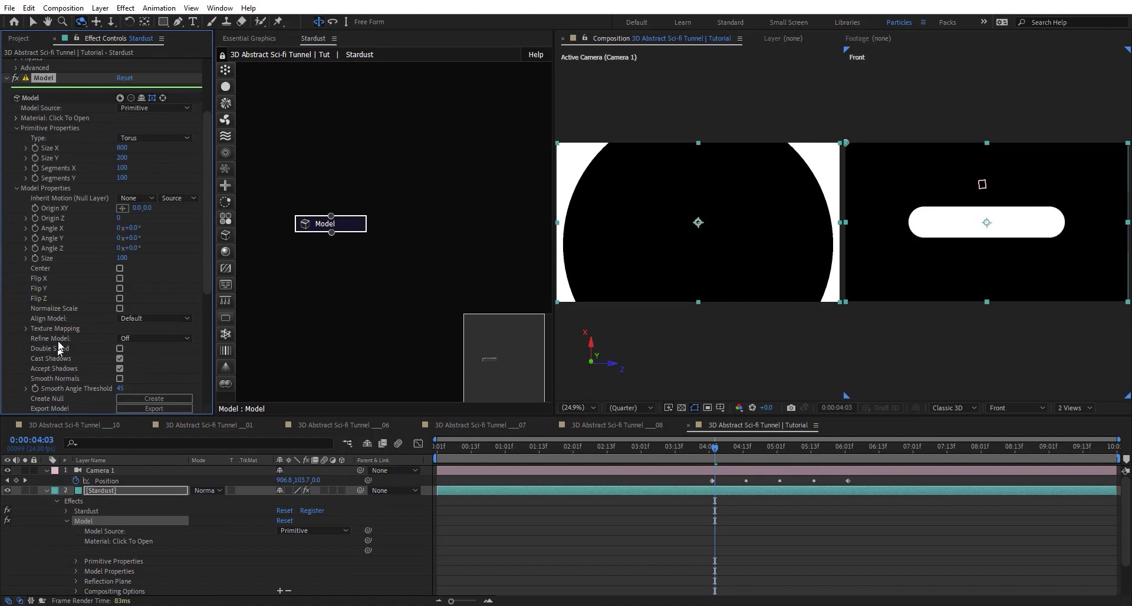
{"action": "left_click", "coordinate": [132, 228]}
{"action": "type", "text": "90"}
{"action": "key", "text": "Return"}
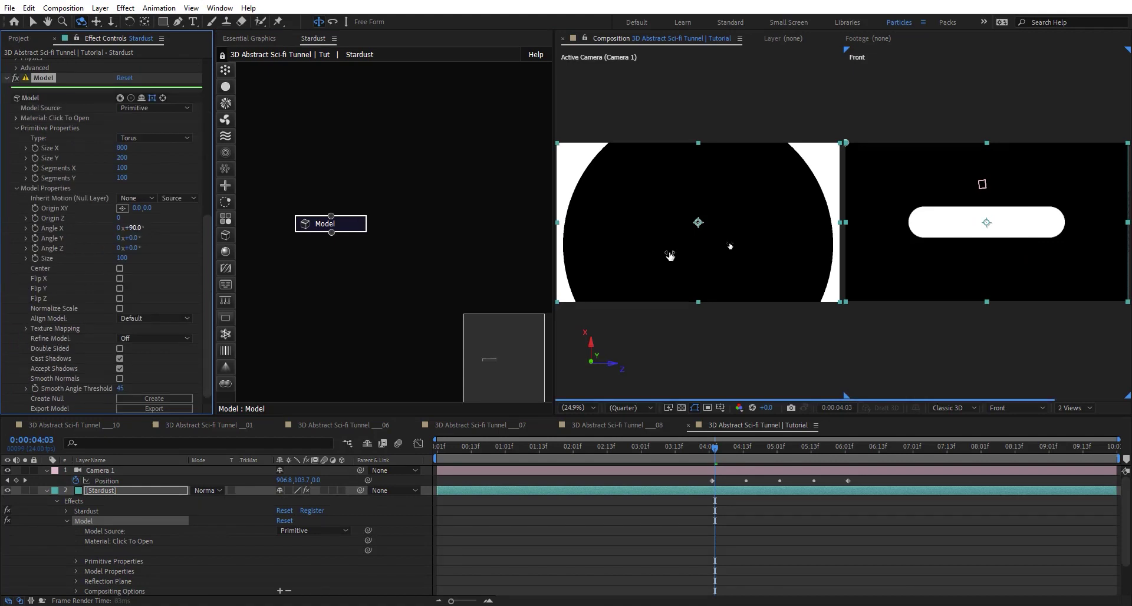
Step: Add a null object above Camera 1, name it 3D Null, and make it a 3D layer
{"action": "left_click", "coordinate": [717, 469]}
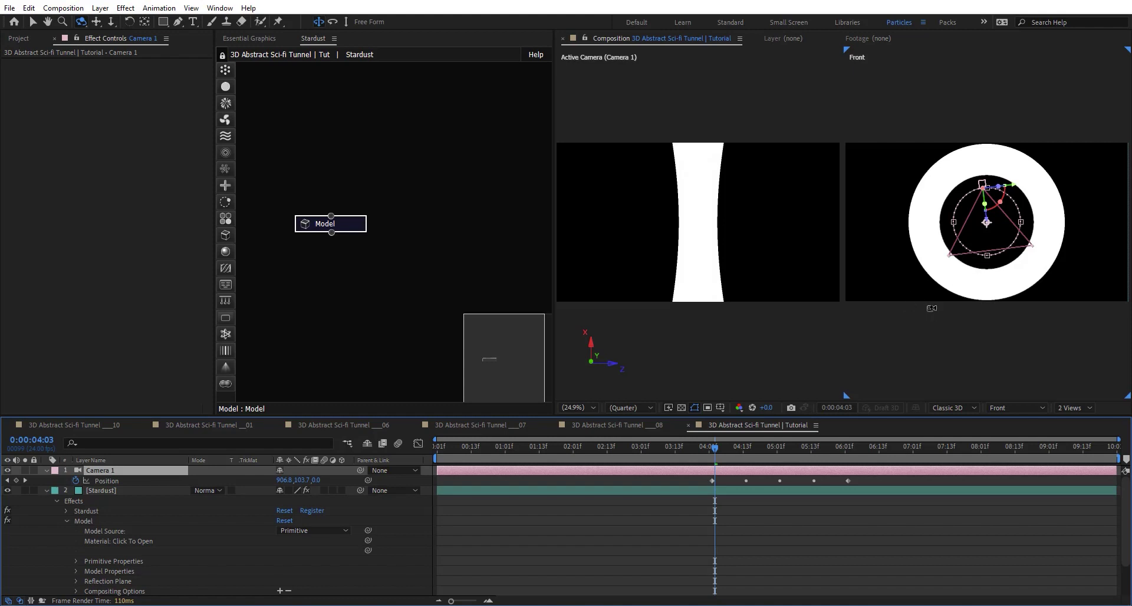
{"action": "key", "text": "ctrl+alt+shift+y"}
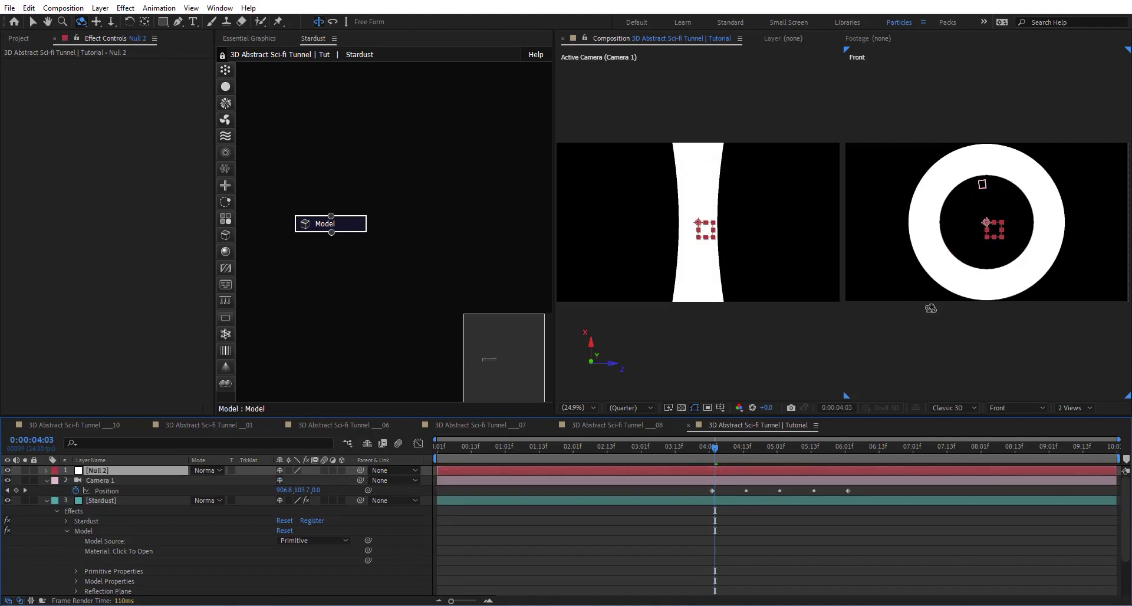
{"action": "key", "text": "Return"}
{"action": "type", "text": "3D"}
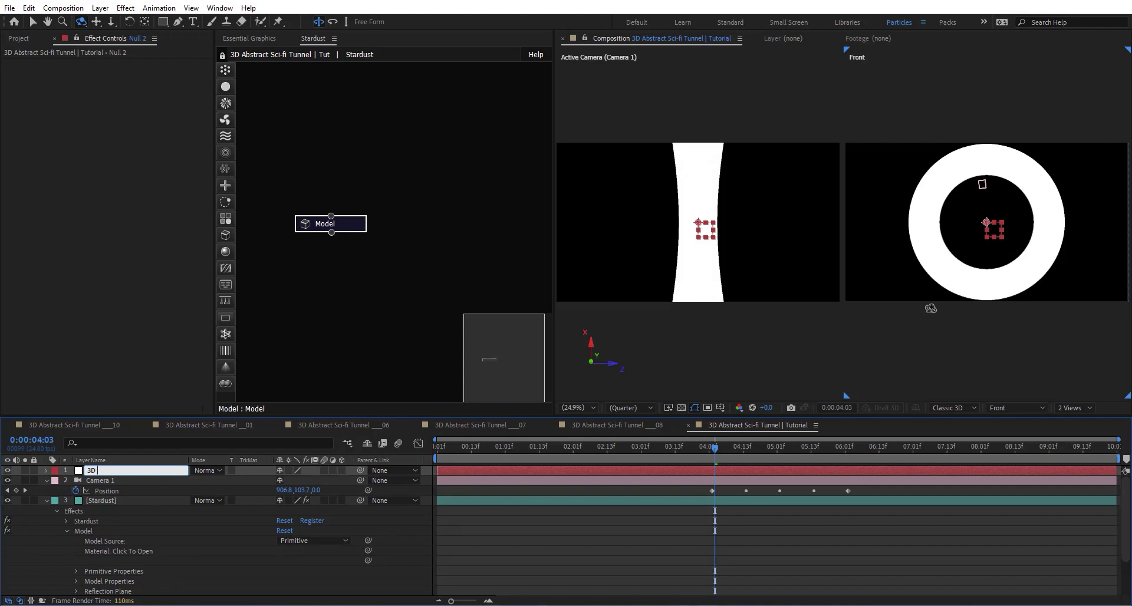
{"action": "type", "text": " Null"}
{"action": "key", "text": "Return"}
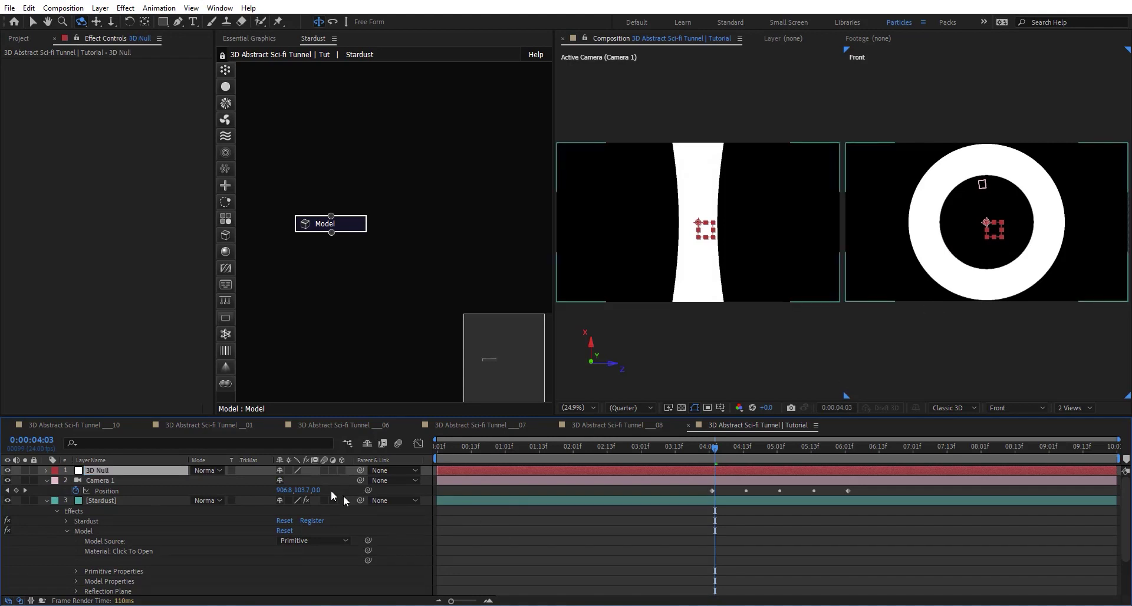
{"action": "left_click", "coordinate": [342, 471]}
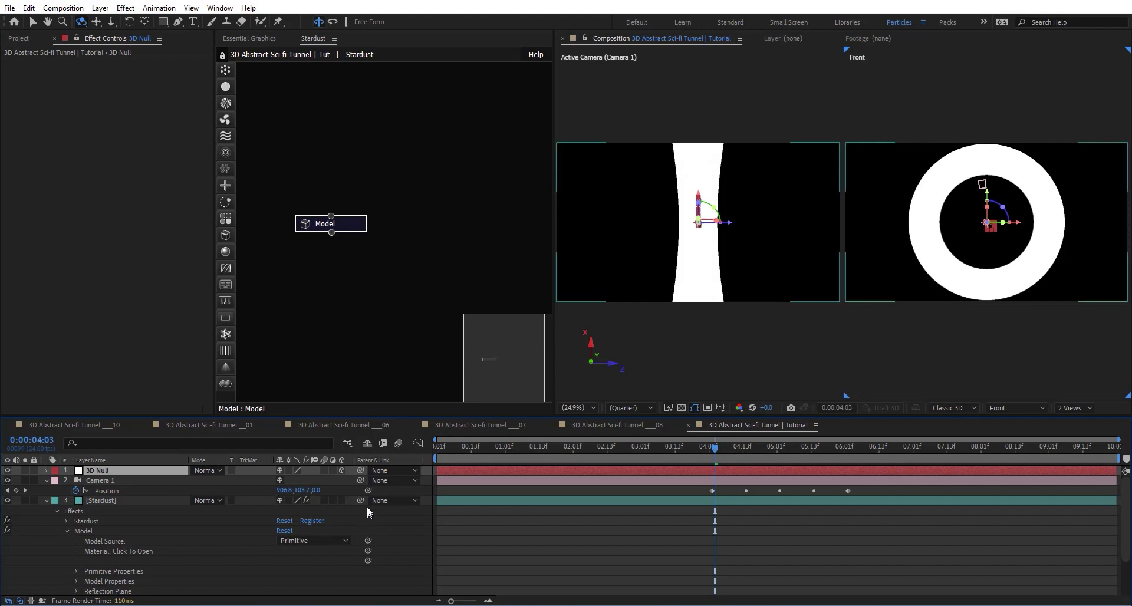
Step: Parent Camera 1 to the 3D Null and scale the null up to 171%
{"action": "left_click_drag", "start_coordinate": [361, 482], "coordinate": [120, 470]}
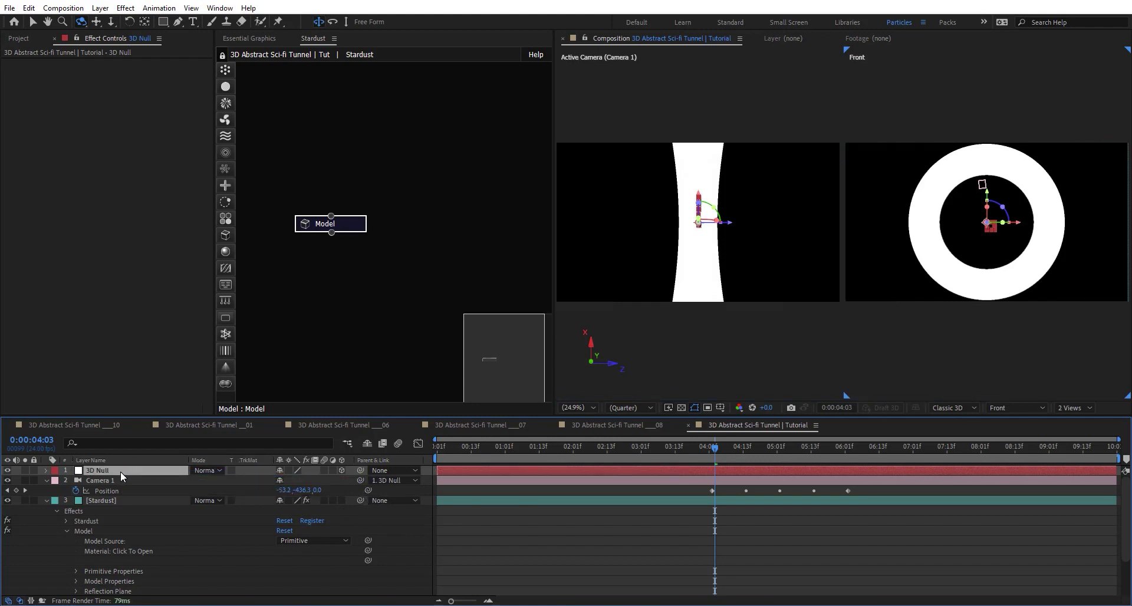
{"action": "key", "text": "s"}
{"action": "left_click_drag", "start_coordinate": [331, 483], "coordinate": [344, 482]}
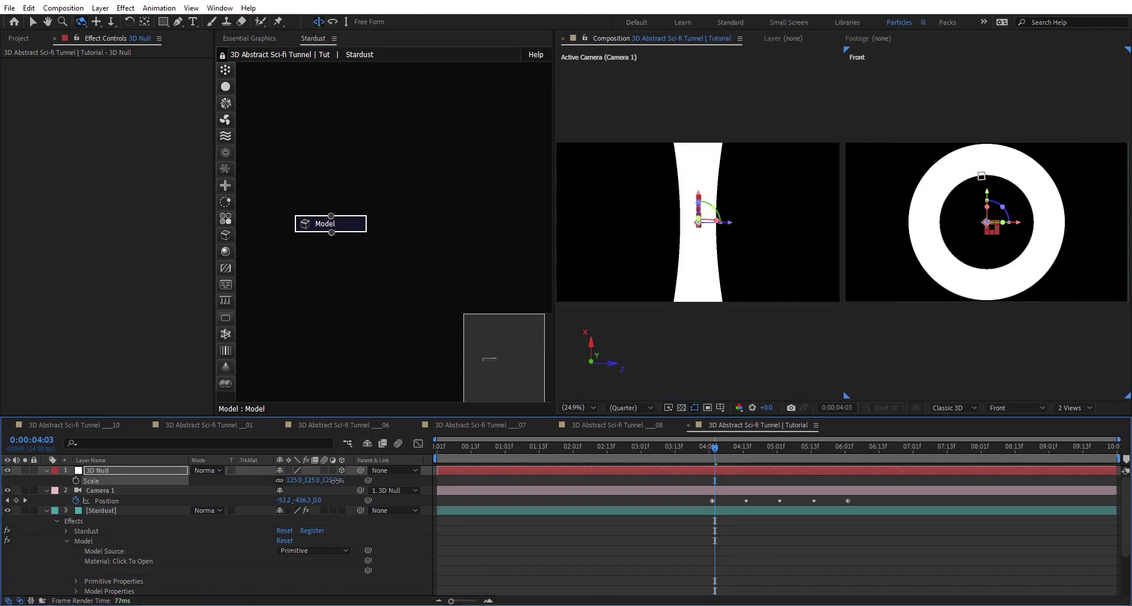
{"action": "left_click_drag", "start_coordinate": [335, 480], "coordinate": [359, 480]}
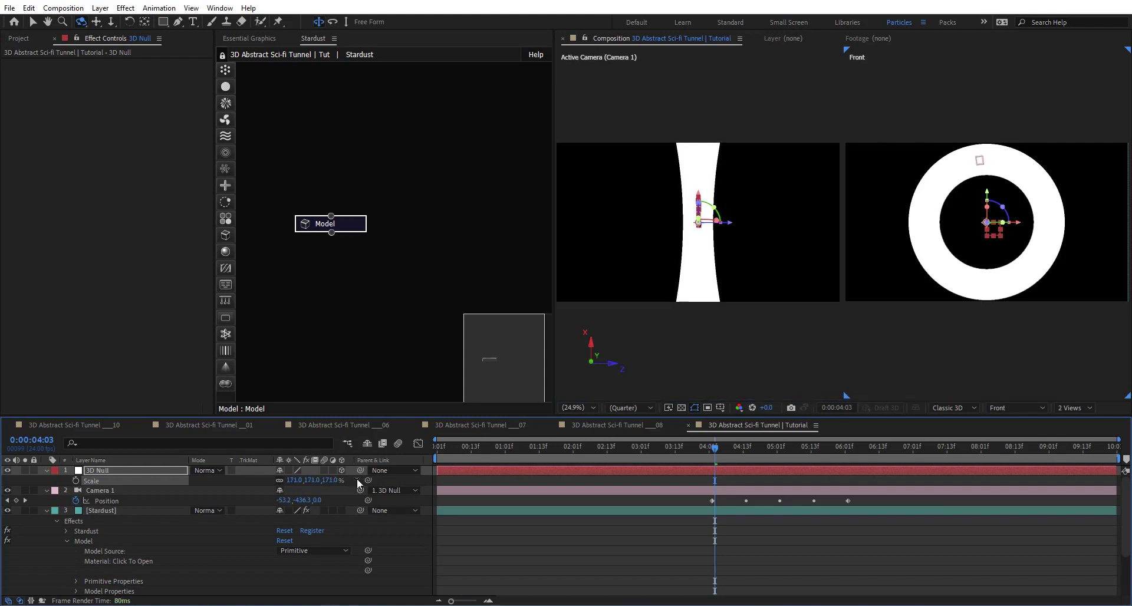
Step: Delete all of Camera 1's Position keyframes with the current time at 0:00:04:02
{"action": "left_click", "coordinate": [515, 492]}
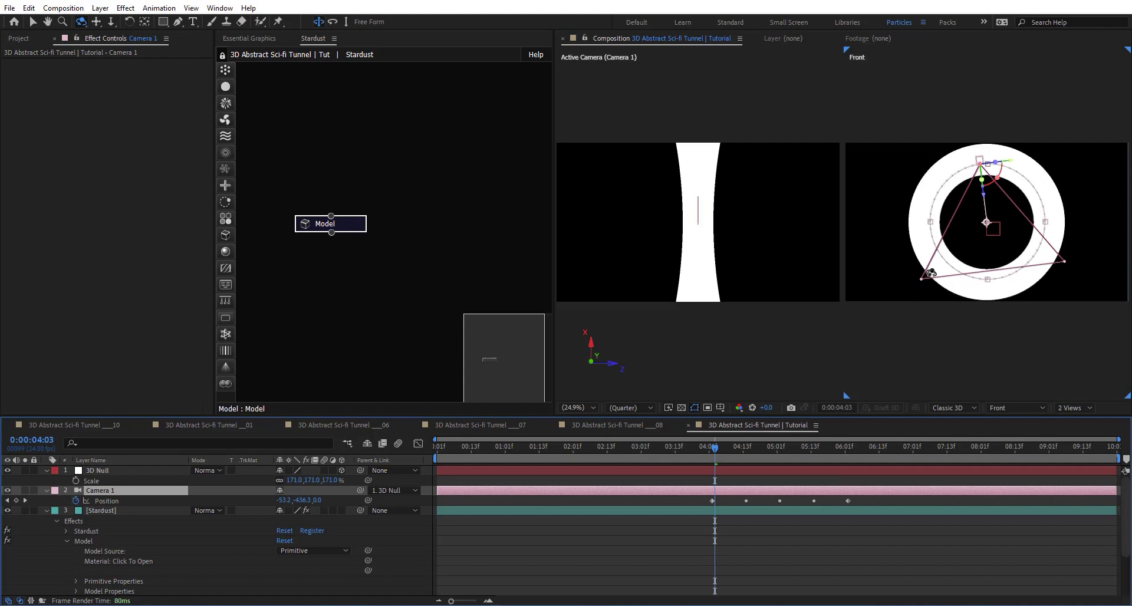
{"action": "mouse_move", "coordinate": [724, 451]}
{"action": "left_mouse_down"}
{"action": "mouse_move", "coordinate": [836, 450]}
{"action": "mouse_move", "coordinate": [732, 458]}
{"action": "left_mouse_up"}
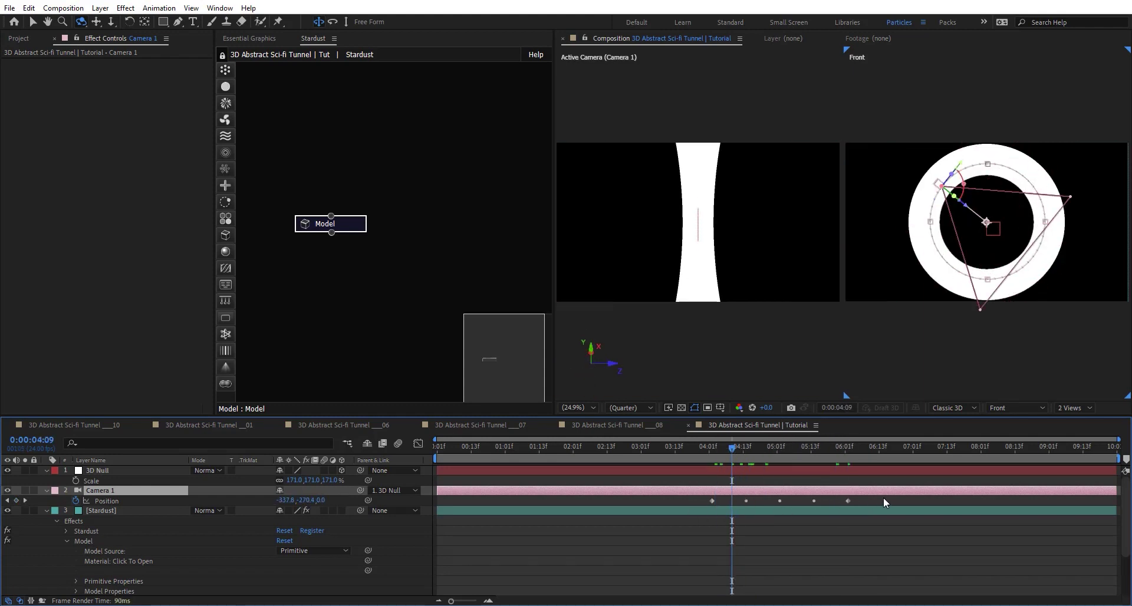
{"action": "left_click", "coordinate": [710, 451]}
{"action": "left_click_drag", "start_coordinate": [861, 499], "coordinate": [654, 507]}
{"action": "key", "text": "Delete"}
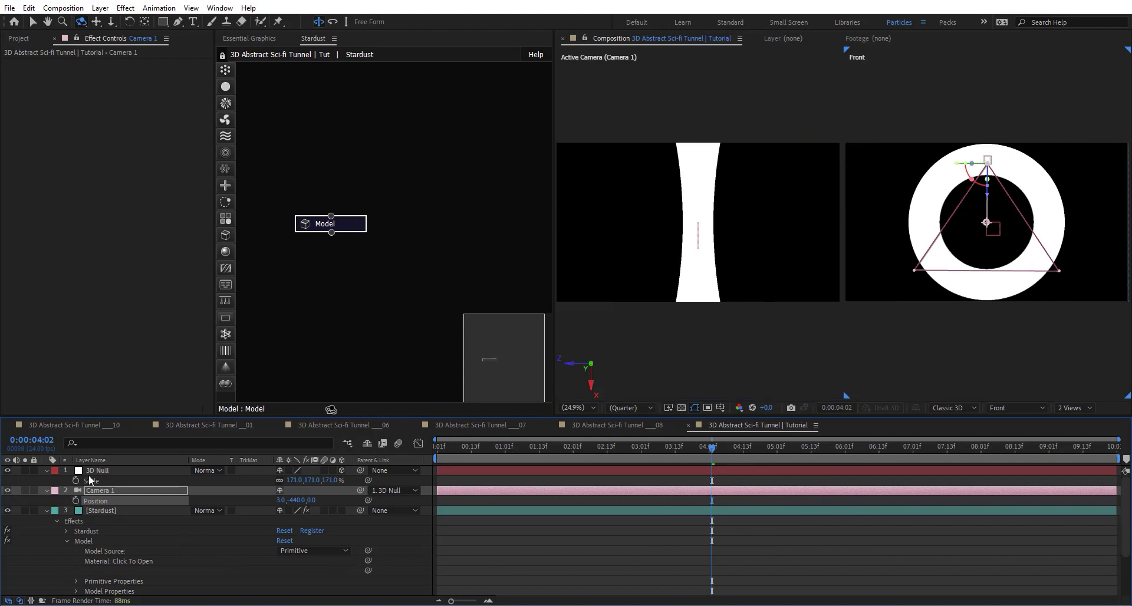
Step: Collapse the Stardust layer's properties and set Camera 1's X Rotation to 90°
{"action": "left_click", "coordinate": [47, 511]}
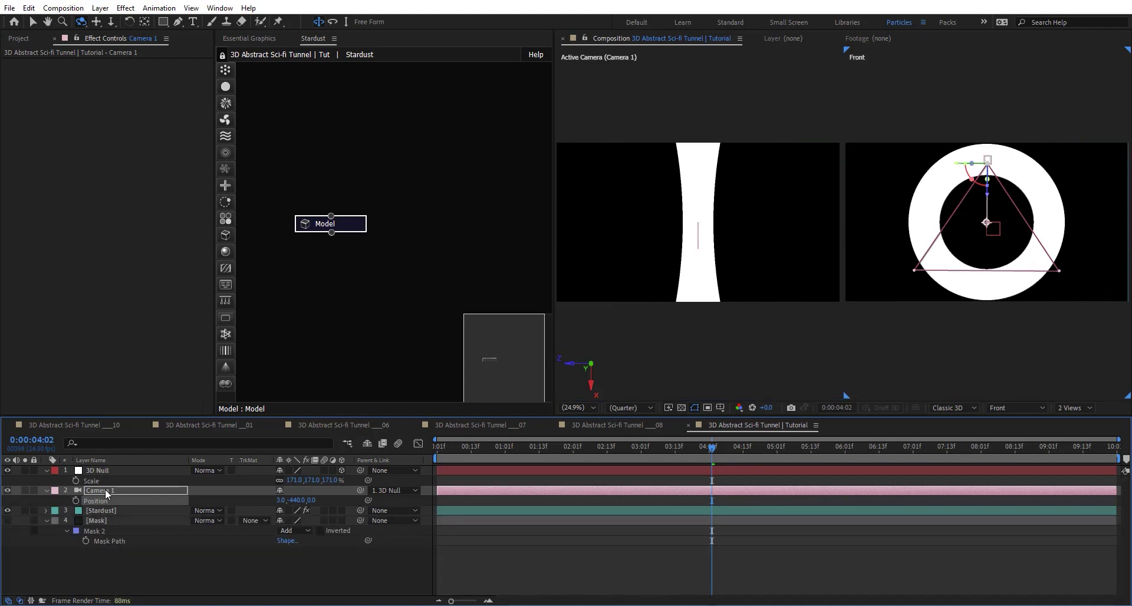
{"action": "left_click", "coordinate": [105, 491]}
{"action": "key", "text": "r"}
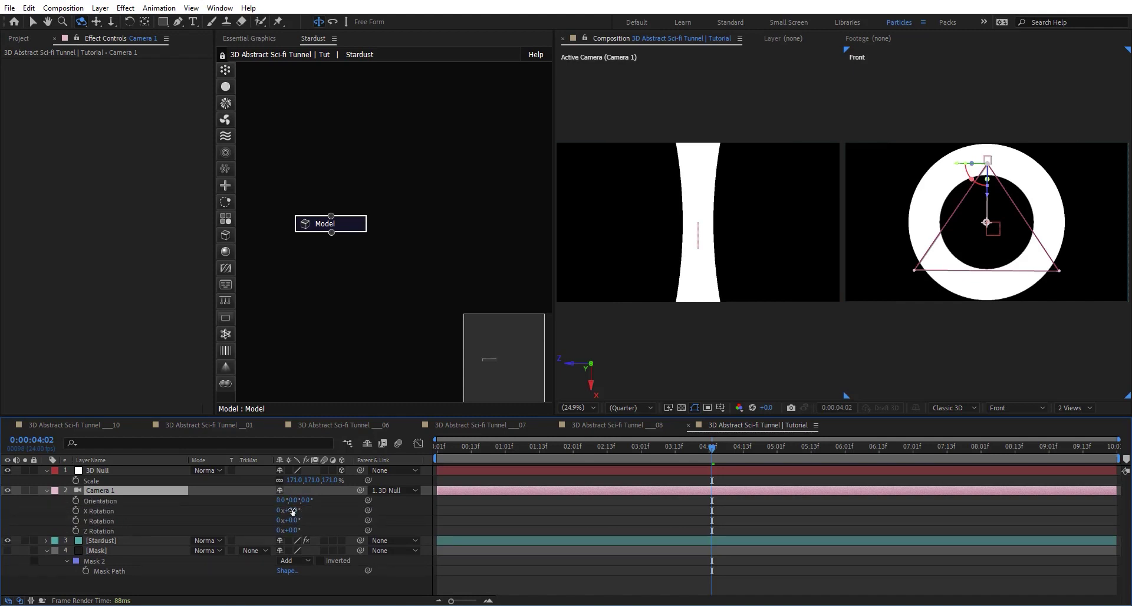
{"action": "left_click", "coordinate": [293, 512]}
{"action": "type", "text": "90"}
{"action": "key", "text": "Return"}
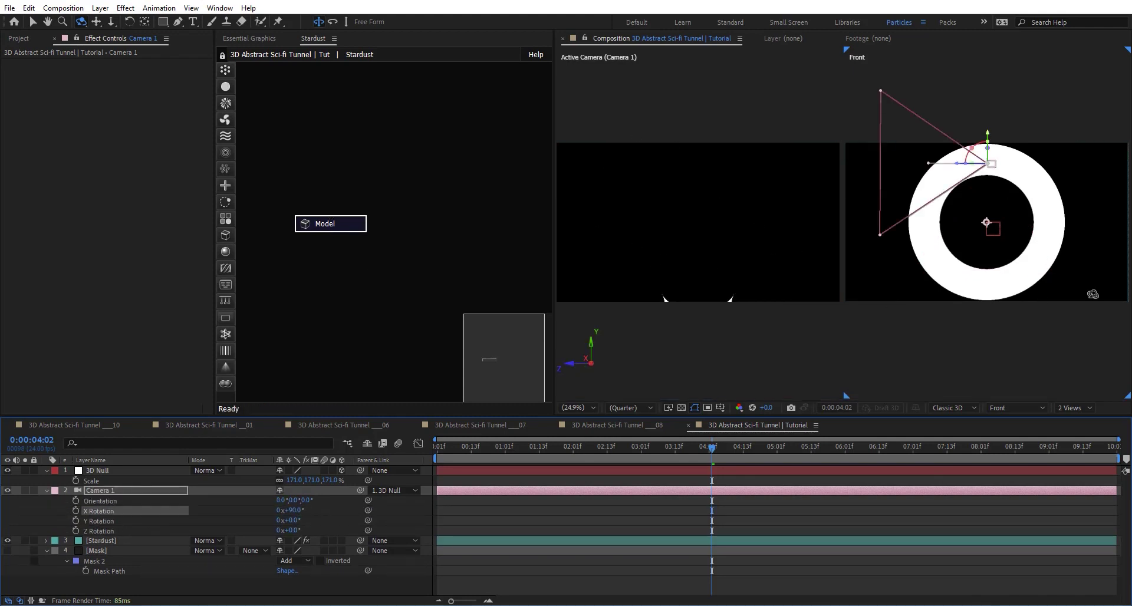
Step: Turn on Preview in the Stardust effect's render settings
{"action": "left_click", "coordinate": [332, 227]}
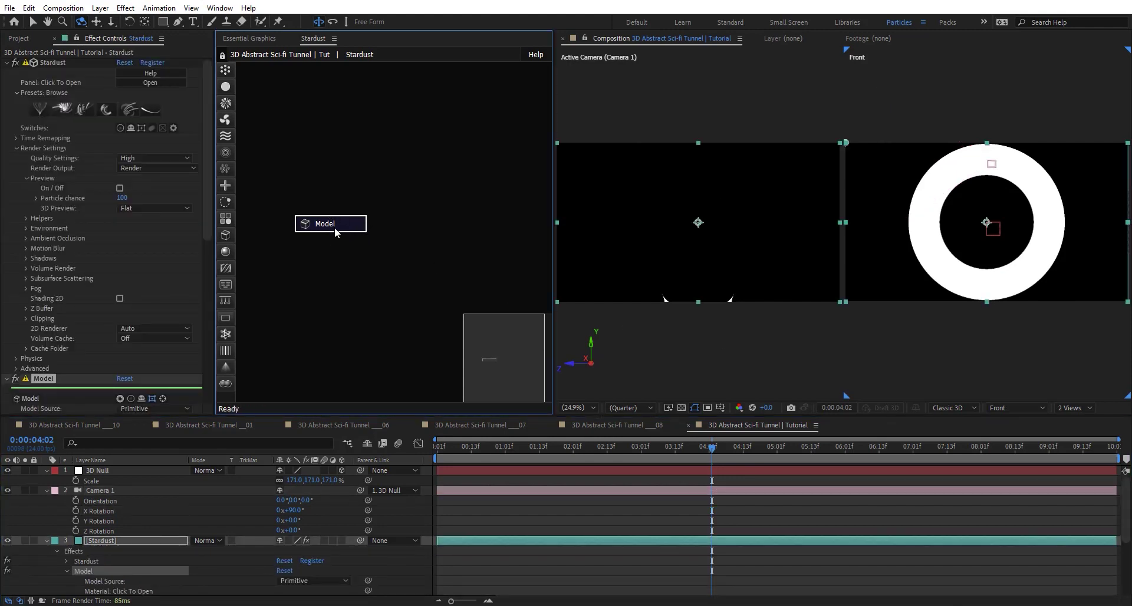
{"action": "left_click", "coordinate": [120, 188]}
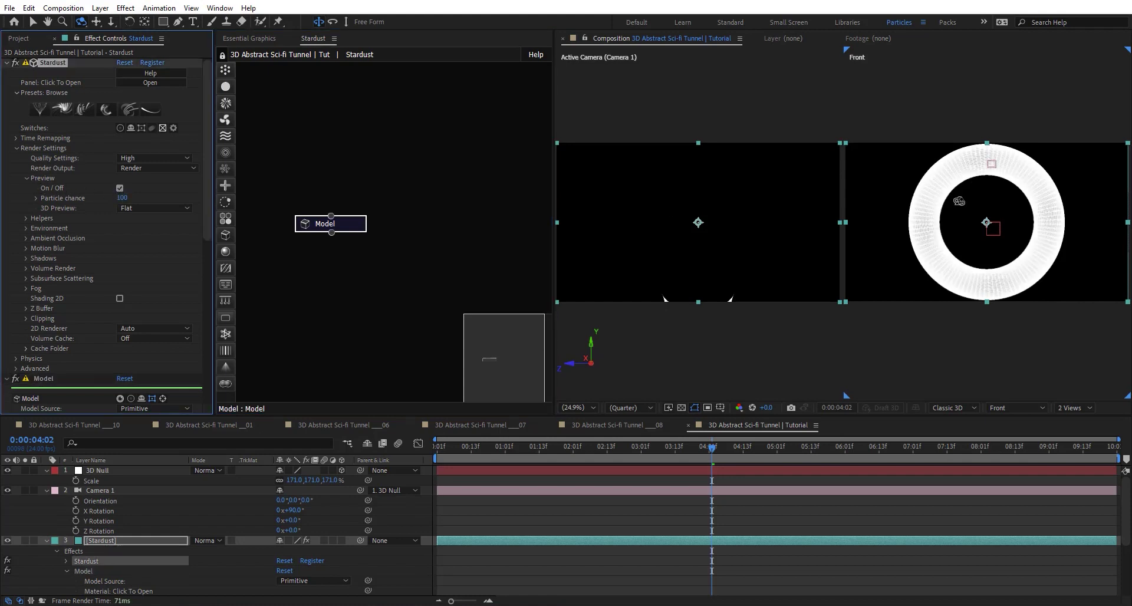
{"action": "scroll", "coordinate": [1036, 247], "scroll_direction": "up", "scroll_amount": 3}
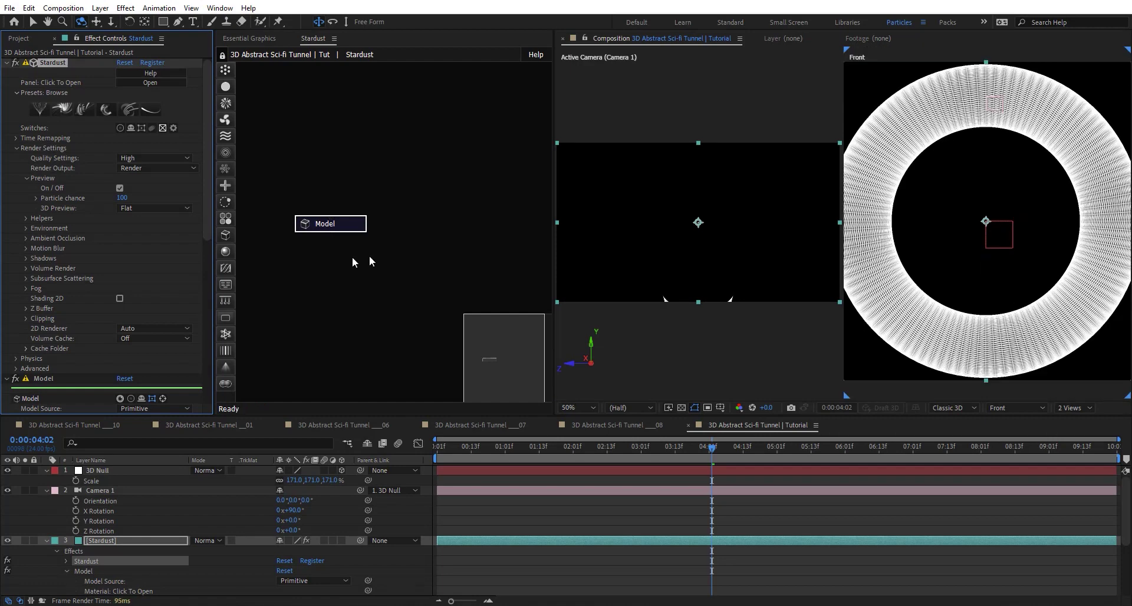
Step: Enable Double Sided in the torus Model's properties
{"action": "left_click", "coordinate": [342, 225]}
{"action": "scroll", "coordinate": [66, 284], "scroll_direction": "down", "scroll_amount": 5}
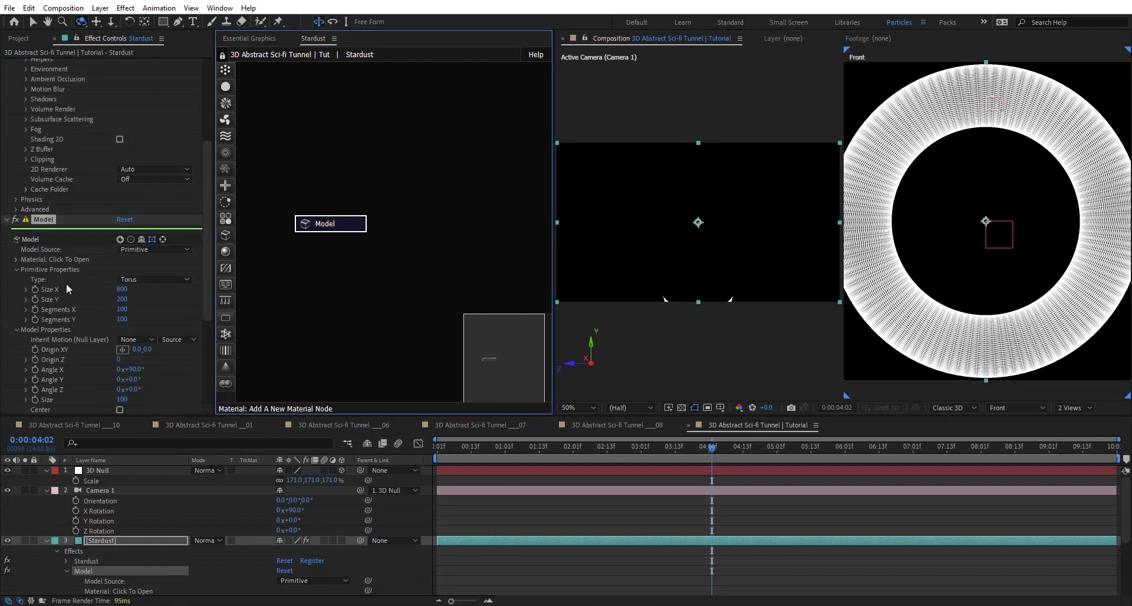
{"action": "scroll", "coordinate": [66, 283], "scroll_direction": "down", "scroll_amount": 4}
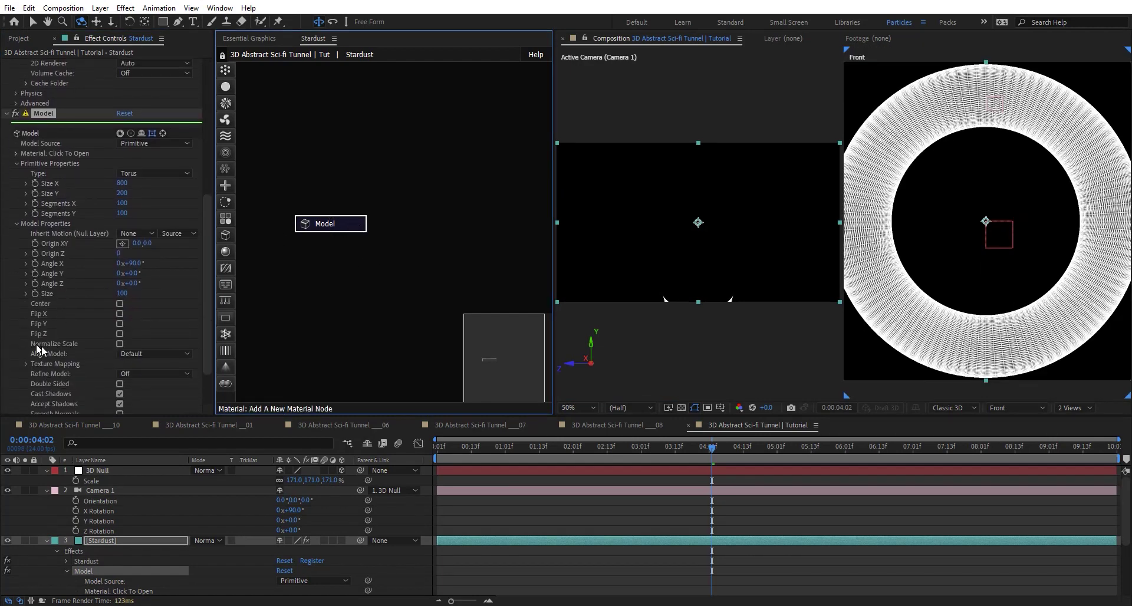
{"action": "left_click", "coordinate": [120, 384]}
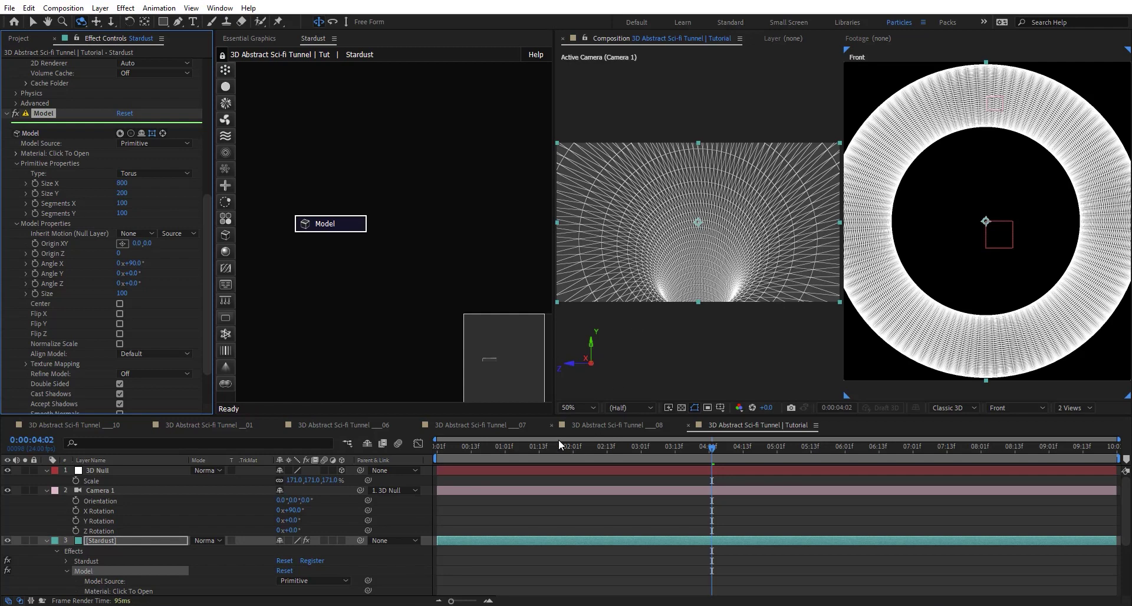
Step: Test the camera's travel around the torus by varying the 3D Null's Z Rotation, ending at 341°
{"action": "left_click", "coordinate": [116, 470]}
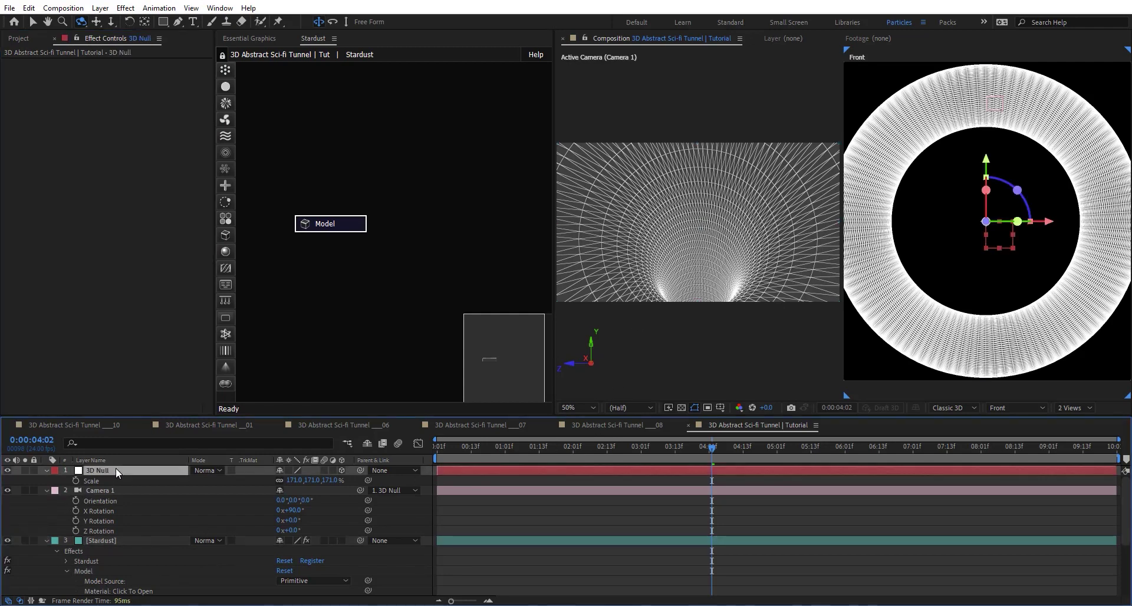
{"action": "key", "text": "r"}
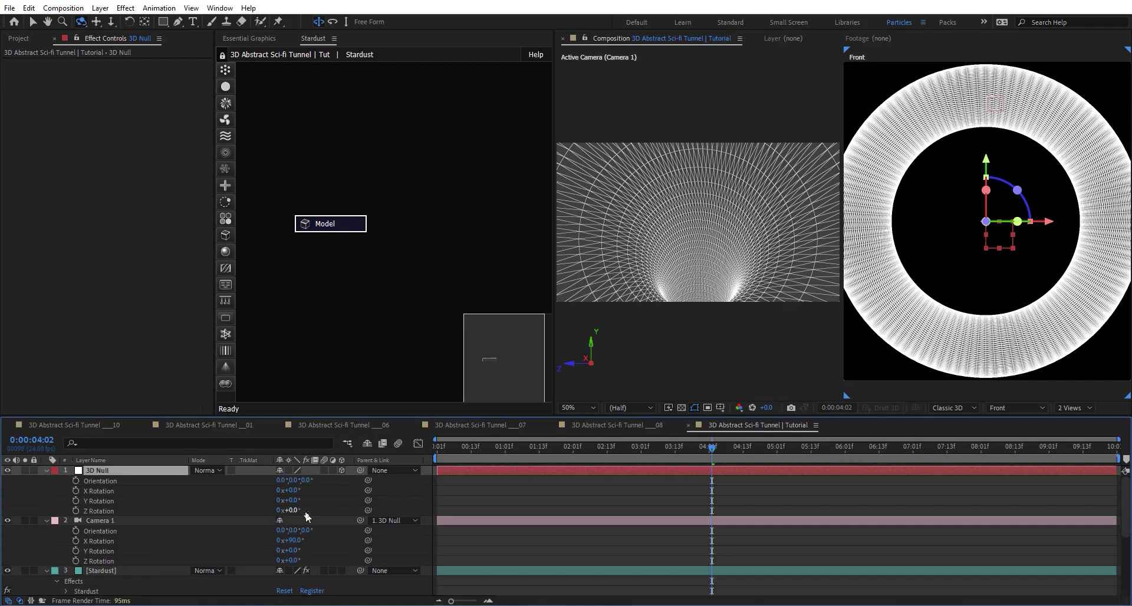
{"action": "left_click_drag", "start_coordinate": [292, 511], "coordinate": [302, 509]}
{"action": "left_click_drag", "start_coordinate": [302, 509], "coordinate": [489, 507]}
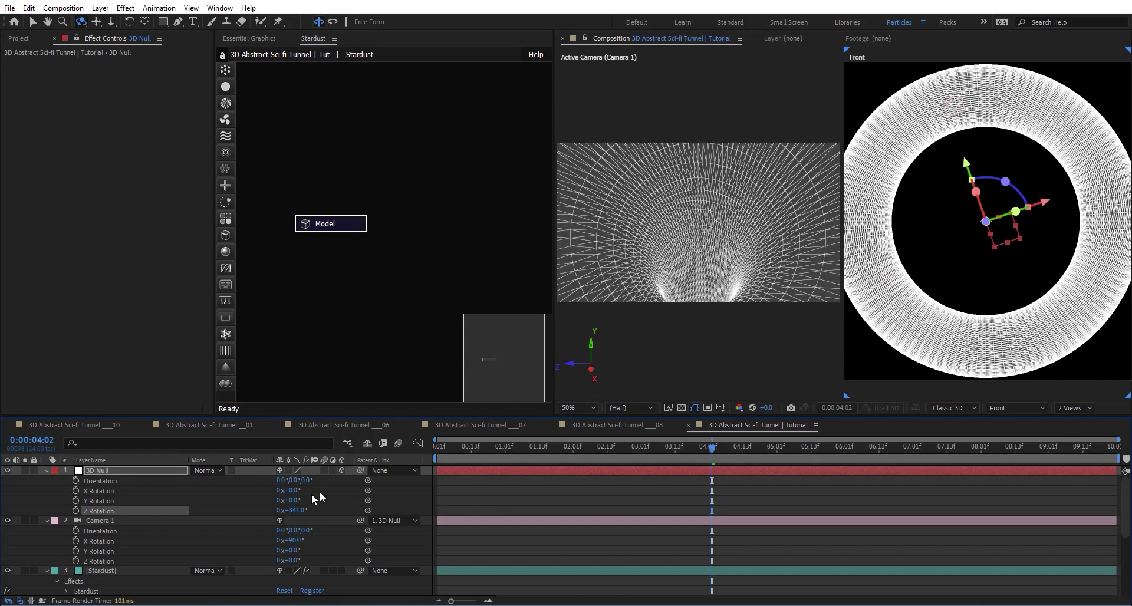
Step: Try a Y Rotation of about 23° on the 3D Null and a slightly smaller X Rotation on Camera 1, undoing each
{"action": "left_click_drag", "start_coordinate": [294, 500], "coordinate": [307, 503]}
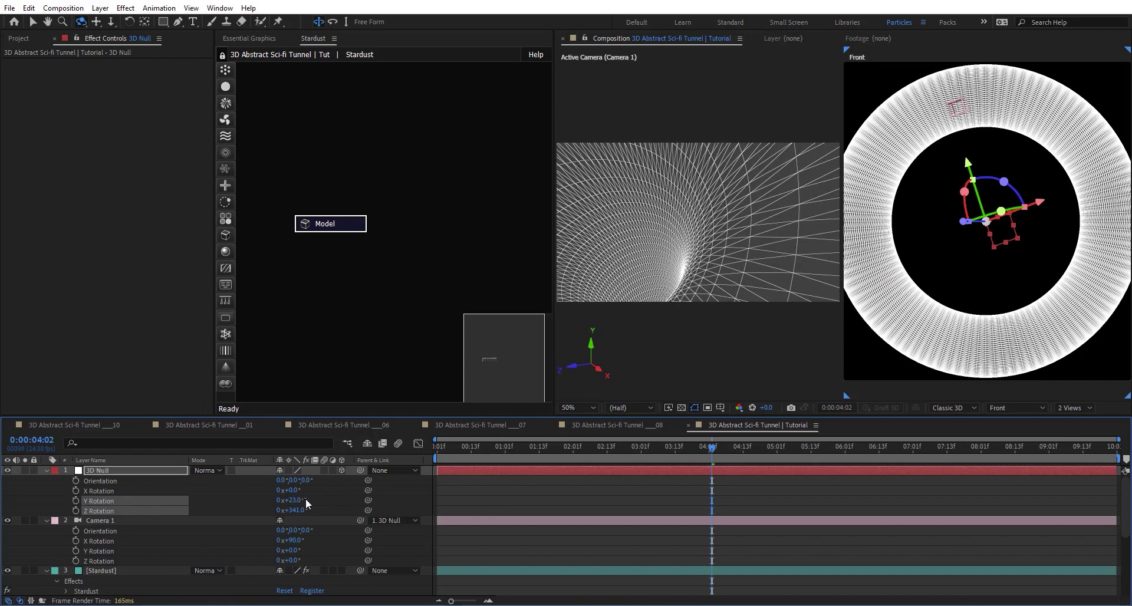
{"action": "key", "text": "ctrl+z"}
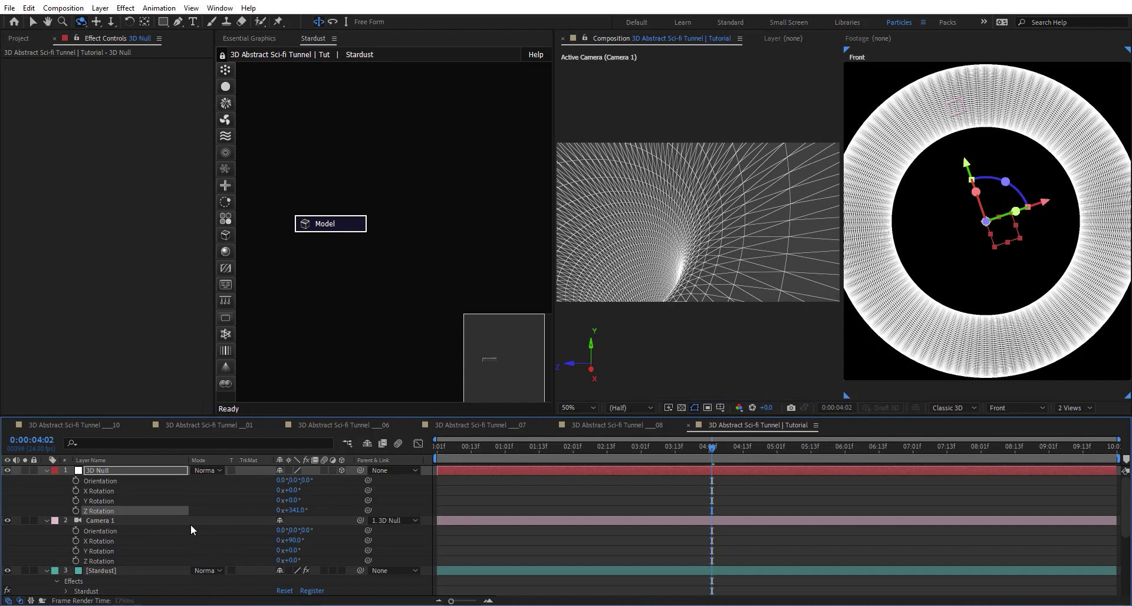
{"action": "left_click", "coordinate": [120, 518]}
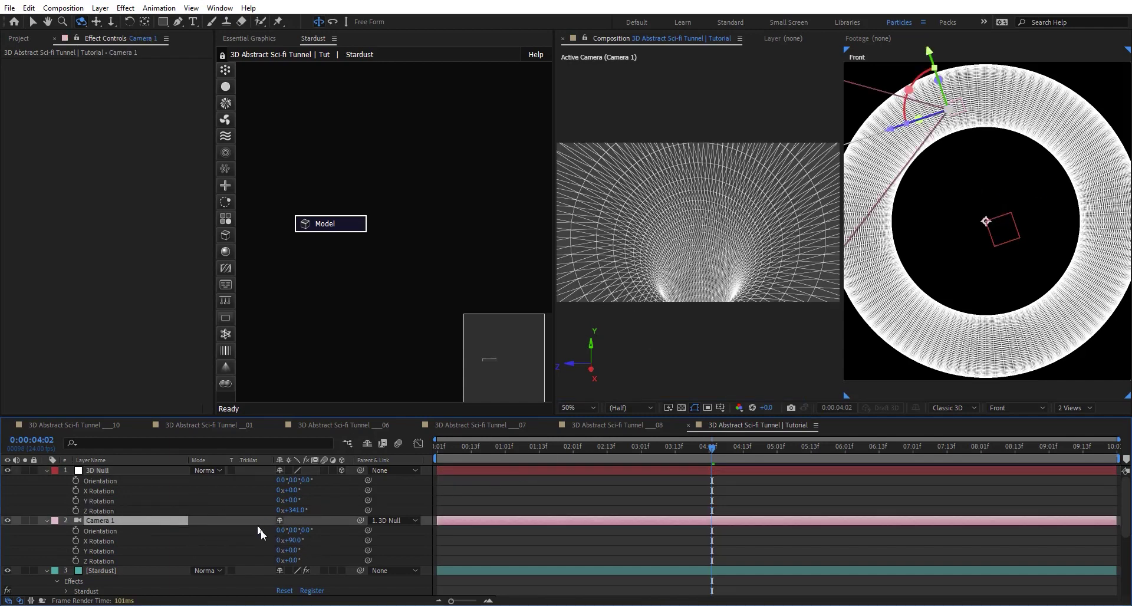
{"action": "left_click_drag", "start_coordinate": [296, 542], "coordinate": [293, 542]}
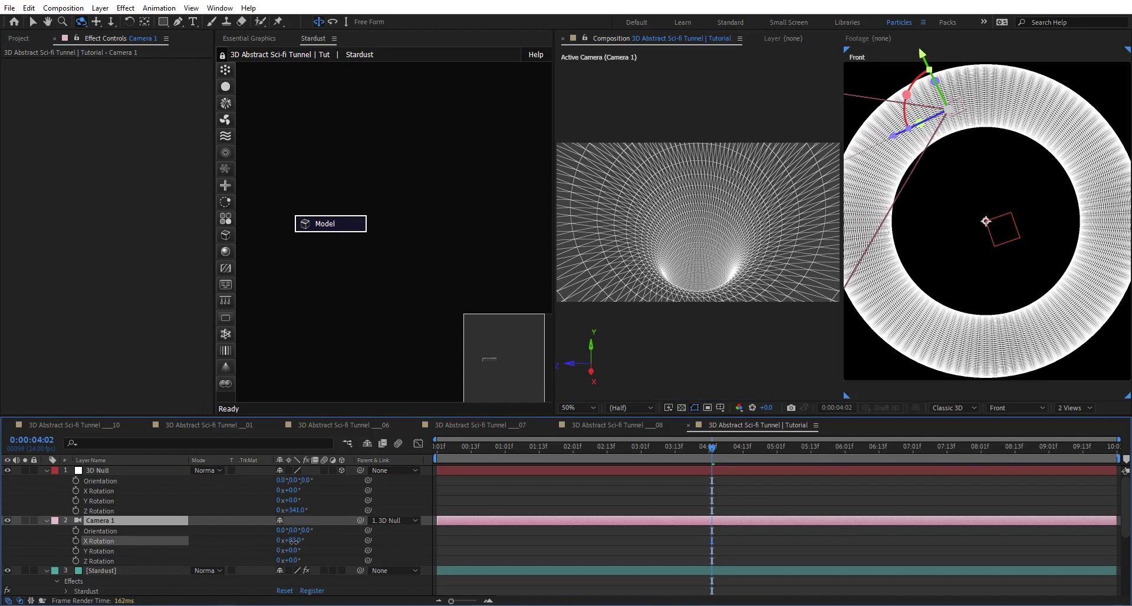
{"action": "key", "text": "ctrl+z"}
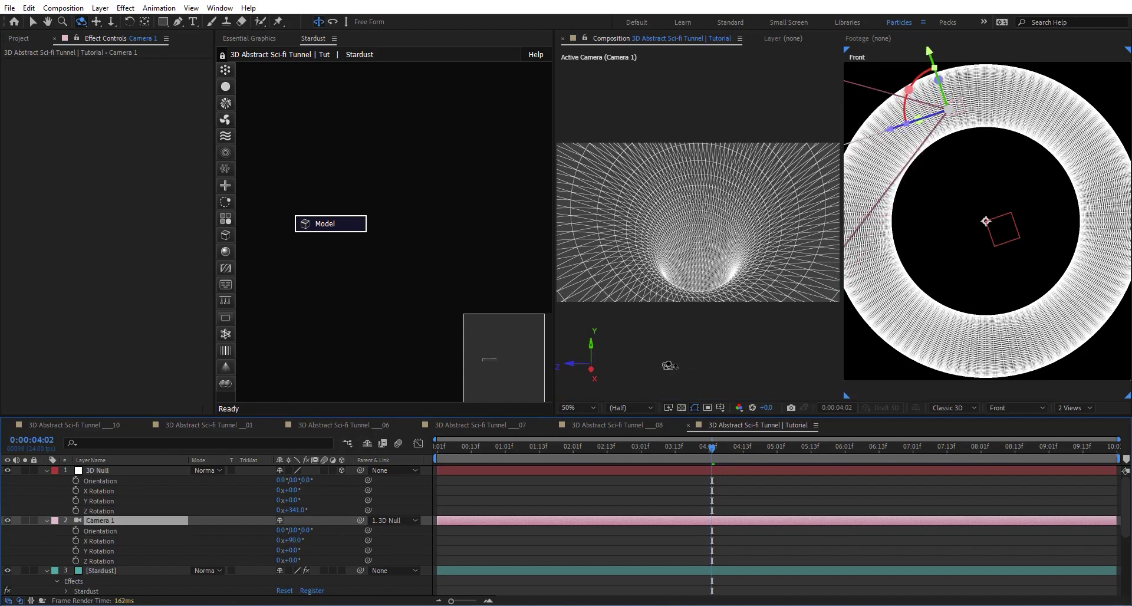
Step: Reduce the 3D Null's Scale to 149.9%
{"action": "left_click", "coordinate": [129, 470]}
{"action": "key", "text": "s"}
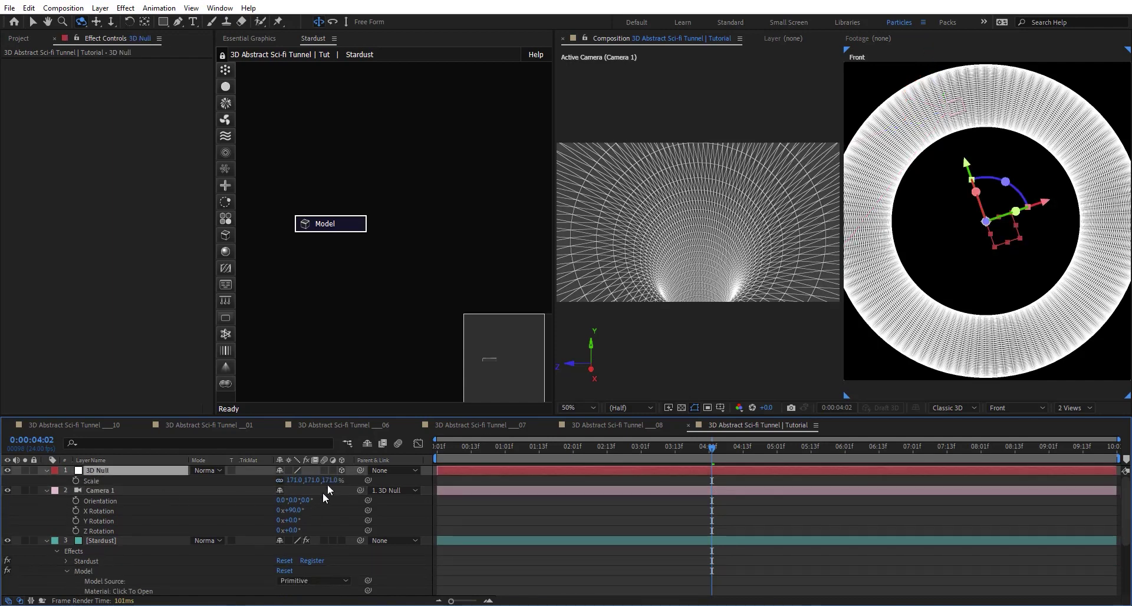
{"action": "left_click", "coordinate": [337, 480]}
{"action": "left_click_drag", "start_coordinate": [350, 481], "coordinate": [215, 485]}
Step: Set Camera 1's Z Rotation to 90°
{"action": "left_click", "coordinate": [114, 491]}
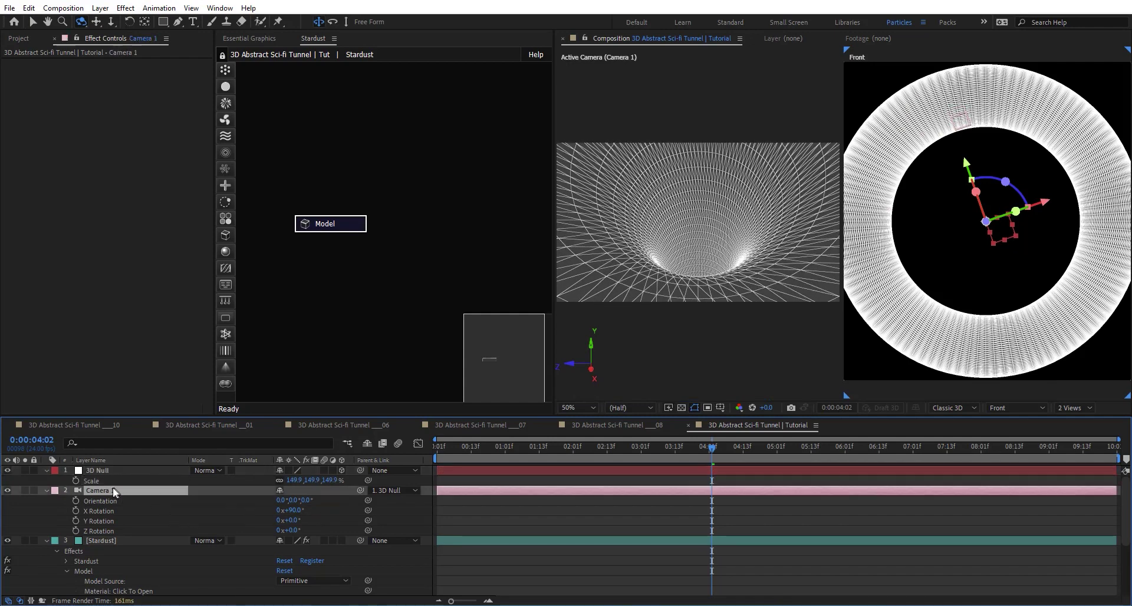
{"action": "left_click", "coordinate": [296, 529]}
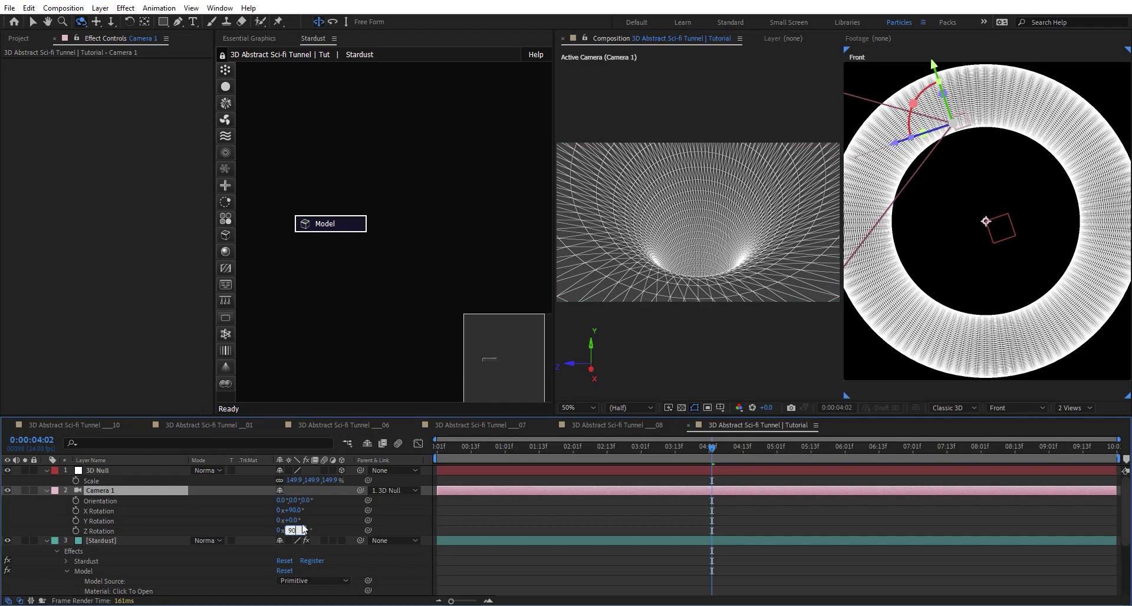
{"action": "type", "text": "90"}
{"action": "key", "text": "Return"}
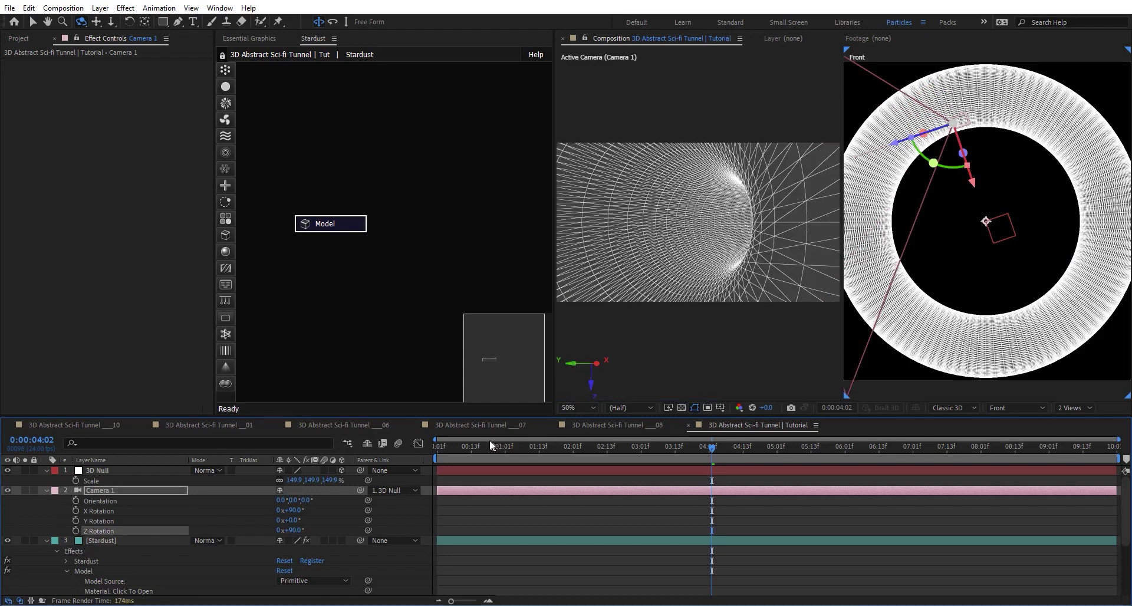
Step: Keyframe the 3D Null's Z Rotation at the start of the composition with a value of 1x+0.0°
{"action": "key", "text": "Home"}
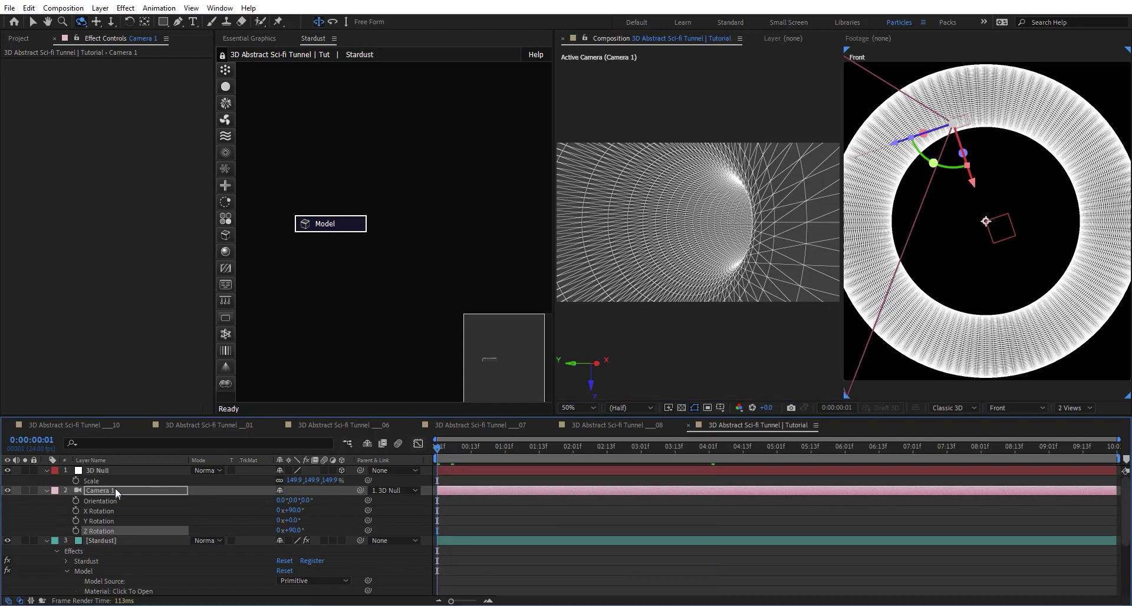
{"action": "left_click", "coordinate": [108, 473]}
{"action": "key", "text": "r"}
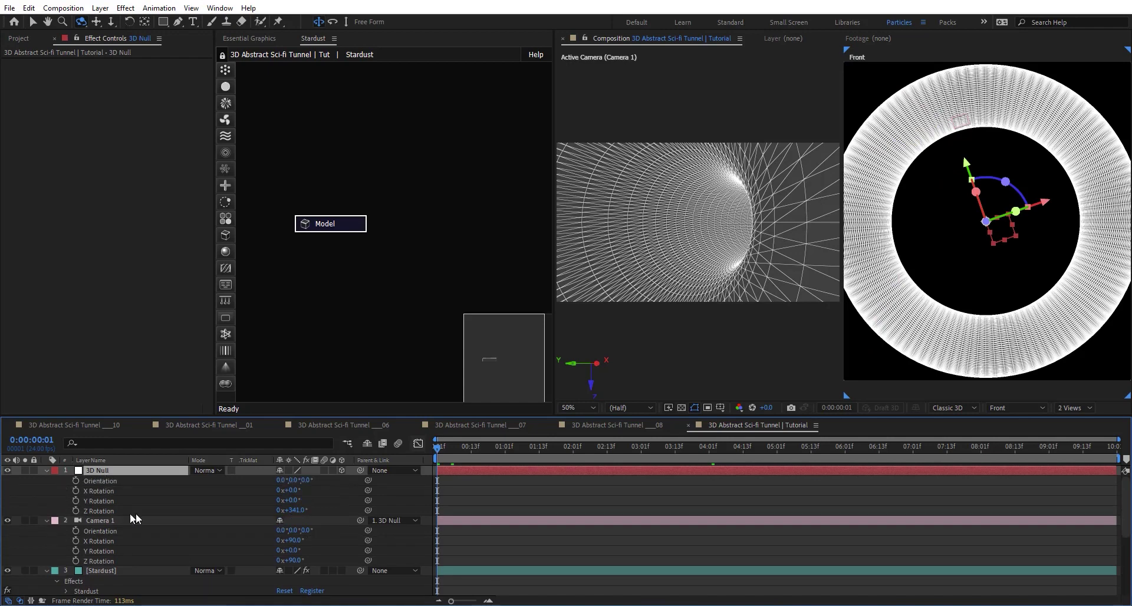
{"action": "left_click", "coordinate": [75, 511]}
{"action": "left_click", "coordinate": [289, 511]}
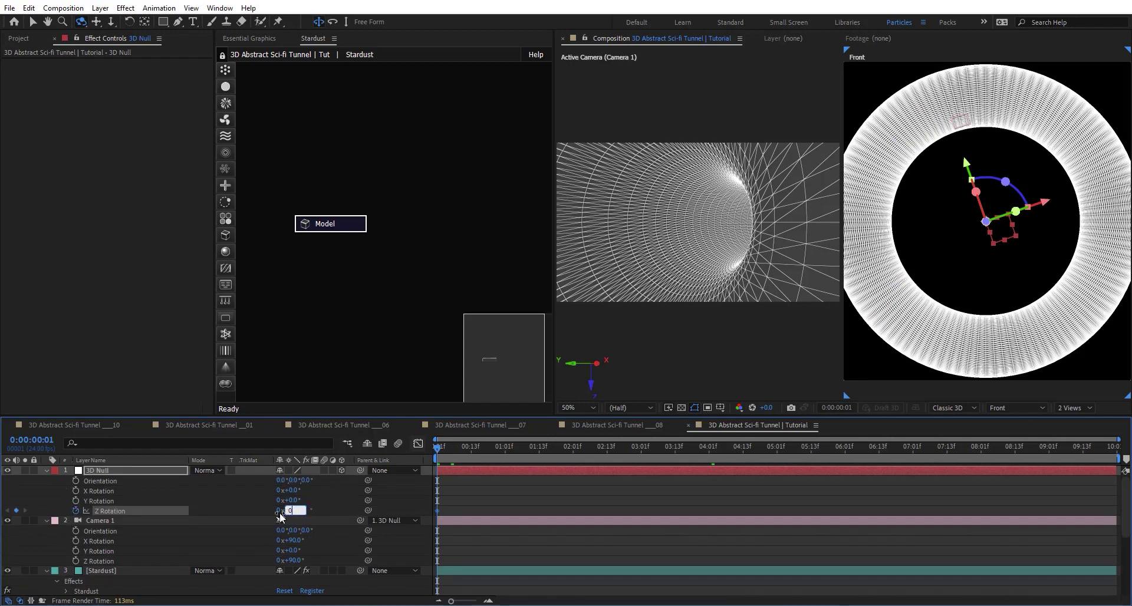
{"action": "key", "text": "Return"}
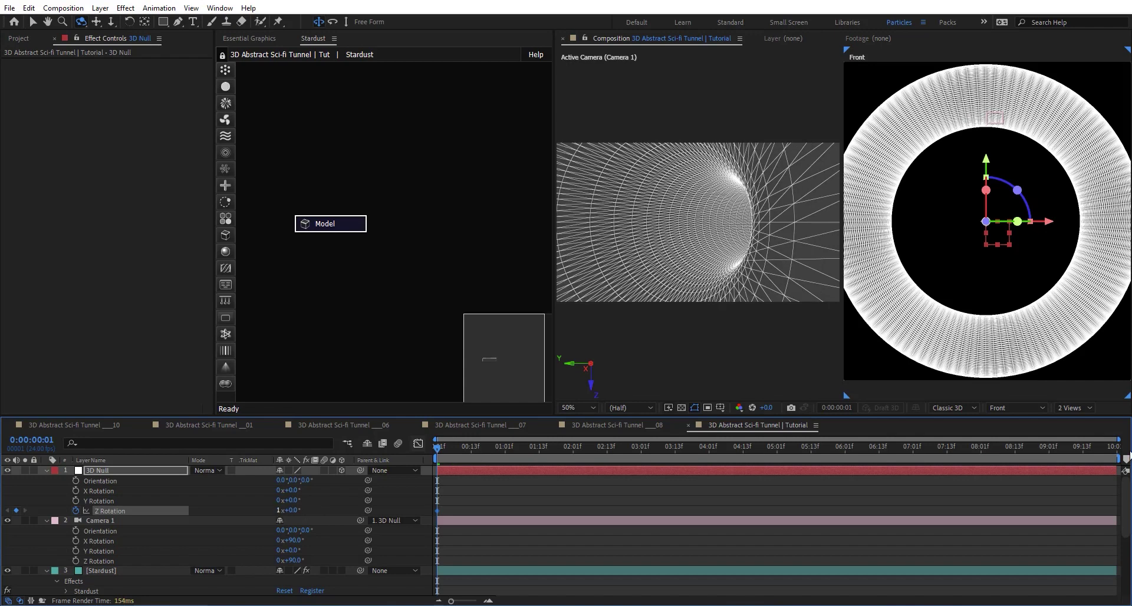
Step: Keyframe the 3D Null's Z Rotation to 0x+0.0° at 0:00:10:00, and shift that keyframe slightly to the end of the timeline
{"action": "left_click", "coordinate": [1115, 453]}
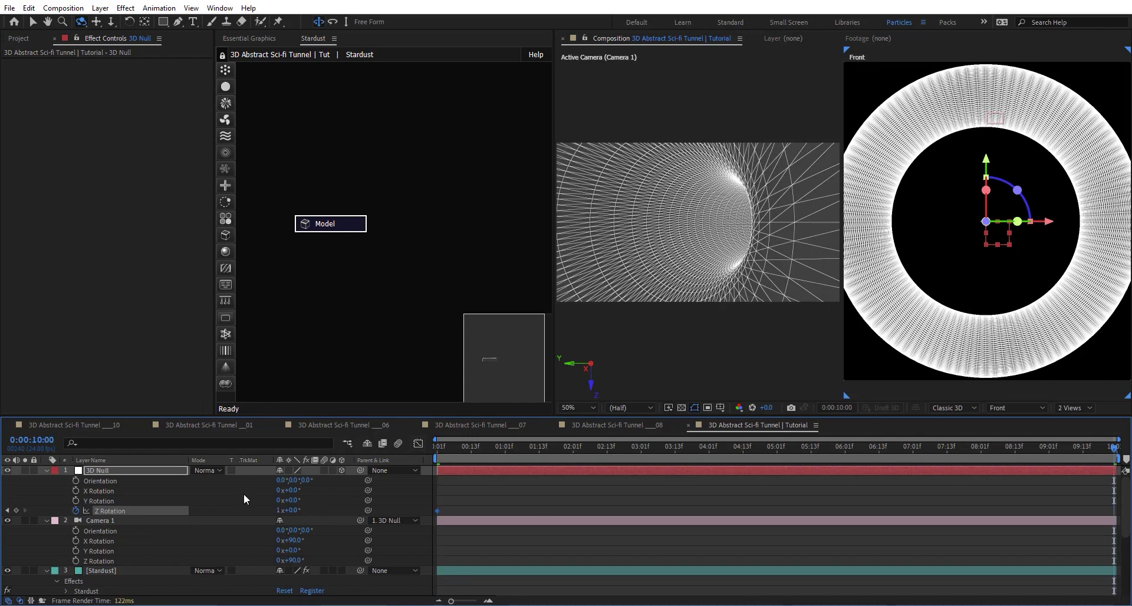
{"action": "left_click", "coordinate": [278, 510]}
{"action": "type", "text": "0"}
{"action": "left_click_drag", "start_coordinate": [1114, 512], "coordinate": [1118, 512]}
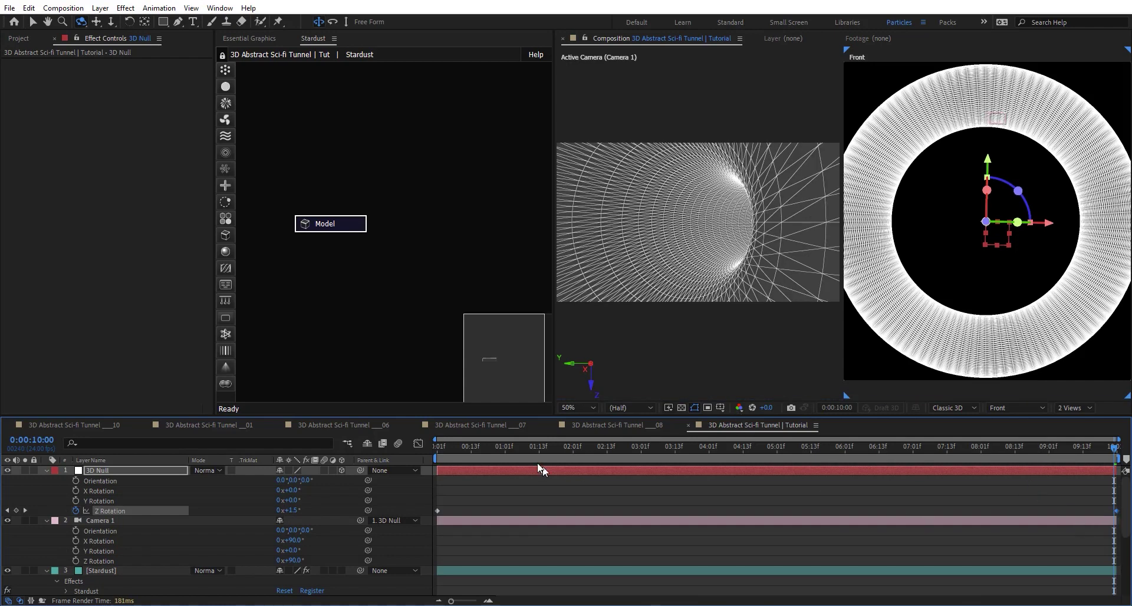
{"action": "left_click_drag", "start_coordinate": [495, 449], "coordinate": [419, 448]}
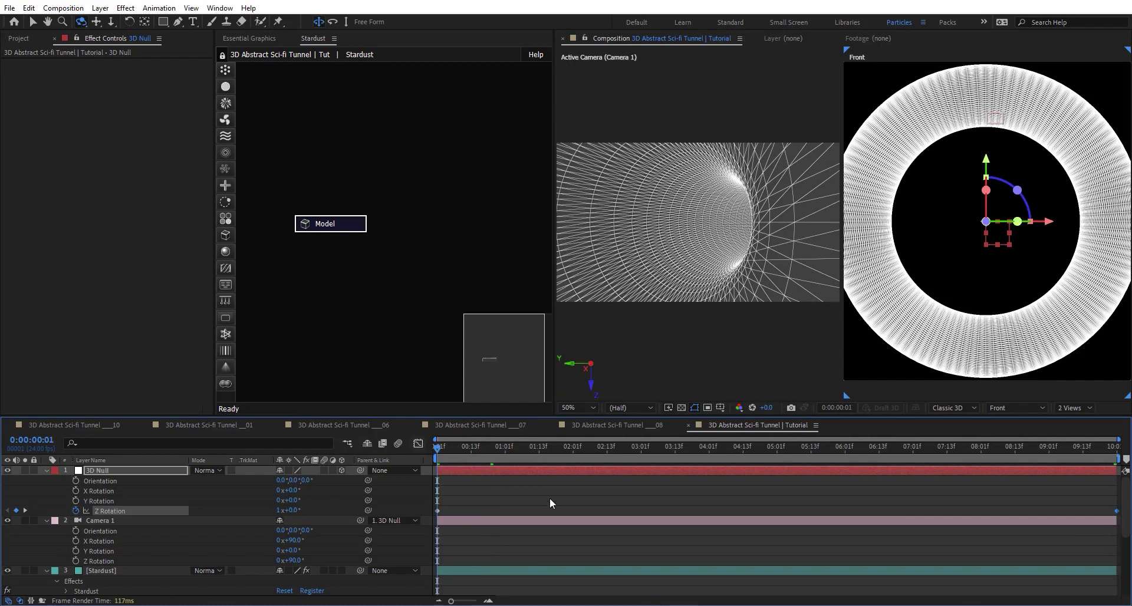
Step: Switch the composition viewer to a single view and play back the camera's travel through the tunnel
{"action": "left_click", "coordinate": [1025, 407]}
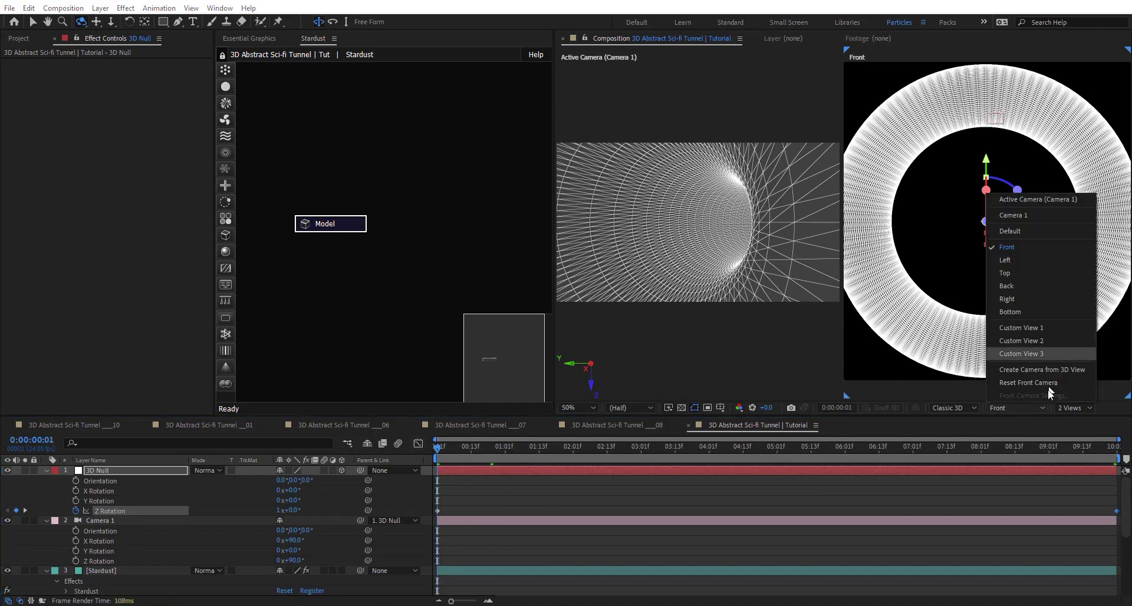
{"action": "left_click", "coordinate": [1074, 407]}
{"action": "left_click", "coordinate": [1041, 436]}
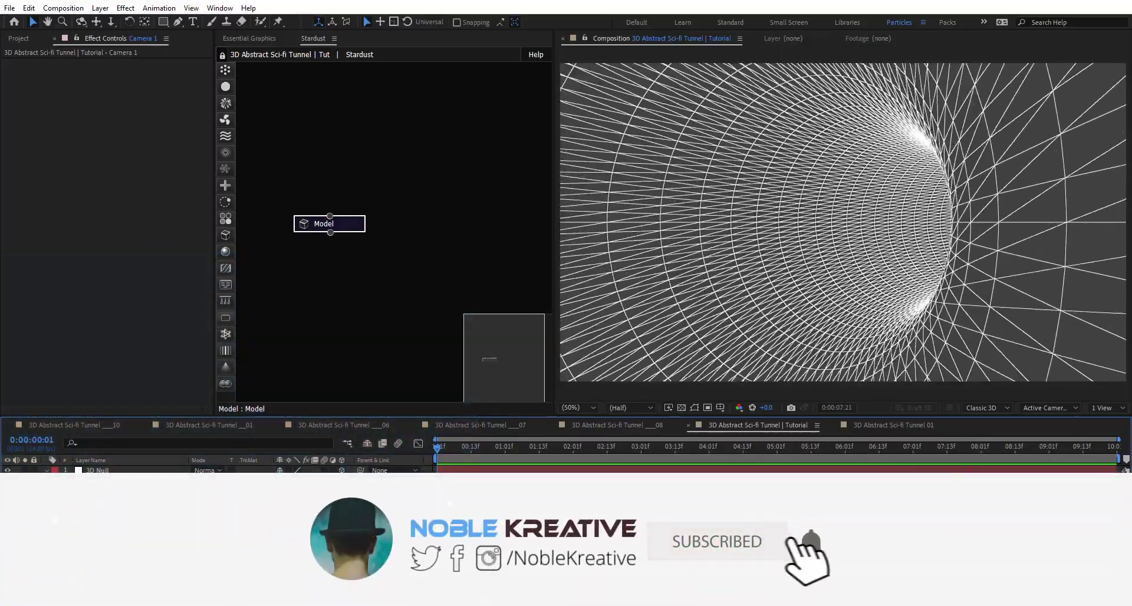
{"action": "key", "text": "space"}
Step: Turn off Stardust's render preview and add a purple point light with 25% Intensity and Smooth falloff
{"action": "left_click", "coordinate": [342, 225]}
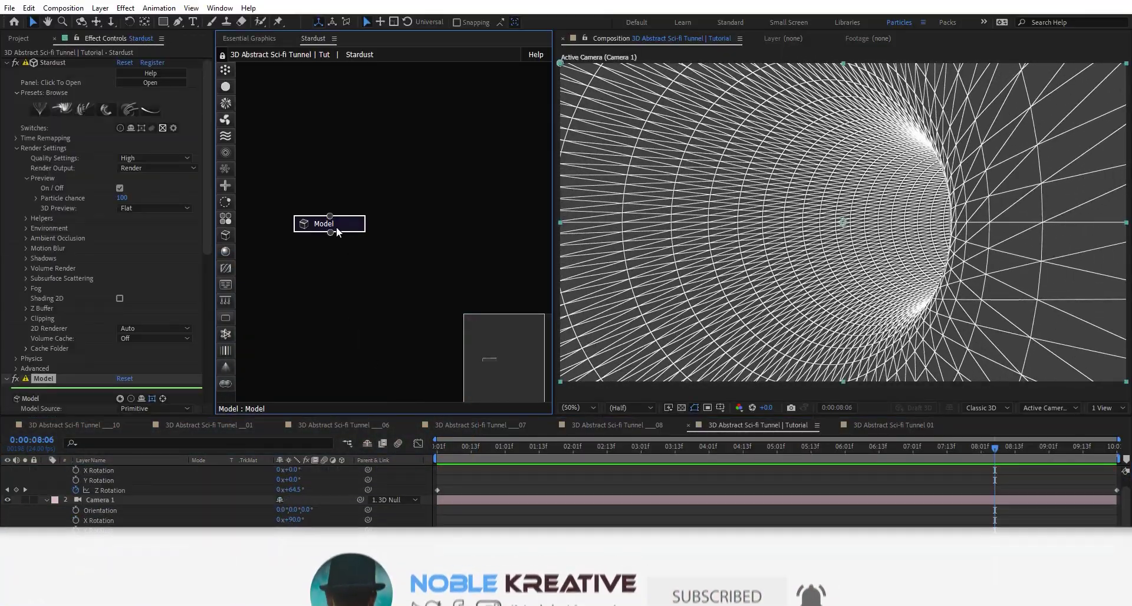
{"action": "left_click", "coordinate": [120, 188]}
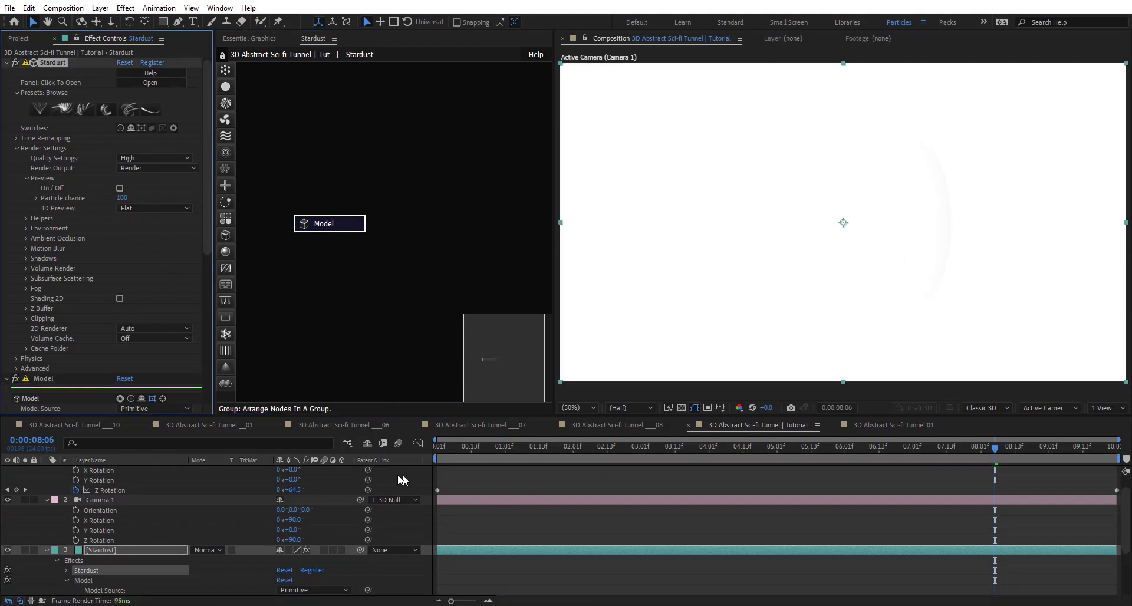
{"action": "right_click", "coordinate": [426, 480]}
{"action": "mouse_move", "coordinate": [549, 335]}
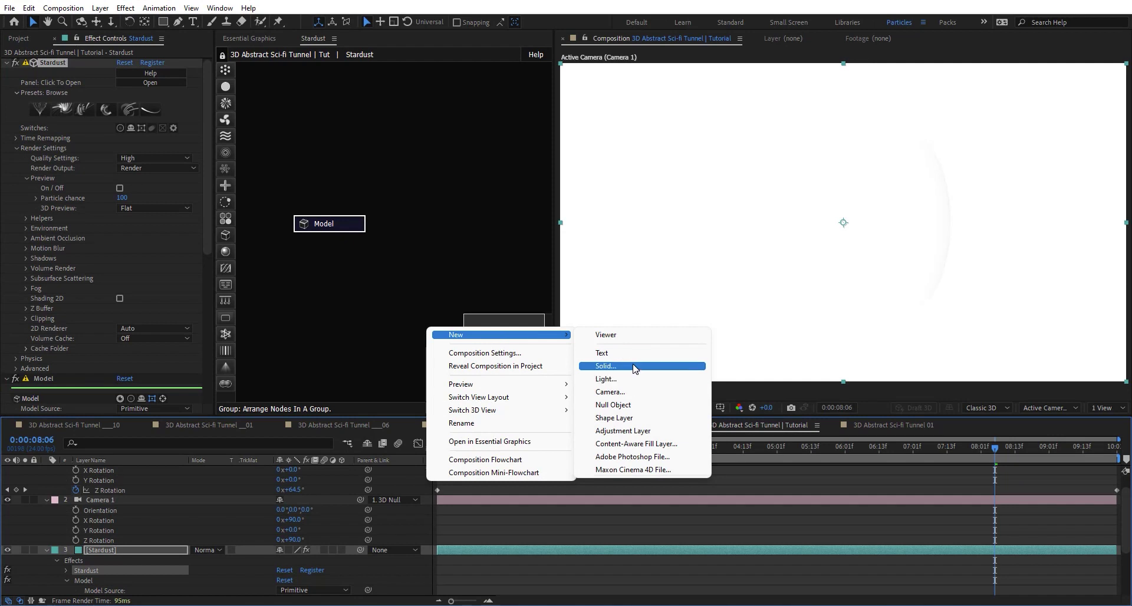
{"action": "left_click", "coordinate": [631, 378]}
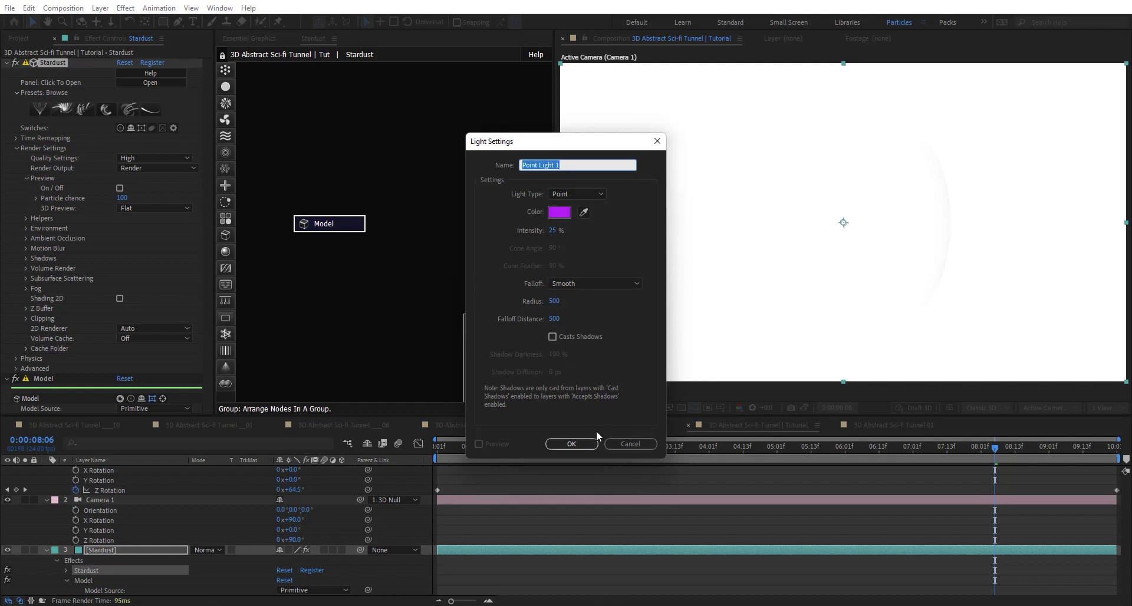
{"action": "left_click", "coordinate": [593, 449]}
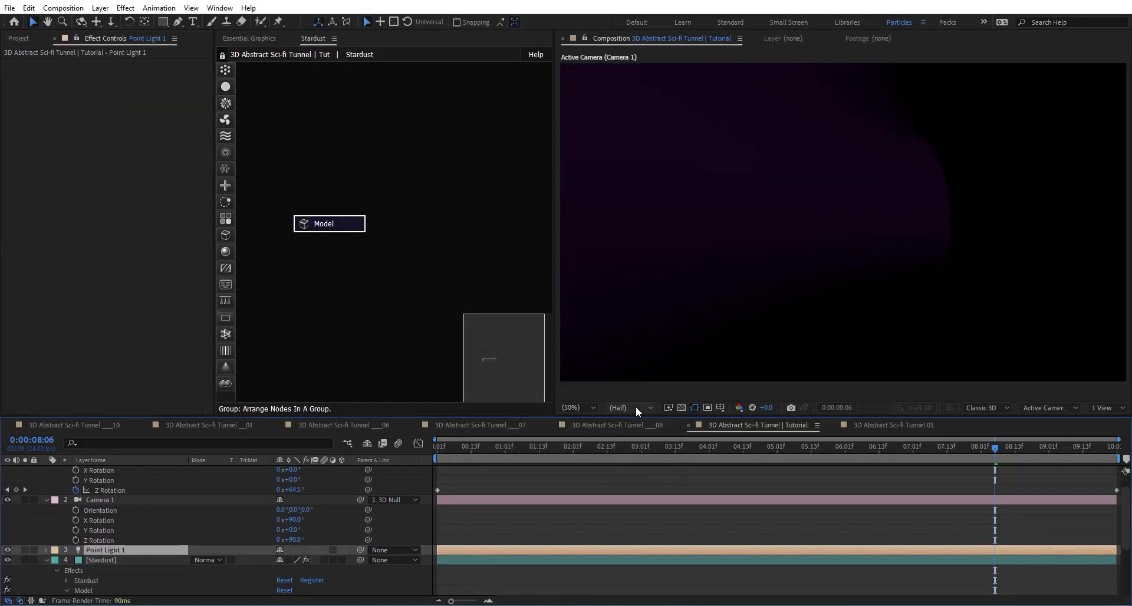
Step: Collapse the 3D Null and Camera 1 properties and split the composition viewer into two views
{"action": "scroll", "coordinate": [94, 536], "scroll_direction": "up", "scroll_amount": 2}
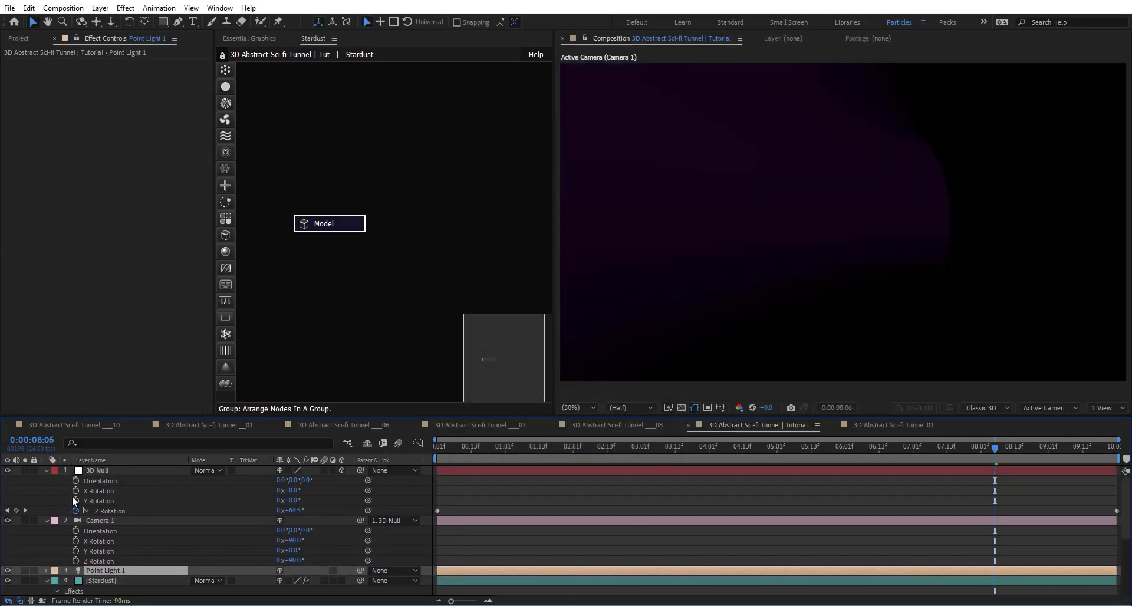
{"action": "left_click", "coordinate": [46, 471]}
{"action": "left_click", "coordinate": [46, 481]}
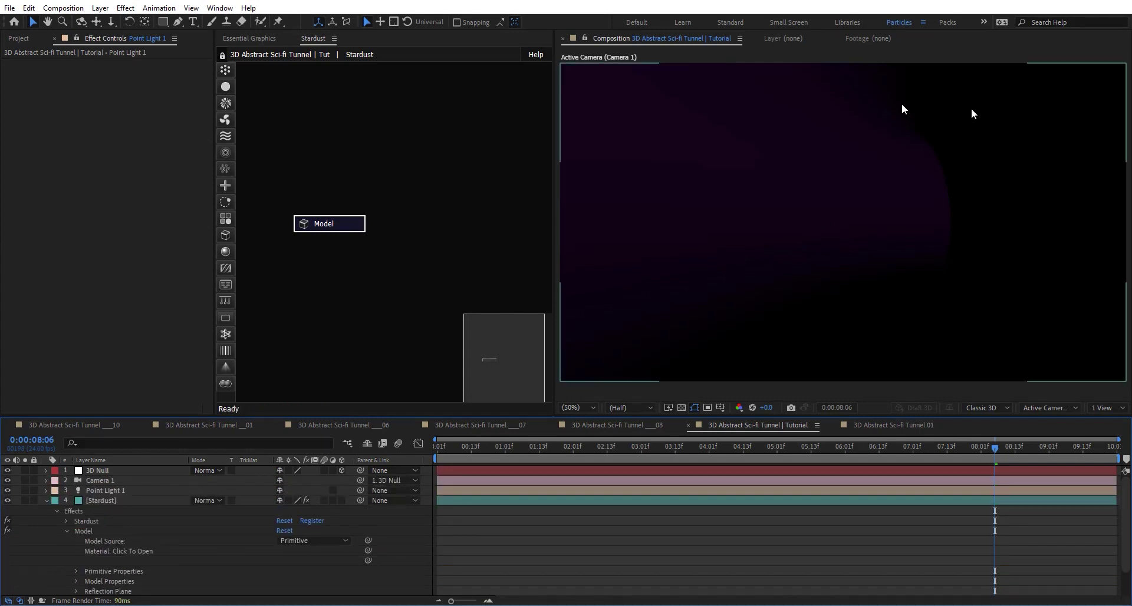
{"action": "left_click", "coordinate": [1109, 406]}
{"action": "left_click", "coordinate": [1079, 444]}
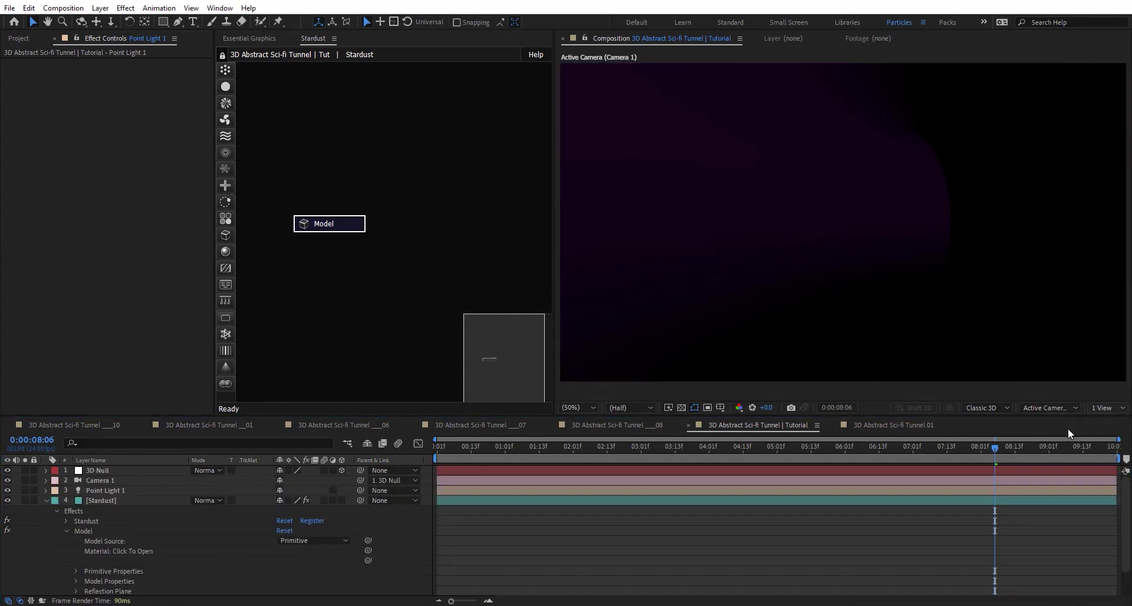
Step: Collapse the Stardust layer's properties and center Point Light 1 in the composition
{"action": "left_click", "coordinate": [108, 501]}
{"action": "left_click", "coordinate": [115, 492]}
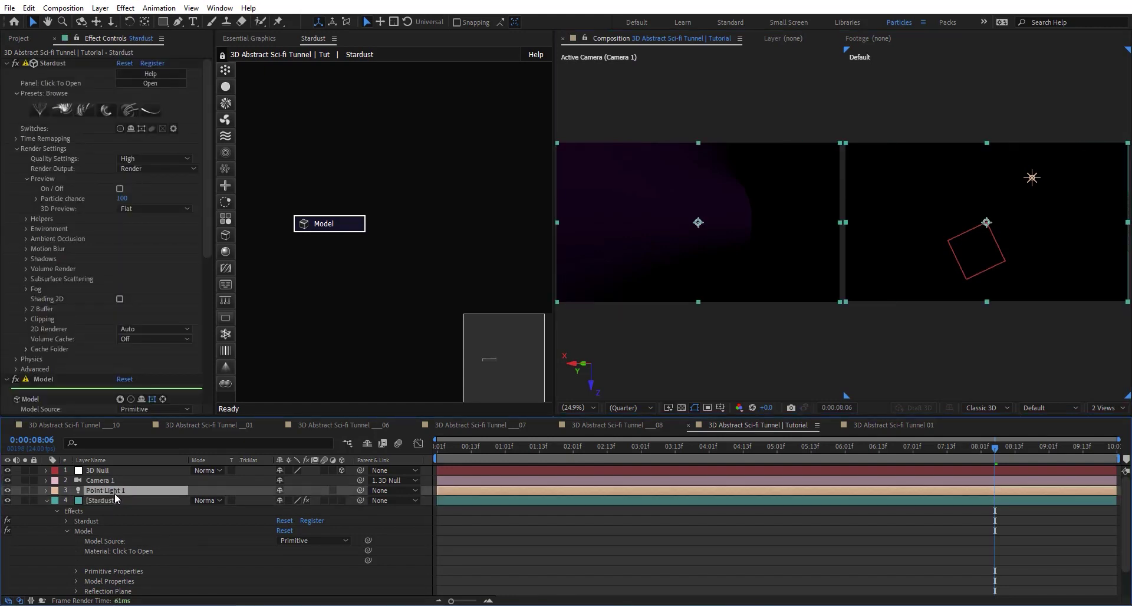
{"action": "left_click", "coordinate": [46, 500]}
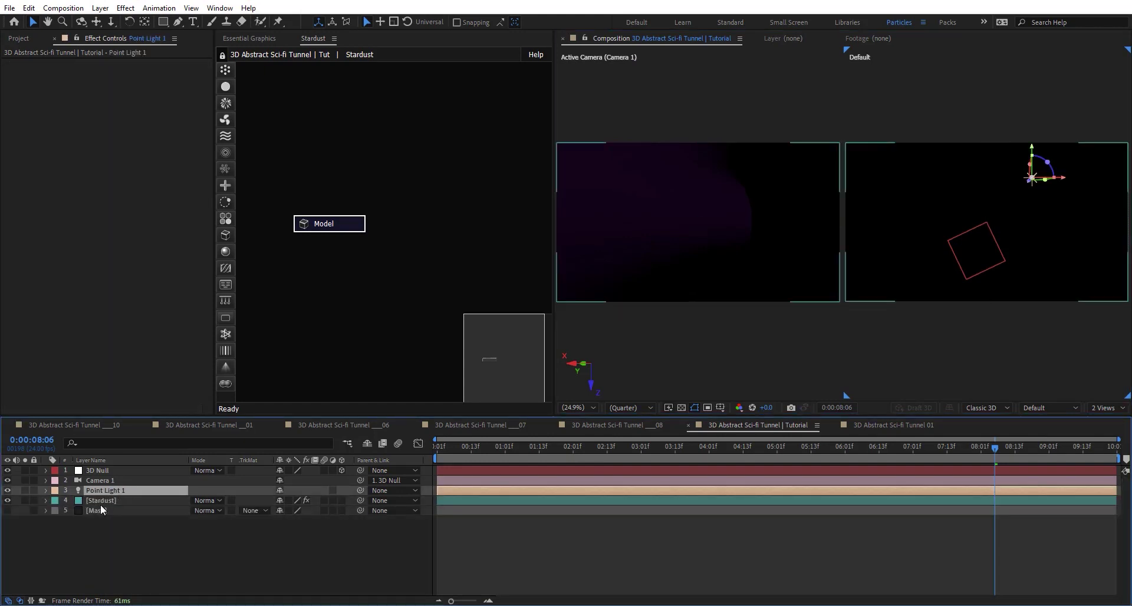
{"action": "key", "text": "ctrl+Home"}
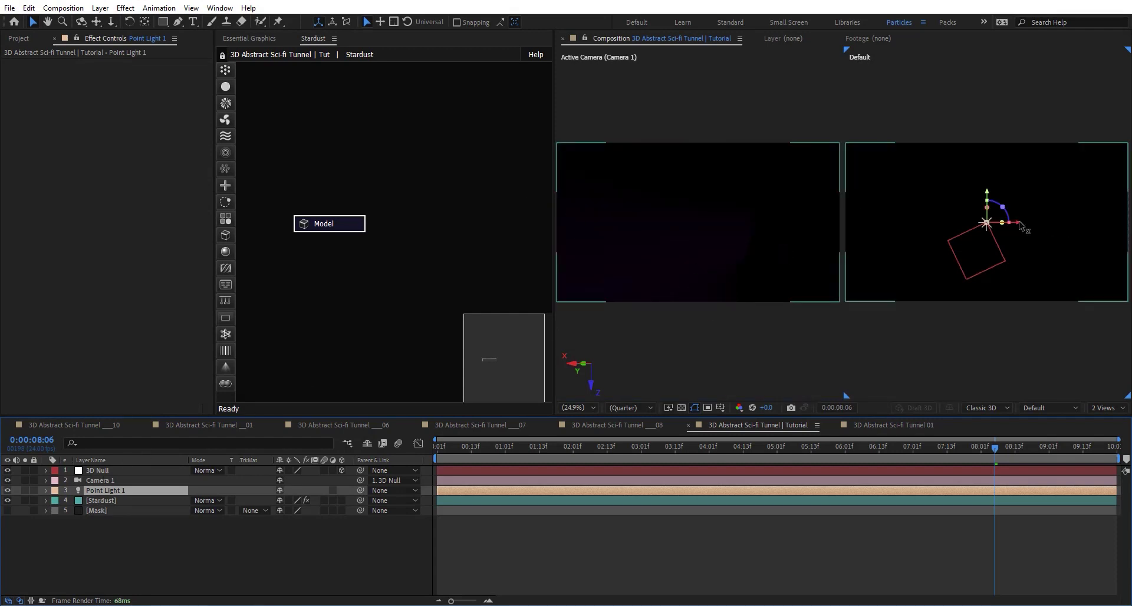
Step: Try Point Light 1 off-center and at 213% Intensity, undoing the moves and returning its Intensity to 25%
{"action": "left_click_drag", "start_coordinate": [1021, 222], "coordinate": [960, 239]}
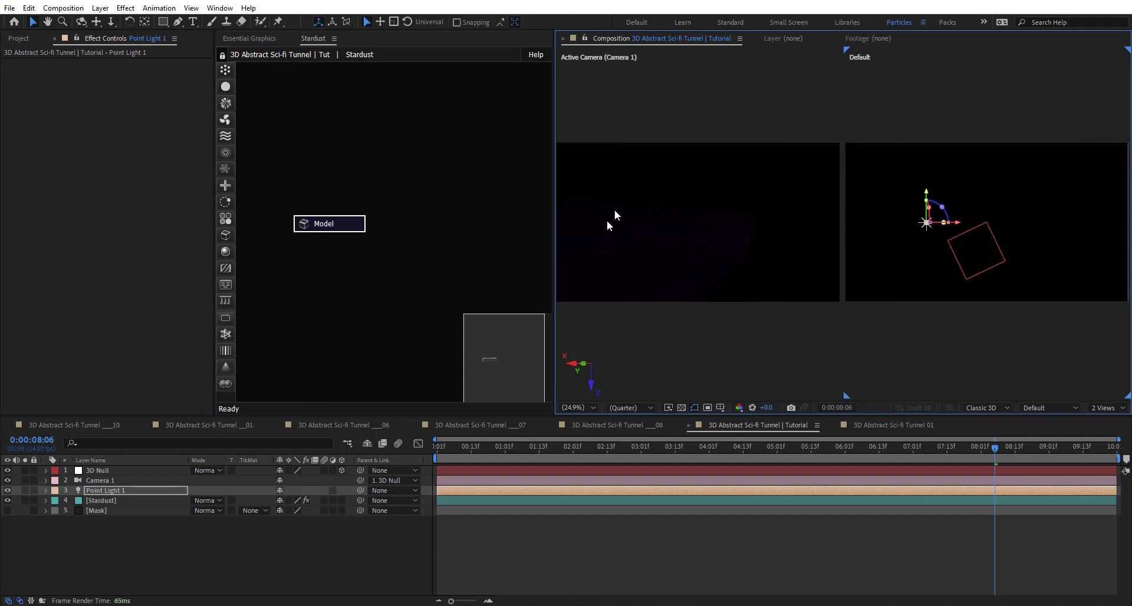
{"action": "left_click_drag", "start_coordinate": [930, 197], "coordinate": [930, 133]}
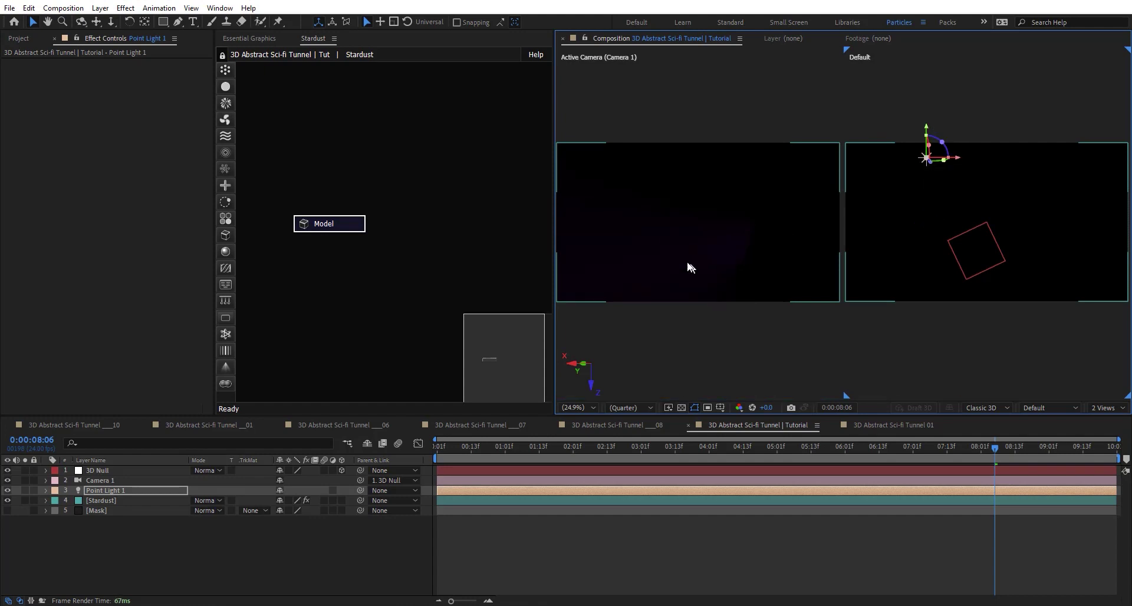
{"action": "left_click", "coordinate": [105, 493]}
{"action": "key", "text": "t"}
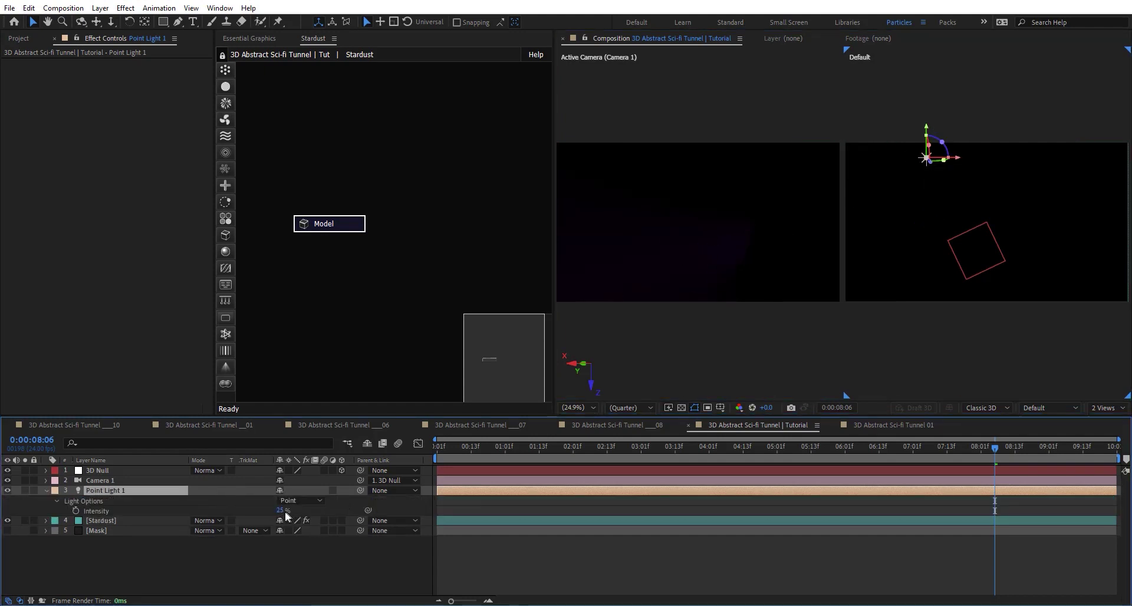
{"action": "left_click_drag", "start_coordinate": [442, 502], "coordinate": [351, 504]}
{"action": "mouse_move", "coordinate": [957, 154]}
{"action": "left_mouse_down"}
{"action": "mouse_move", "coordinate": [1120, 165]}
{"action": "mouse_move", "coordinate": [970, 159]}
{"action": "left_mouse_up"}
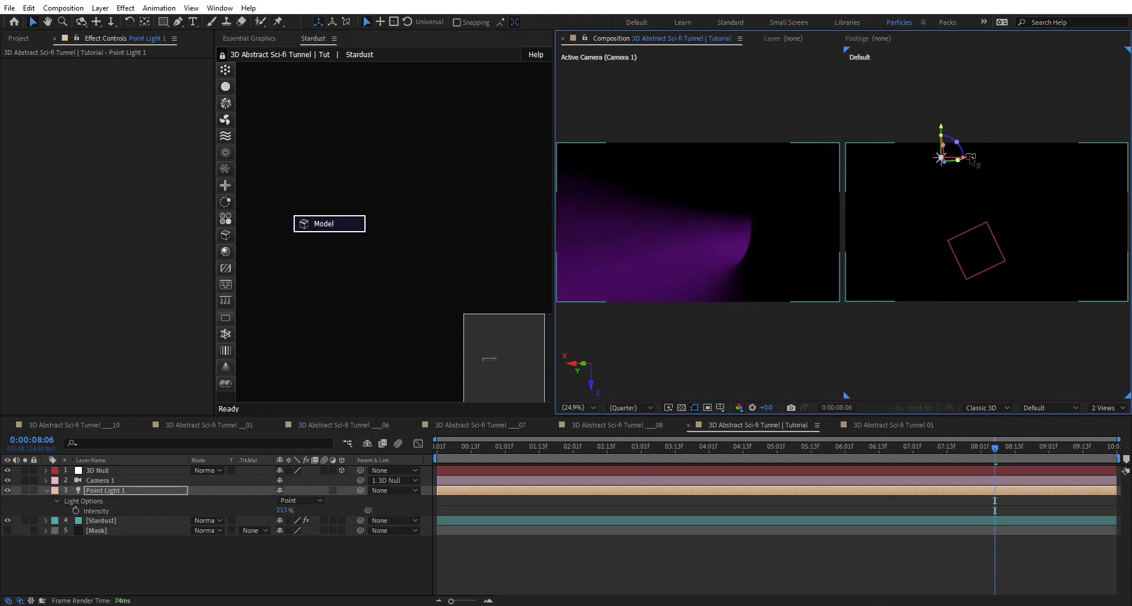
{"action": "key", "text": "ctrl+z"}
{"action": "key", "text": "ctrl+z"}
{"action": "left_click_drag", "start_coordinate": [286, 512], "coordinate": [286, 512]}
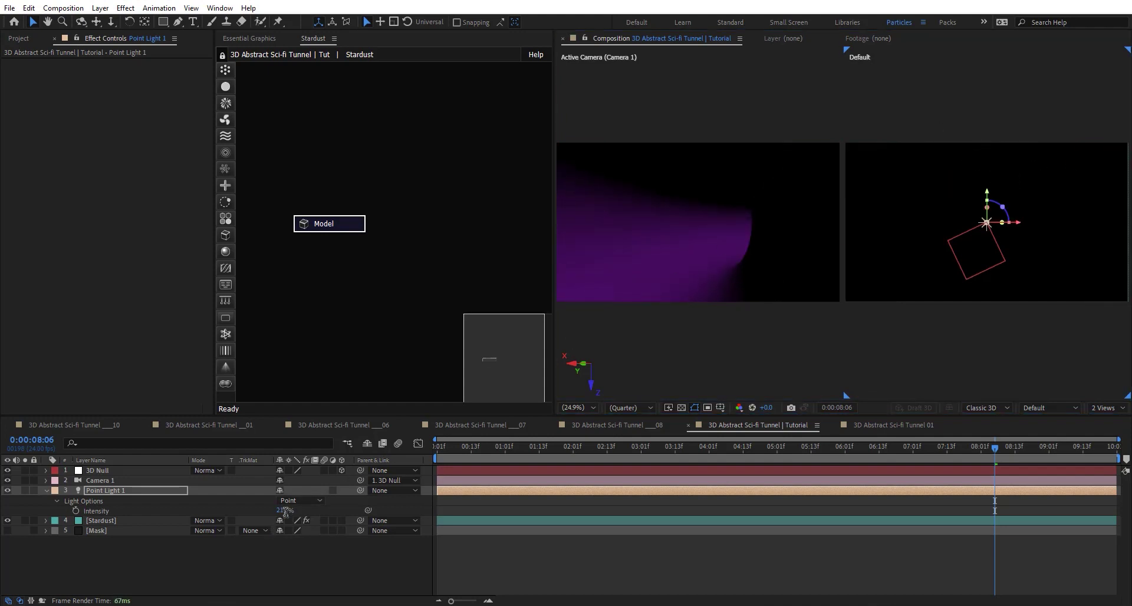
{"action": "left_click", "coordinate": [285, 512]}
{"action": "key", "text": "Return"}
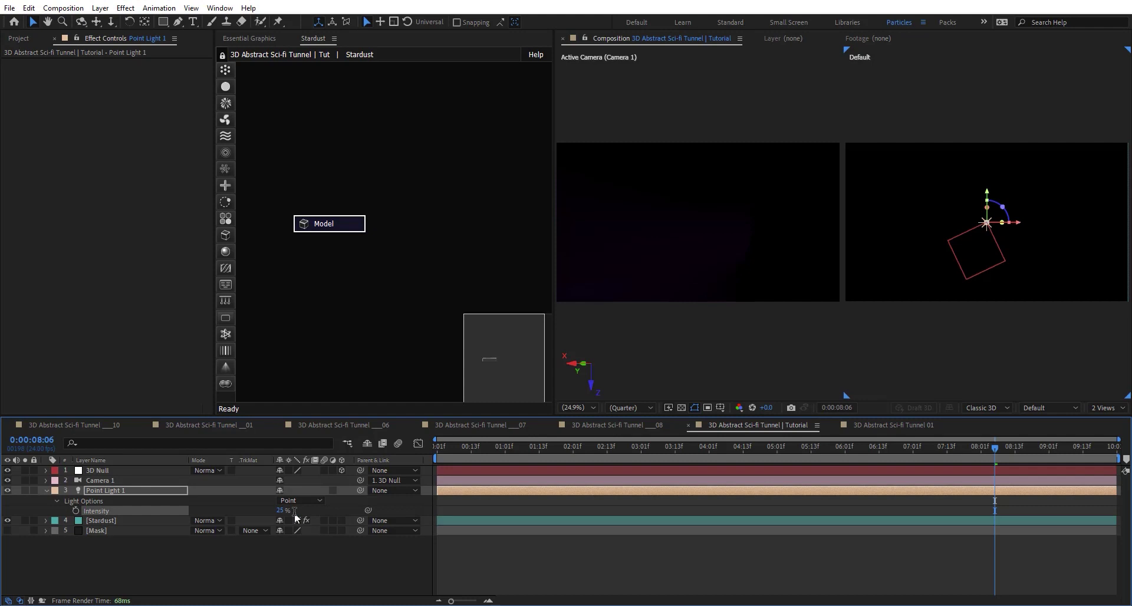
Step: Show the Front view in the second viewer beside the active camera
{"action": "left_click", "coordinate": [115, 481]}
{"action": "left_click", "coordinate": [1064, 326]}
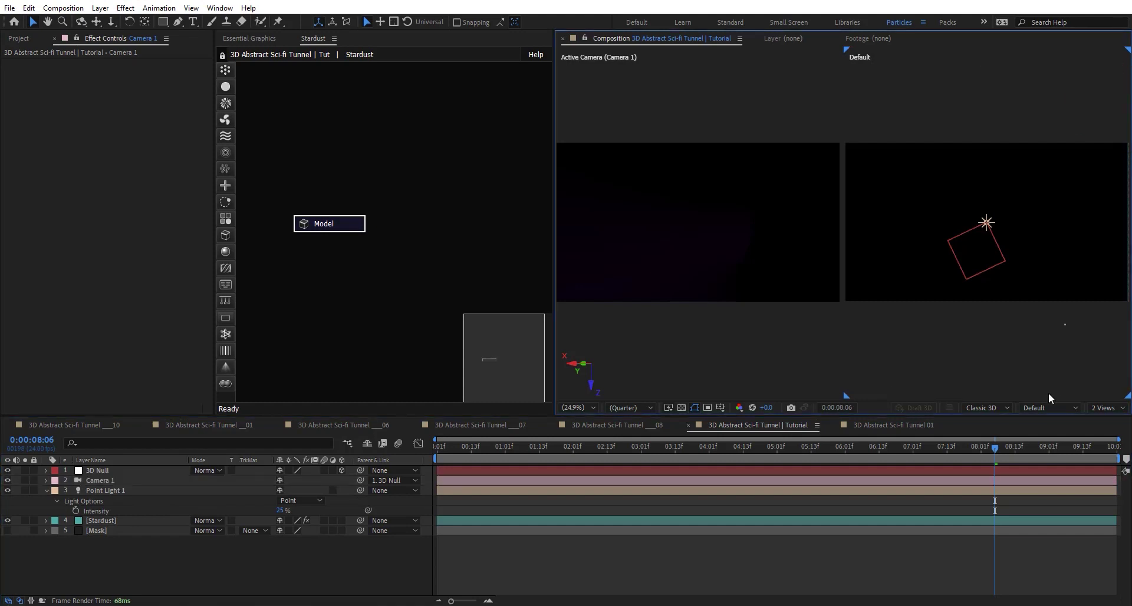
{"action": "left_click", "coordinate": [1048, 408]}
{"action": "left_click", "coordinate": [1039, 246]}
Step: Reveal the circular mask on the Mask layer and copy its Mask Path
{"action": "left_click", "coordinate": [110, 491]}
{"action": "left_click", "coordinate": [122, 520]}
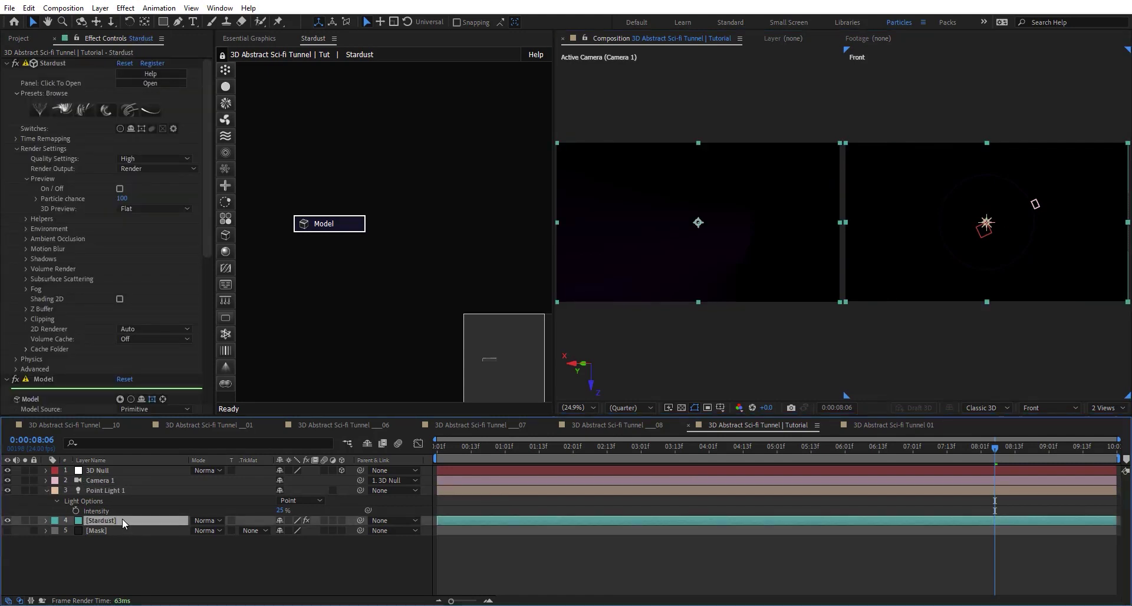
{"action": "left_click", "coordinate": [118, 531]}
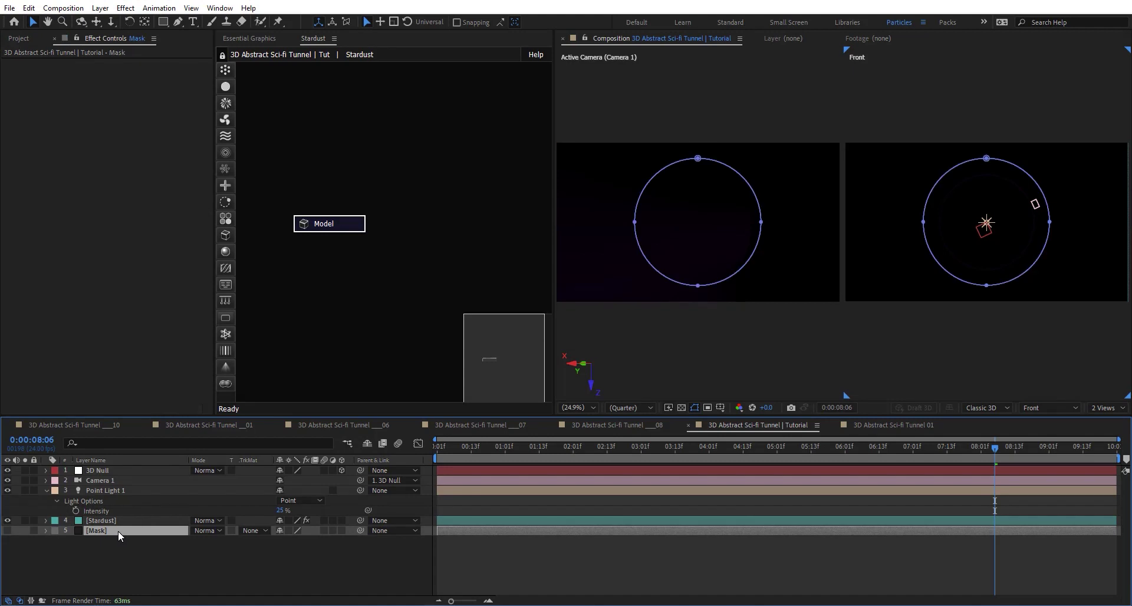
{"action": "key", "text": "m"}
{"action": "left_click", "coordinate": [110, 551]}
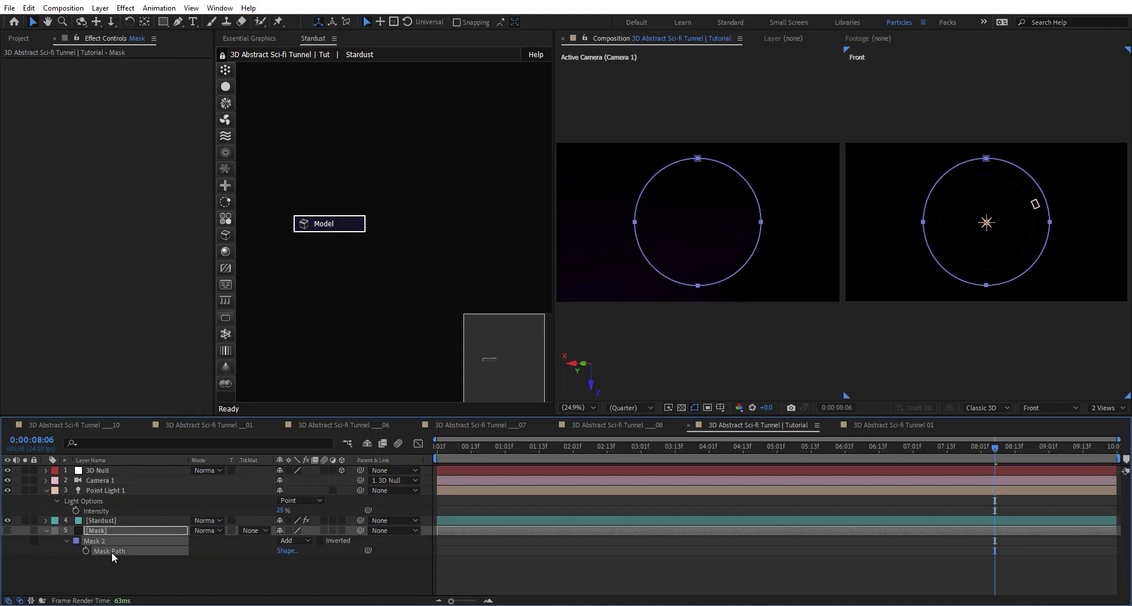
Step: Paste the circular mask path into Point Light 1's Position at 0:00:03:08 and scrub through the resulting motion
{"action": "left_click", "coordinate": [125, 490]}
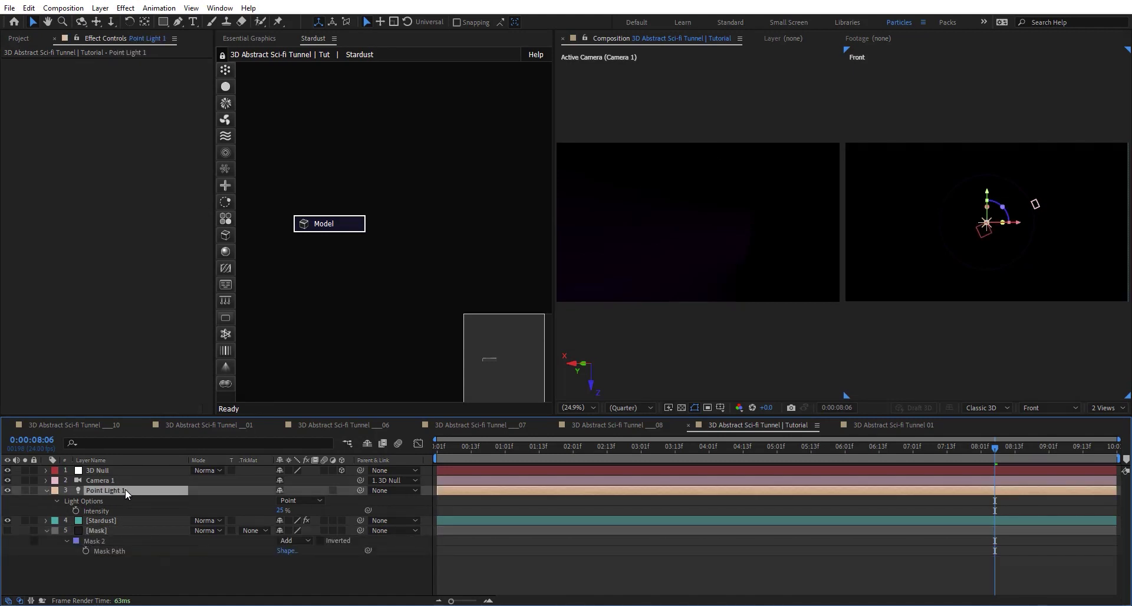
{"action": "key", "text": "p"}
{"action": "left_click", "coordinate": [105, 500]}
{"action": "left_click", "coordinate": [662, 449]}
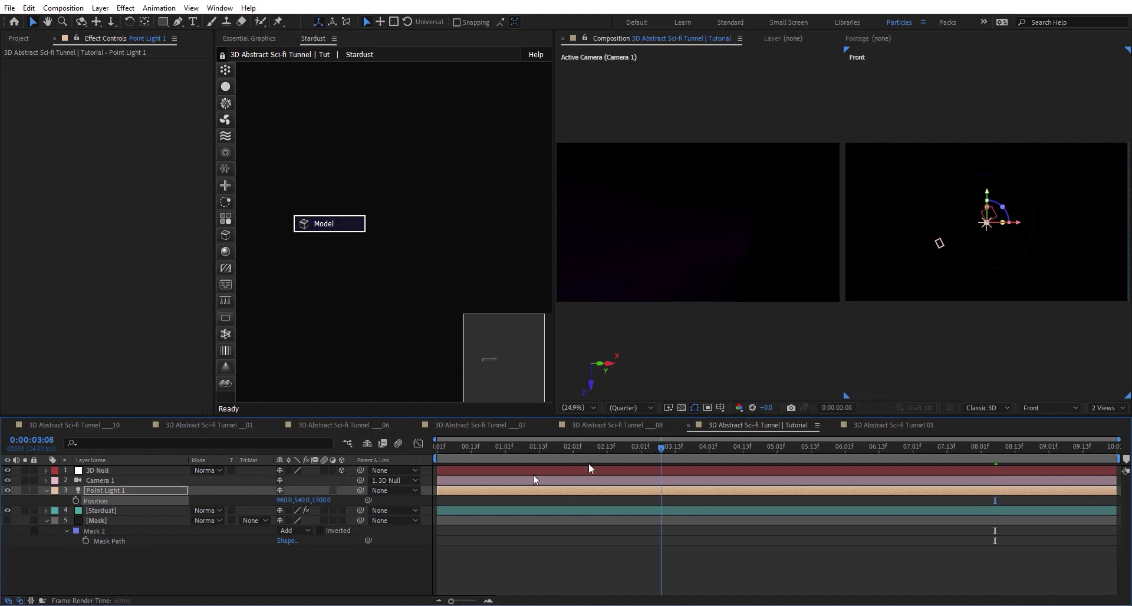
{"action": "key", "text": "ctrl+v"}
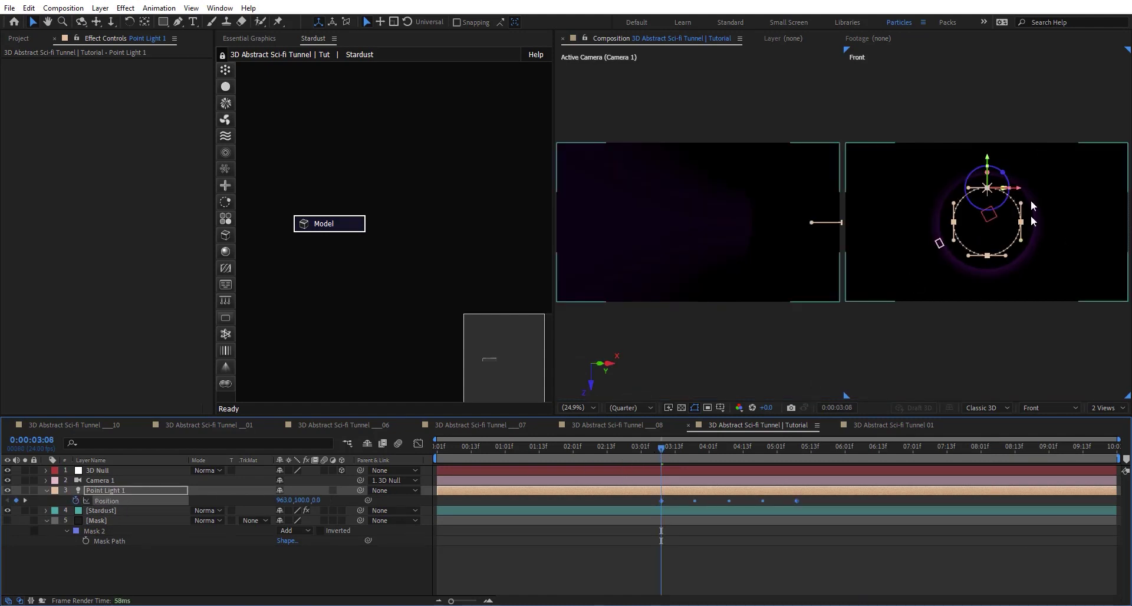
{"action": "left_click_drag", "start_coordinate": [705, 444], "coordinate": [669, 452]}
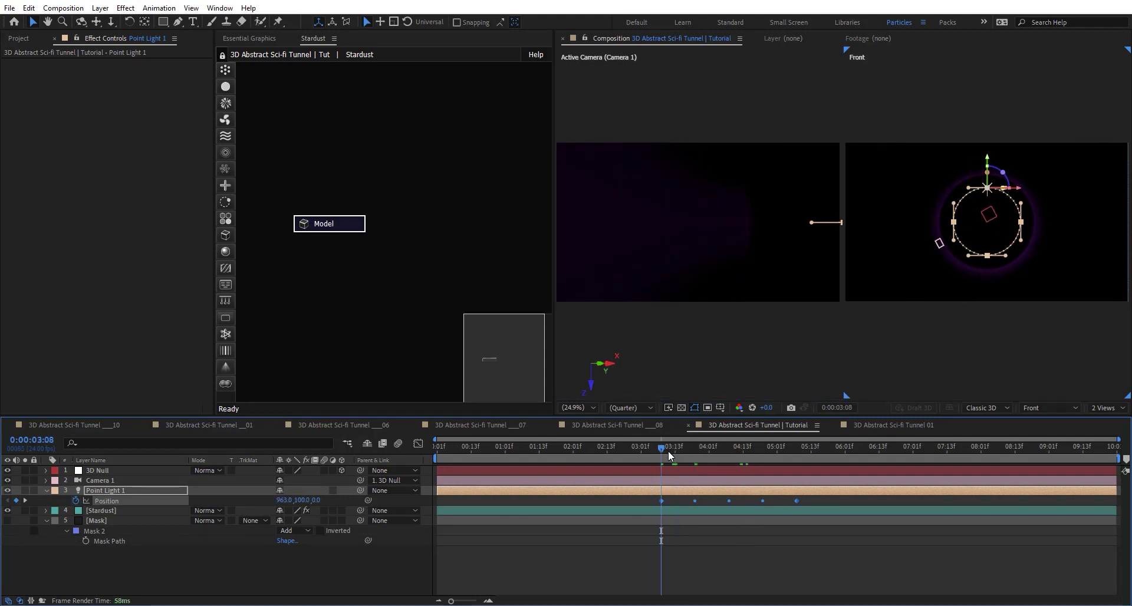
Step: Duplicate the 3D Null layer and rename the copy 3D Null Light
{"action": "left_click", "coordinate": [126, 472]}
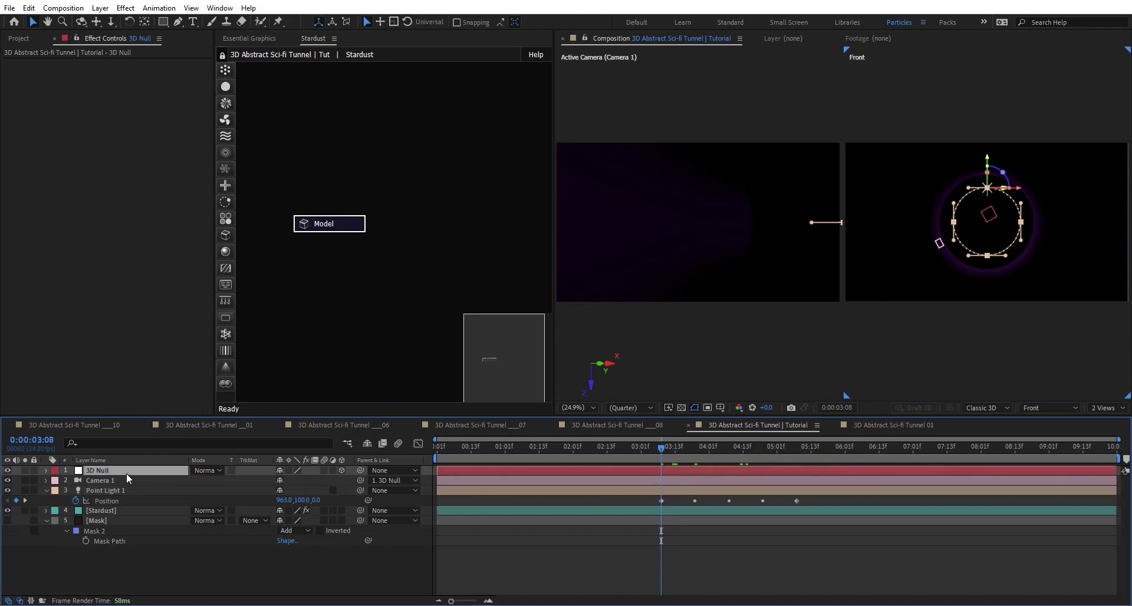
{"action": "key", "text": "ctrl+d"}
{"action": "key", "text": "Return"}
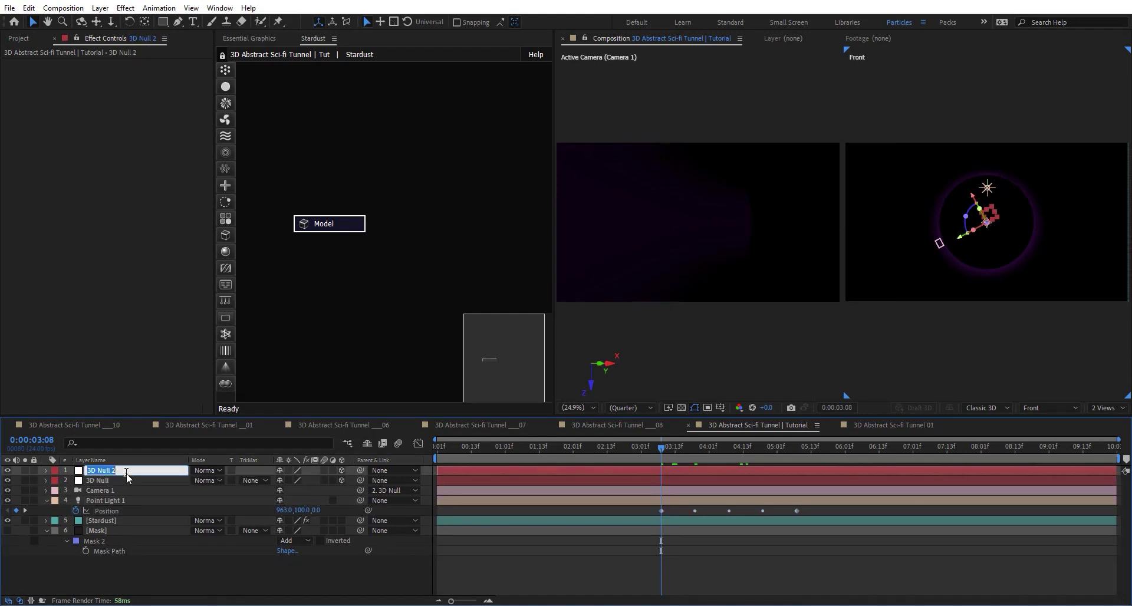
{"action": "key", "text": "Right"}
{"action": "key", "text": "BackSpace"}
{"action": "key", "text": "Return"}
Step: Remove the Z Rotation keyframes from 3D Null Light and reset its Transform
{"action": "key", "text": "u"}
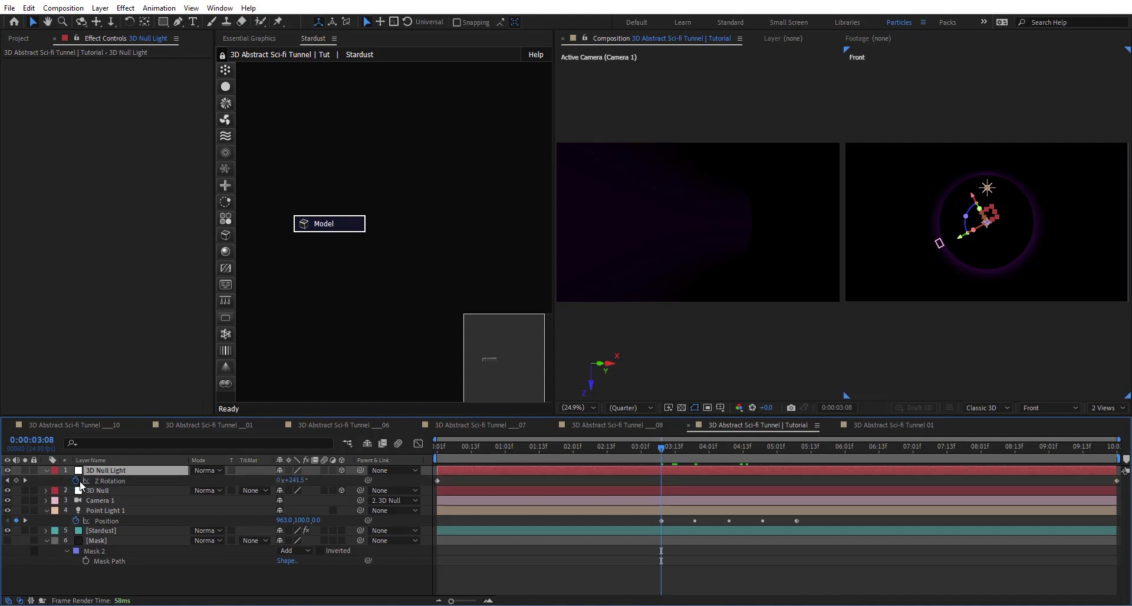
{"action": "left_click", "coordinate": [76, 482]}
{"action": "left_click", "coordinate": [45, 470]}
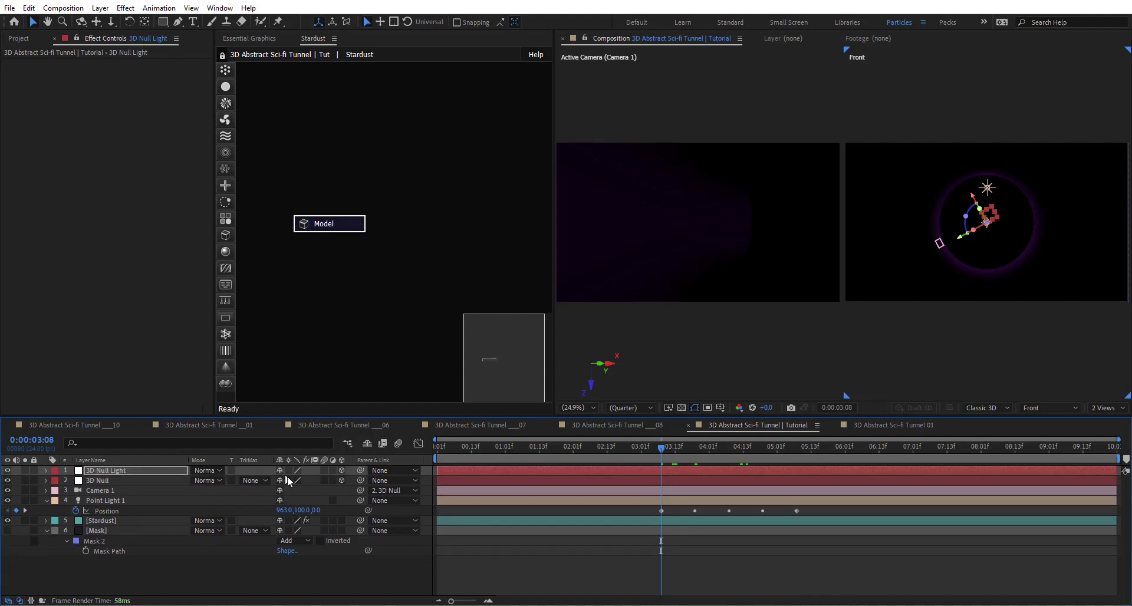
{"action": "key", "text": "u"}
{"action": "key", "text": "u"}
{"action": "left_click", "coordinate": [285, 480]}
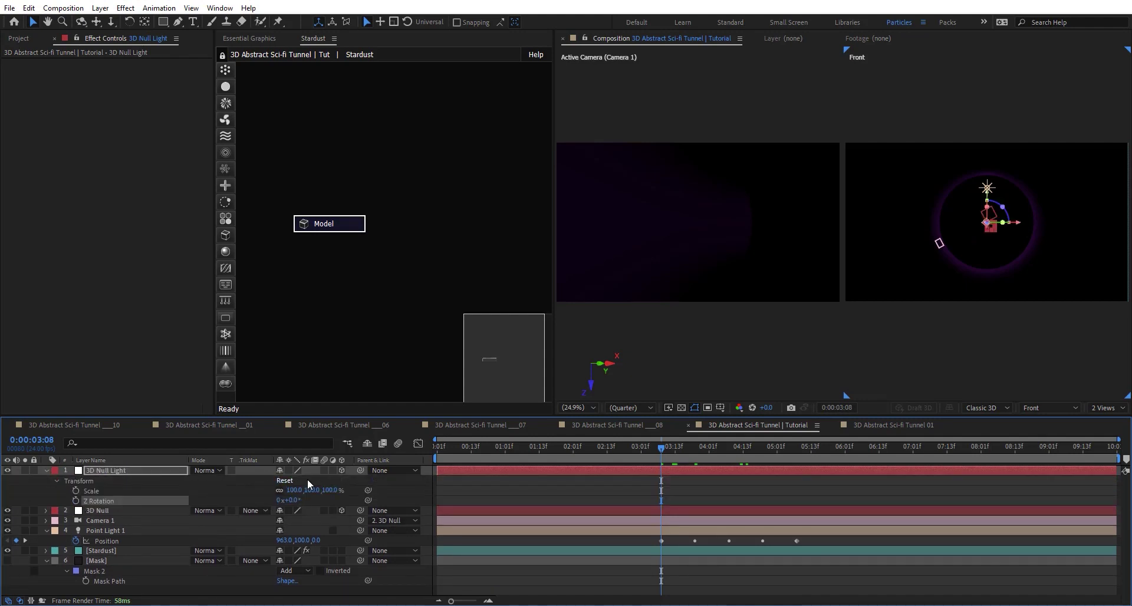
{"action": "left_click", "coordinate": [48, 470]}
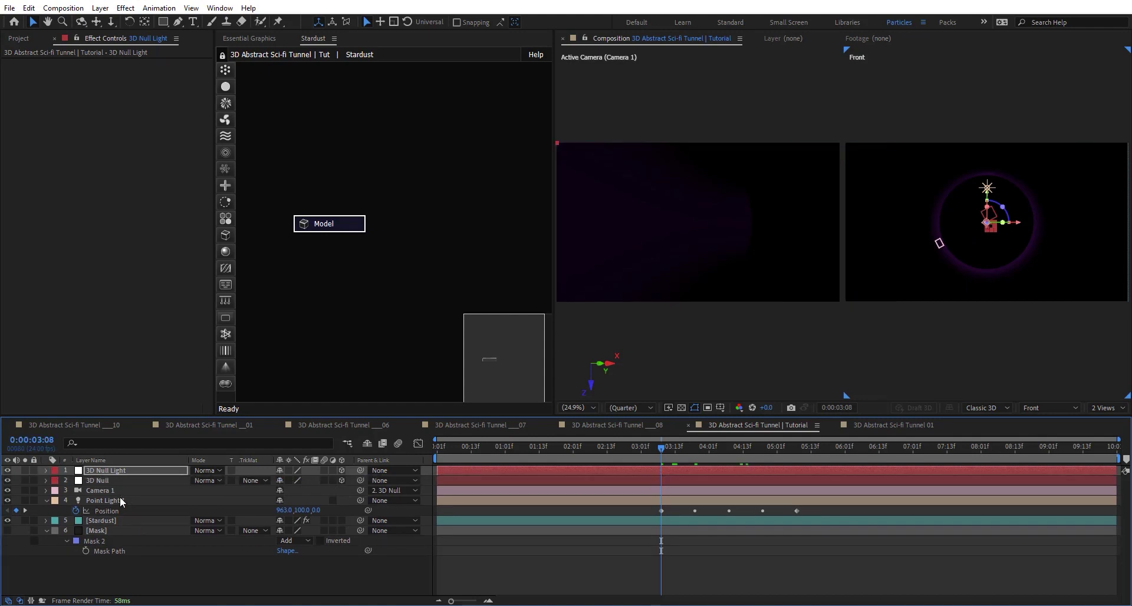
Step: Parent Point Light 1 to 3D Null Light and set the null's Scale to 150%
{"action": "left_click", "coordinate": [118, 500]}
{"action": "left_click_drag", "start_coordinate": [359, 500], "coordinate": [136, 468]}
{"action": "key", "text": "s"}
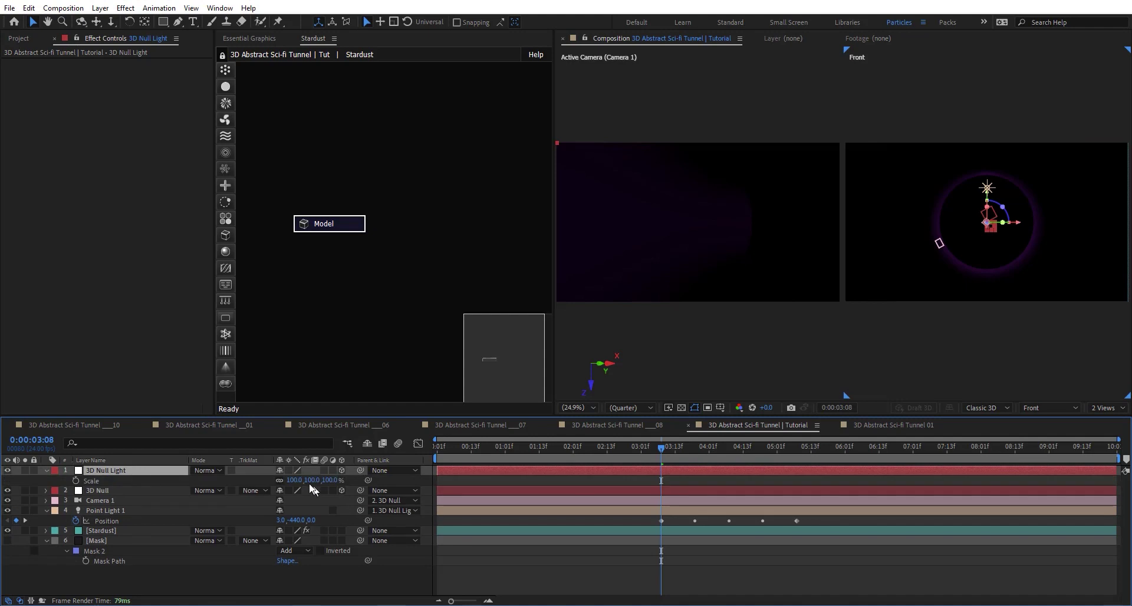
{"action": "left_click", "coordinate": [297, 480]}
{"action": "type", "text": "150"}
{"action": "key", "text": "Return"}
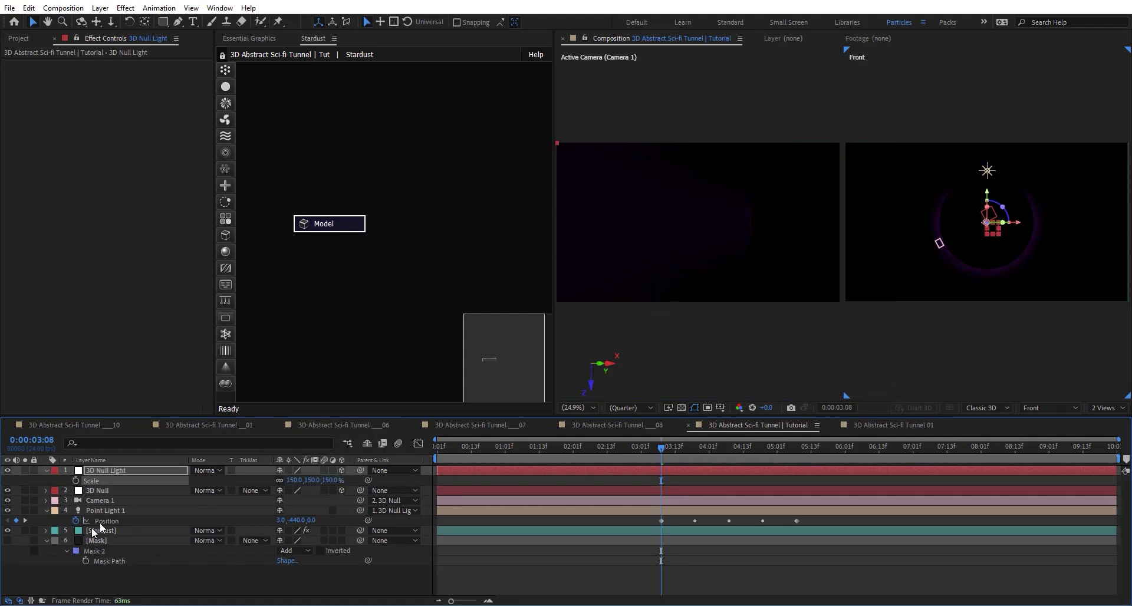
Step: Duplicate Point Light 1 three times to get four point lights
{"action": "left_click", "coordinate": [110, 511]}
{"action": "key", "text": "ctrl+d"}
{"action": "key", "text": "ctrl+d"}
{"action": "key", "text": "ctrl+d"}
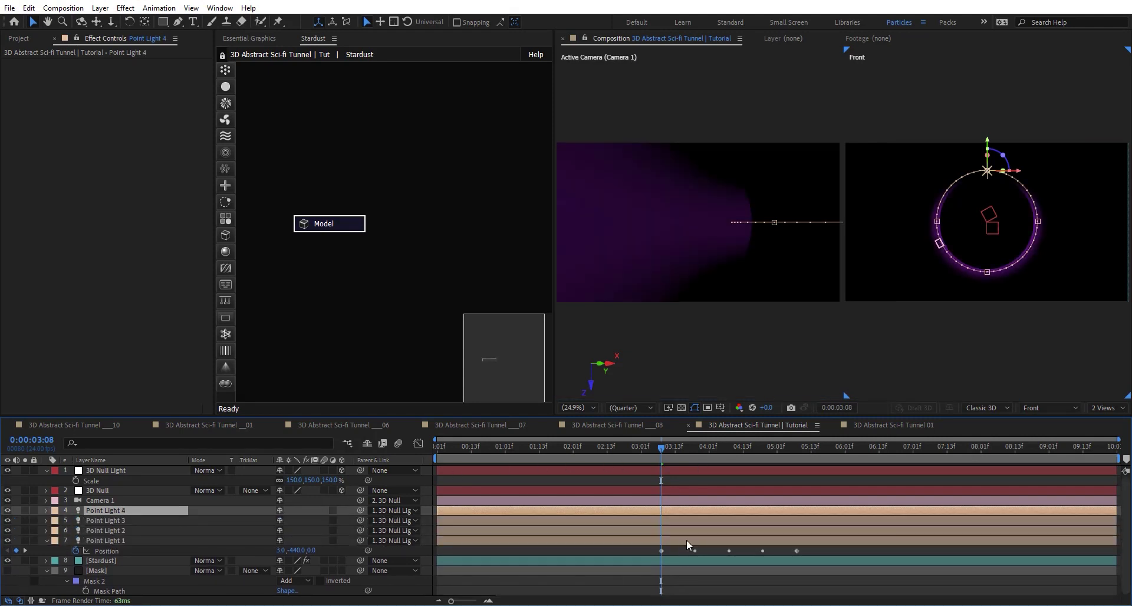
Step: Reveal Position on all four point lights and delete Point Light 1's Position keyframes at 0:00:03:08
{"action": "left_click", "coordinate": [686, 540], "text": "shift"}
{"action": "key", "text": "p"}
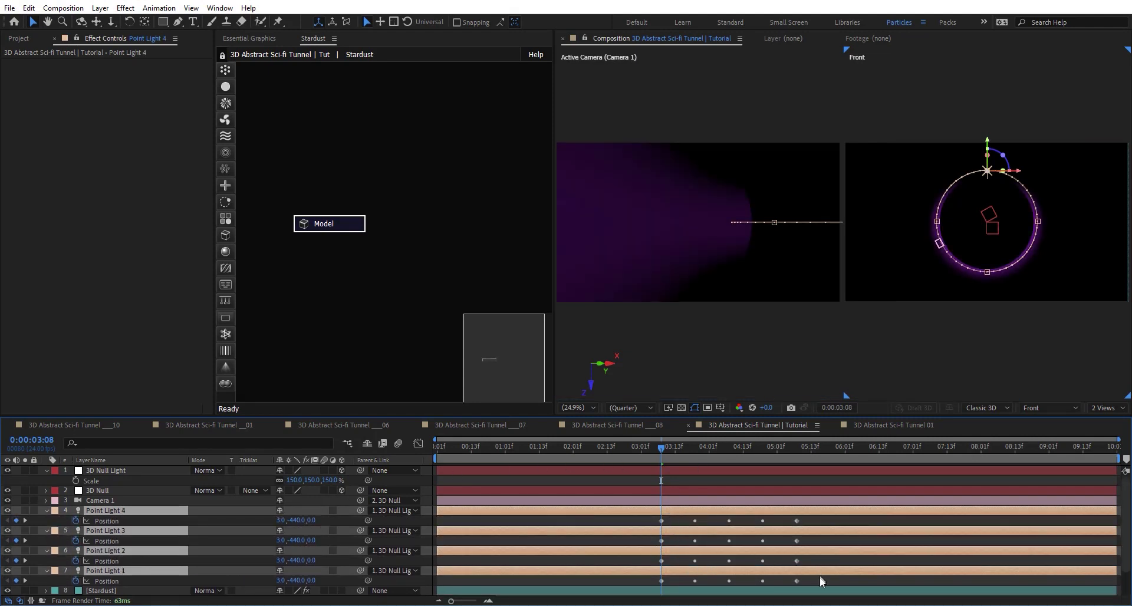
{"action": "left_click_drag", "start_coordinate": [821, 578], "coordinate": [644, 587]}
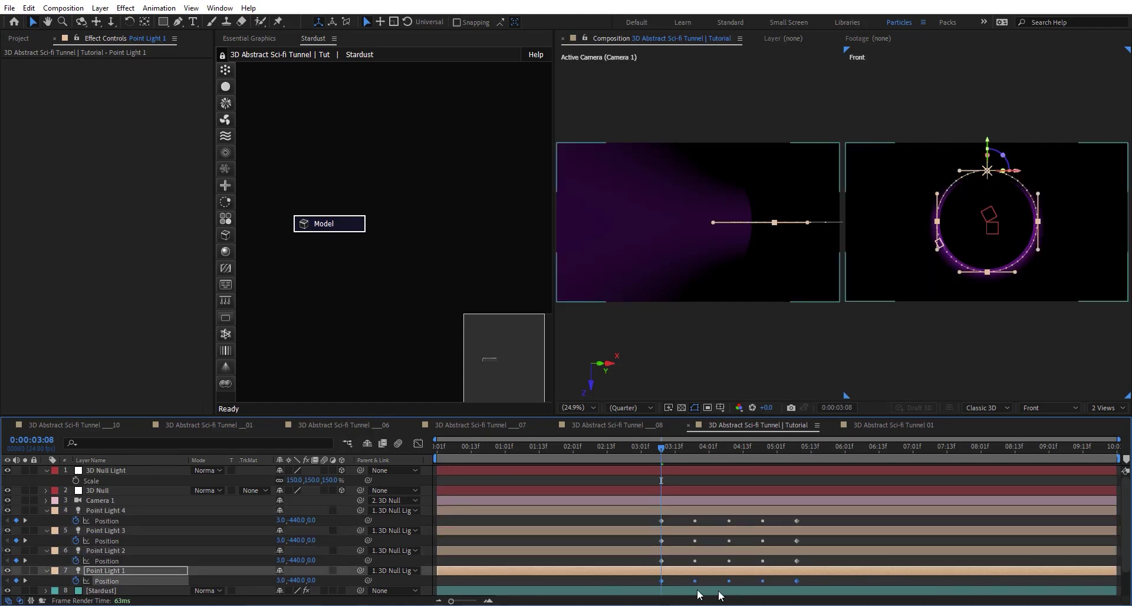
{"action": "key", "text": "Delete"}
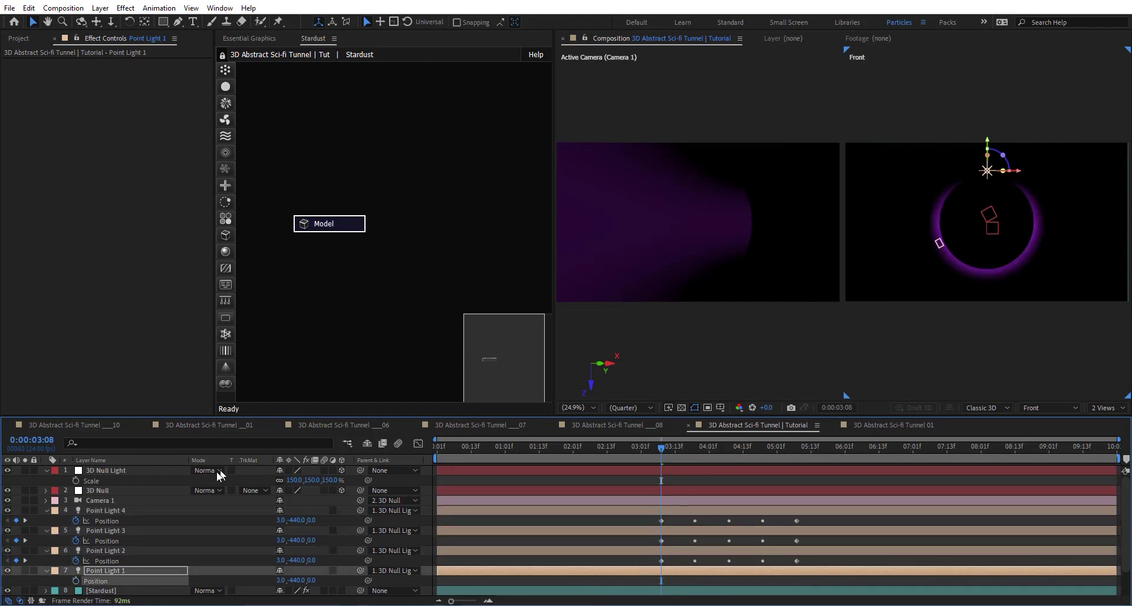
Step: Fix Point Light 2 at its 0:00:03:20 position by deleting all its Position keyframes at that time
{"action": "left_click", "coordinate": [651, 550]}
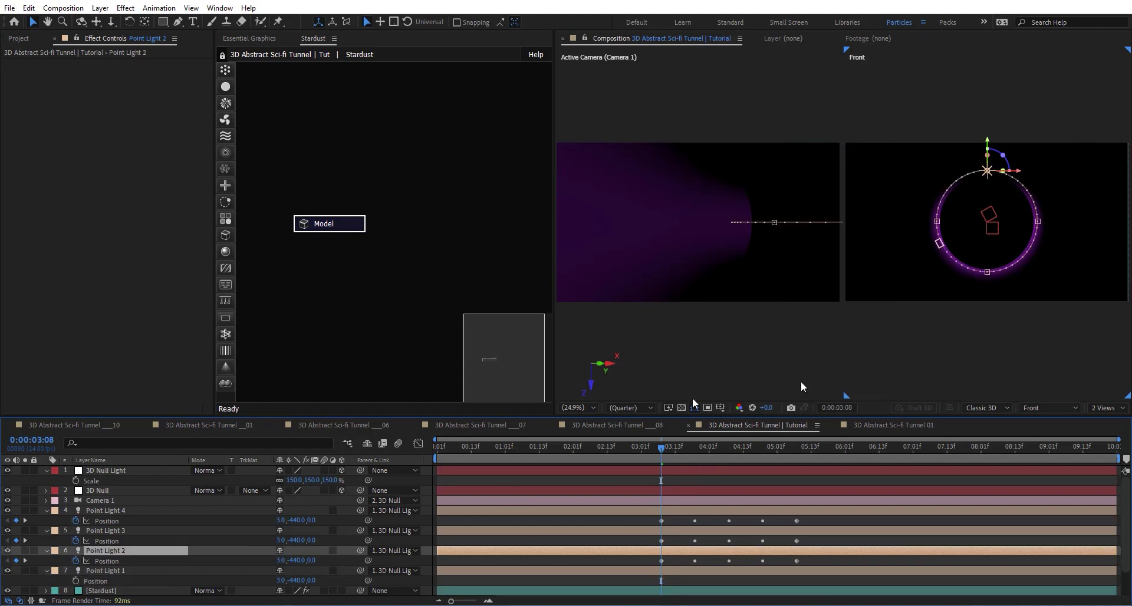
{"action": "left_click", "coordinate": [104, 562]}
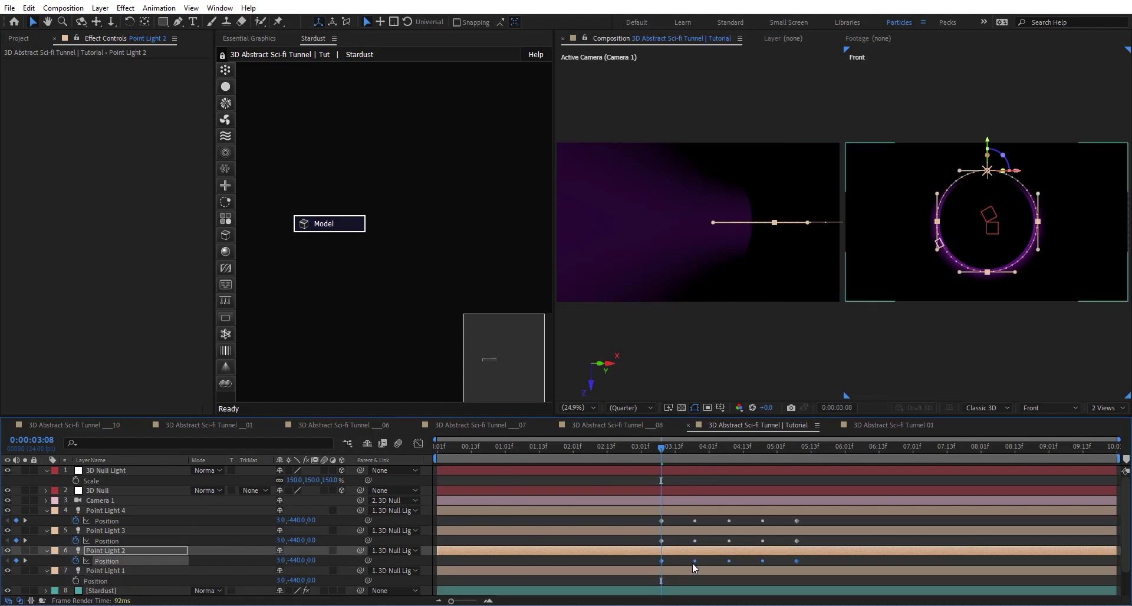
{"action": "left_click", "coordinate": [696, 444]}
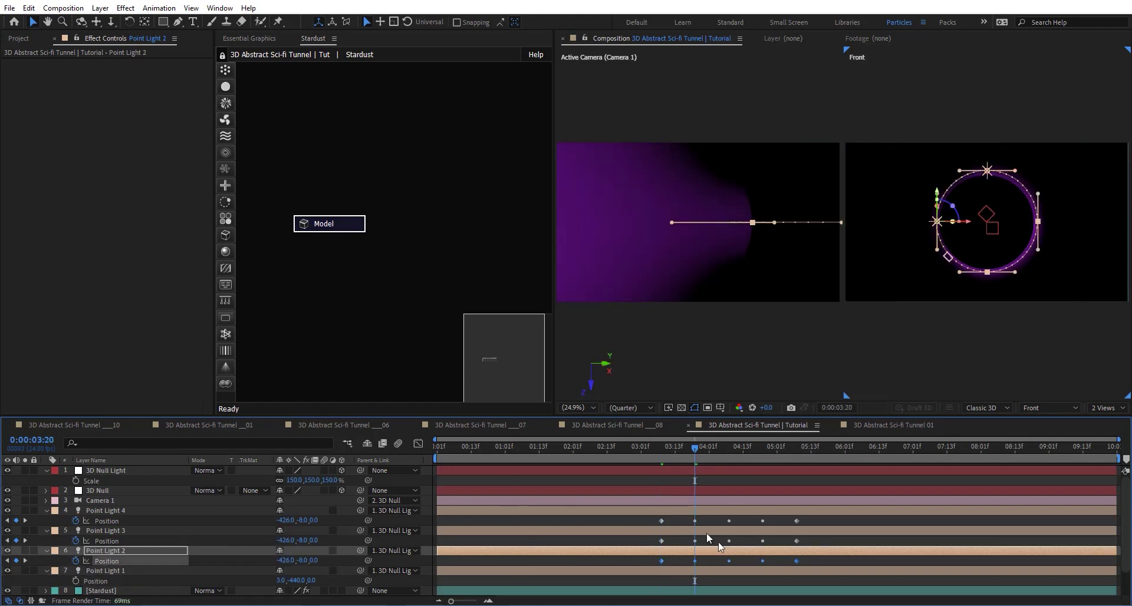
{"action": "left_click_drag", "start_coordinate": [833, 562], "coordinate": [632, 561]}
{"action": "key", "text": "Delete"}
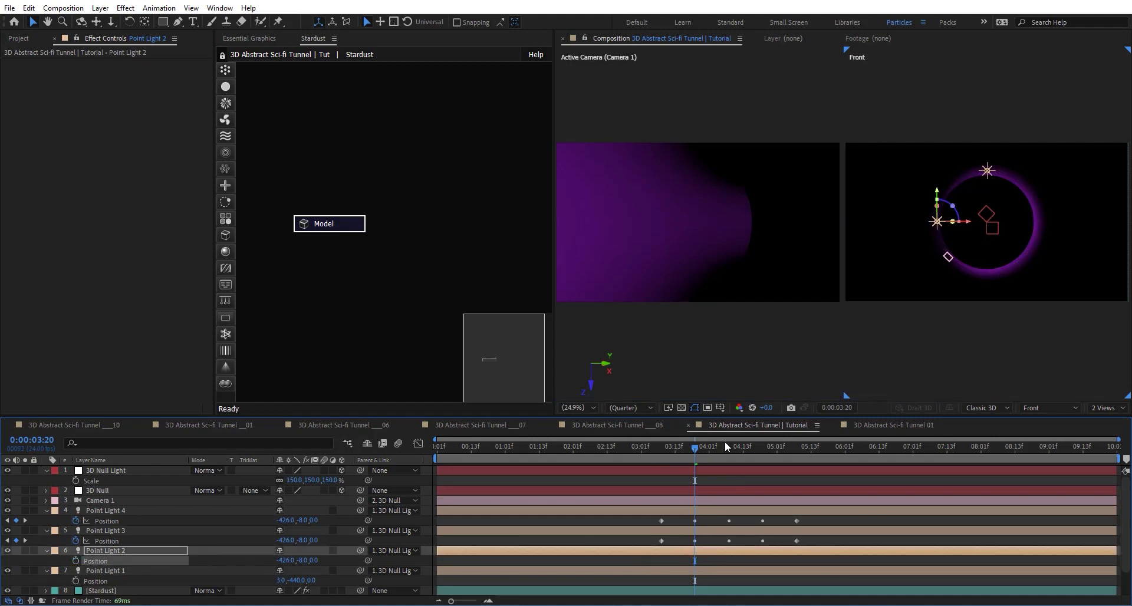
Step: Fix Point Light 3 at its 0:00:04:08 position by deleting all its Position keyframes at that time
{"action": "left_click", "coordinate": [728, 449]}
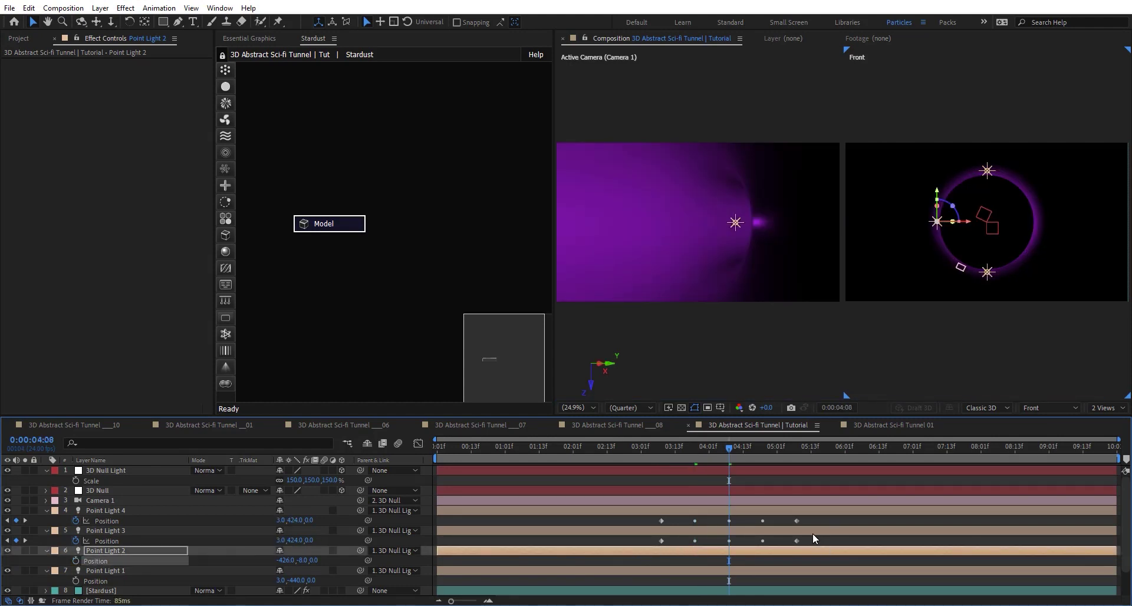
{"action": "left_click_drag", "start_coordinate": [813, 541], "coordinate": [629, 546]}
{"action": "key", "text": "Delete"}
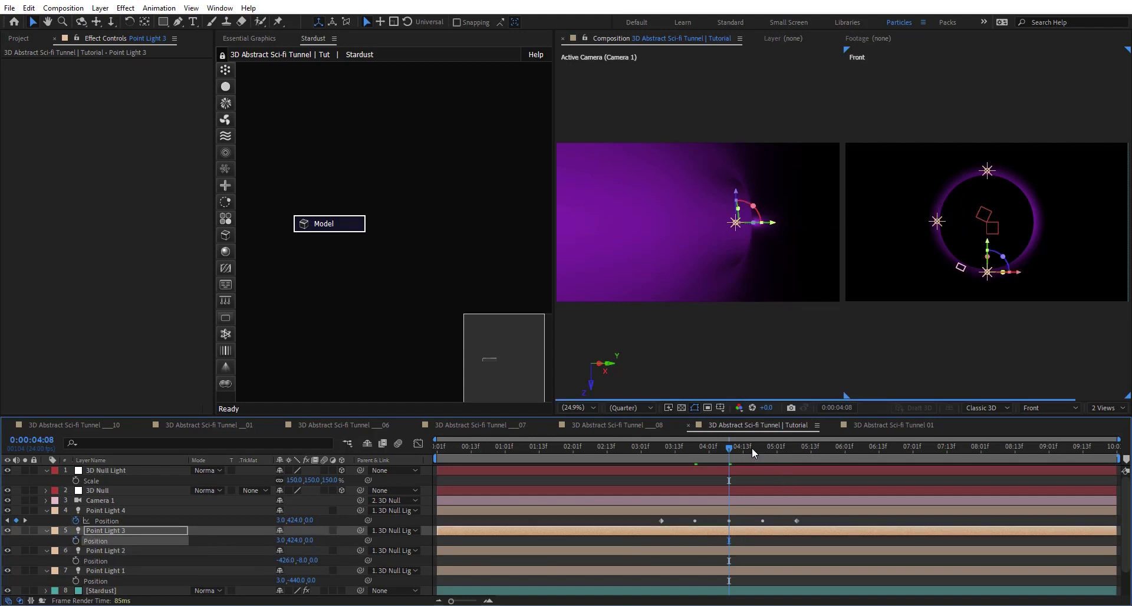
Step: Delete Point Light 4's Position keyframes at 0:00:04:20 and scrub through the composition with the four fixed lights
{"action": "key", "text": "k"}
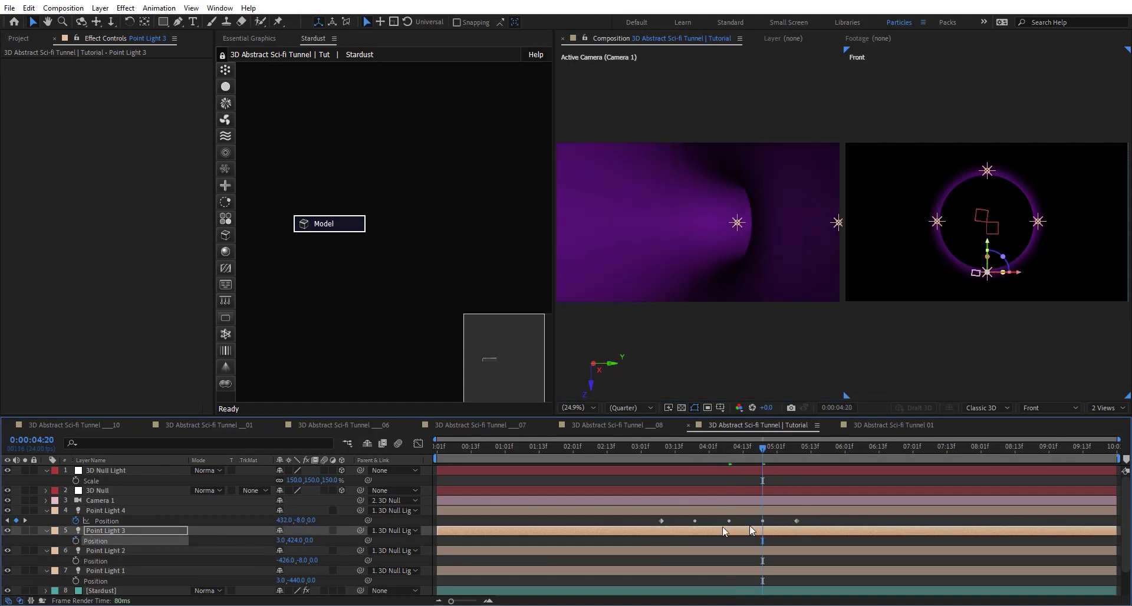
{"action": "left_click_drag", "start_coordinate": [723, 526], "coordinate": [636, 525]}
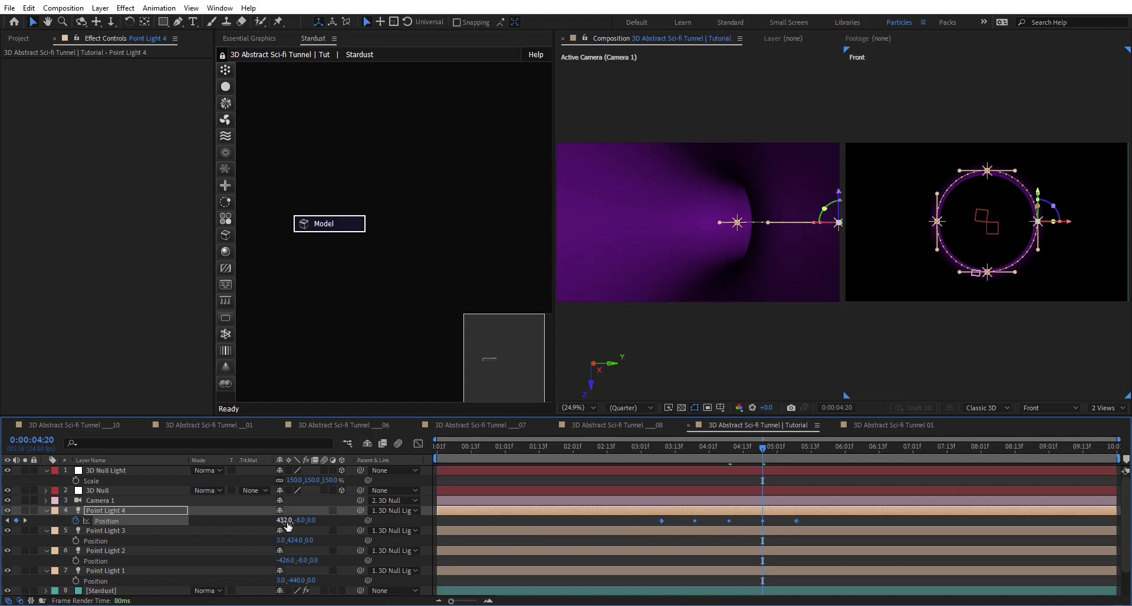
{"action": "key", "text": "Delete"}
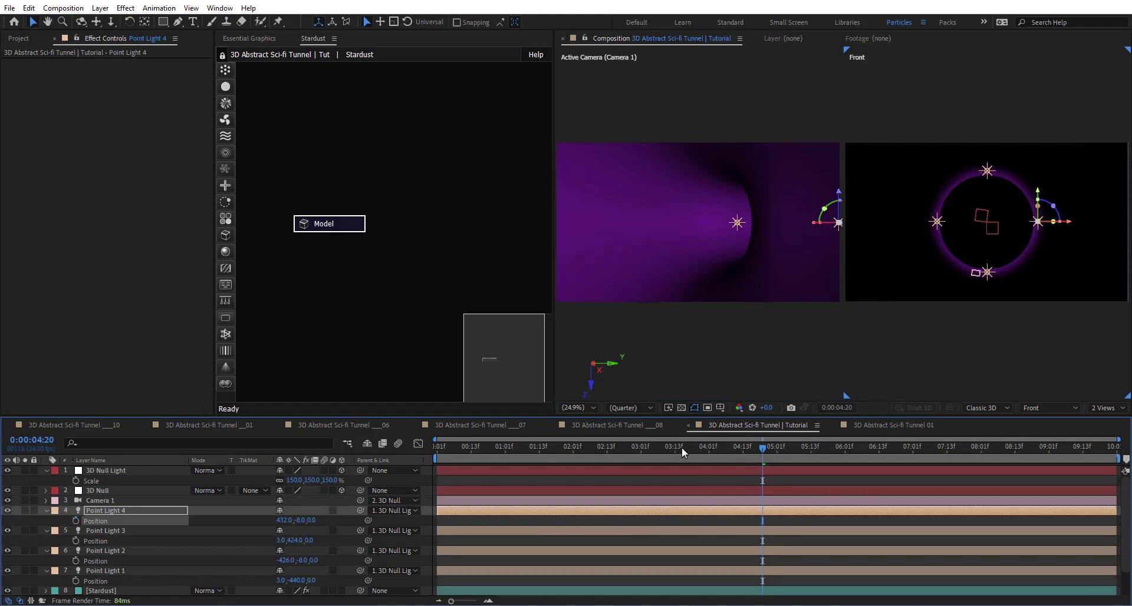
{"action": "left_click_drag", "start_coordinate": [682, 448], "coordinate": [857, 455]}
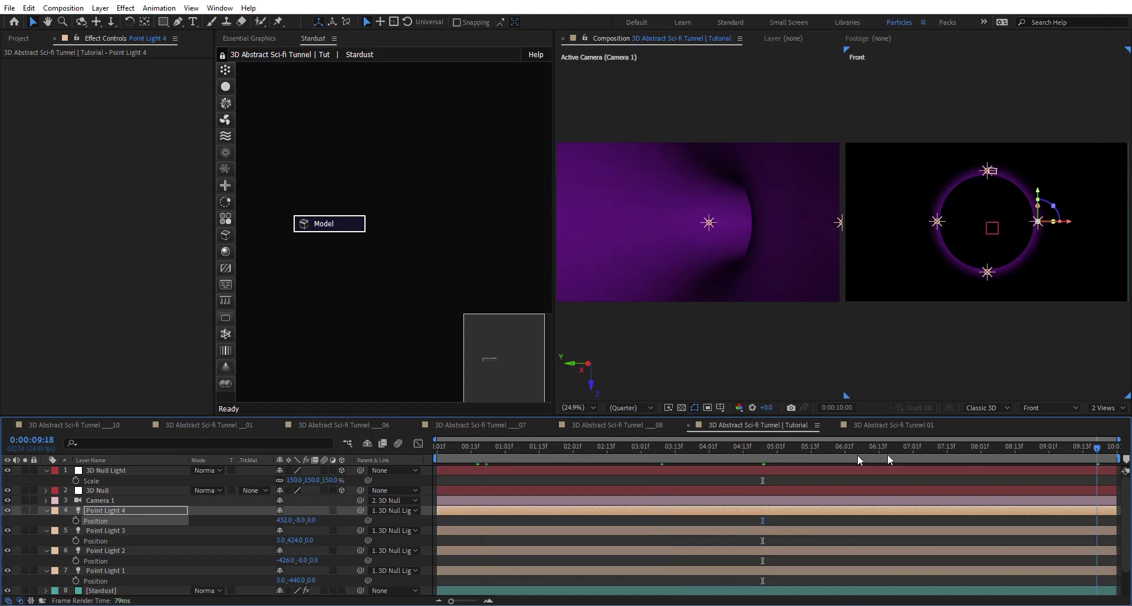
{"action": "left_click", "coordinate": [767, 461]}
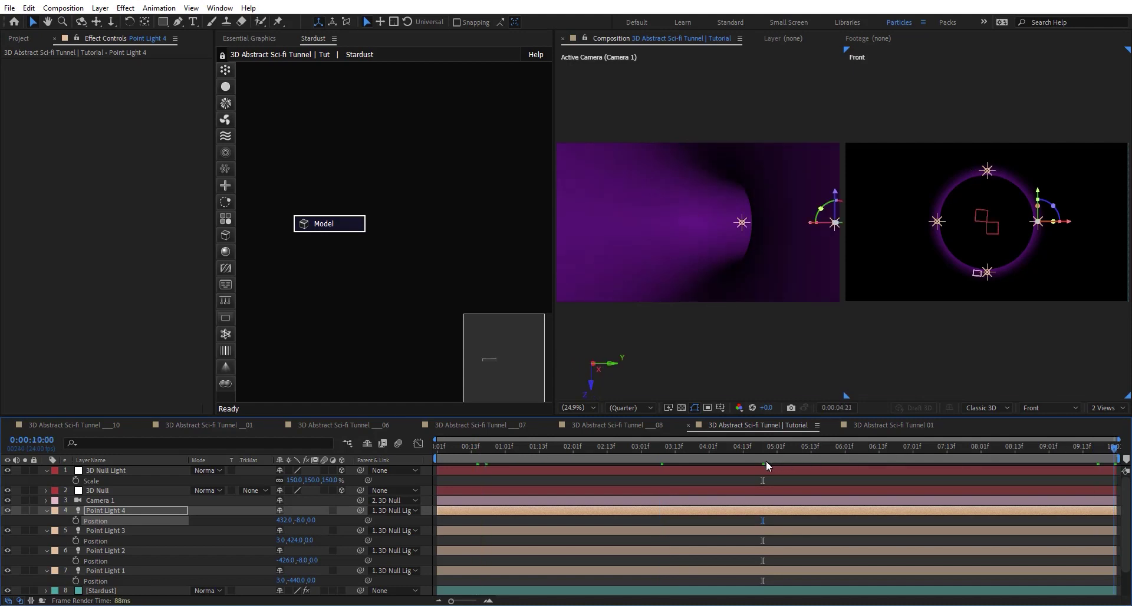
Step: Change the light color of Point Light 3 to green
{"action": "double_click", "coordinate": [124, 532]}
{"action": "left_click", "coordinate": [557, 214]}
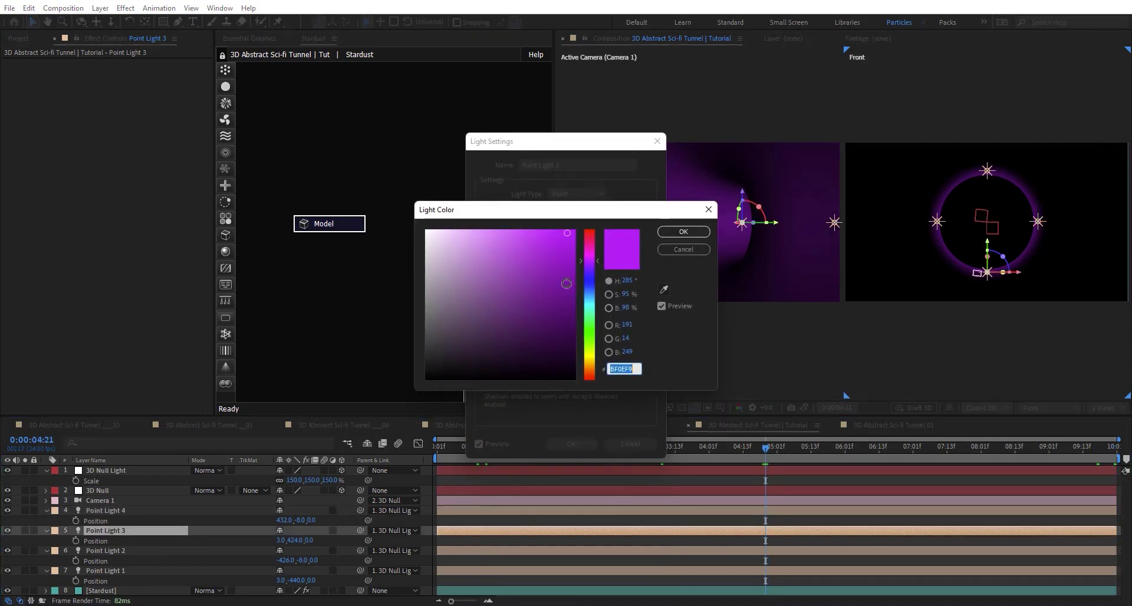
{"action": "left_click", "coordinate": [589, 322]}
{"action": "left_click", "coordinate": [684, 232]}
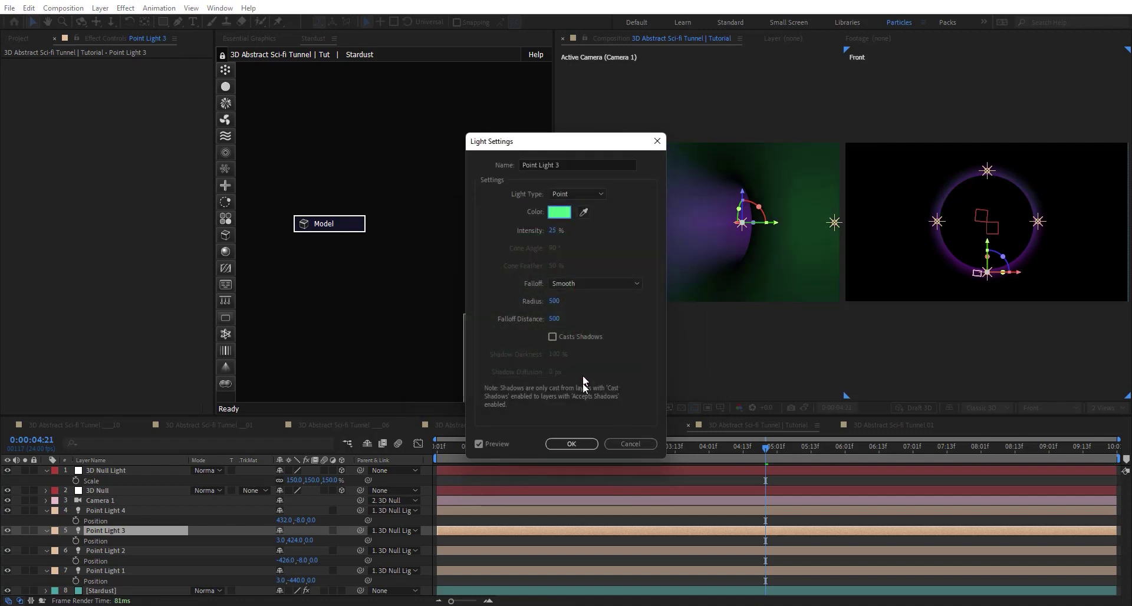
{"action": "left_click", "coordinate": [577, 449]}
Step: Change the light color of Point Light 4 to yellow
{"action": "double_click", "coordinate": [545, 511]}
{"action": "left_click", "coordinate": [559, 212]}
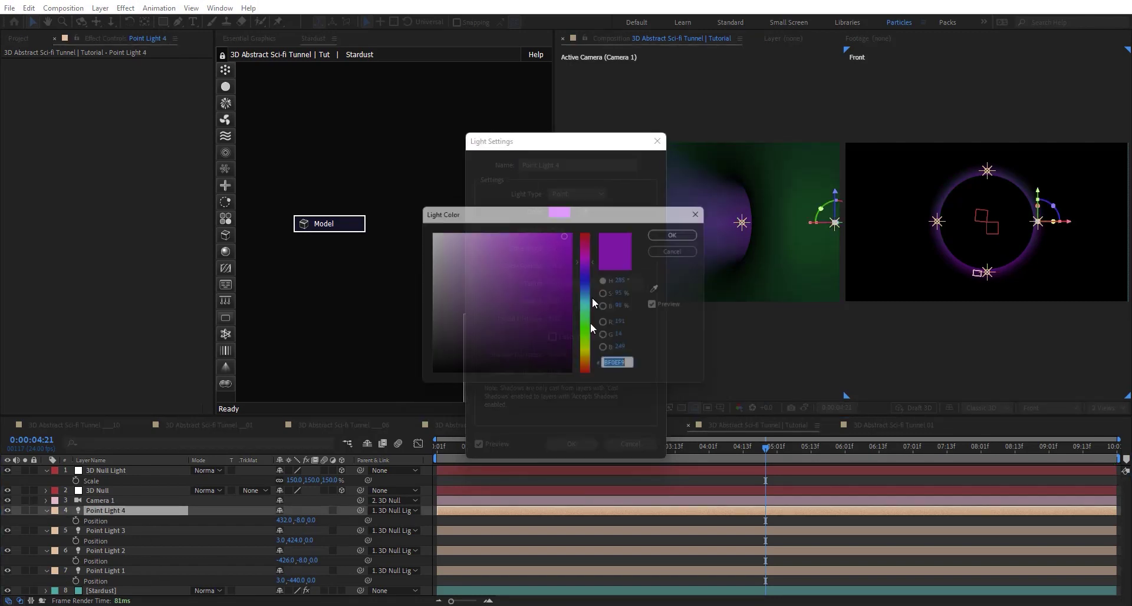
{"action": "left_click_drag", "start_coordinate": [592, 268], "coordinate": [587, 356]}
{"action": "key", "text": "Return"}
{"action": "left_click", "coordinate": [571, 446]}
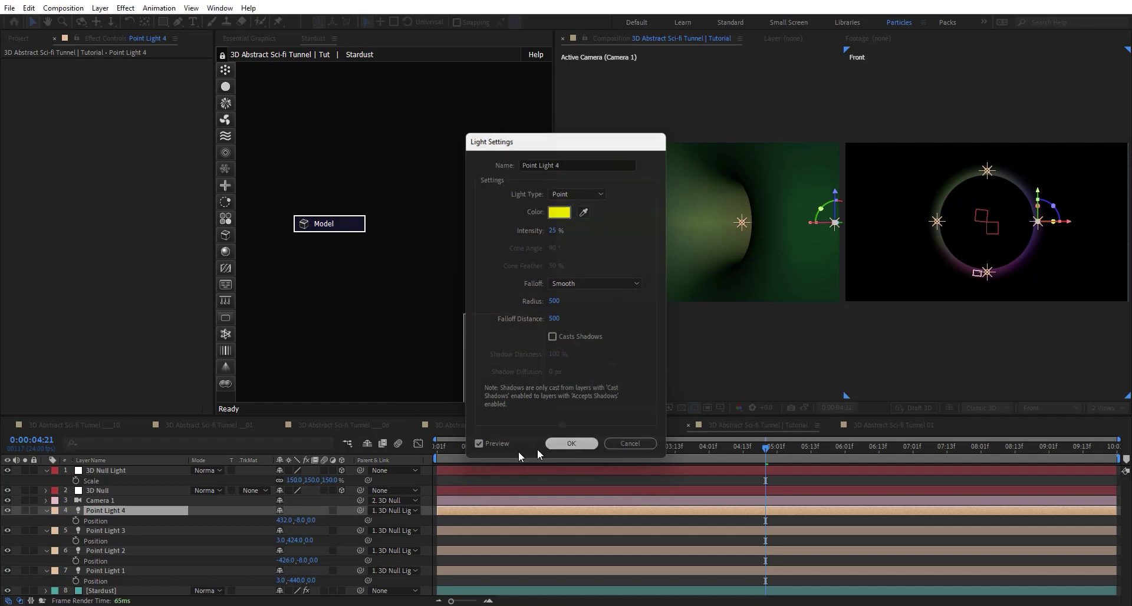
Step: Scrub through the colored lighting and increase the Scale of 3D Null Light to about 162.9%
{"action": "left_click", "coordinate": [448, 447]}
{"action": "left_click_drag", "start_coordinate": [448, 447], "coordinate": [1105, 426]}
{"action": "left_click", "coordinate": [136, 470]}
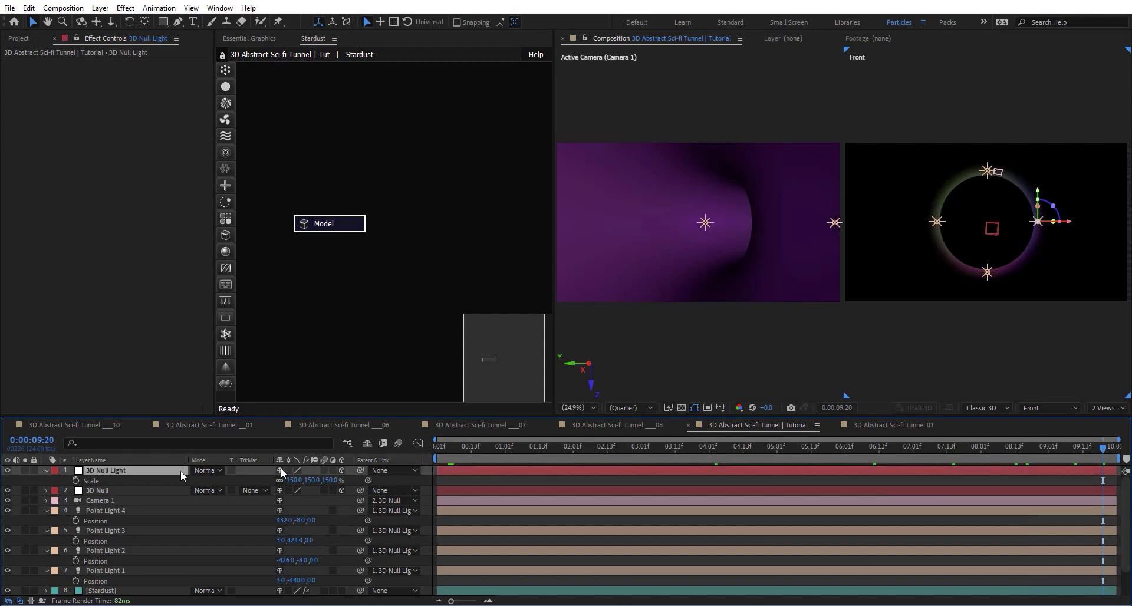
{"action": "left_click_drag", "start_coordinate": [311, 480], "coordinate": [342, 482]}
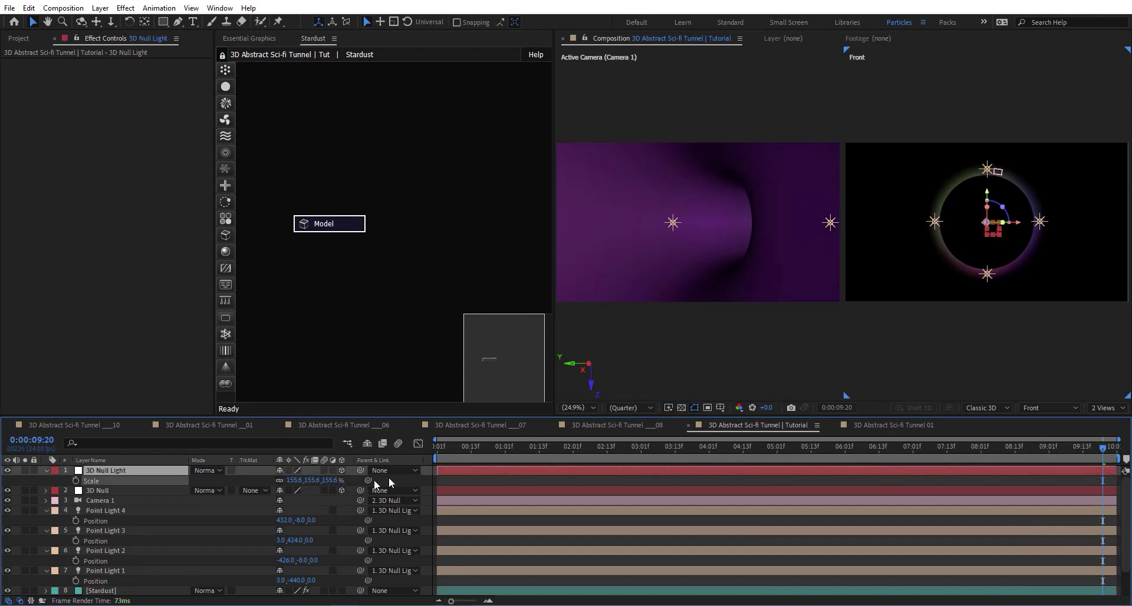
{"action": "left_click", "coordinate": [502, 446]}
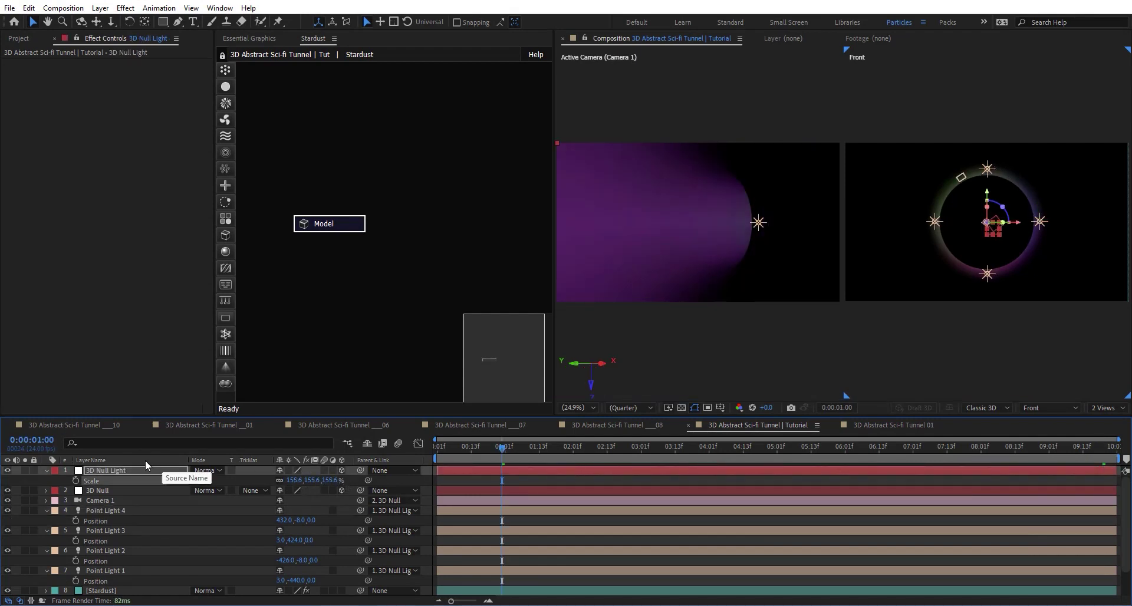
{"action": "left_click_drag", "start_coordinate": [302, 481], "coordinate": [362, 485]}
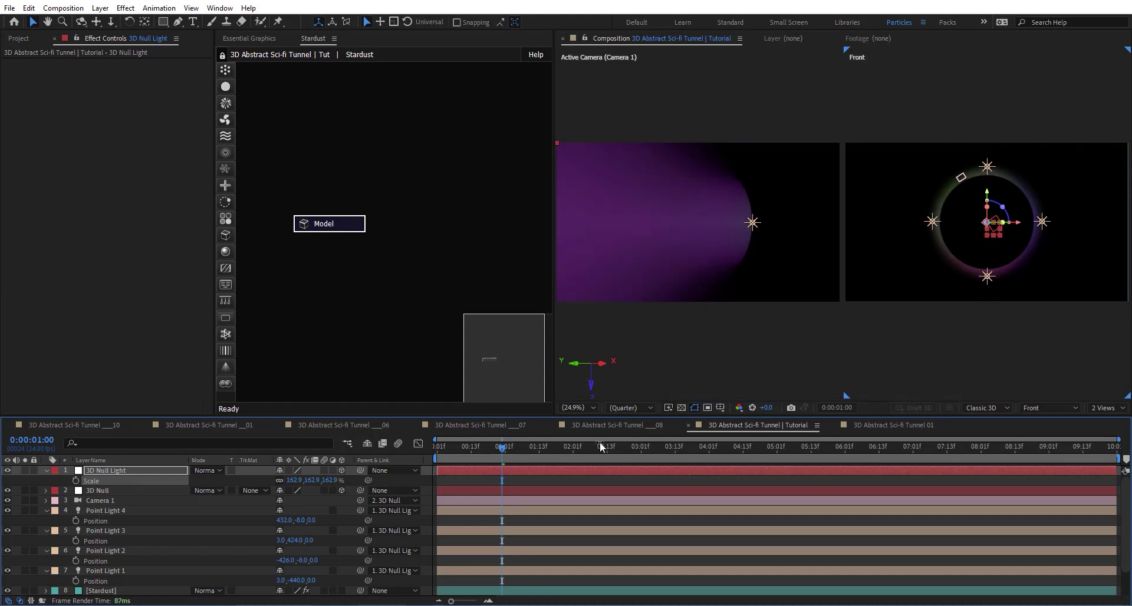
Step: Try moving Point Light 4 outward to an X Position of 657 and undo the move
{"action": "left_click", "coordinate": [122, 530]}
{"action": "left_click_drag", "start_coordinate": [283, 522], "coordinate": [407, 508]}
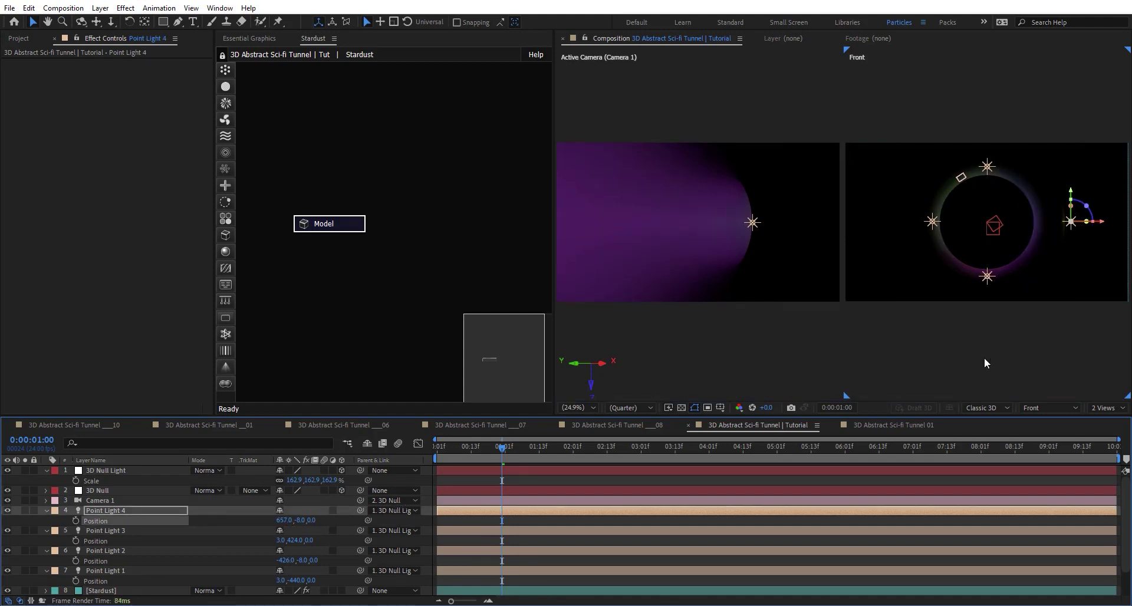
{"action": "key", "text": "ctrl+z"}
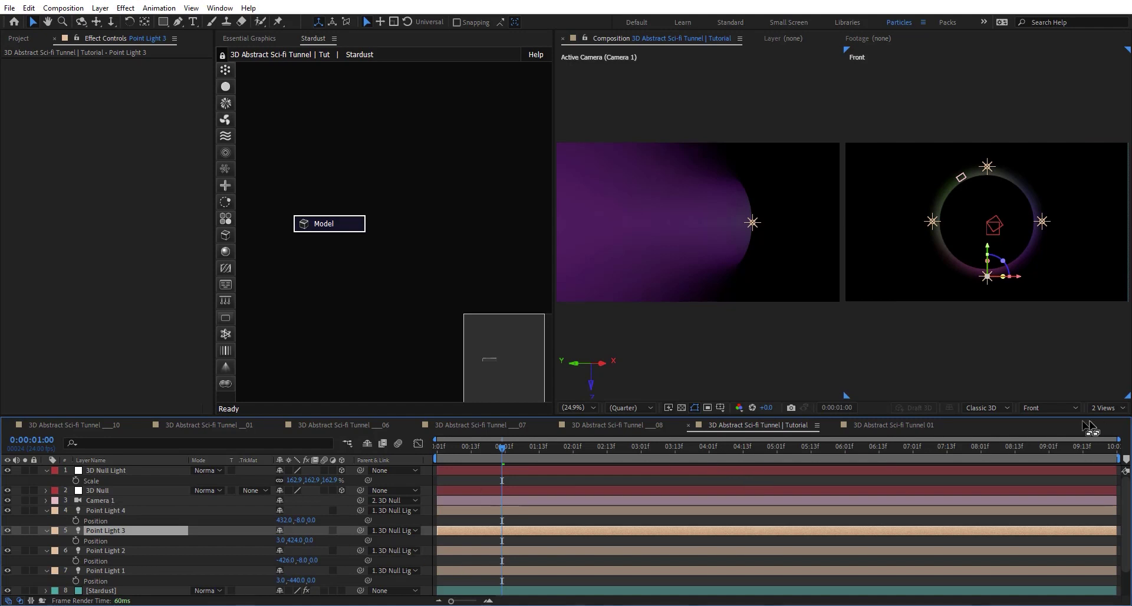
Step: Switch the composition to a single active-camera view and go to 0:00:05:00
{"action": "left_click", "coordinate": [1106, 408]}
{"action": "left_click", "coordinate": [1056, 420]}
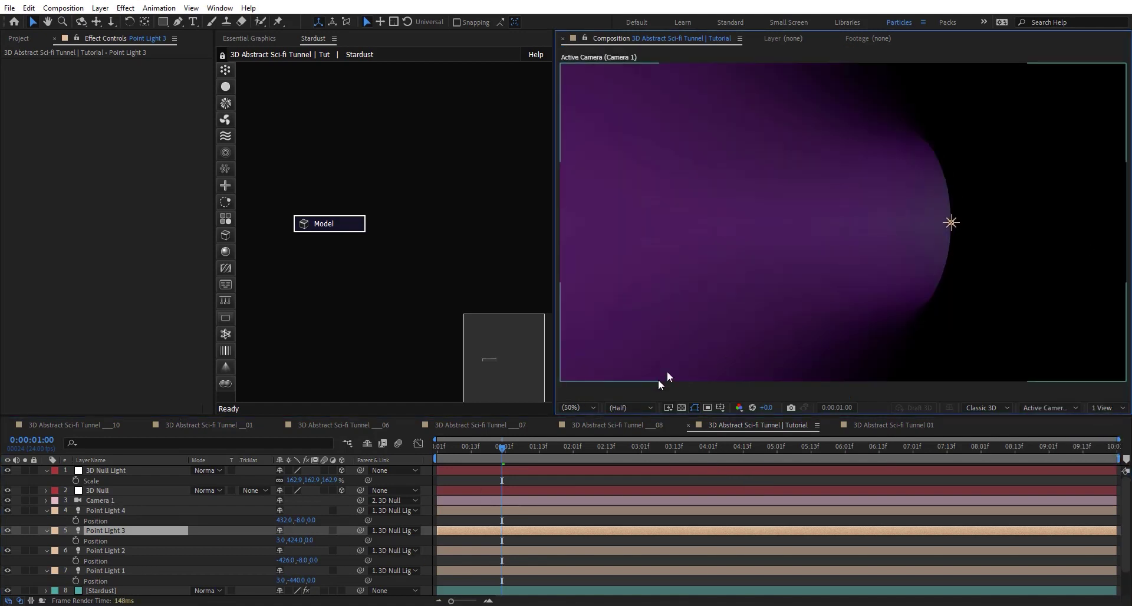
{"action": "left_click", "coordinate": [774, 447]}
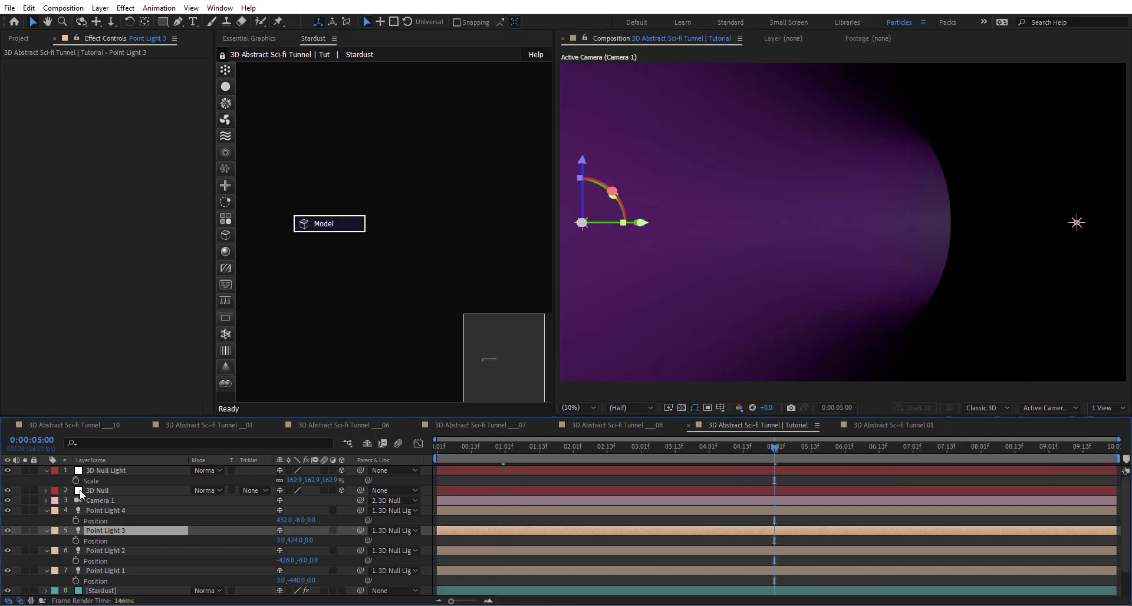
Step: Try rotating 3D Null Light around its Z axis and reset its Z Rotation to 0
{"action": "left_click", "coordinate": [125, 470]}
{"action": "key", "text": "r"}
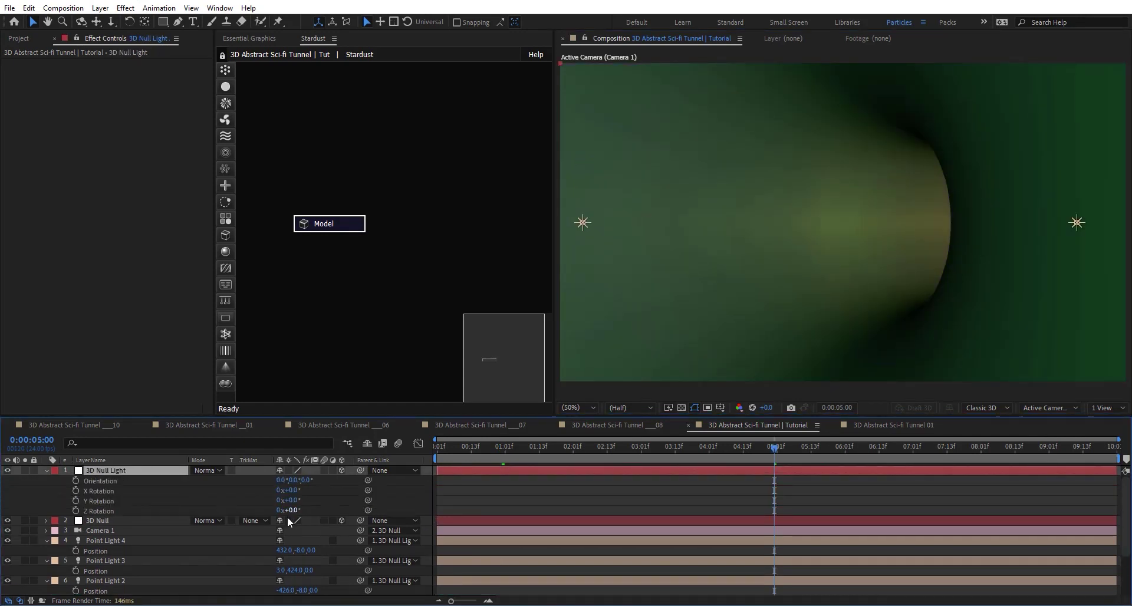
{"action": "left_click_drag", "start_coordinate": [289, 510], "coordinate": [203, 503]}
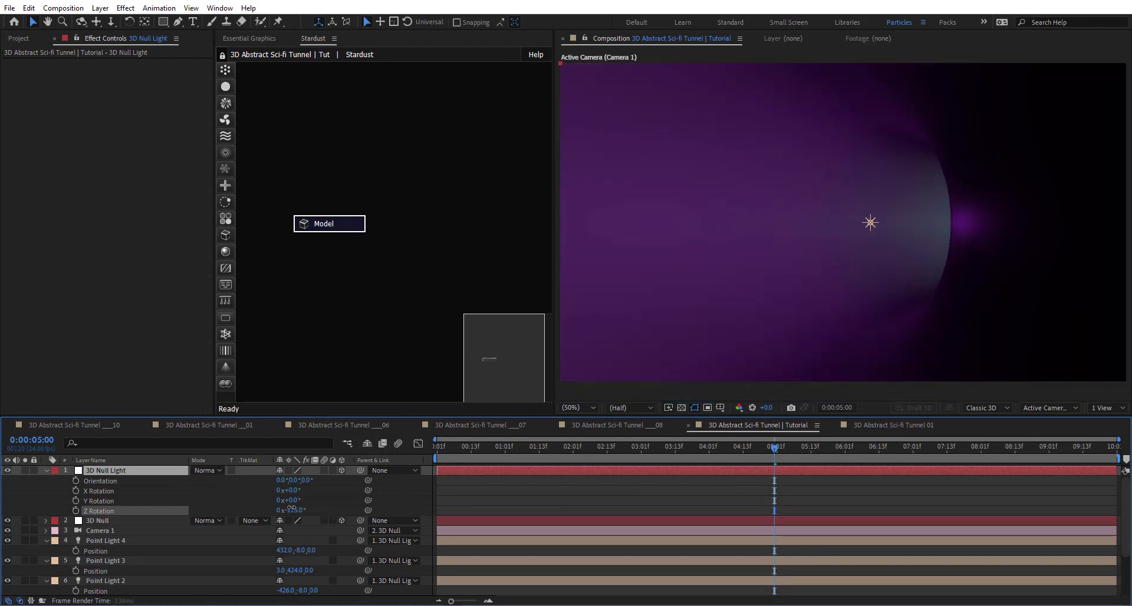
{"action": "left_click", "coordinate": [294, 511]}
{"action": "type", "text": "0"}
{"action": "key", "text": "Return"}
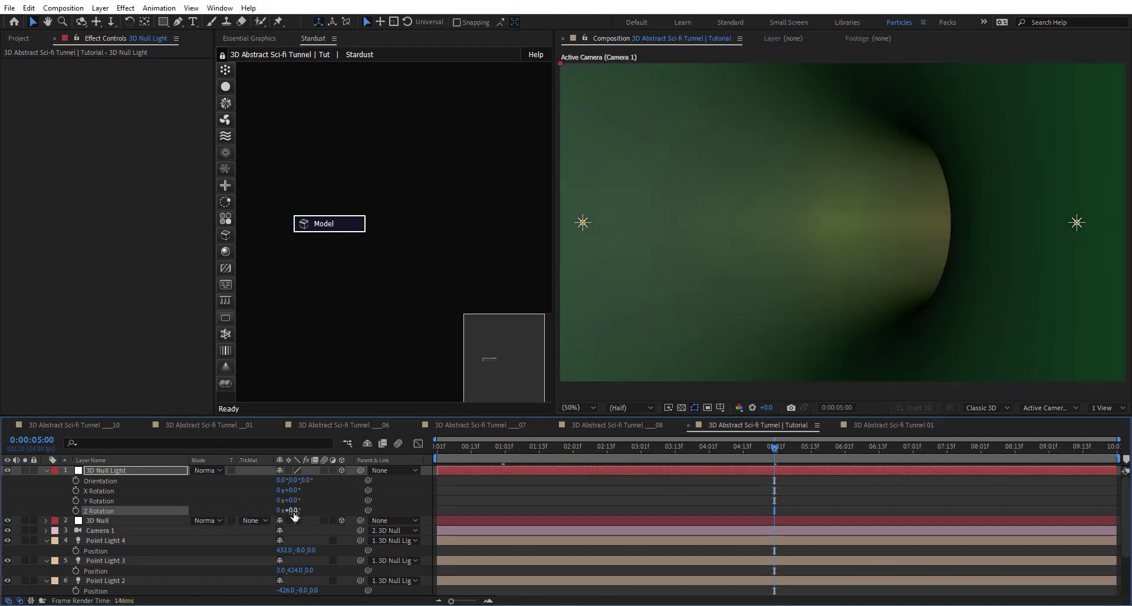
Step: Add a Material node connected beneath the Model node in the Stardust graph and save the project
{"action": "left_click", "coordinate": [225, 251]}
{"action": "left_click_drag", "start_coordinate": [335, 247], "coordinate": [338, 248]}
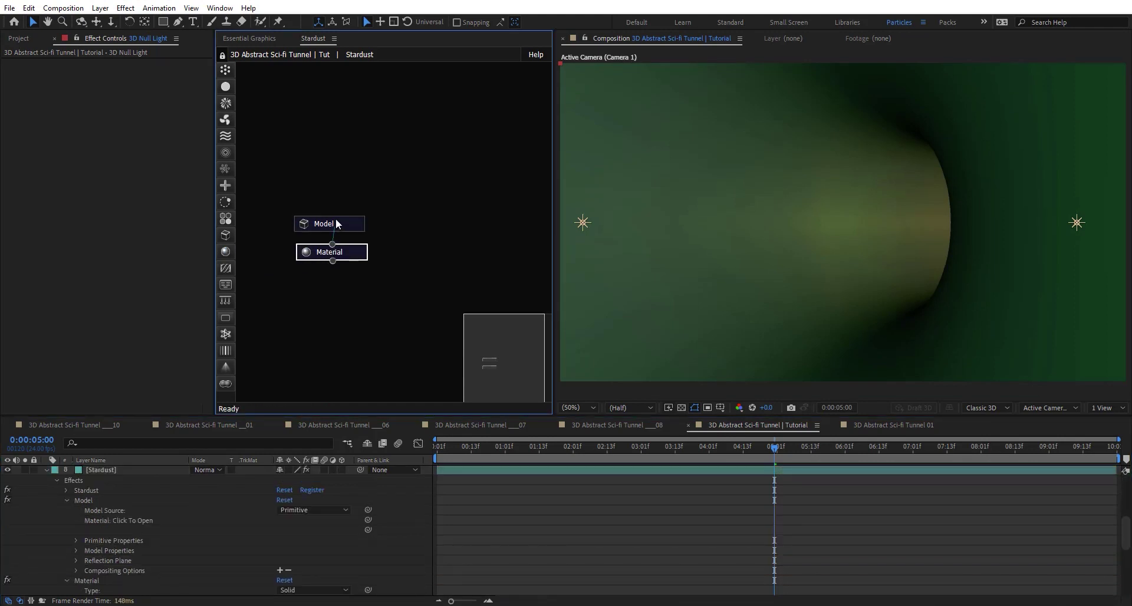
{"action": "key", "text": "ctrl+s"}
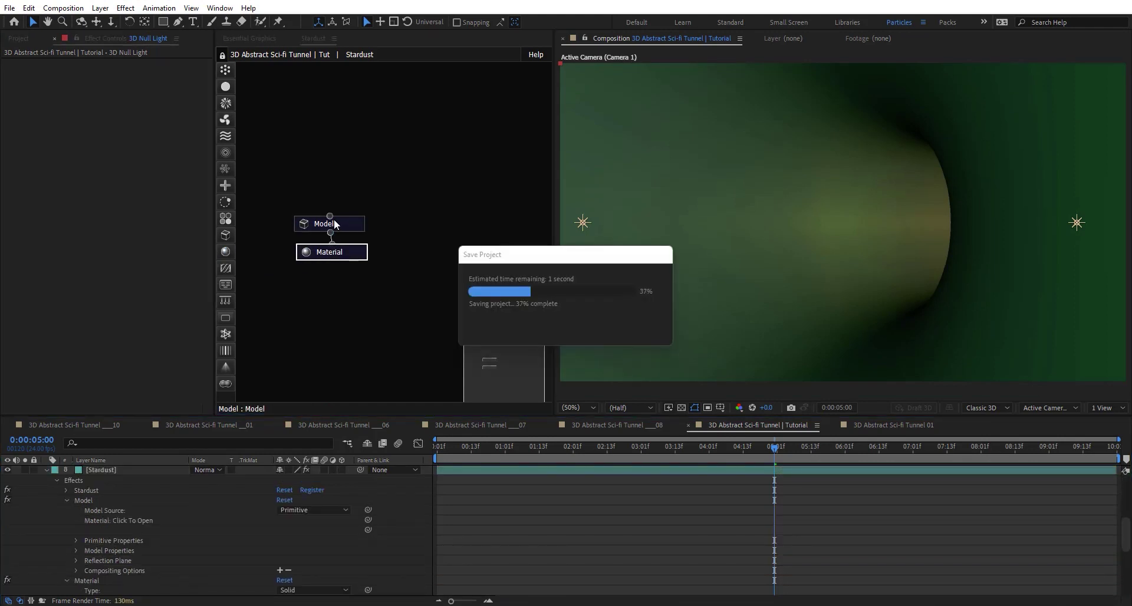
{"action": "left_click", "coordinate": [340, 252]}
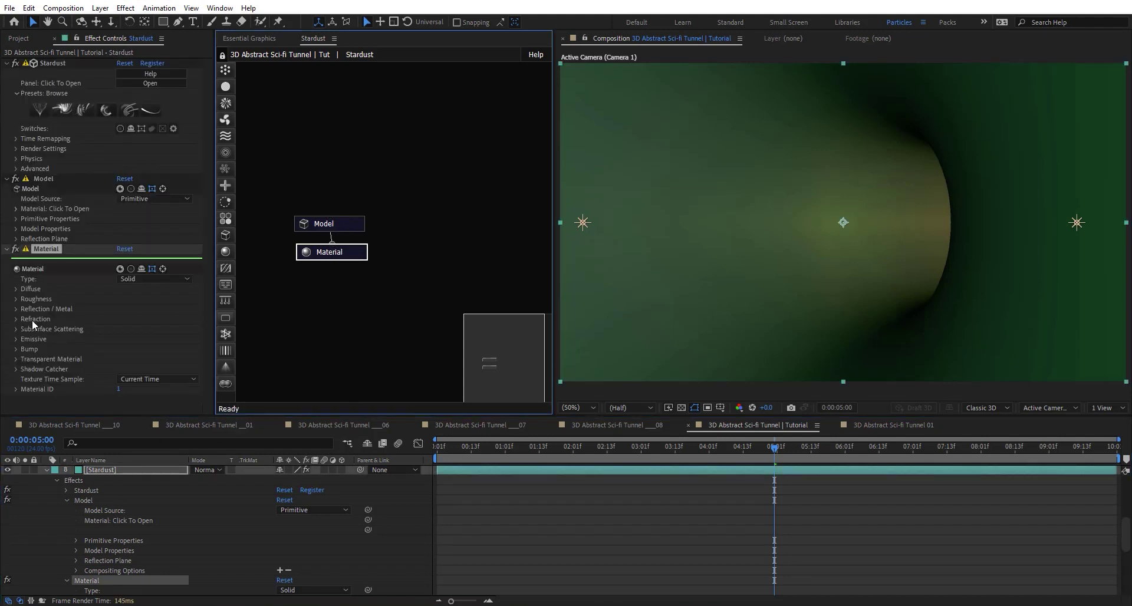
Step: Open the Texture 01 composition and inspect its displacement texture at 0:00:06:17
{"action": "left_click", "coordinate": [21, 38]}
{"action": "double_click", "coordinate": [85, 323]}
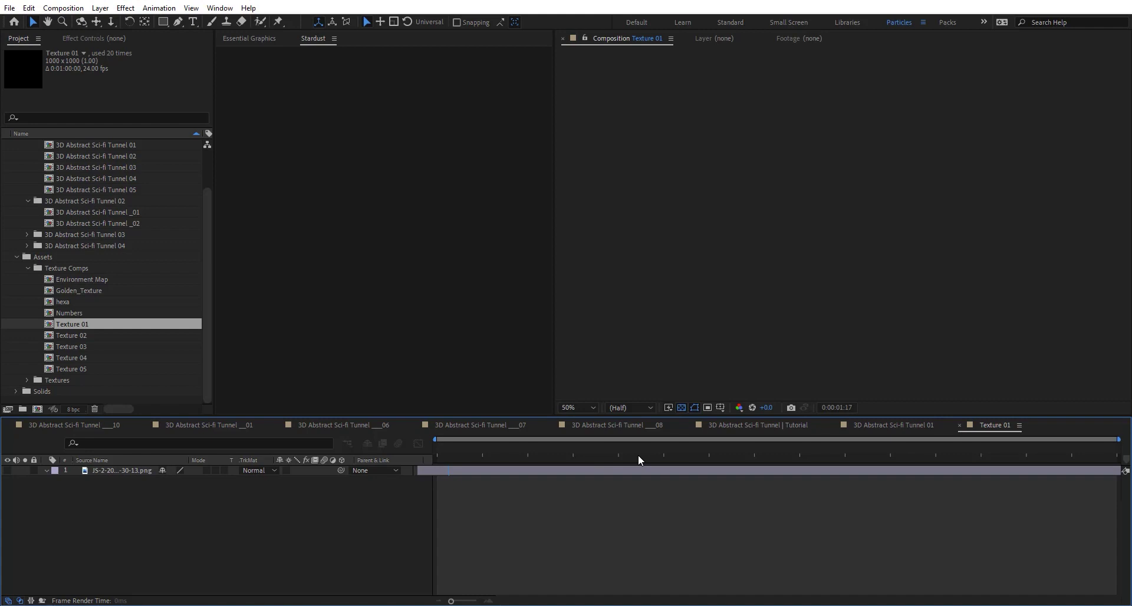
{"action": "left_click_drag", "start_coordinate": [636, 447], "coordinate": [540, 568]}
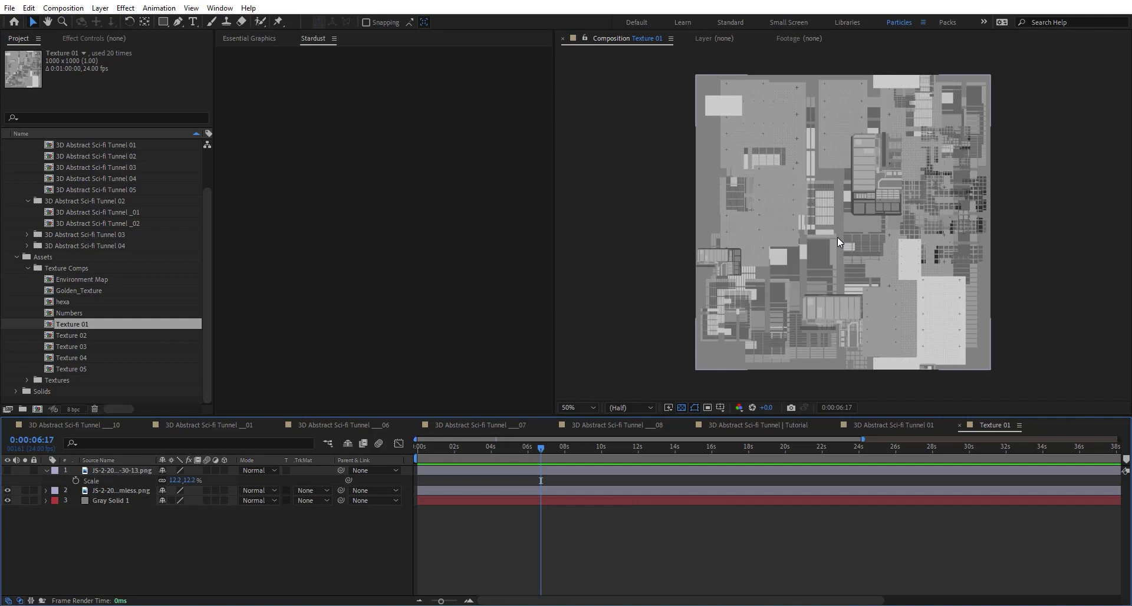
Step: Switch to JSplacement, look over its generator modes and generate sample BIG:DATA textures, then return to After Effects
{"action": "key", "text": "alt+Tab"}
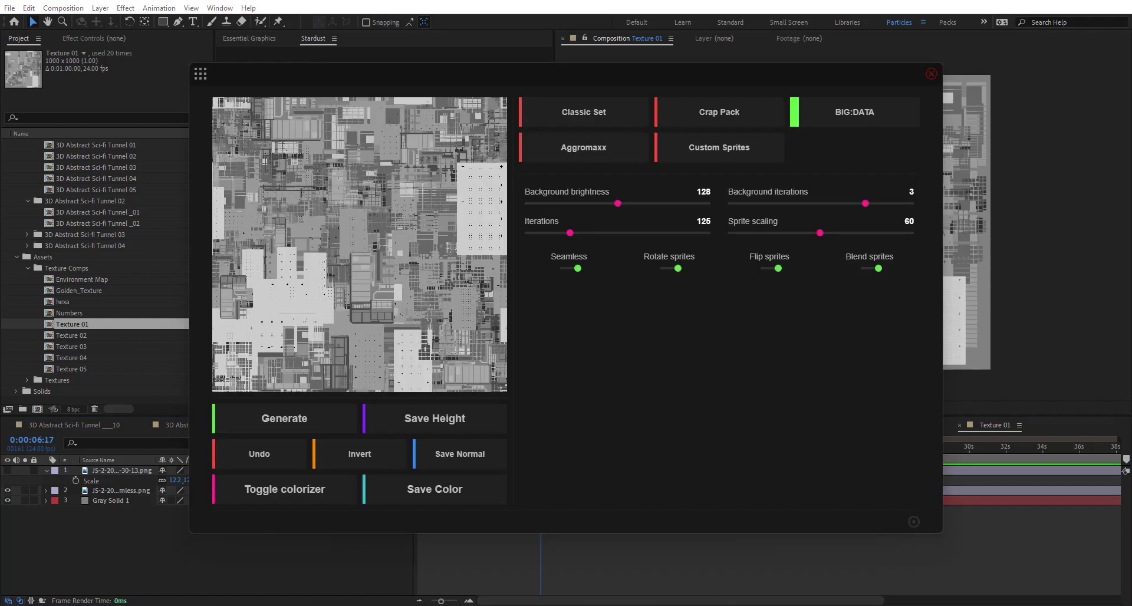
{"action": "left_click", "coordinate": [200, 75]}
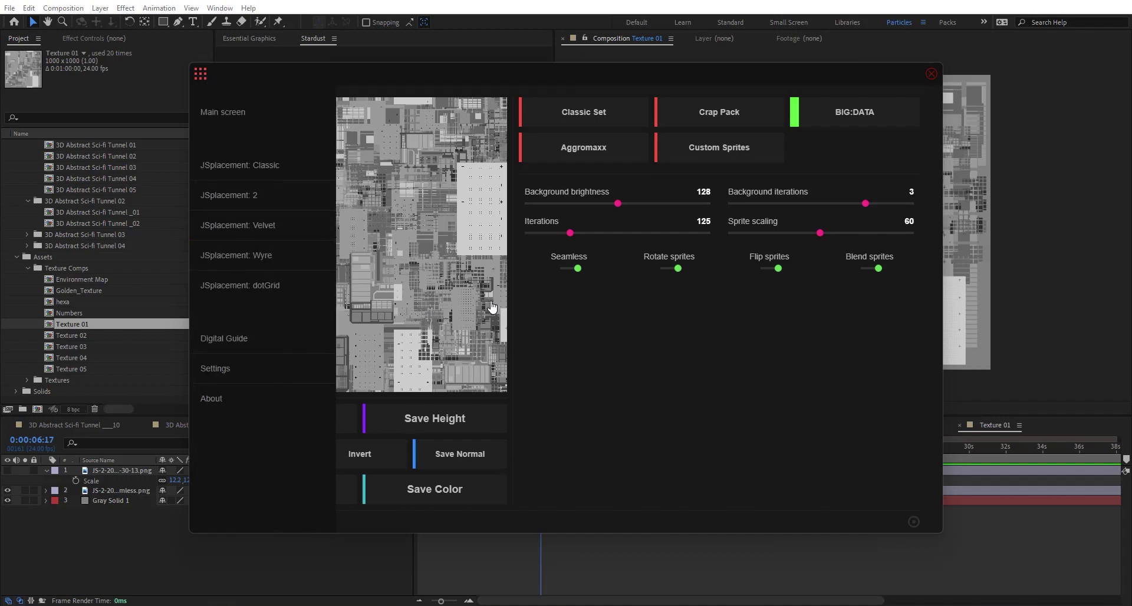
{"action": "left_click", "coordinate": [649, 338]}
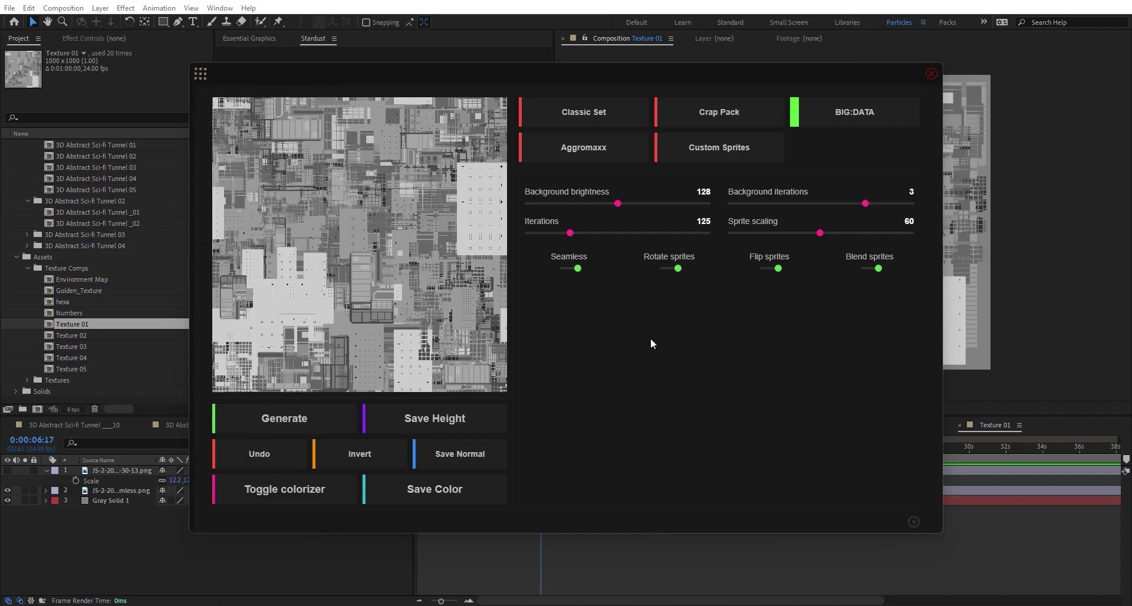
{"action": "left_click", "coordinate": [373, 260]}
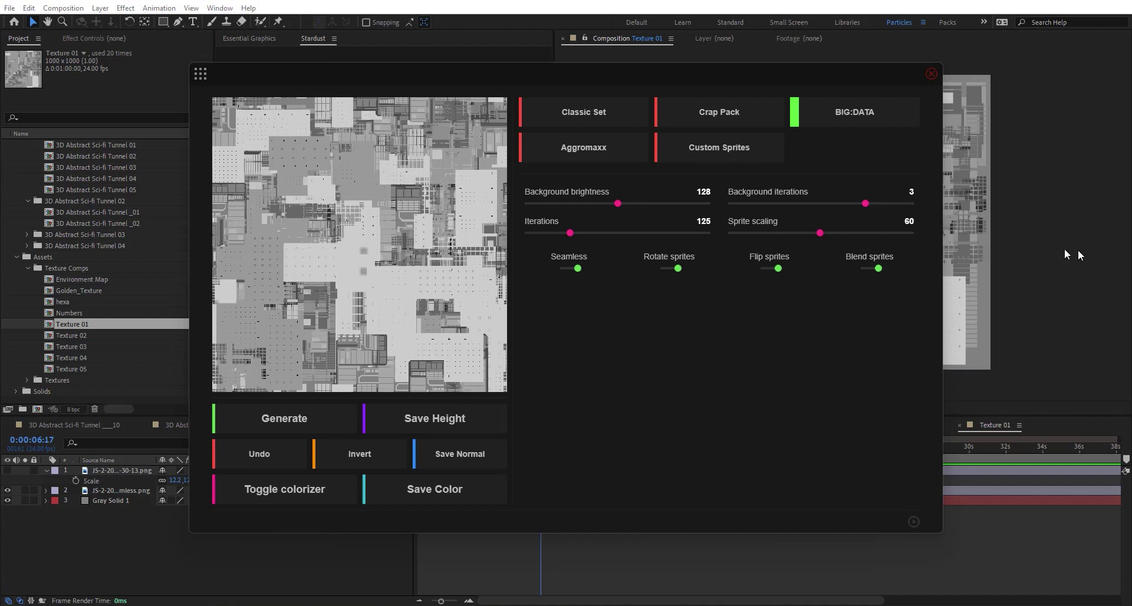
{"action": "left_click", "coordinate": [338, 422]}
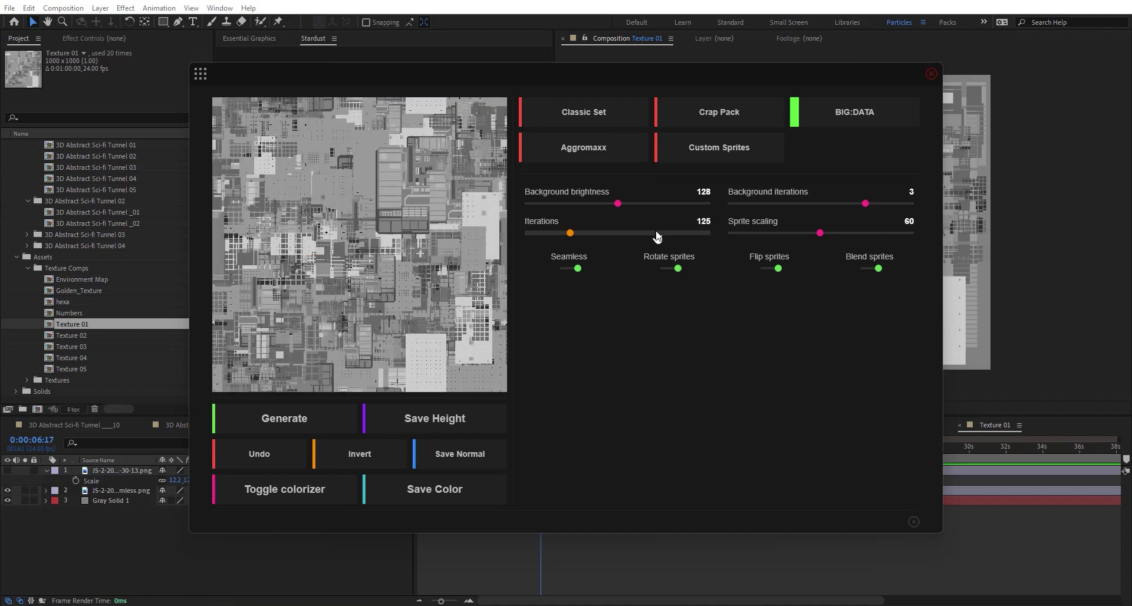
{"action": "left_click", "coordinate": [344, 550]}
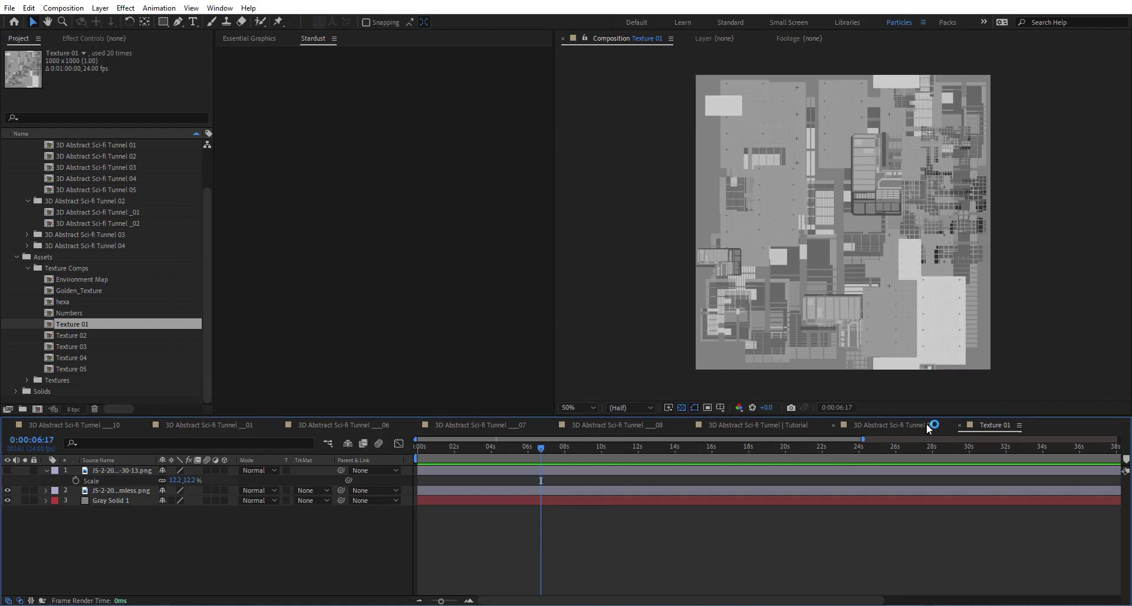
Step: Add the Texture 01 composition as the lowest layer of the 3D Abstract Sci-fi Tunnel | Tutorial composition
{"action": "left_click", "coordinate": [760, 428]}
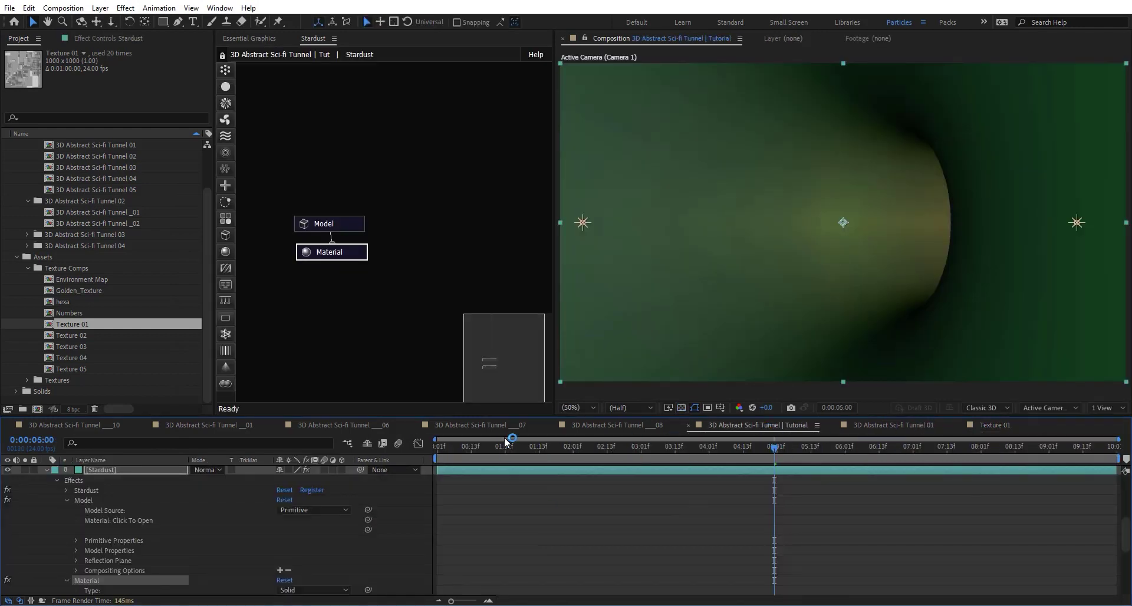
{"action": "left_click", "coordinate": [48, 470]}
{"action": "left_click_drag", "start_coordinate": [90, 331], "coordinate": [77, 587]}
Step: Examine the Environment Map and Golden_Texture compositions and return to the Tutorial composition
{"action": "double_click", "coordinate": [86, 282]}
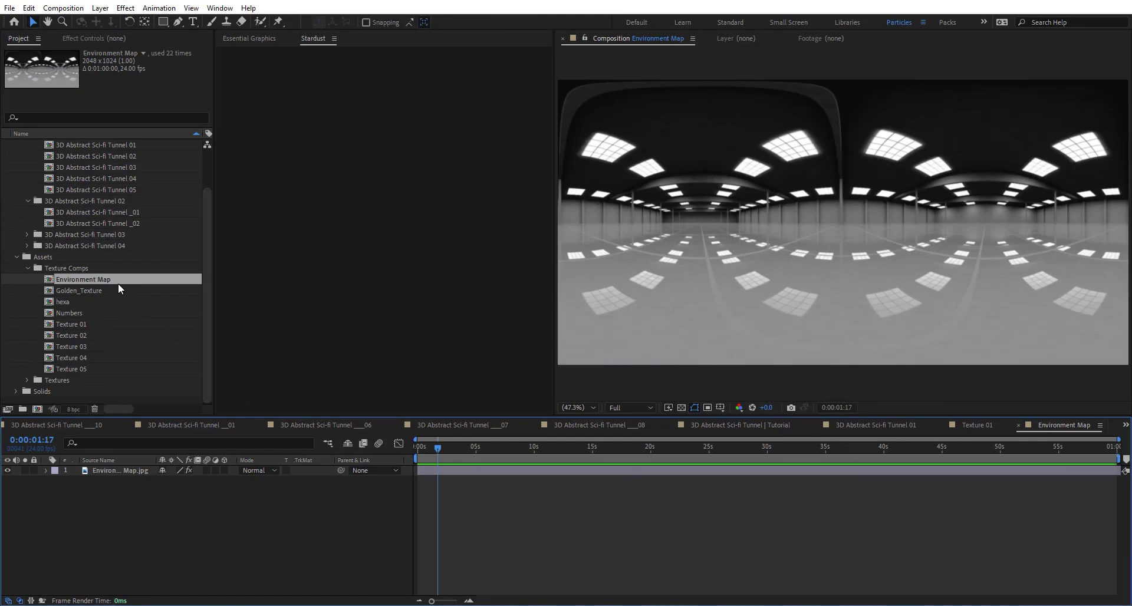
{"action": "double_click", "coordinate": [116, 288]}
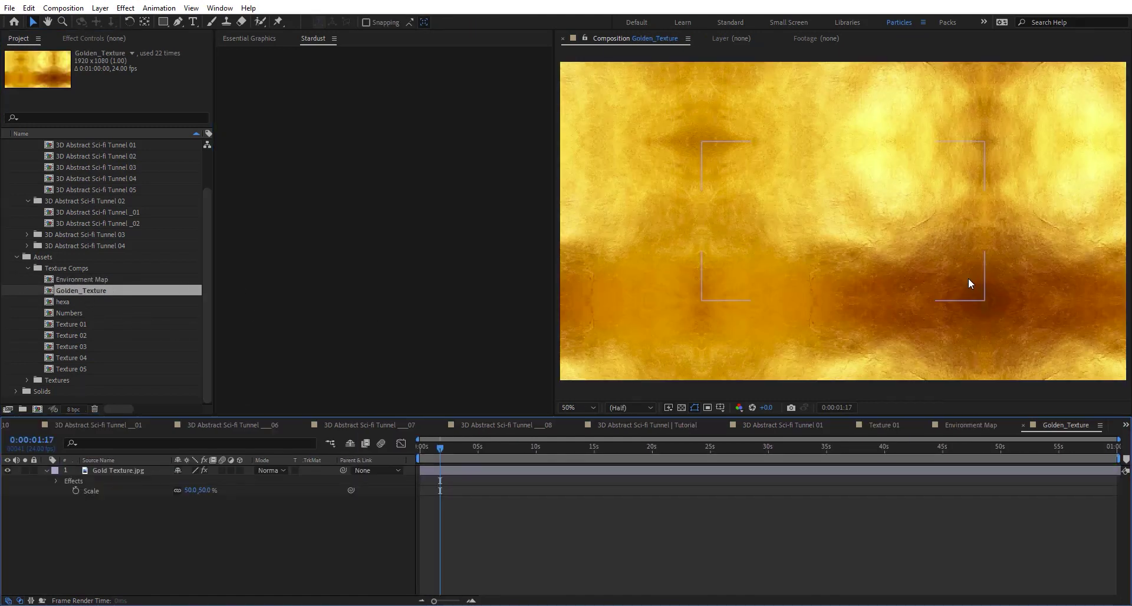
{"action": "left_click", "coordinate": [785, 425]}
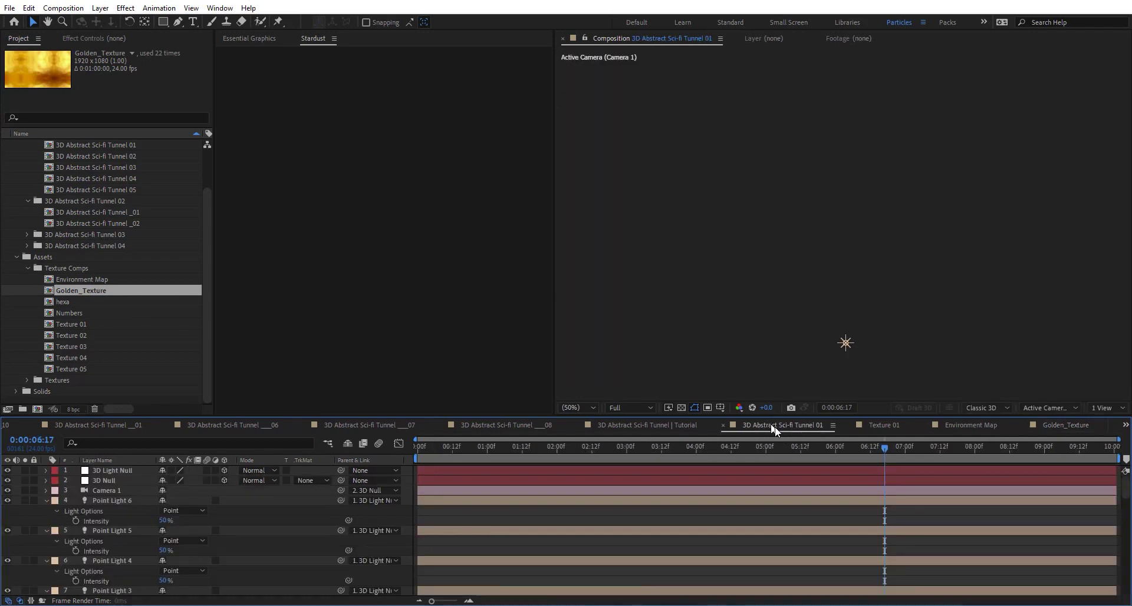
{"action": "left_click", "coordinate": [661, 429]}
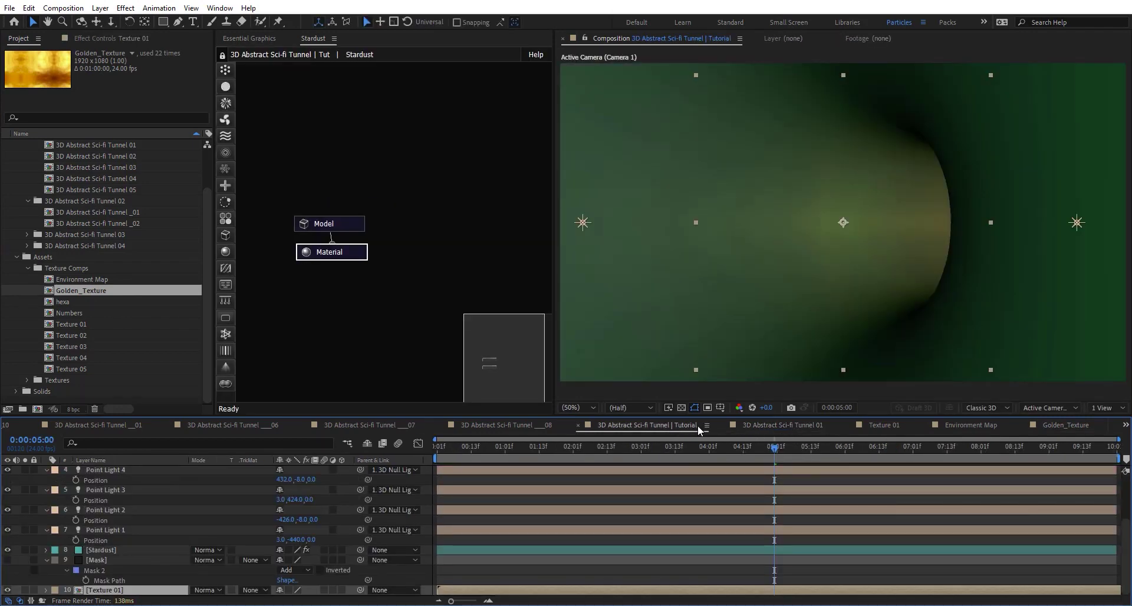
Step: Add Golden_Texture and Environment Map as layers between the Mask and Texture 01, and hide all three texture layers
{"action": "left_click_drag", "start_coordinate": [87, 290], "coordinate": [100, 590]}
{"action": "left_click_drag", "start_coordinate": [88, 280], "coordinate": [102, 595]}
{"action": "scroll", "coordinate": [124, 556], "scroll_direction": "down", "scroll_amount": 1}
{"action": "left_click_drag", "start_coordinate": [8, 570], "coordinate": [9, 591]}
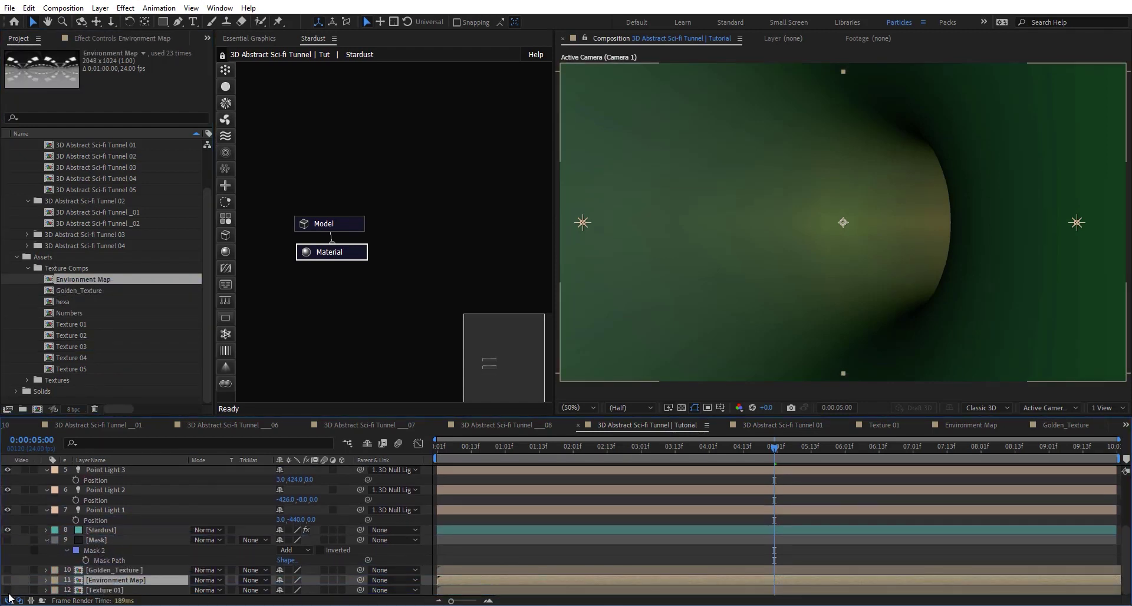
Step: Assign the Golden_Texture layer as the Diffuse Texture of the Stardust Material
{"action": "left_click", "coordinate": [342, 252]}
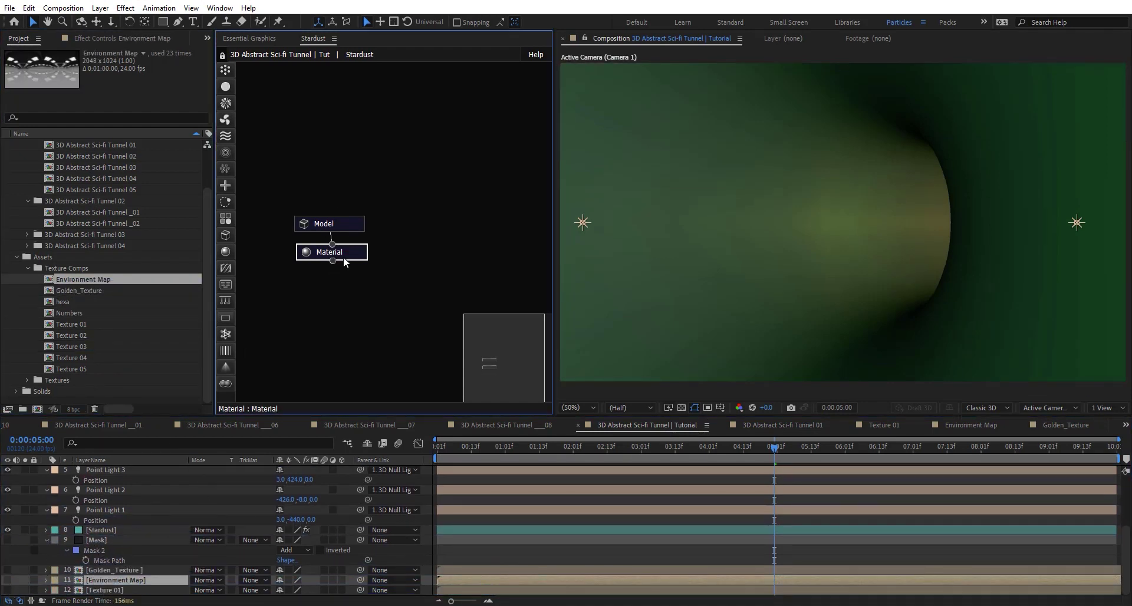
{"action": "left_click", "coordinate": [119, 40]}
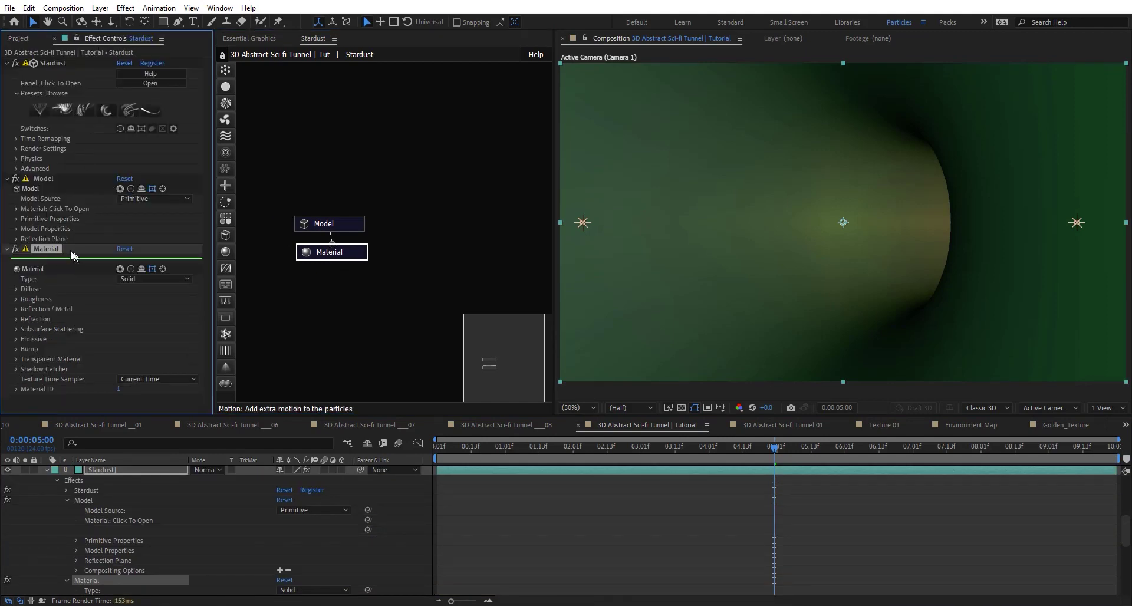
{"action": "left_click", "coordinate": [16, 289]}
{"action": "left_click", "coordinate": [137, 340]}
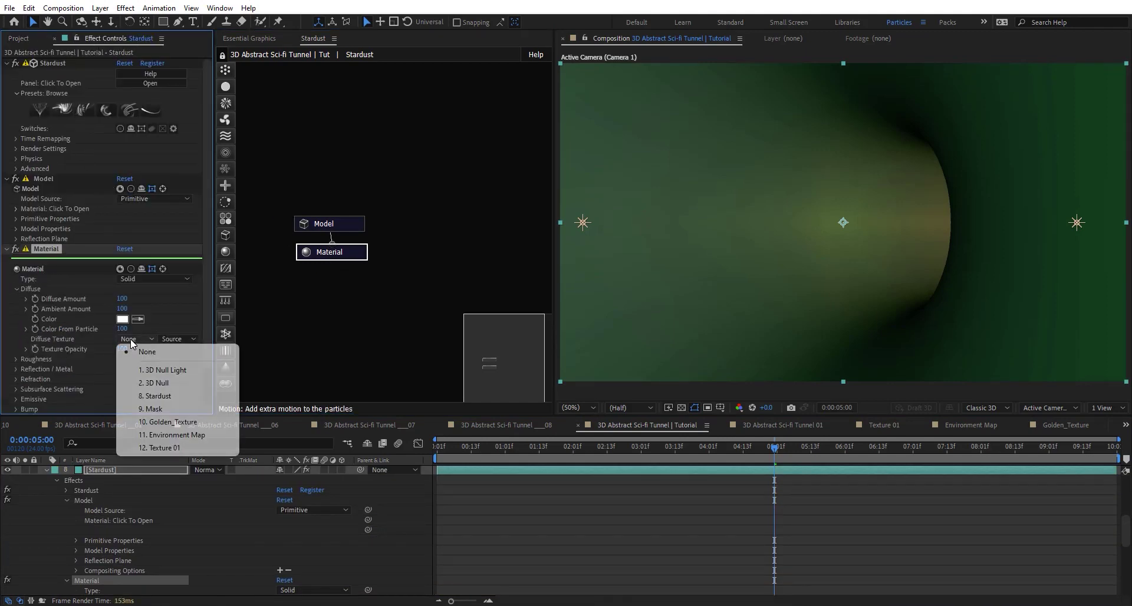
{"action": "left_click", "coordinate": [132, 422]}
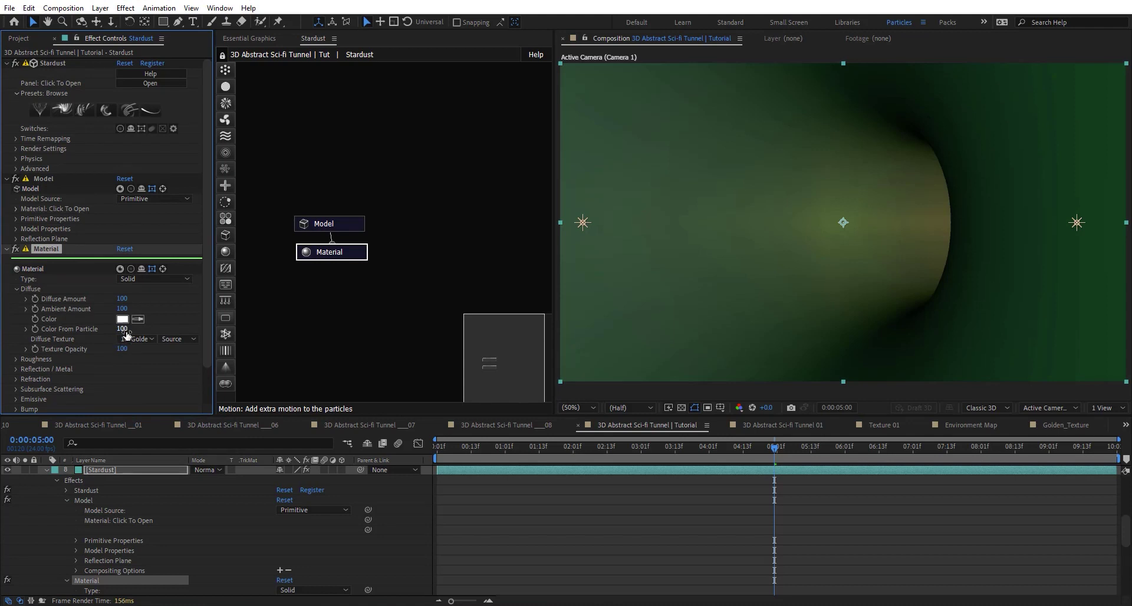
Step: Set the Material's diffuse Color From Particle to 0 and Texture Opacity to 20
{"action": "left_click", "coordinate": [121, 329]}
{"action": "type", "text": "0"}
{"action": "key", "text": "Return"}
{"action": "left_click", "coordinate": [120, 349]}
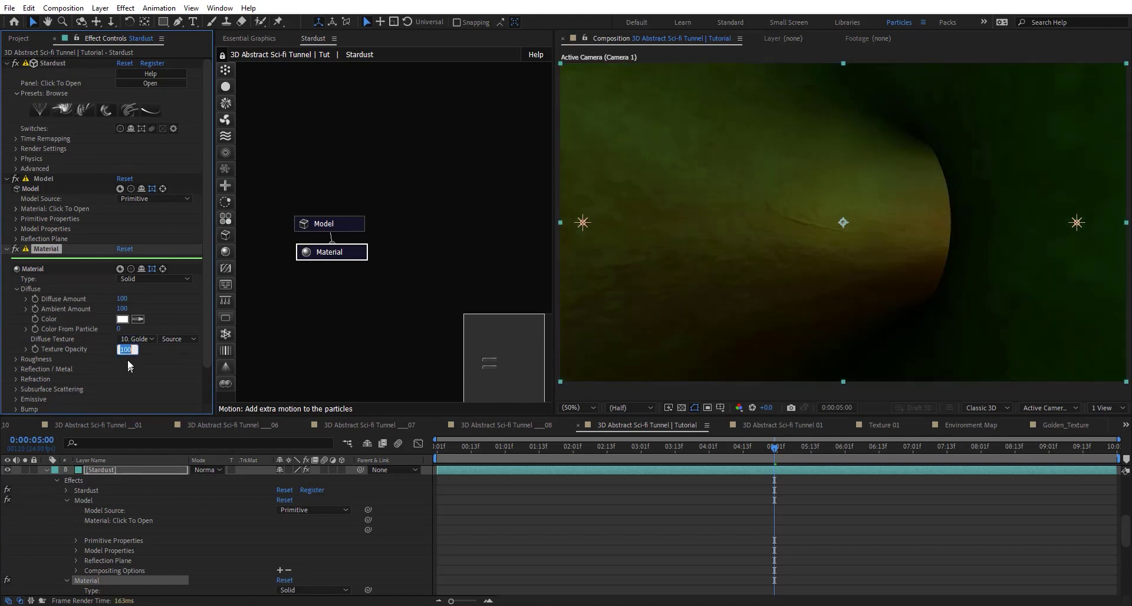
{"action": "type", "text": "20"}
{"action": "key", "text": "Return"}
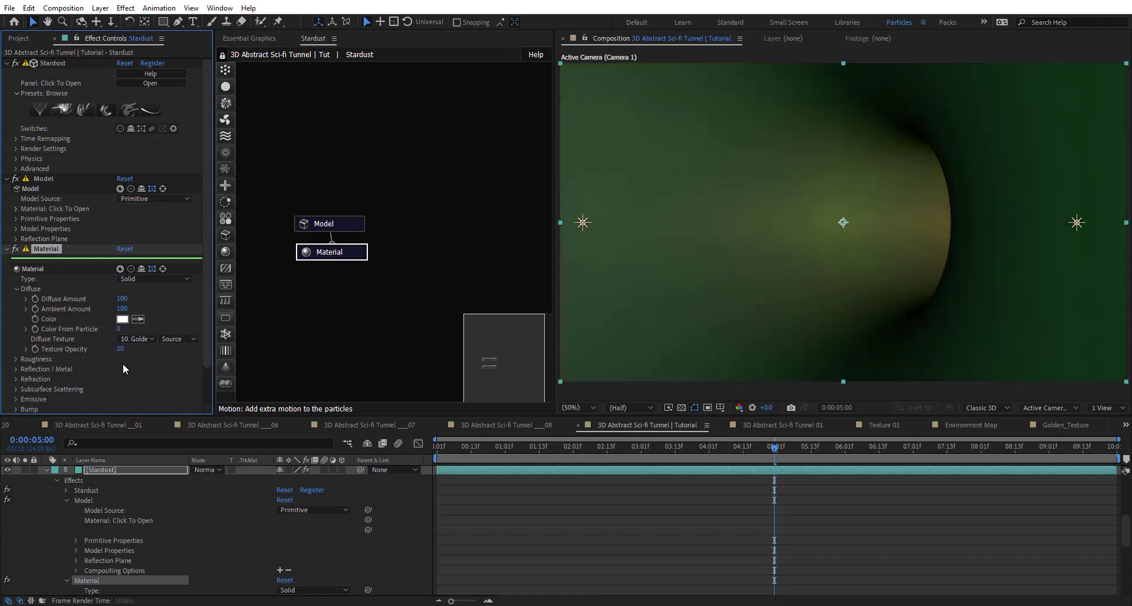
Step: Assign Golden_Texture as the Material's Roughness Texture and turn off Gloss / Roughness
{"action": "left_click", "coordinate": [17, 360]}
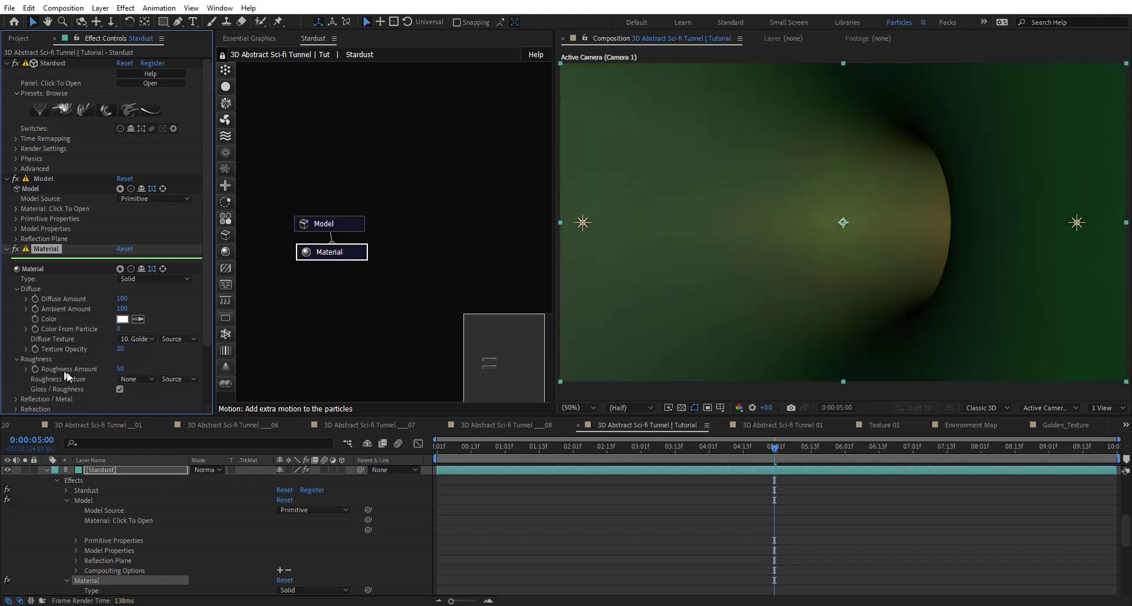
{"action": "left_click", "coordinate": [125, 379]}
{"action": "left_click", "coordinate": [183, 463]}
{"action": "scroll", "coordinate": [91, 353], "scroll_direction": "down", "scroll_amount": 1}
{"action": "scroll", "coordinate": [90, 356], "scroll_direction": "down", "scroll_amount": 1}
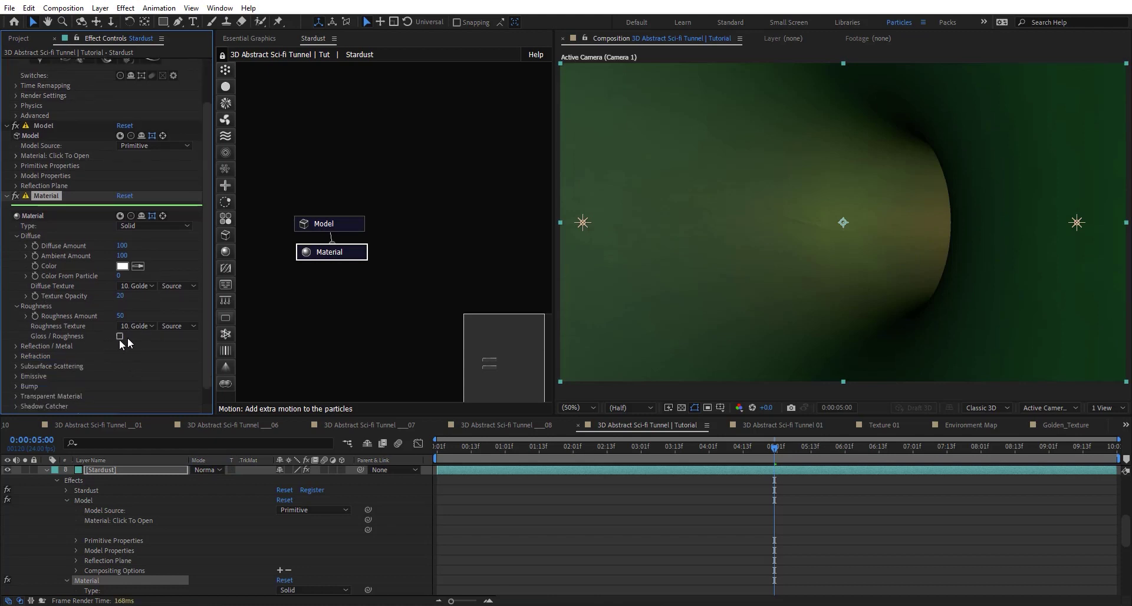
{"action": "scroll", "coordinate": [95, 335], "scroll_direction": "down", "scroll_amount": 1}
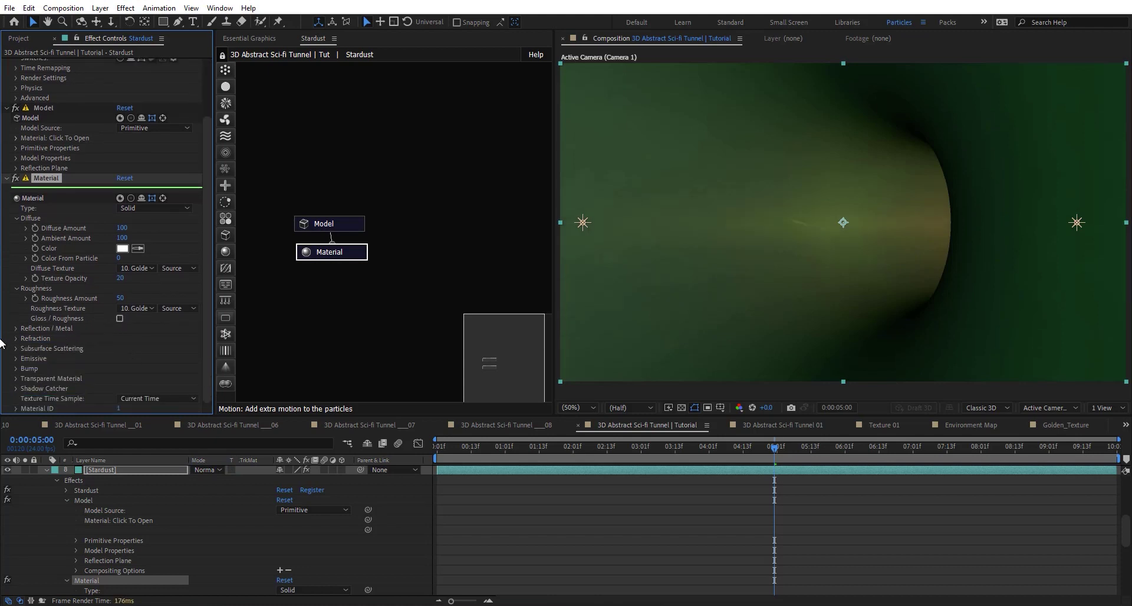
Step: Assign Texture 01 as the Material's Bump Texture with Normal / Bump enabled and the bump Amount set to 500
{"action": "left_click", "coordinate": [16, 368]}
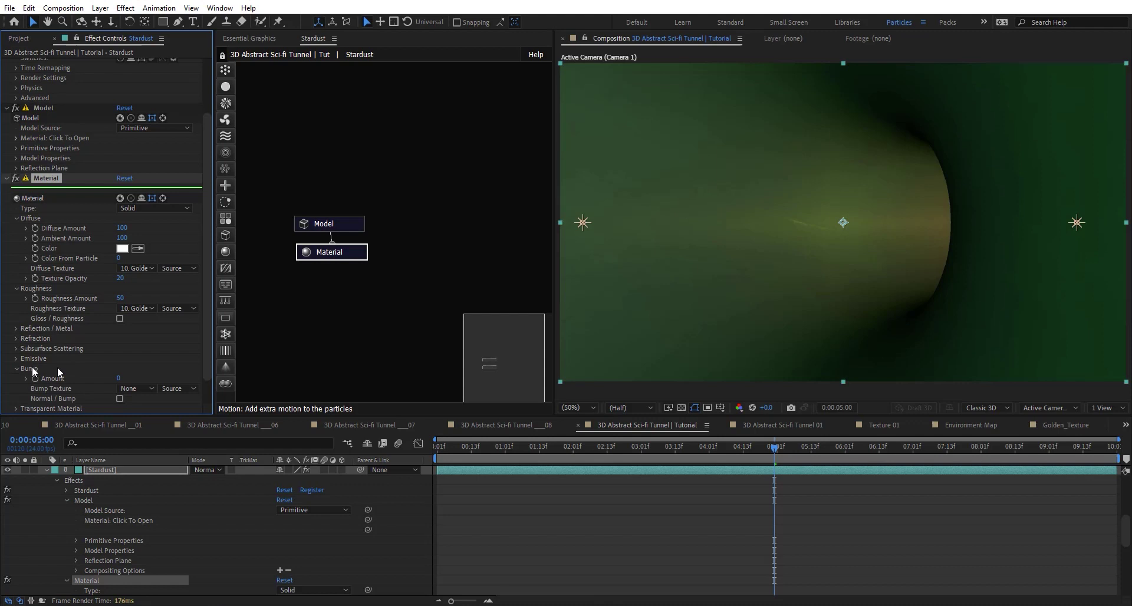
{"action": "left_click", "coordinate": [145, 388]}
{"action": "left_click", "coordinate": [177, 498]}
{"action": "left_click", "coordinate": [121, 379]}
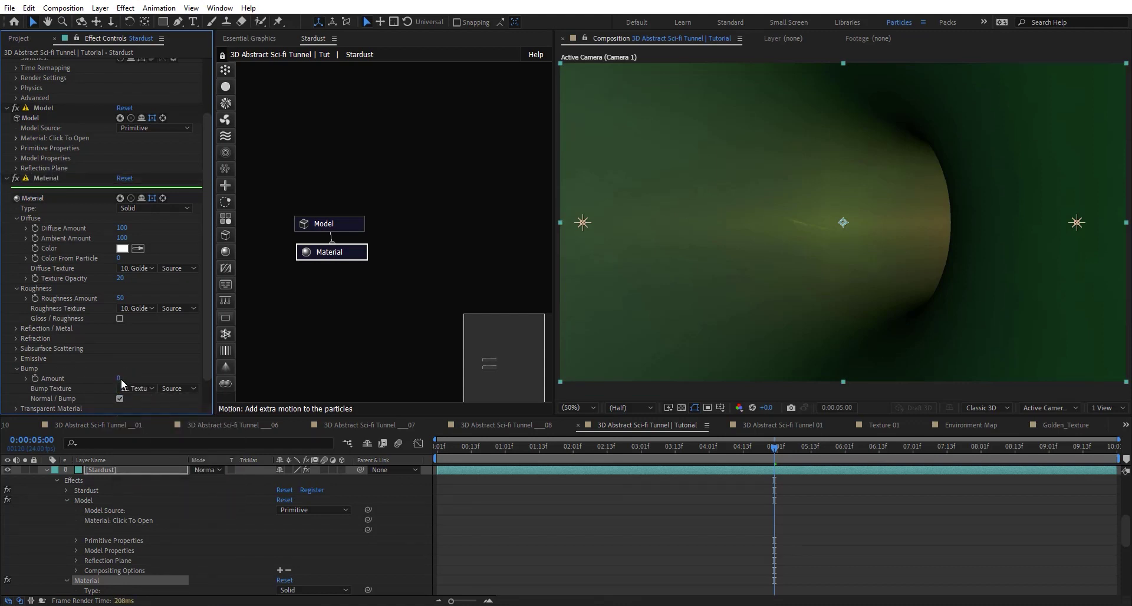
{"action": "type", "text": "500"}
{"action": "key", "text": "Return"}
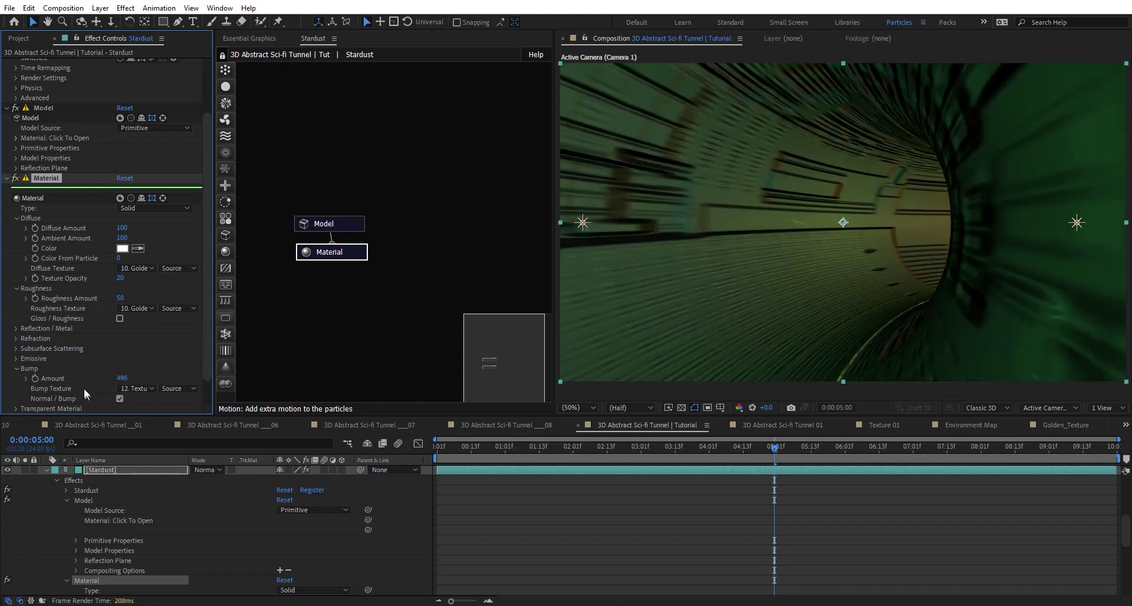
{"action": "left_click_drag", "start_coordinate": [121, 379], "coordinate": [99, 375]}
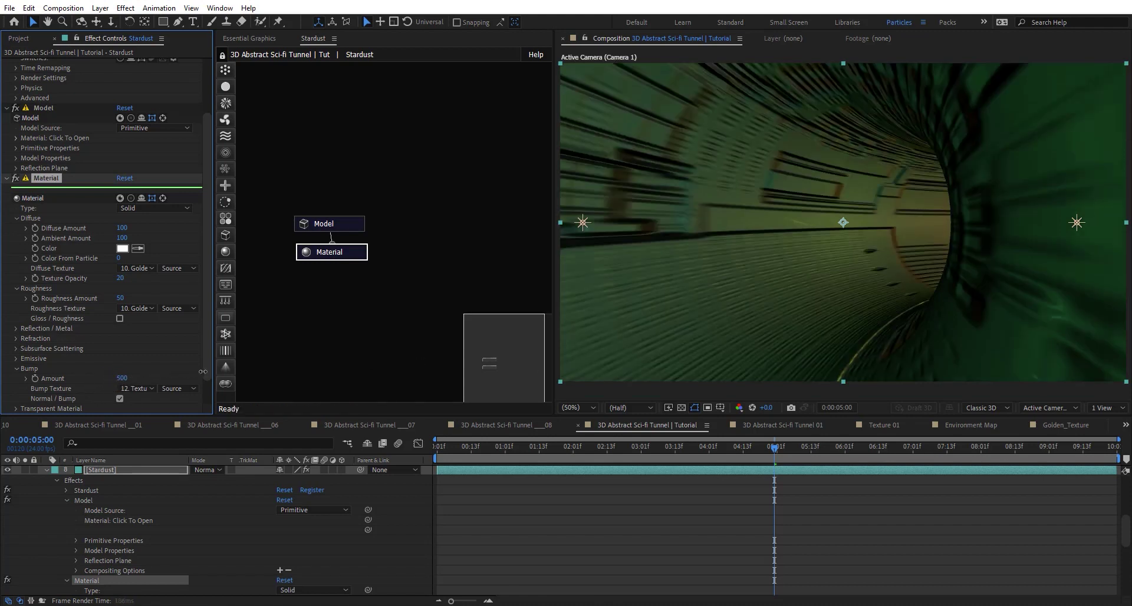
Step: Set the composition preview resolution to Full and check the tunnel at different times, ending at 0:00:03:02
{"action": "left_click", "coordinate": [947, 451]}
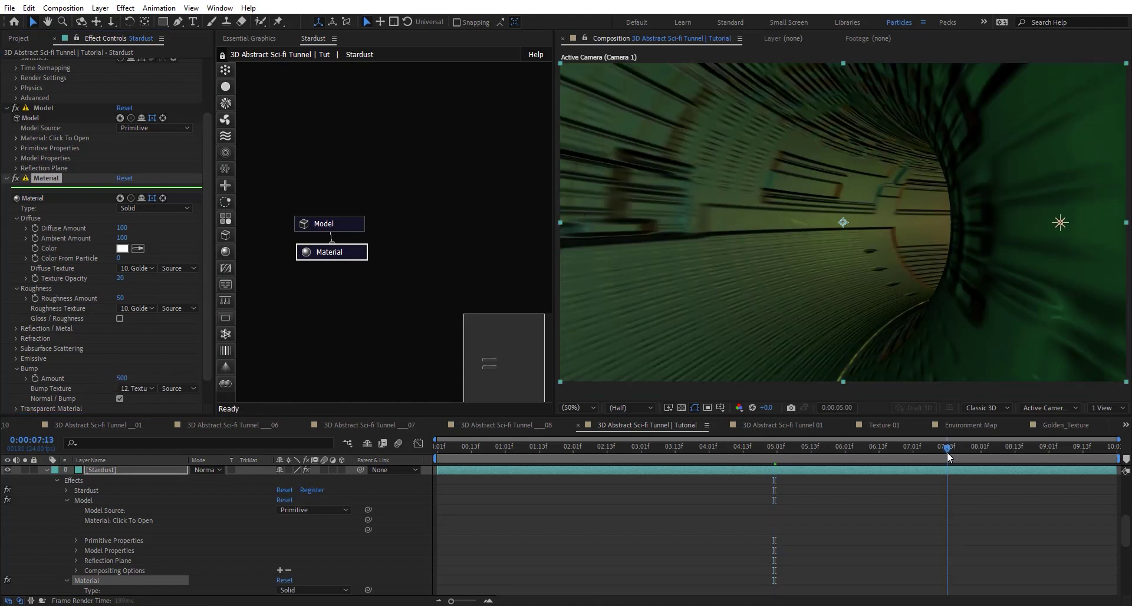
{"action": "left_click", "coordinate": [647, 408]}
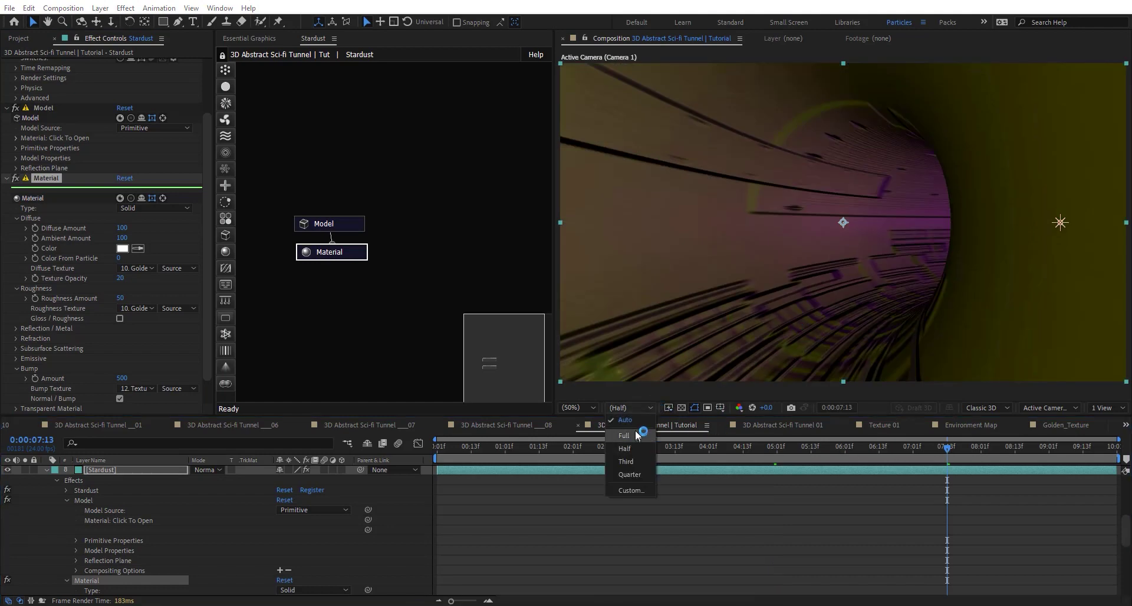
{"action": "left_click", "coordinate": [635, 429]}
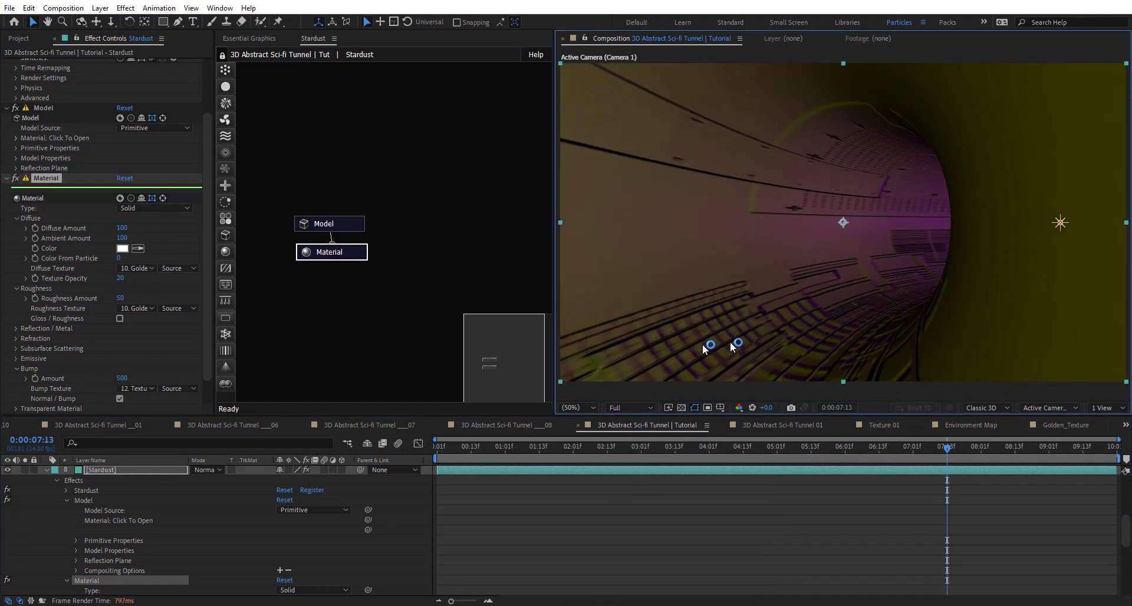
{"action": "left_click", "coordinate": [642, 458]}
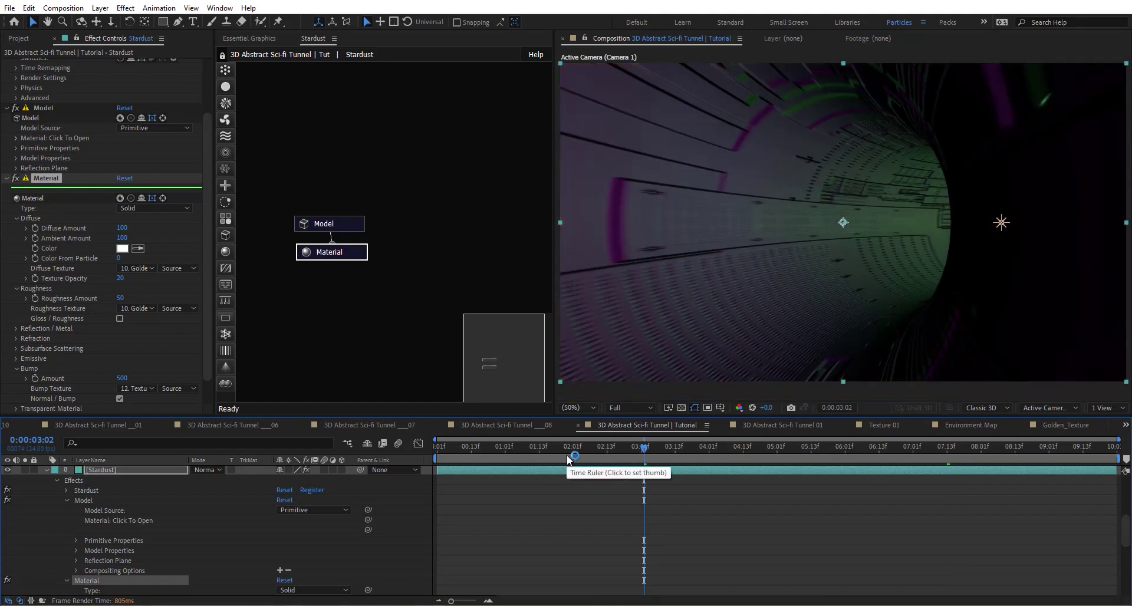
Step: Assign the Environment Map layer as the Environment Layer in Stardust's Render Settings
{"action": "left_click", "coordinate": [342, 225]}
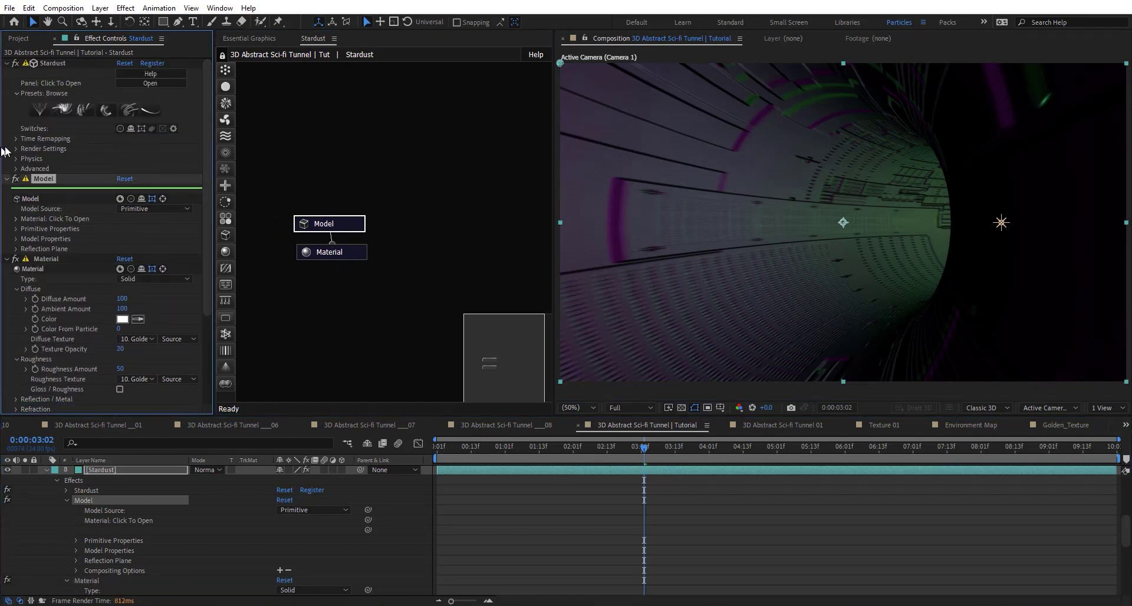
{"action": "left_click", "coordinate": [16, 149]}
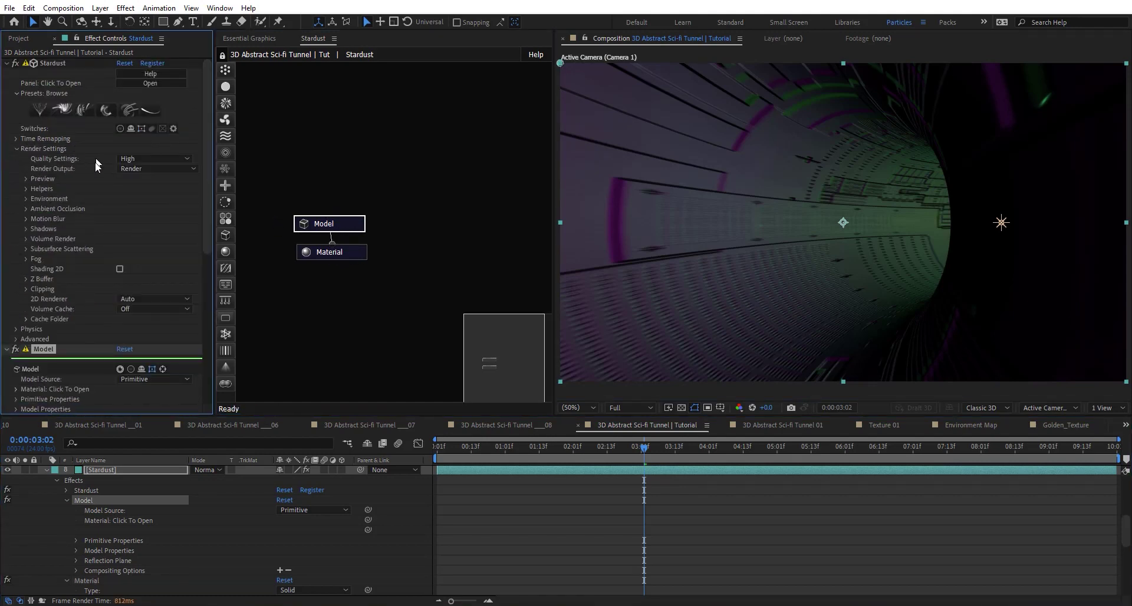
{"action": "left_click", "coordinate": [25, 199]}
{"action": "left_click", "coordinate": [141, 208]}
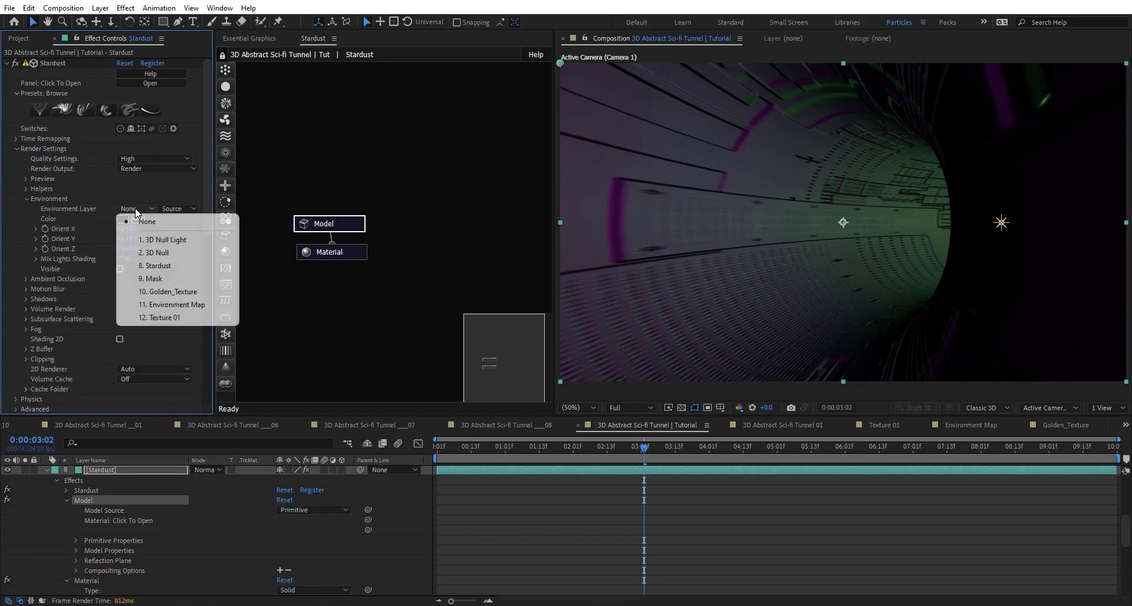
{"action": "left_click", "coordinate": [175, 304]}
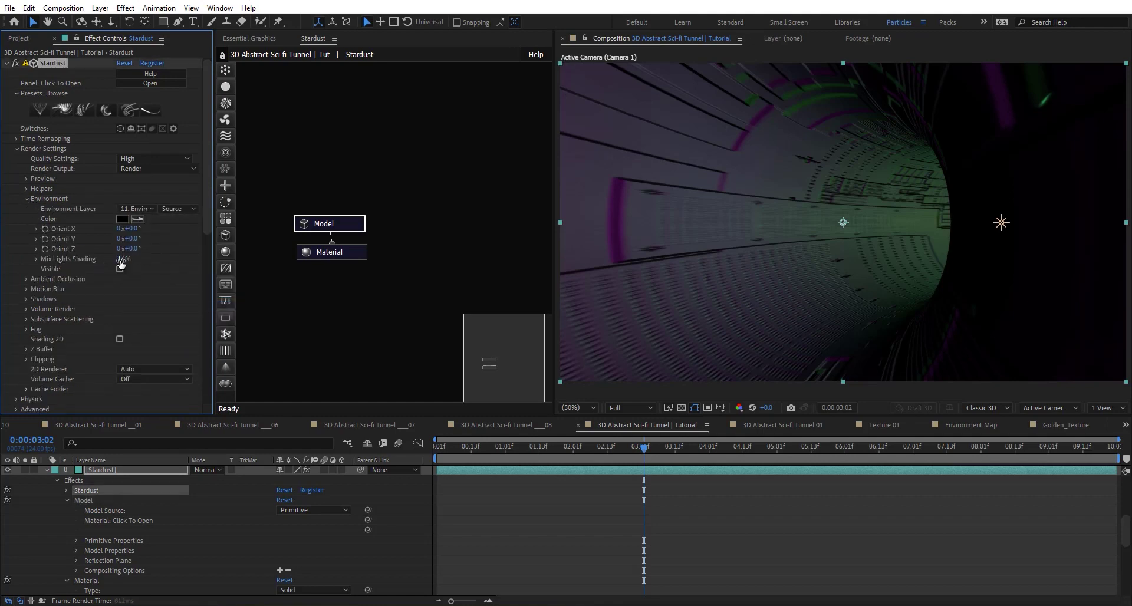
Step: Set the environment's Mix Lights Shading to 50%, Orient X to 66° and Orient Z to 165°
{"action": "left_click_drag", "start_coordinate": [120, 263], "coordinate": [8, 266]}
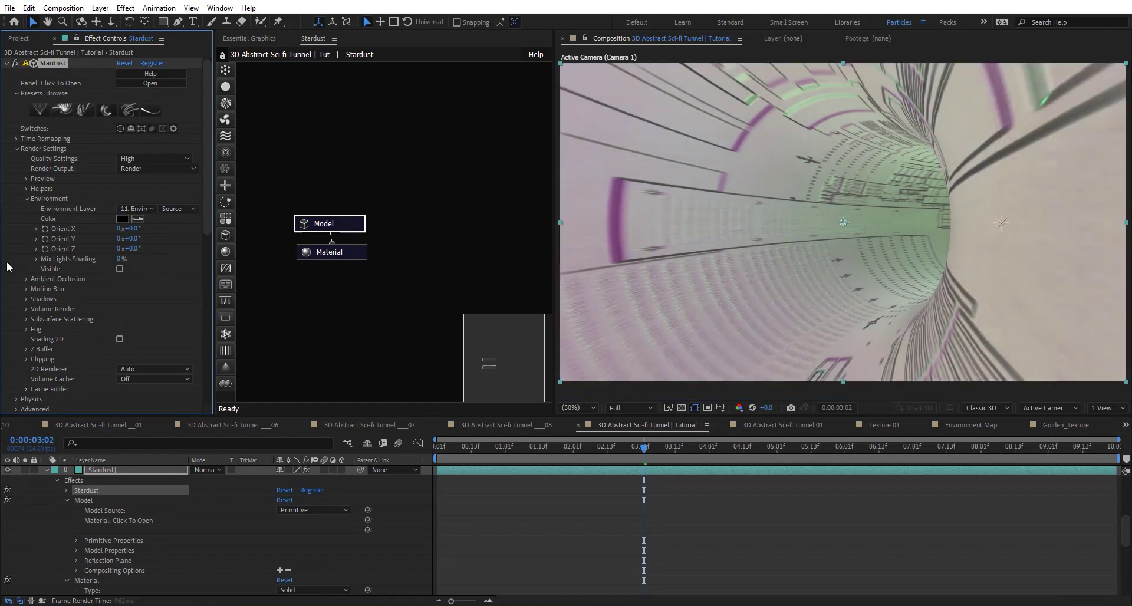
{"action": "left_click", "coordinate": [119, 260]}
{"action": "type", "text": "50"}
{"action": "key", "text": "Return"}
{"action": "left_click_drag", "start_coordinate": [135, 229], "coordinate": [209, 226]}
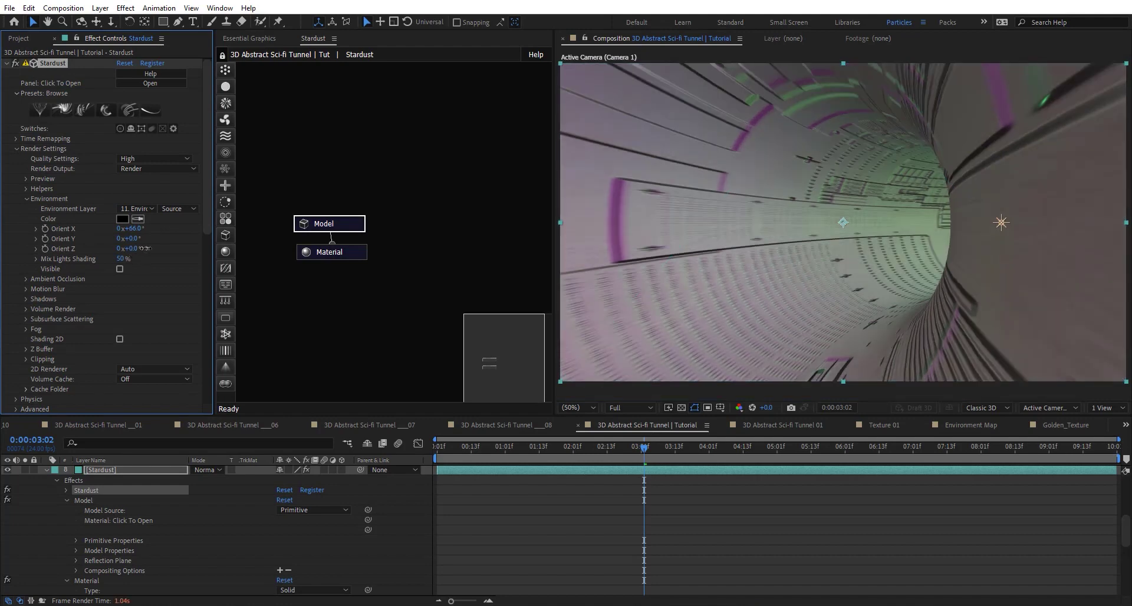
{"action": "left_click_drag", "start_coordinate": [144, 248], "coordinate": [220, 236]}
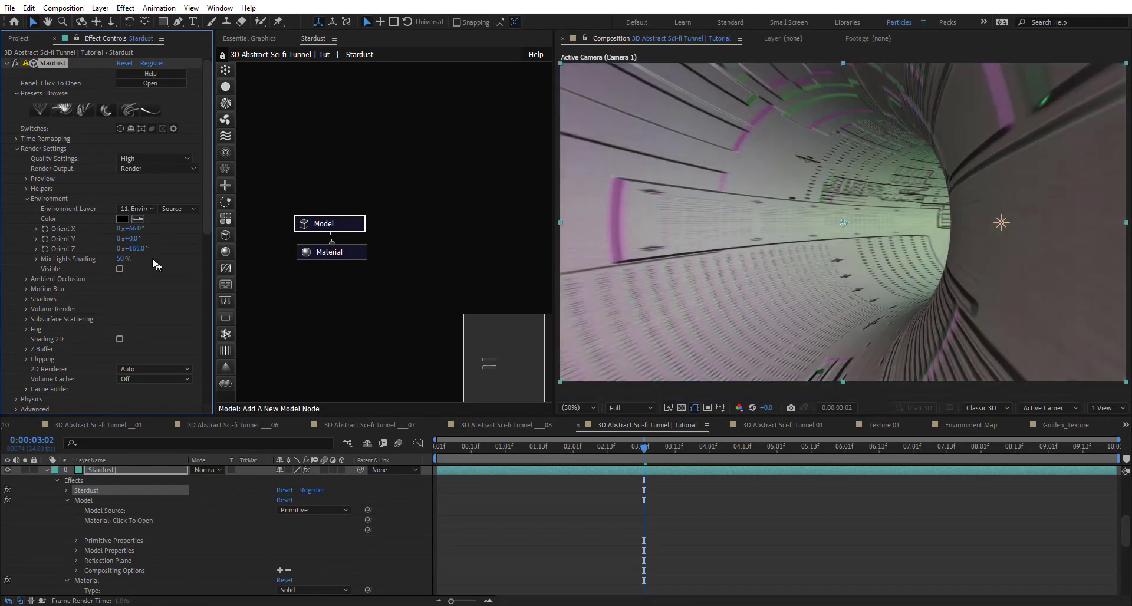
Step: Set UV Repeat X to 10 in the Model's Texture Mapping, previewing the tunnel at 0:00:05:04
{"action": "left_click", "coordinate": [334, 252]}
{"action": "left_click", "coordinate": [338, 223]}
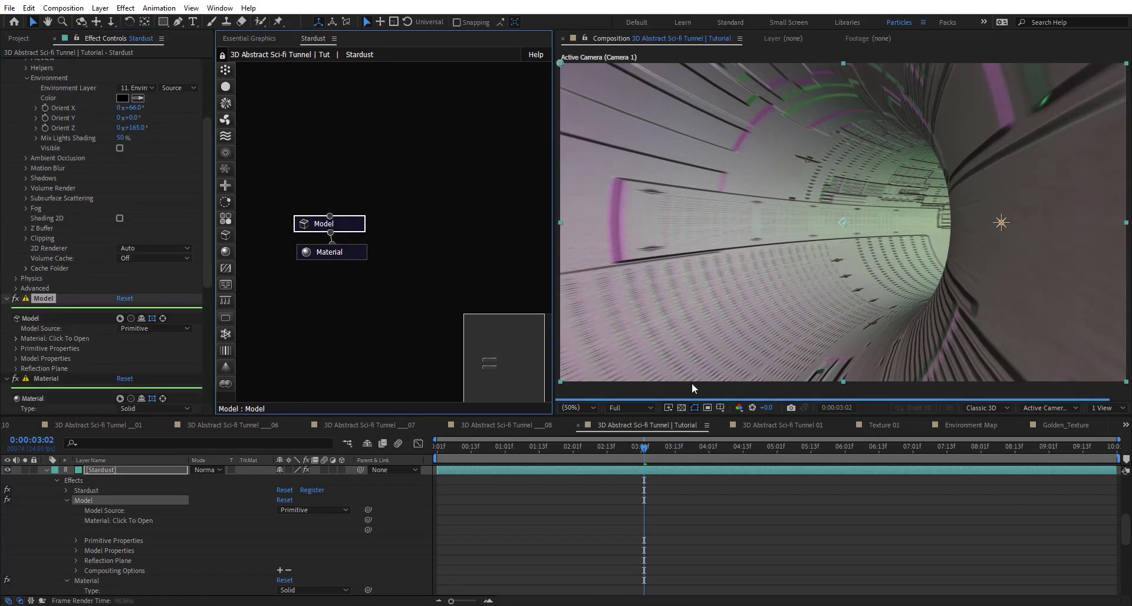
{"action": "left_click", "coordinate": [785, 448]}
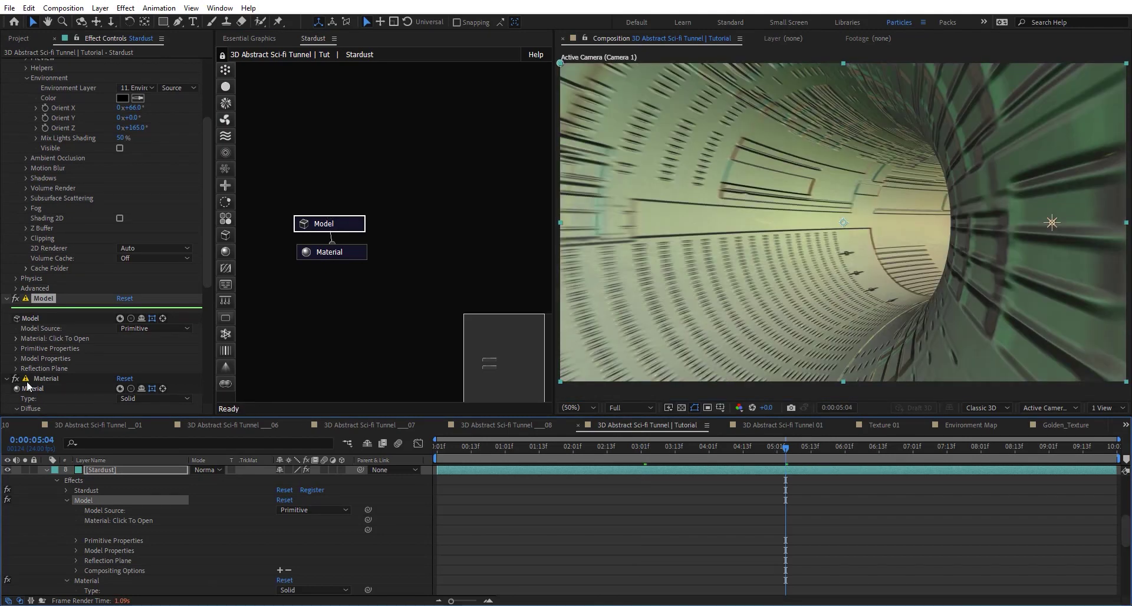
{"action": "left_click", "coordinate": [16, 359]}
{"action": "scroll", "coordinate": [14, 360], "scroll_direction": "down", "scroll_amount": 5}
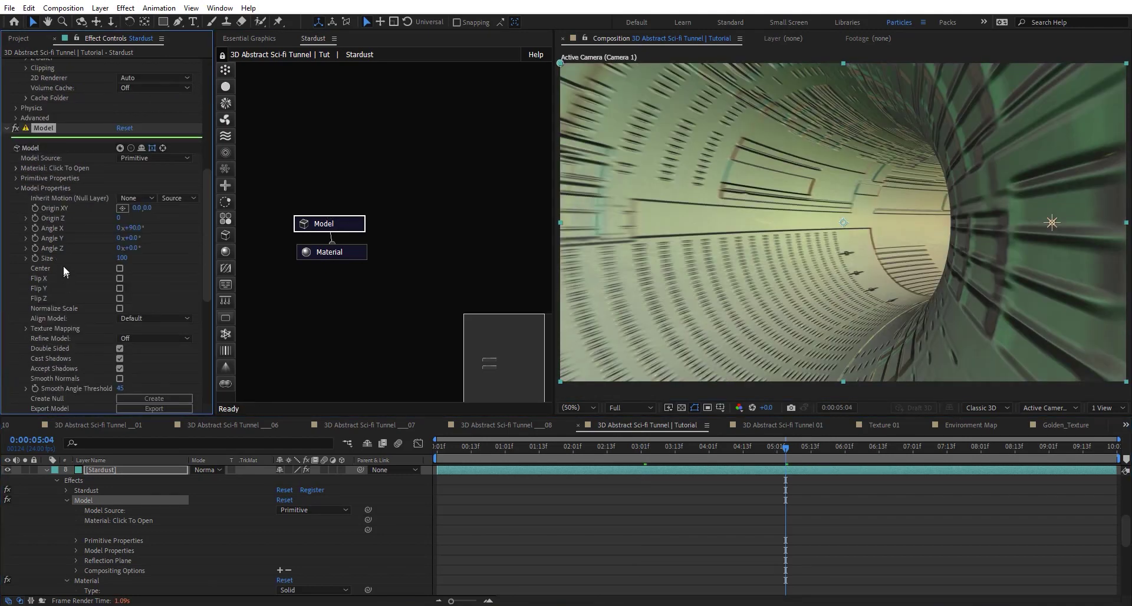
{"action": "left_click", "coordinate": [25, 329]}
{"action": "left_click", "coordinate": [122, 348]}
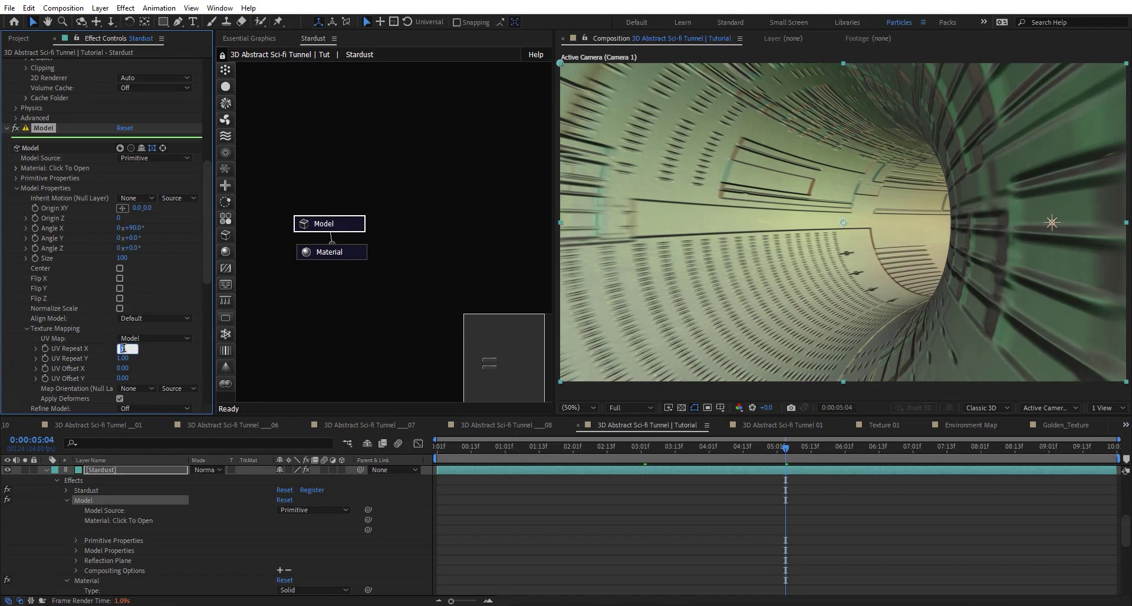
{"action": "key", "text": "Return"}
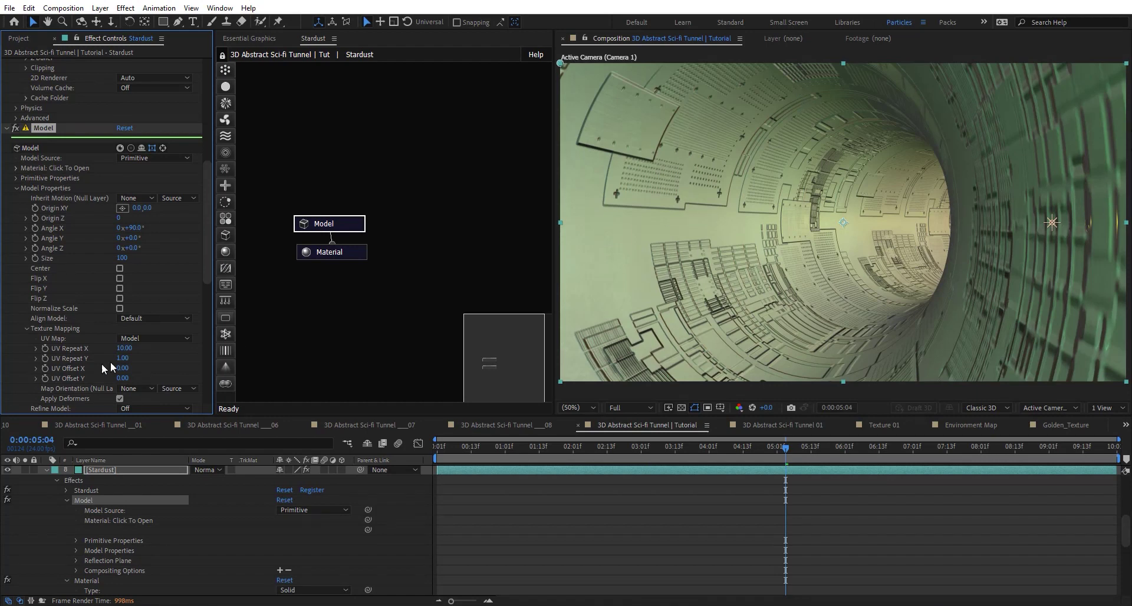
Step: Set the Model's UV Repeat Y to 2 and check the texture at 0:00:03:12
{"action": "left_click", "coordinate": [128, 358]}
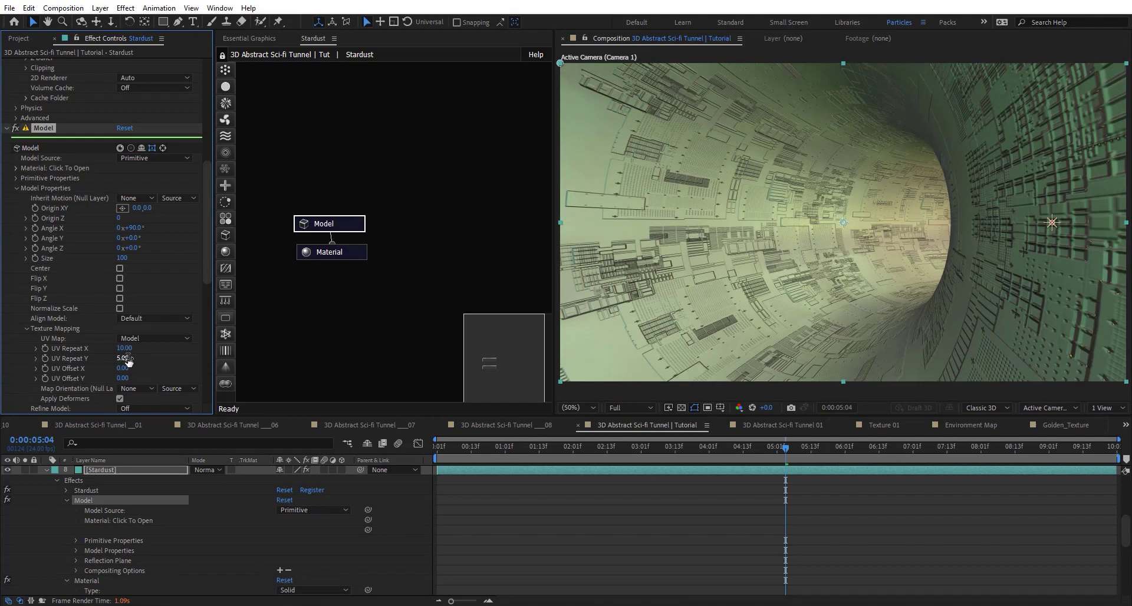
{"action": "left_click", "coordinate": [128, 358]}
{"action": "type", "text": "2"}
{"action": "key", "text": "Return"}
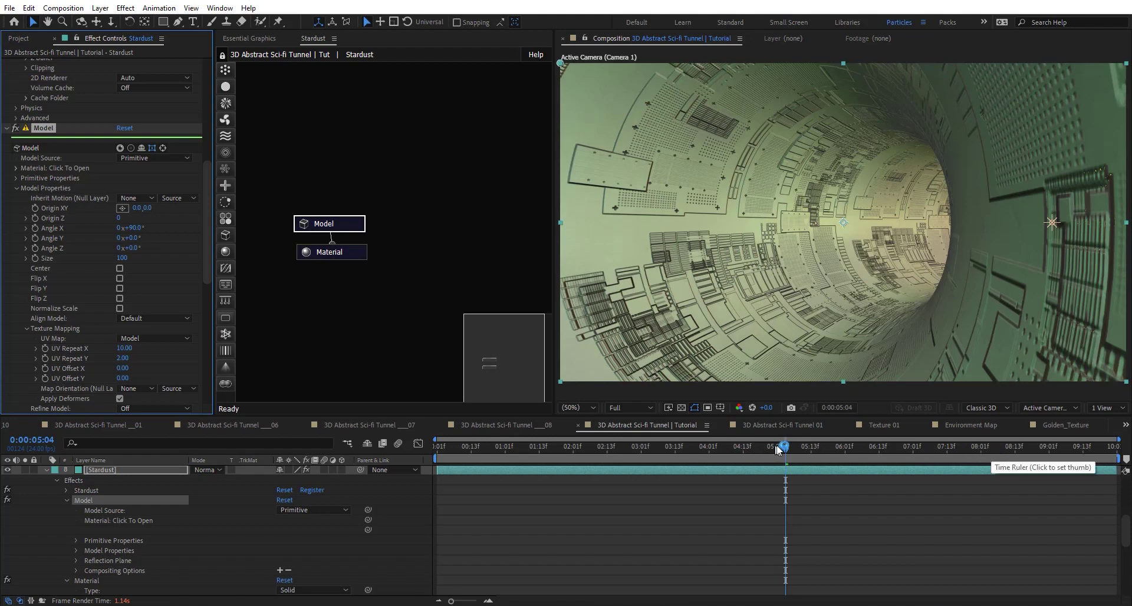
{"action": "left_click", "coordinate": [673, 448]}
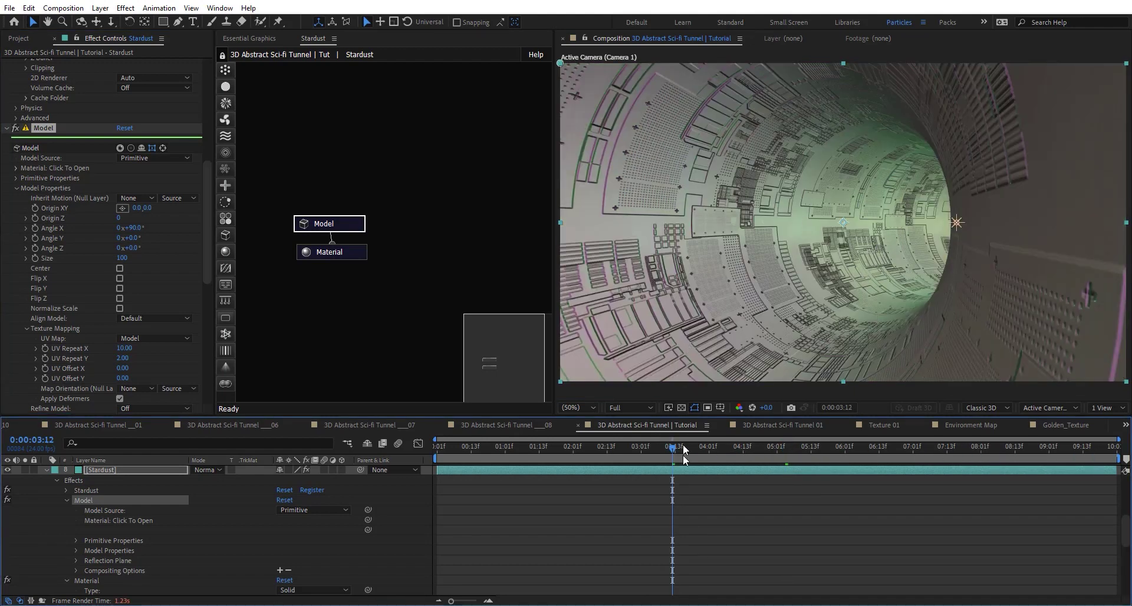
Step: Set the Reflection / Metal Amount of the Stardust Material to 70
{"action": "scroll", "coordinate": [26, 469], "scroll_direction": "up", "scroll_amount": 3}
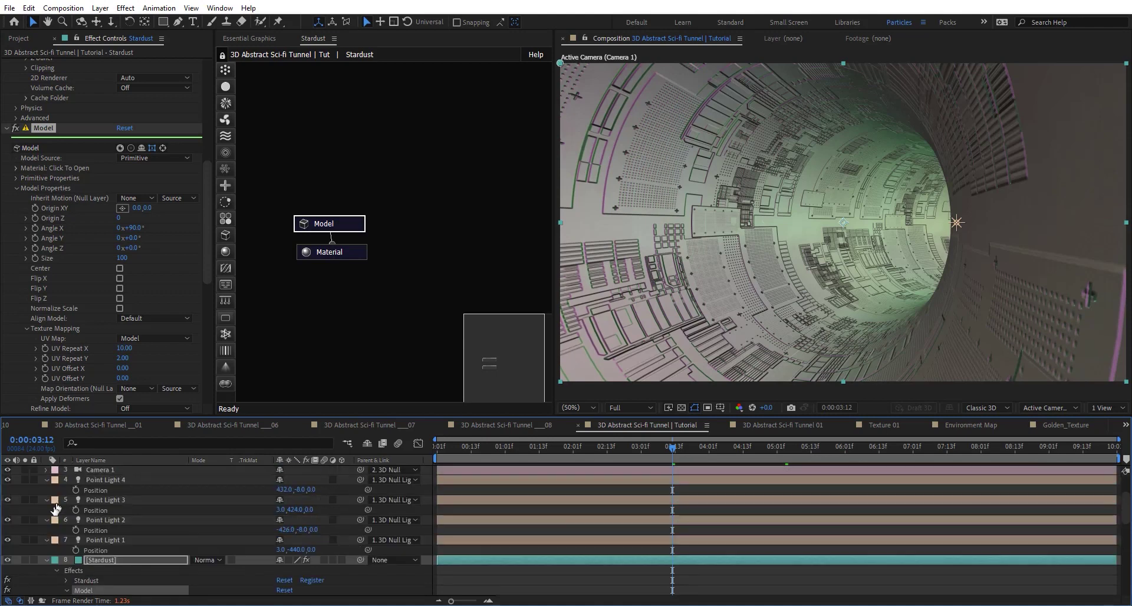
{"action": "left_click", "coordinate": [50, 563]}
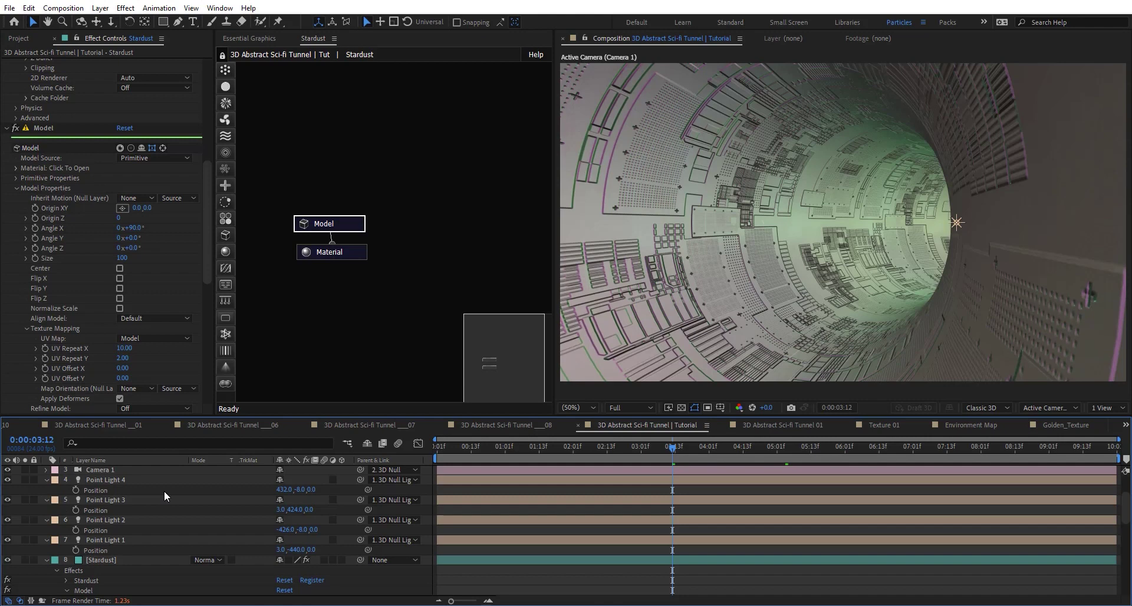
{"action": "left_click", "coordinate": [353, 252]}
{"action": "scroll", "coordinate": [97, 269], "scroll_direction": "down", "scroll_amount": 5}
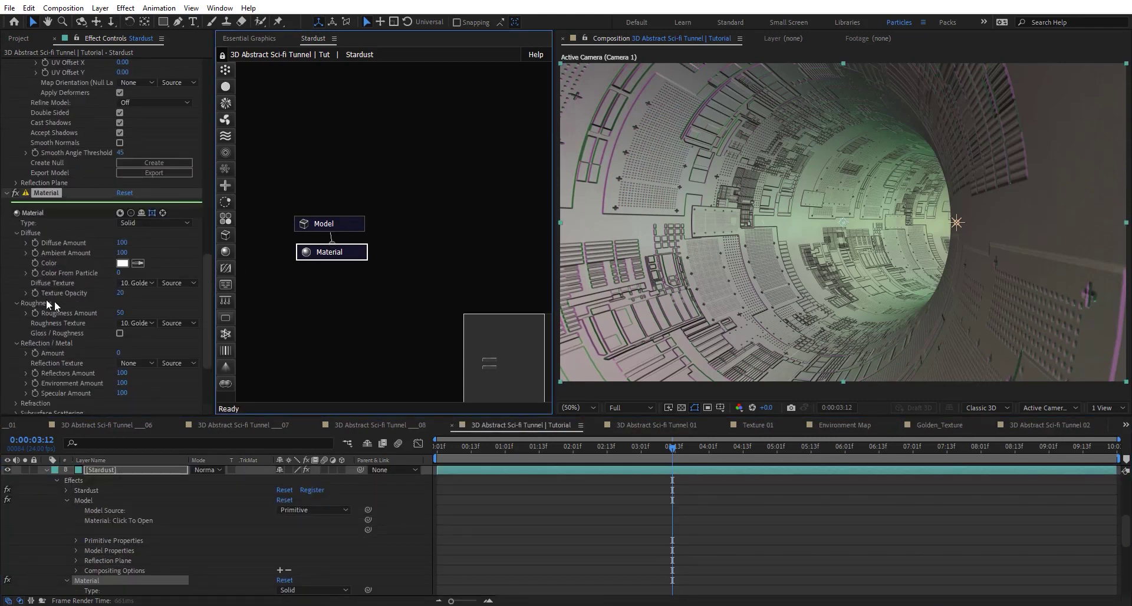
{"action": "scroll", "coordinate": [62, 343], "scroll_direction": "down", "scroll_amount": 1}
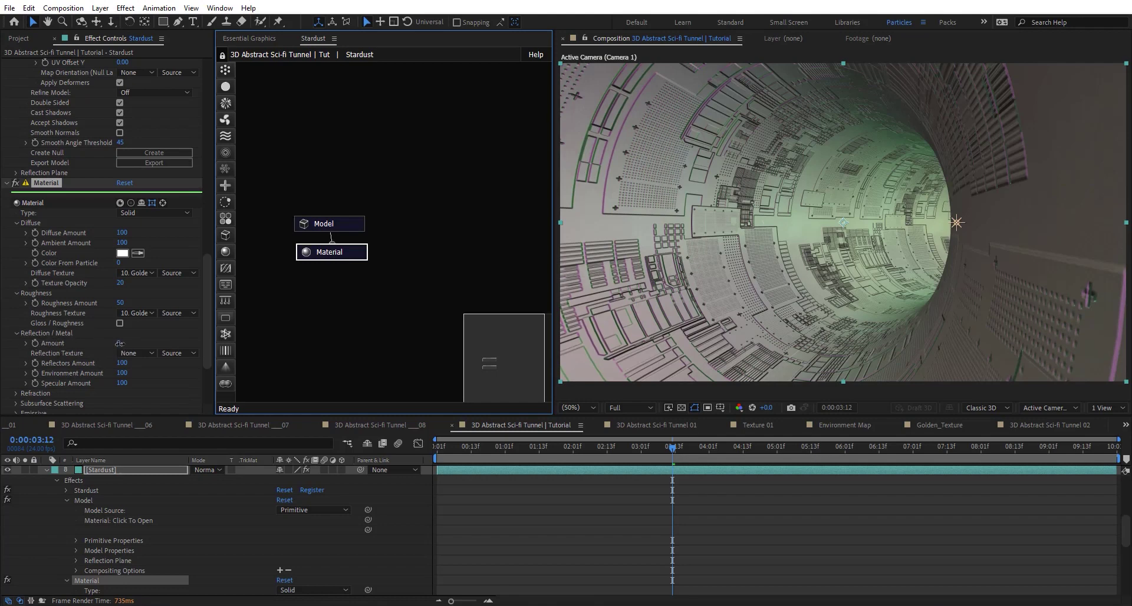
{"action": "left_click_drag", "start_coordinate": [118, 343], "coordinate": [160, 343]}
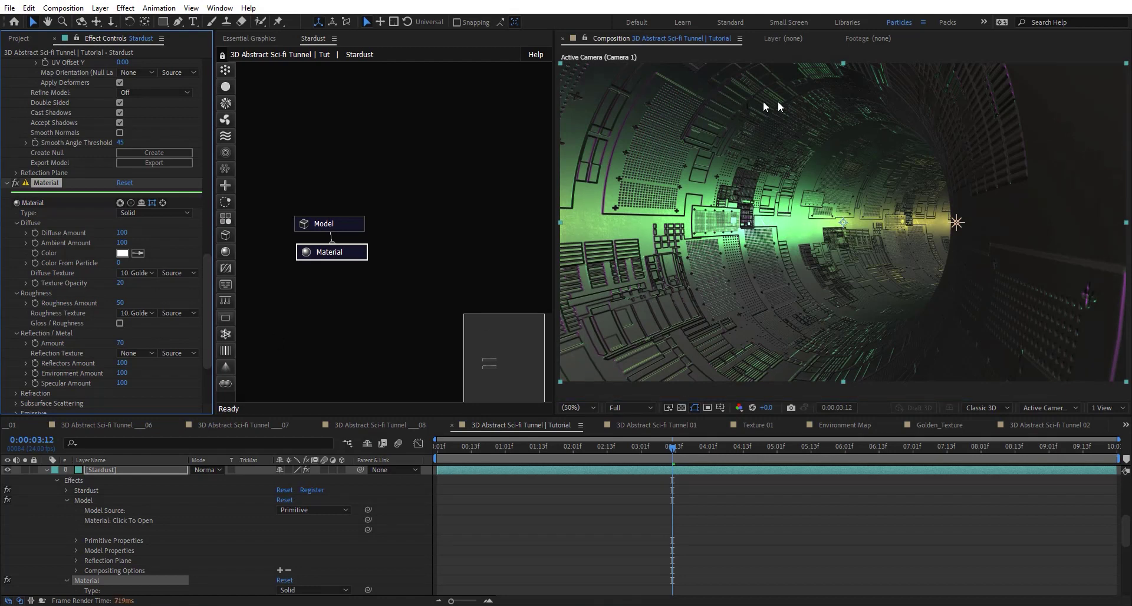
Step: Try Texture 01 as the Material's Roughness Texture, and return it to Golden_Texture
{"action": "left_click", "coordinate": [142, 314]}
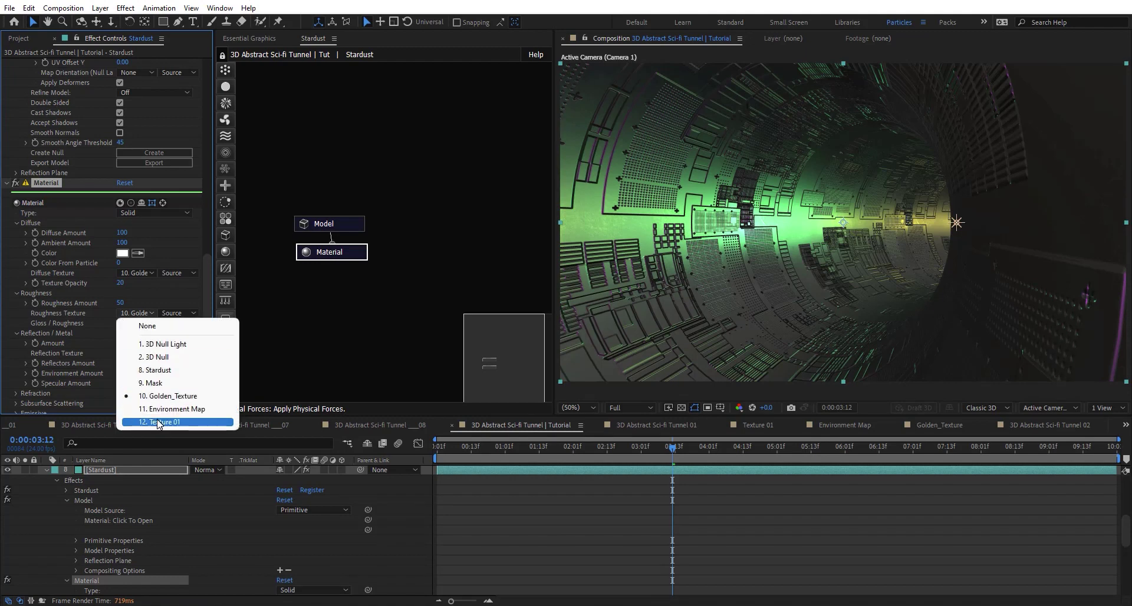
{"action": "left_click", "coordinate": [154, 423]}
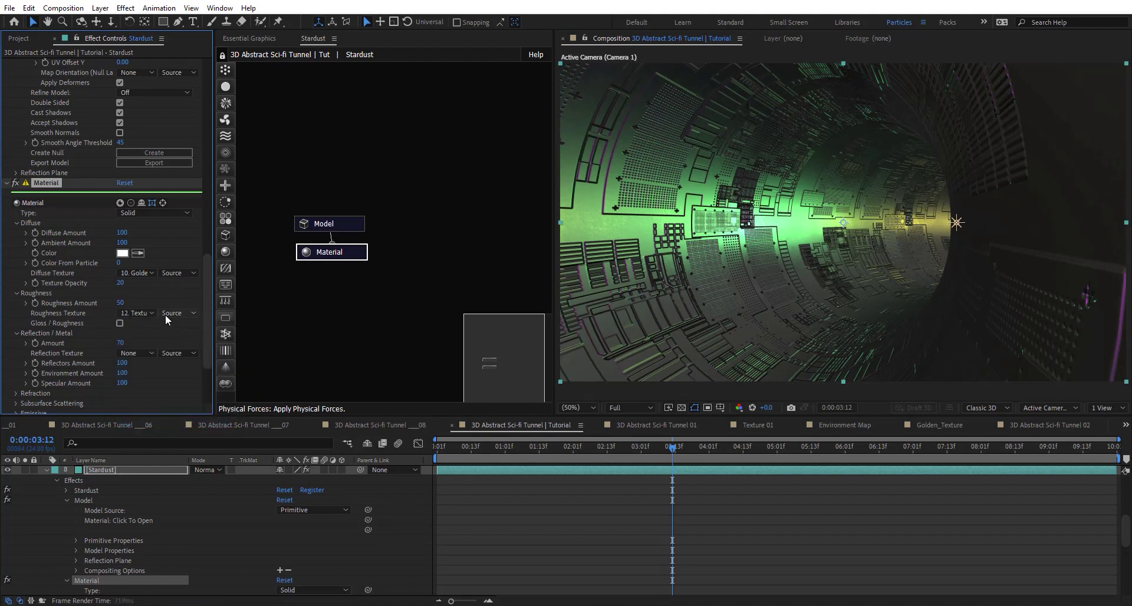
{"action": "left_click", "coordinate": [138, 314]}
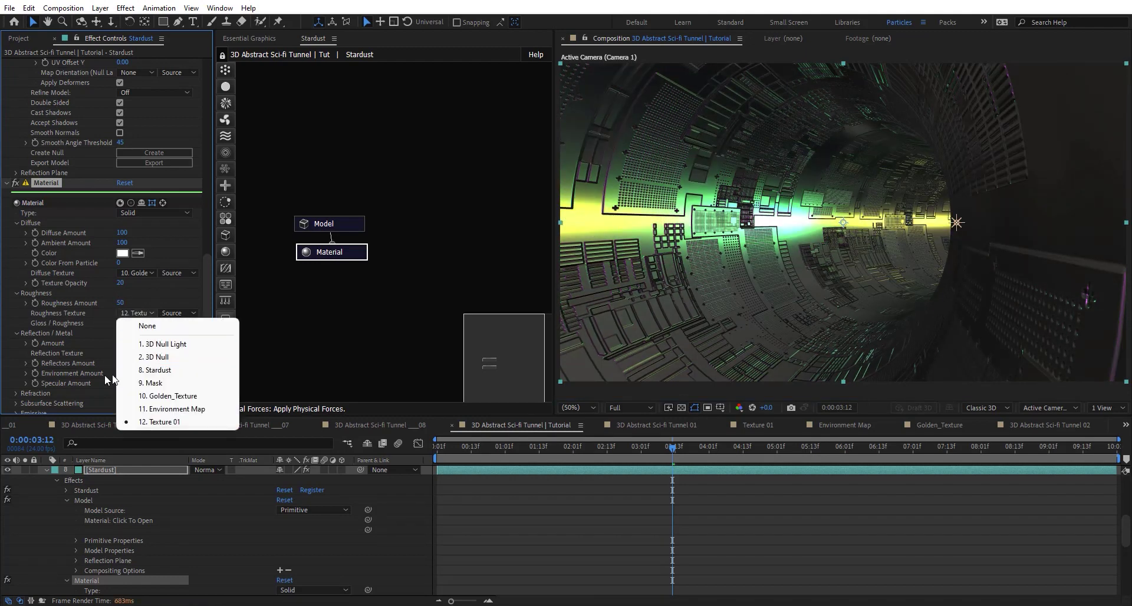
{"action": "left_click", "coordinate": [147, 400]}
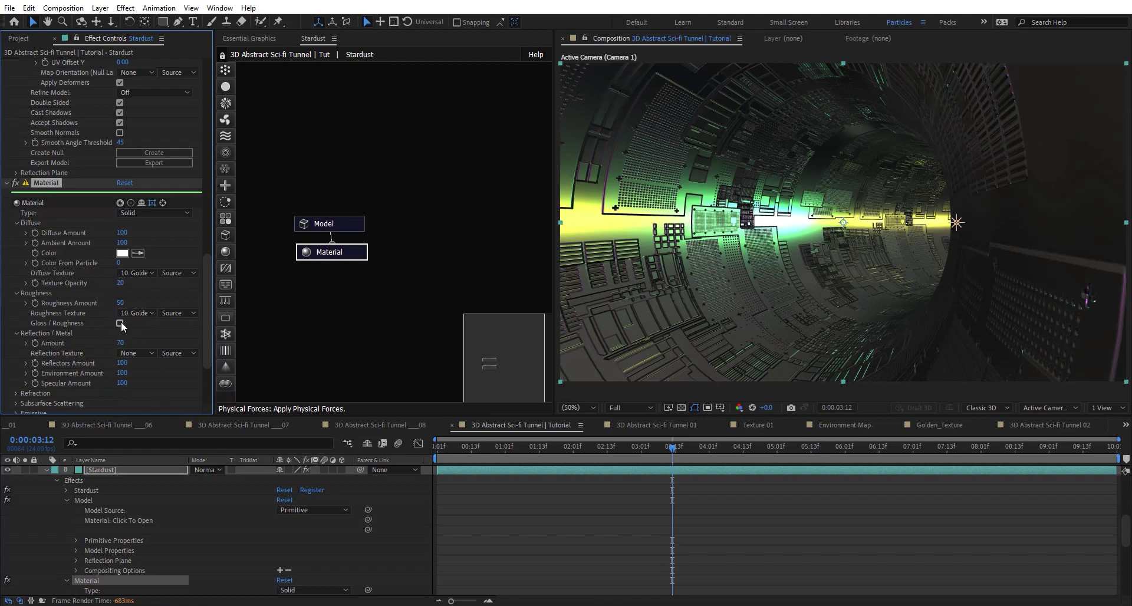
Step: Enable Gloss / Roughness on the Material and preview the tunnel at several times, ending at 0:00:00:08
{"action": "left_click", "coordinate": [120, 323]}
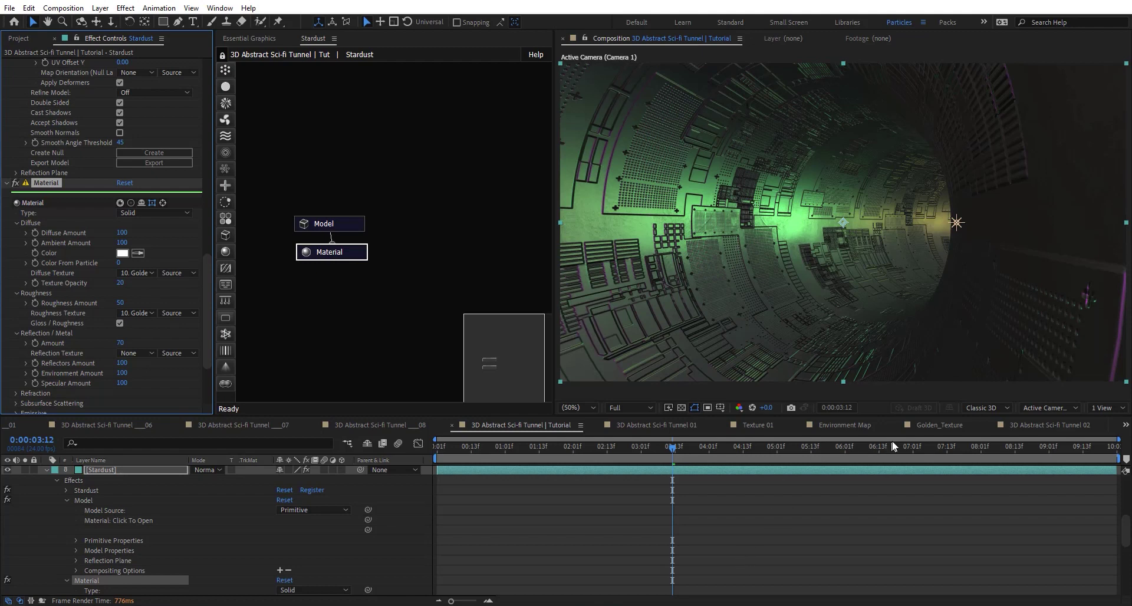
{"action": "left_click", "coordinate": [913, 448]}
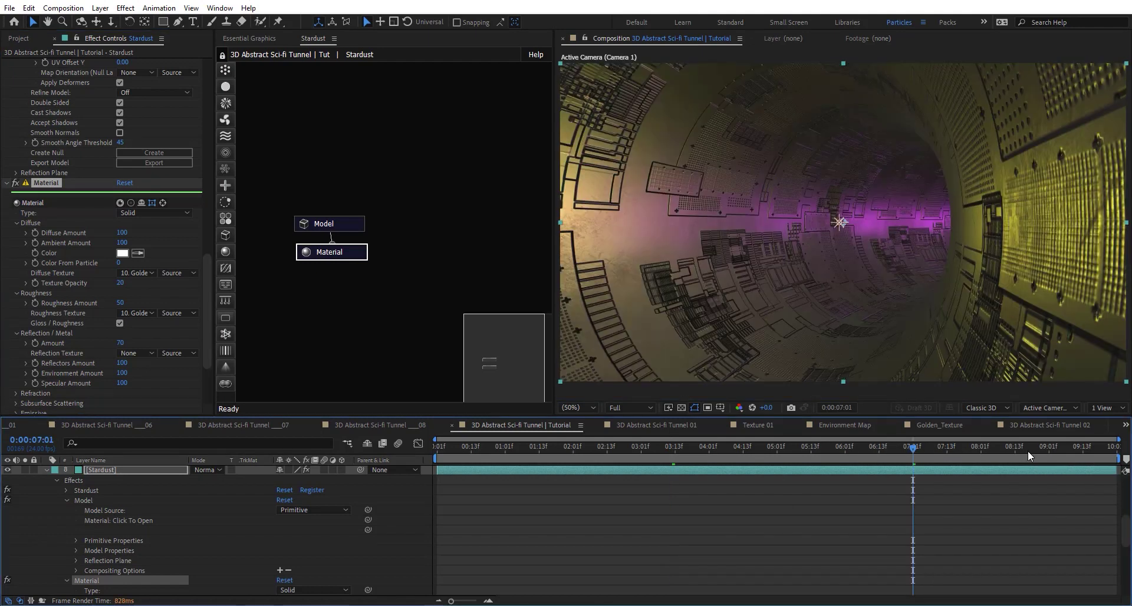
{"action": "left_click", "coordinate": [1028, 451]}
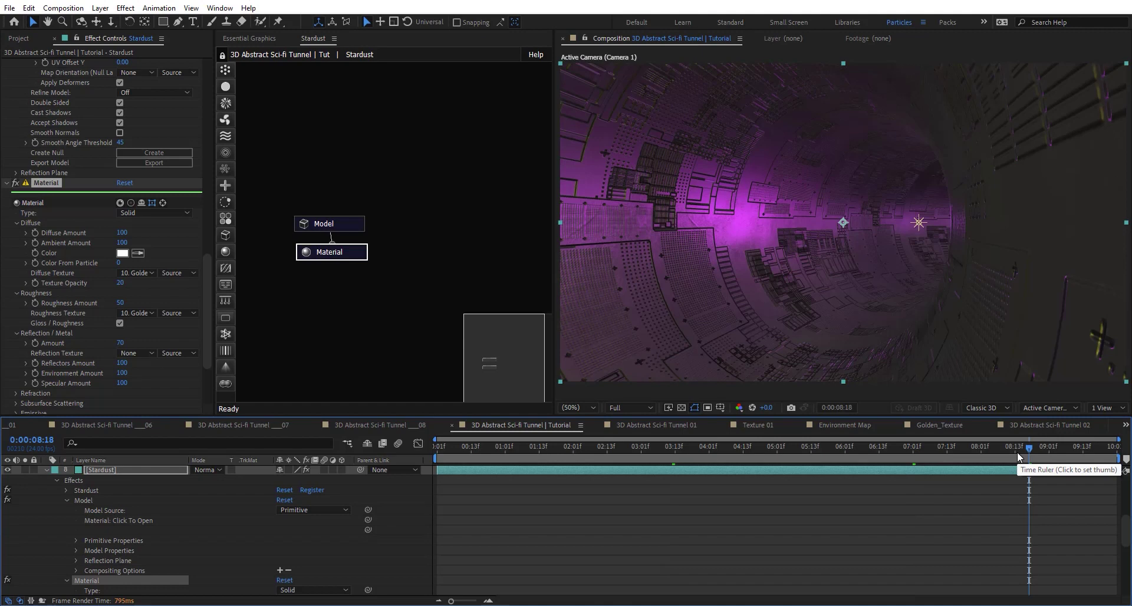
{"action": "left_click", "coordinate": [1089, 447]}
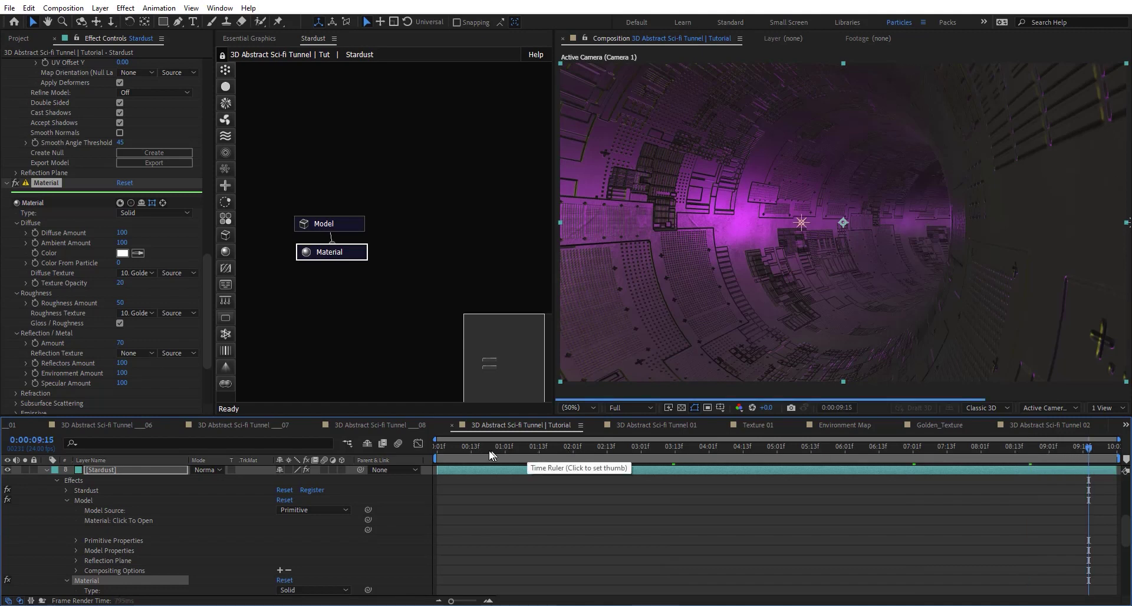
{"action": "left_click", "coordinate": [457, 450]}
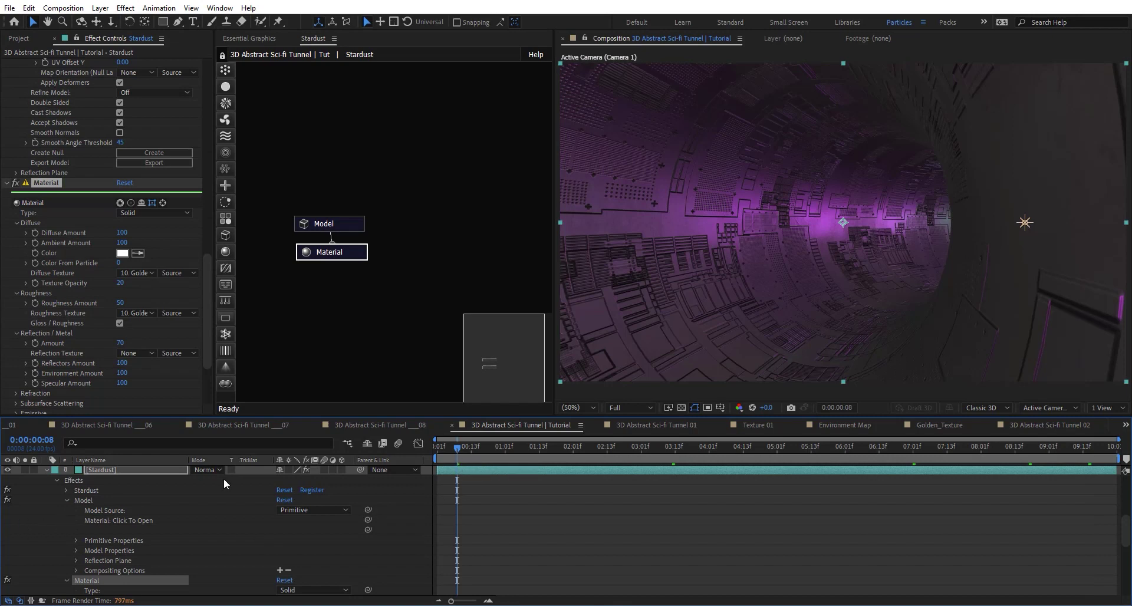
Step: Set the Material's Reflection / Metal Amount to 89, Environment Amount to 100 and Specular Amount to 420, and preview the tunnel from 0:00:00:01
{"action": "left_click_drag", "start_coordinate": [120, 344], "coordinate": [127, 346]}
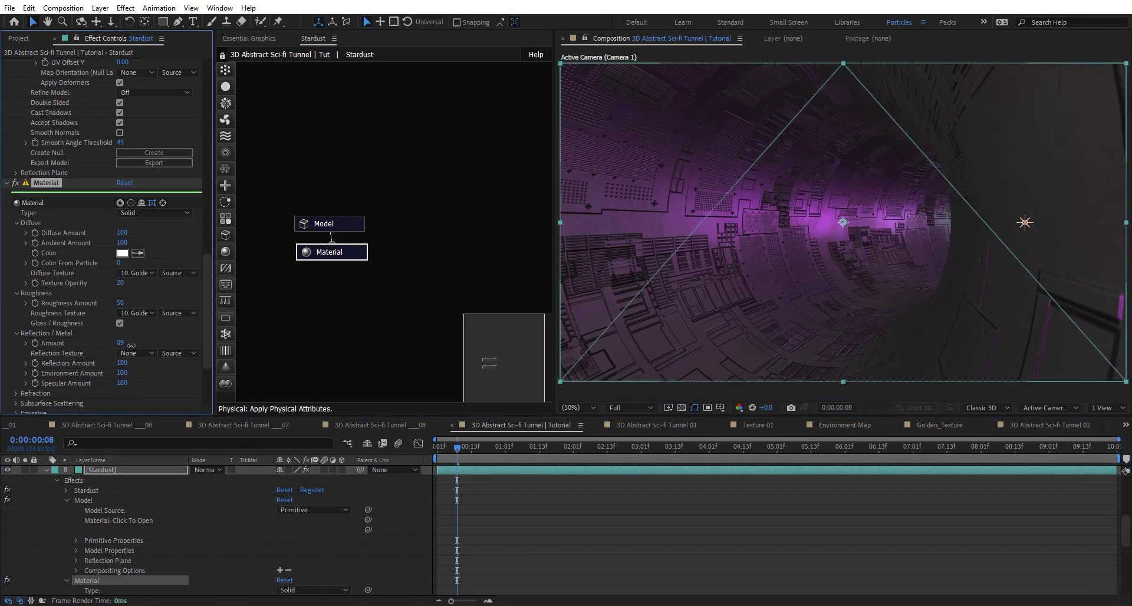
{"action": "mouse_move", "coordinate": [122, 373]}
{"action": "left_mouse_down"}
{"action": "mouse_move", "coordinate": [175, 373]}
{"action": "mouse_move", "coordinate": [135, 381]}
{"action": "left_mouse_up"}
{"action": "left_click", "coordinate": [124, 374]}
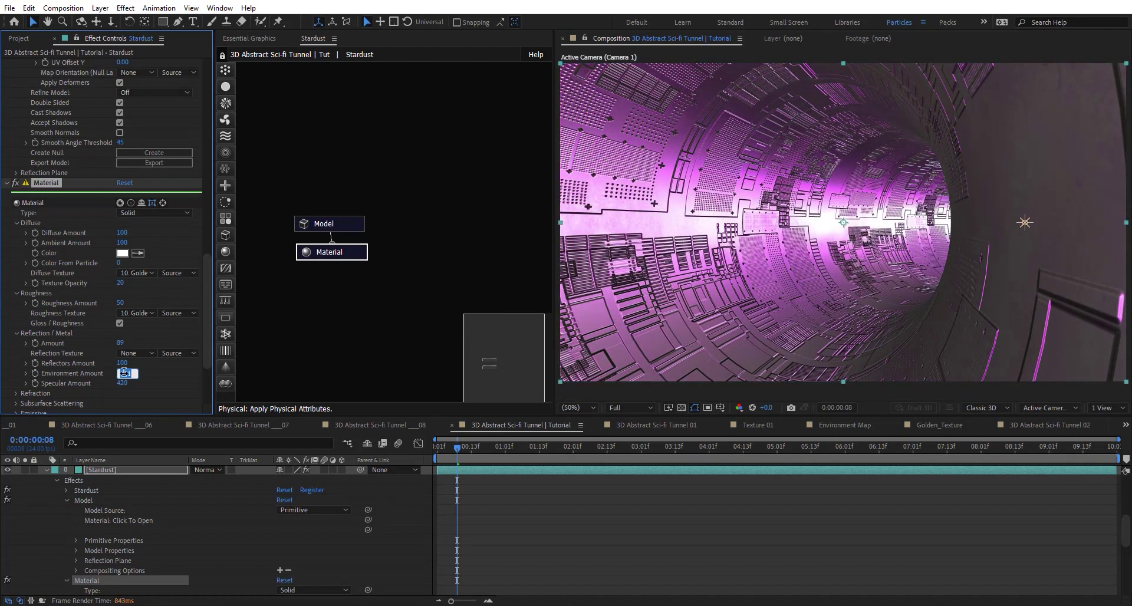
{"action": "type", "text": "400"}
{"action": "key", "text": "Return"}
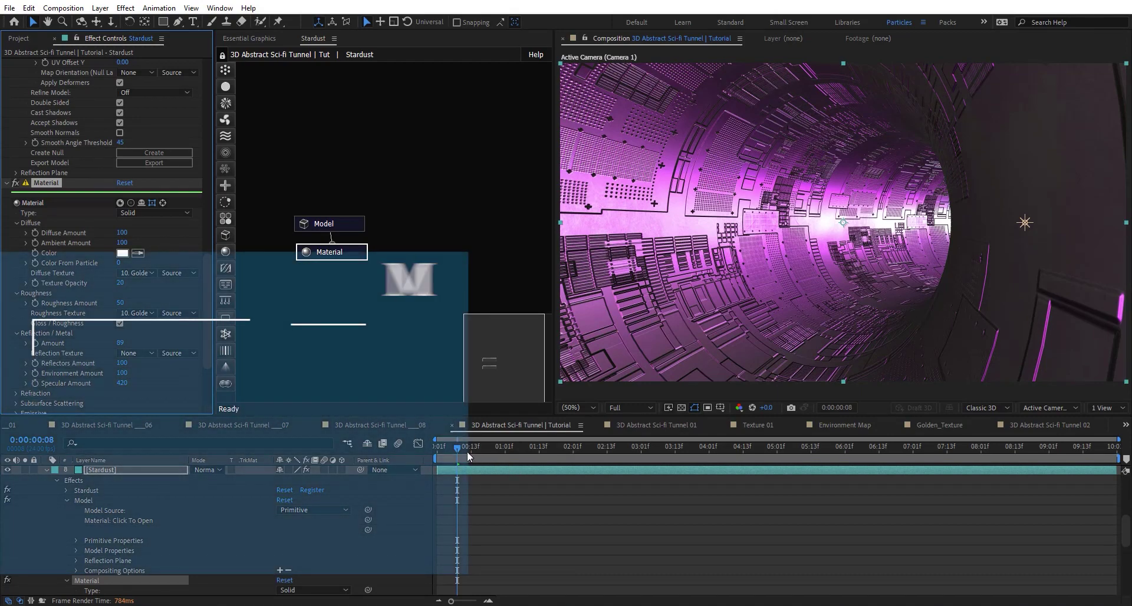
{"action": "left_click_drag", "start_coordinate": [458, 449], "coordinate": [438, 449]}
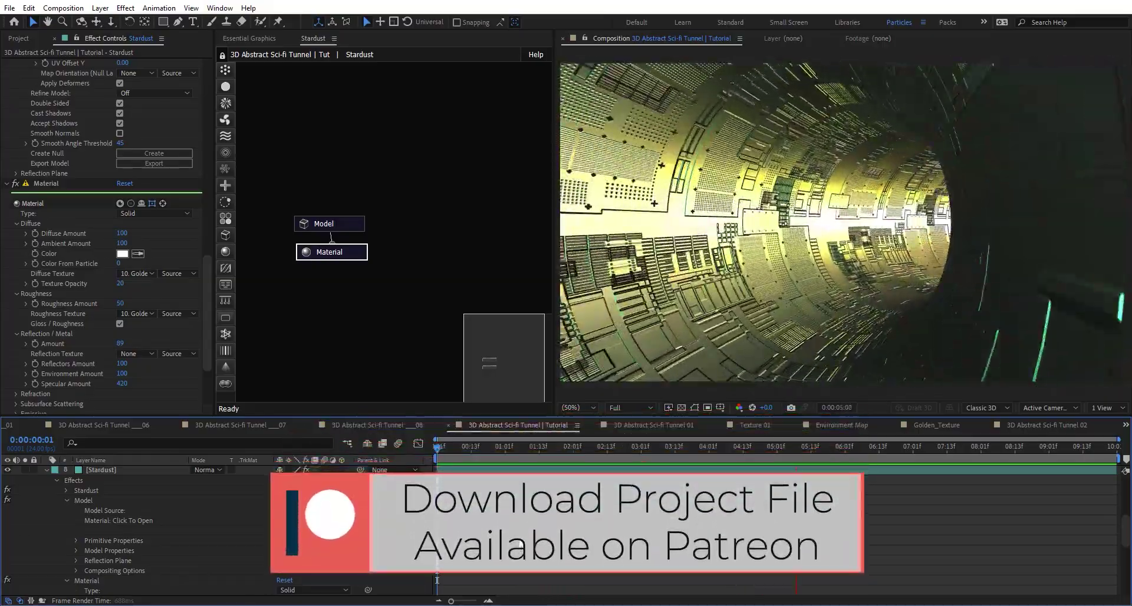
{"action": "key", "text": "space"}
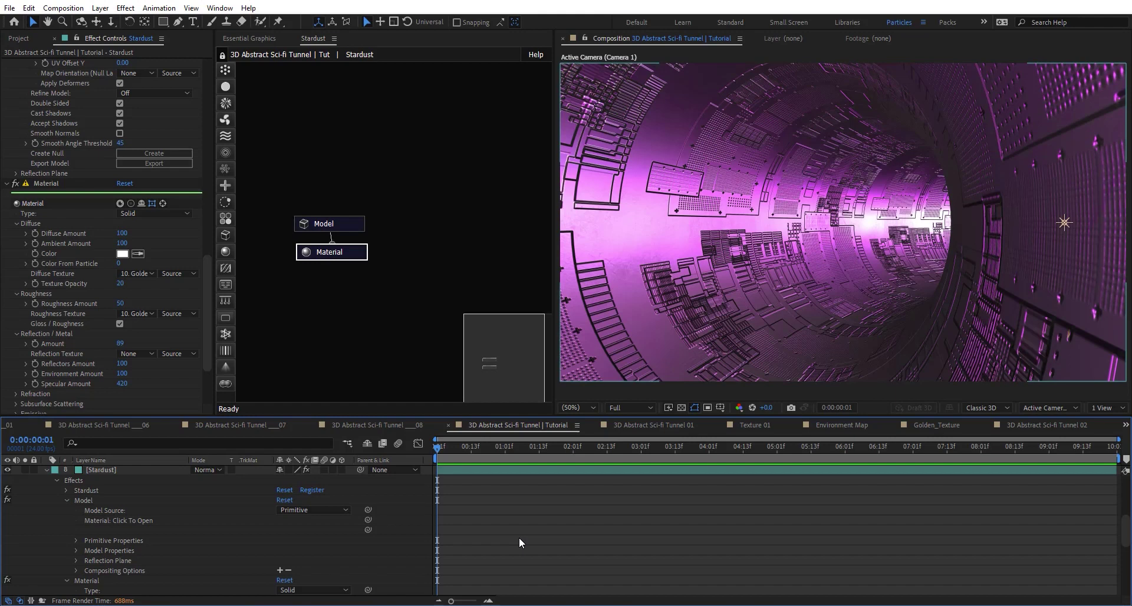
Step: Duplicate the tunnel composition as 3D Abstract Sci-fi Tunnel | Tutorial 2 and open the settings of its Stardust Model node
{"action": "right_click", "coordinate": [413, 518]}
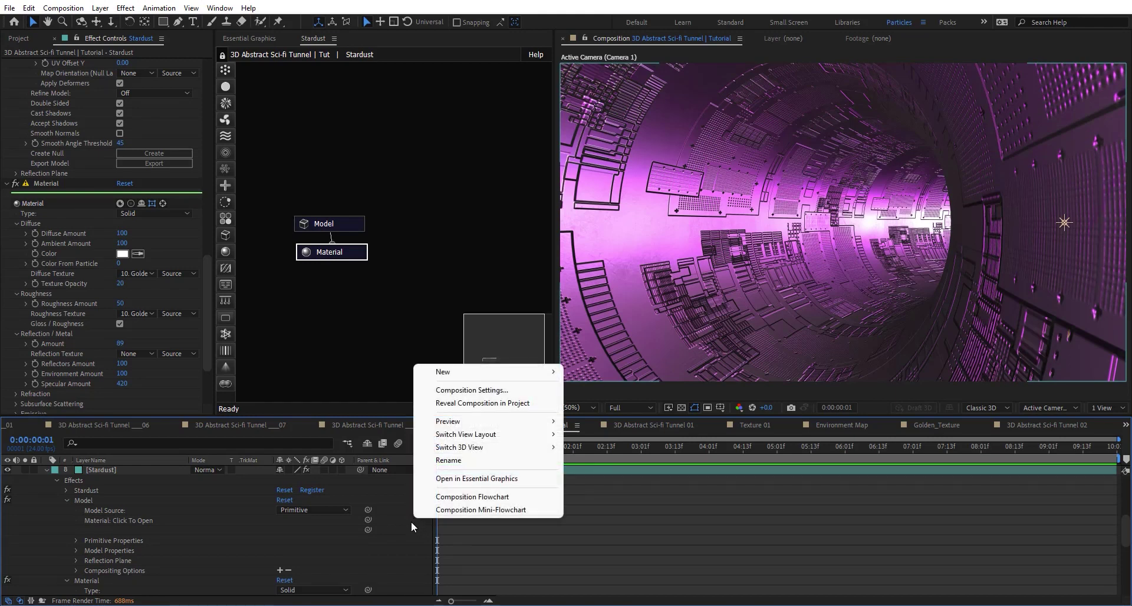
{"action": "left_click", "coordinate": [508, 404]}
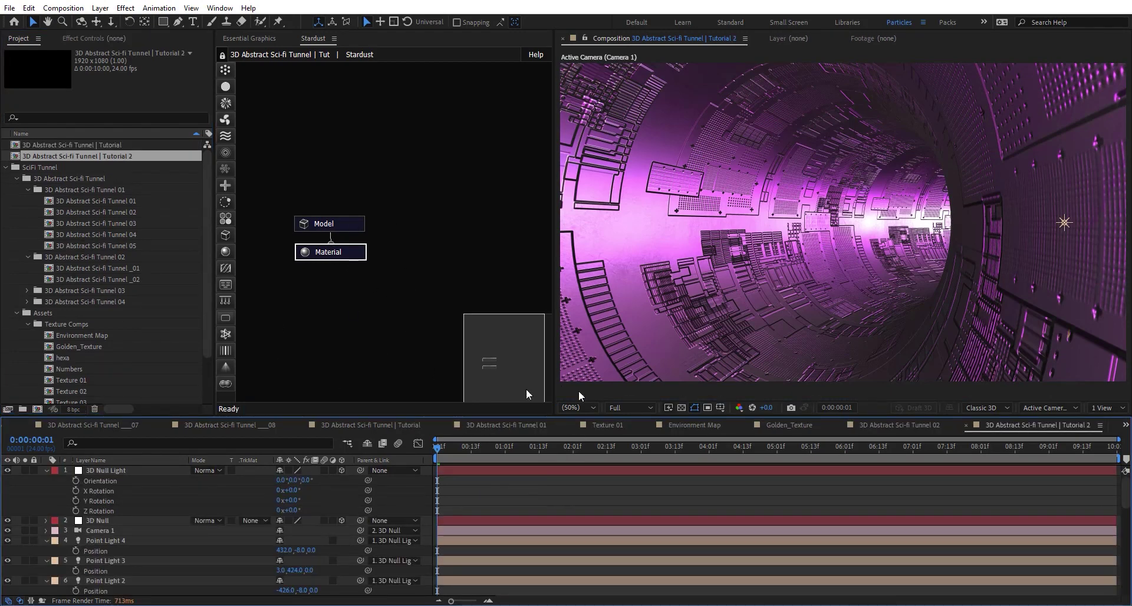
{"action": "left_click", "coordinate": [346, 251]}
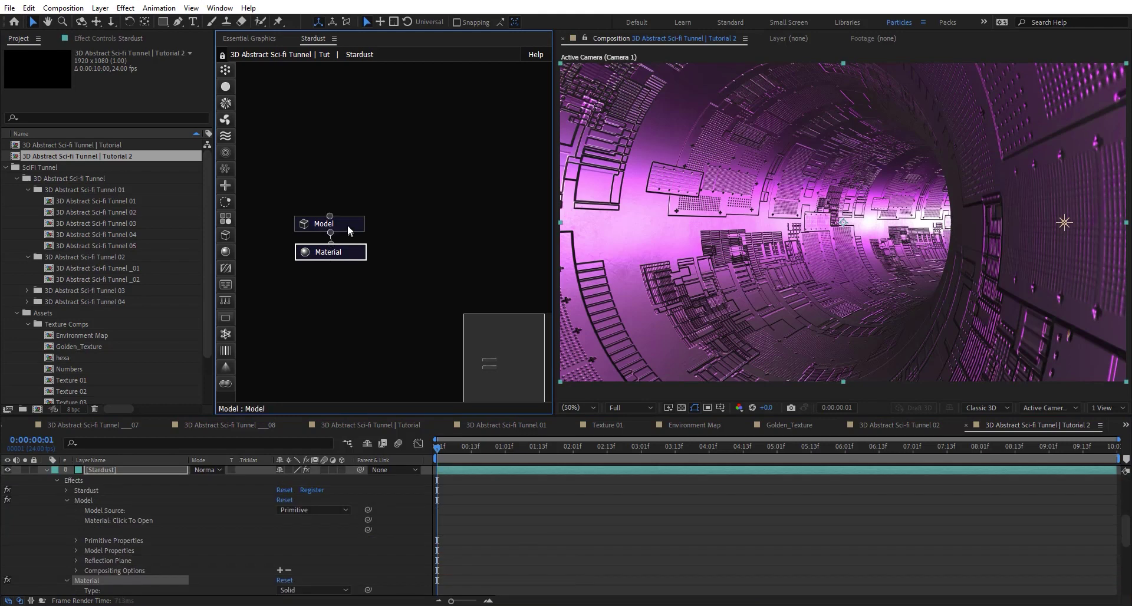
{"action": "left_click", "coordinate": [348, 224]}
{"action": "left_click", "coordinate": [126, 41]}
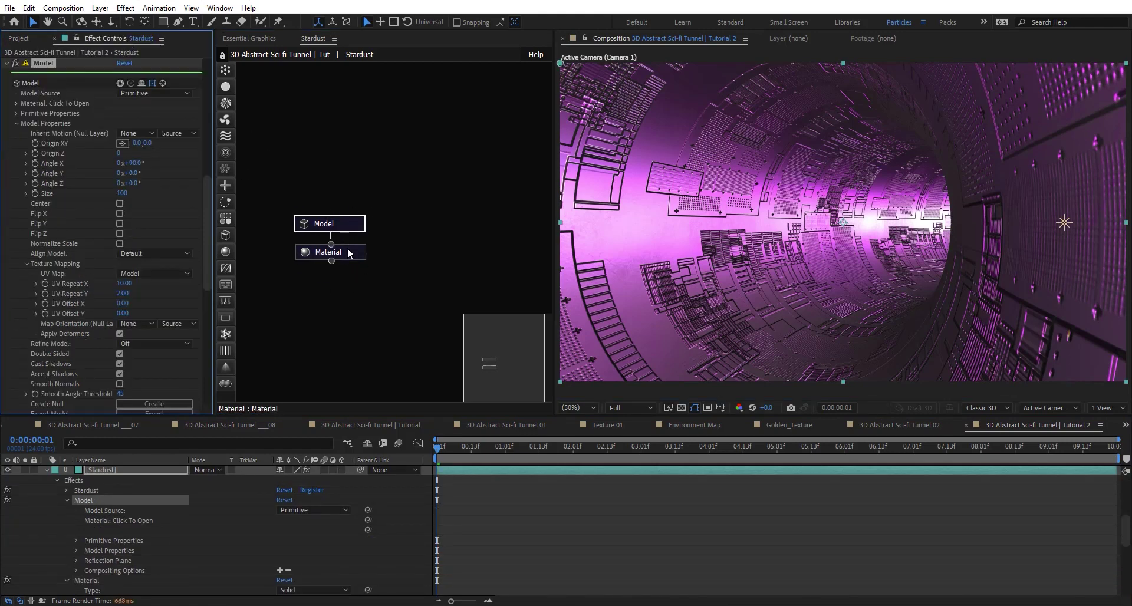
Step: Disconnect the Material node from the Model node and review the Model's Primitive Properties and export option
{"action": "left_click_drag", "start_coordinate": [348, 254], "coordinate": [326, 275]}
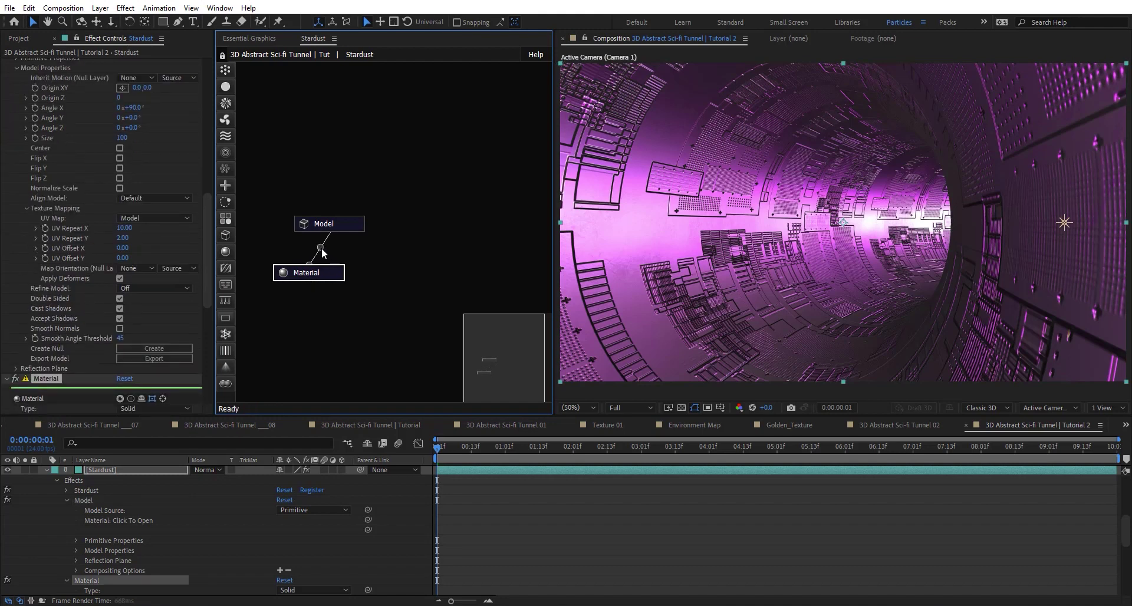
{"action": "left_click", "coordinate": [321, 249]}
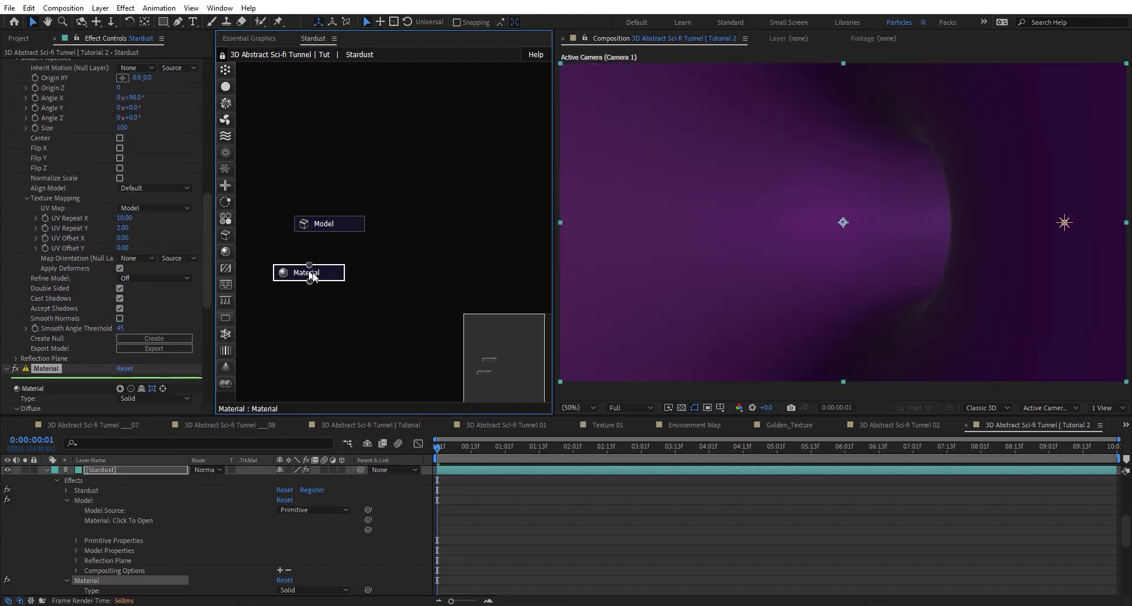
{"action": "left_click", "coordinate": [357, 225]}
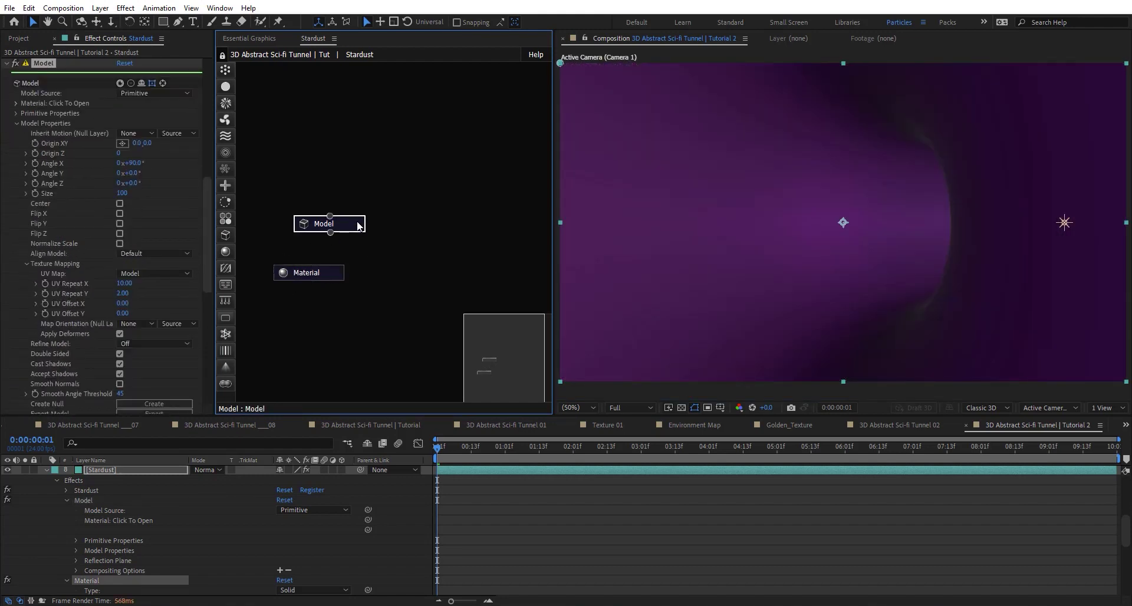
{"action": "scroll", "coordinate": [51, 249], "scroll_direction": "down", "scroll_amount": 5}
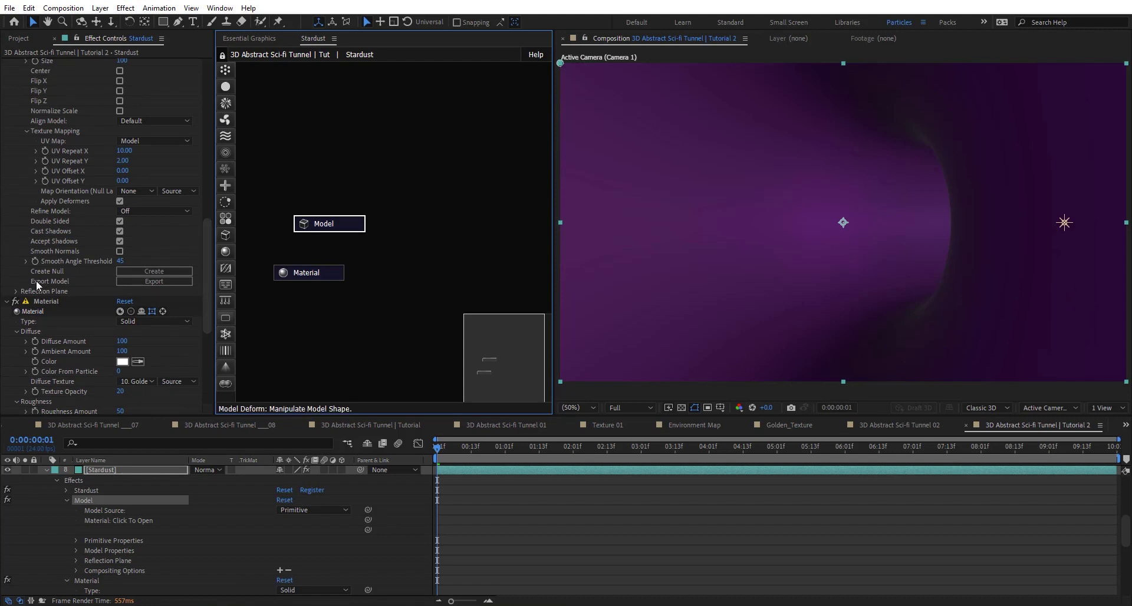
{"action": "scroll", "coordinate": [53, 224], "scroll_direction": "up", "scroll_amount": 5}
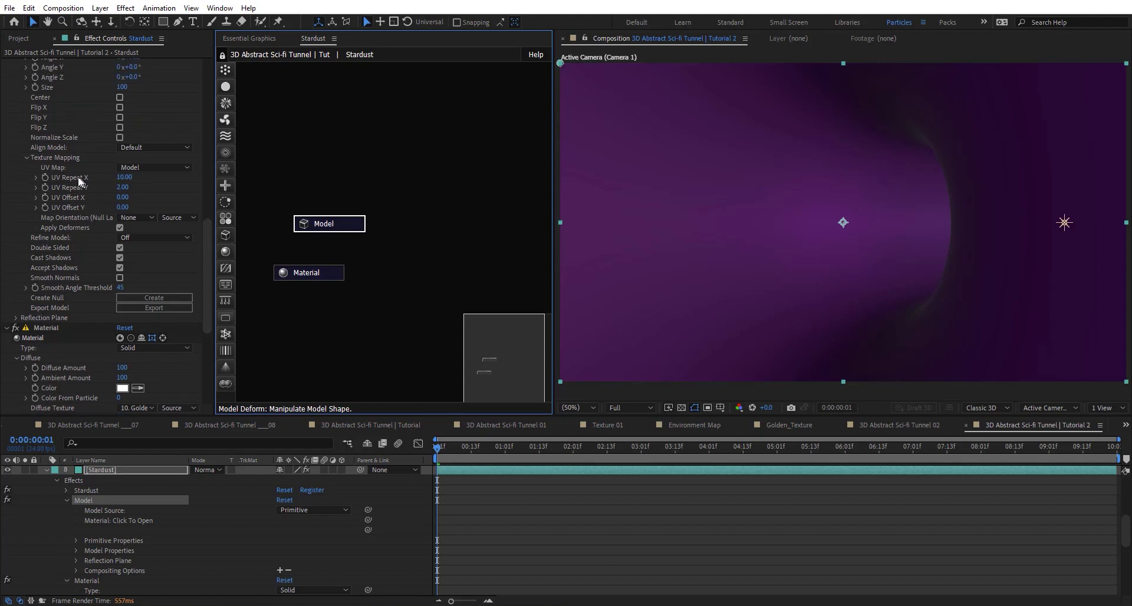
{"action": "scroll", "coordinate": [72, 178], "scroll_direction": "up", "scroll_amount": 5}
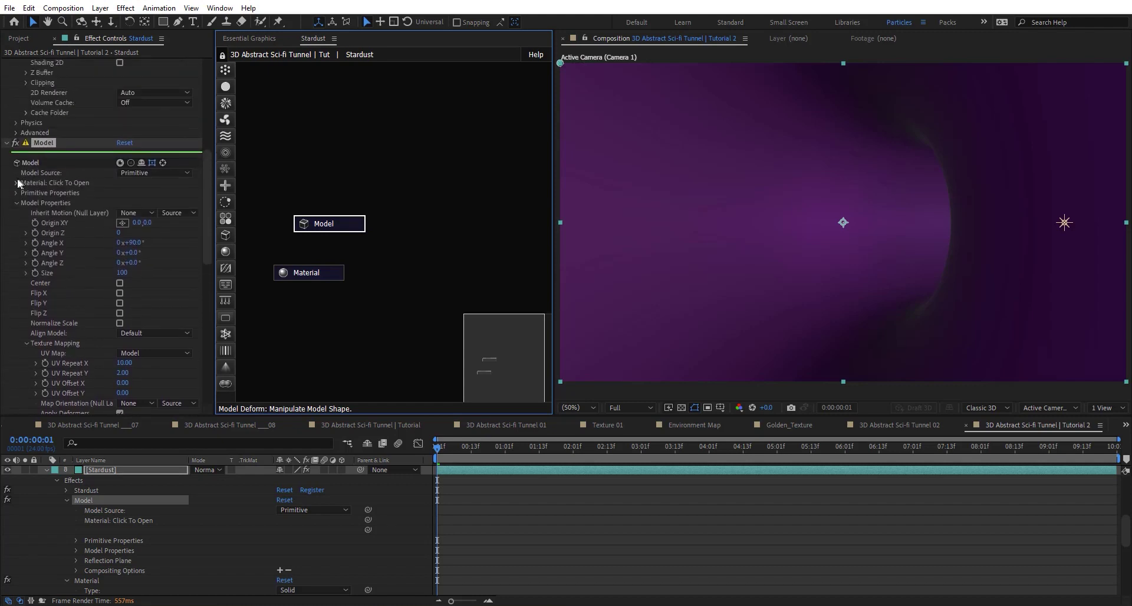
{"action": "left_click", "coordinate": [16, 193]}
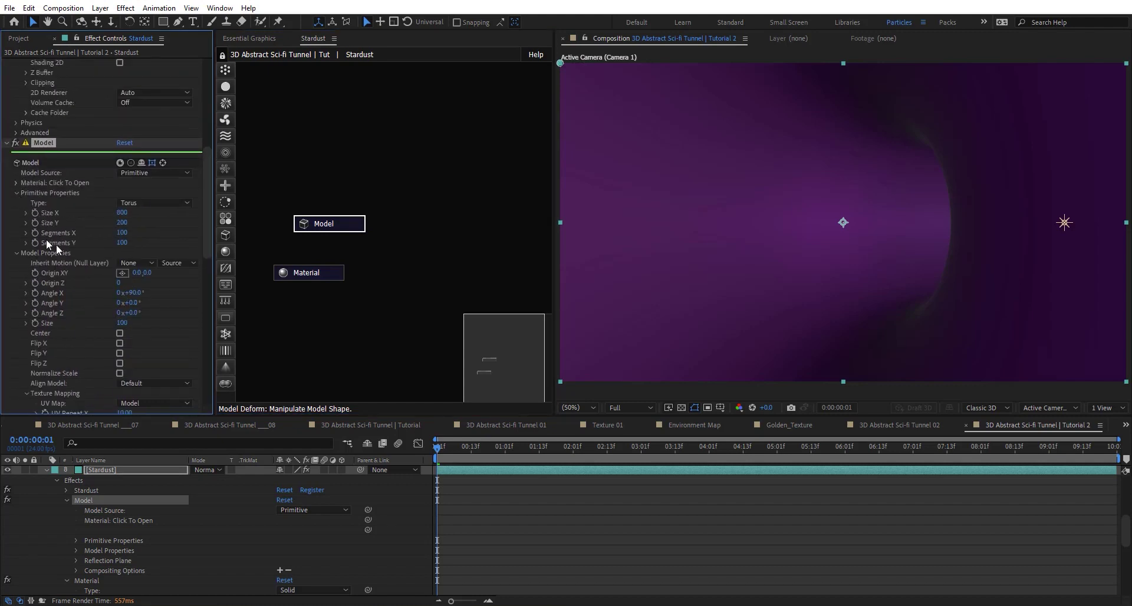
{"action": "scroll", "coordinate": [83, 261], "scroll_direction": "down", "scroll_amount": 9}
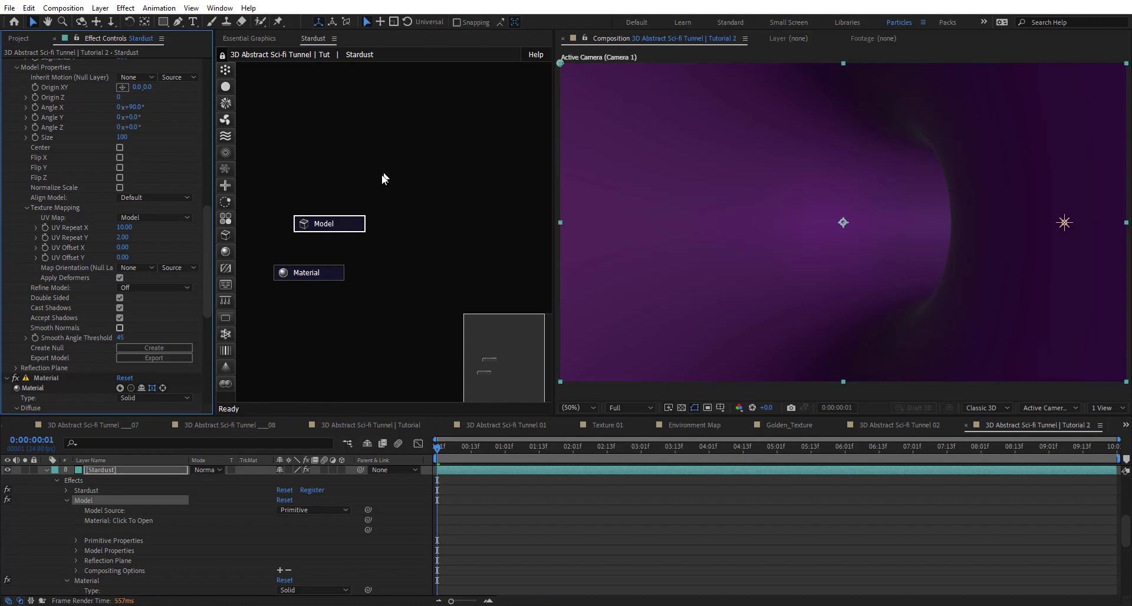
Step: Disable the Model node and move it just above the Material node in the Stardust graph
{"action": "right_click", "coordinate": [356, 223]}
{"action": "left_click", "coordinate": [386, 204]}
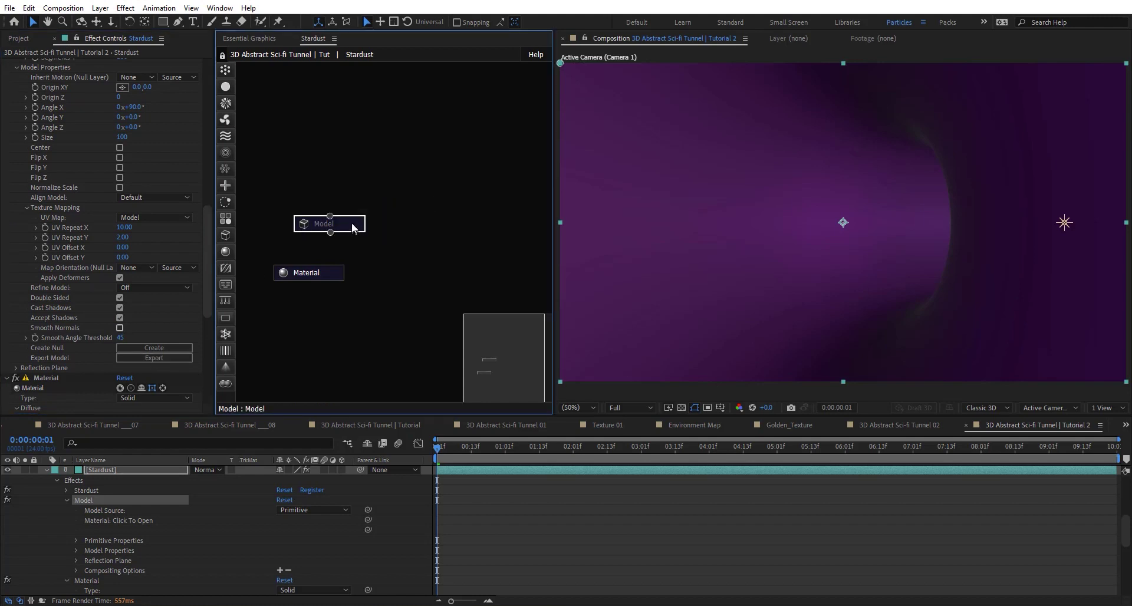
{"action": "left_click_drag", "start_coordinate": [352, 222], "coordinate": [302, 246]}
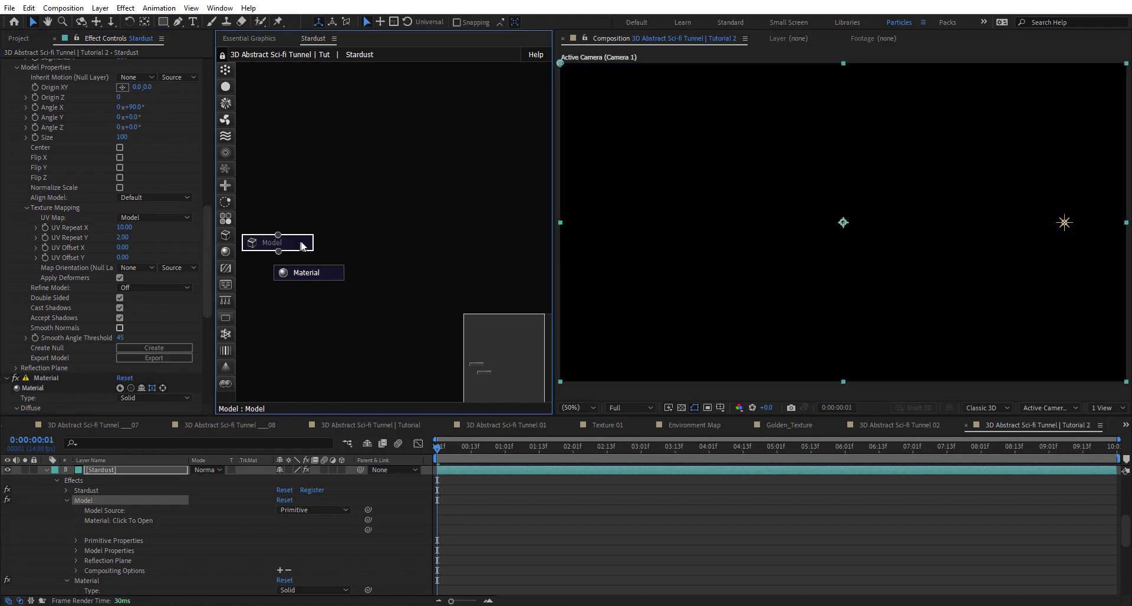
Step: Add an Emitter node connected to a new Particle node, with the Emitter's Type set to Object and Emitting set to Once
{"action": "left_click_drag", "start_coordinate": [226, 70], "coordinate": [347, 96]}
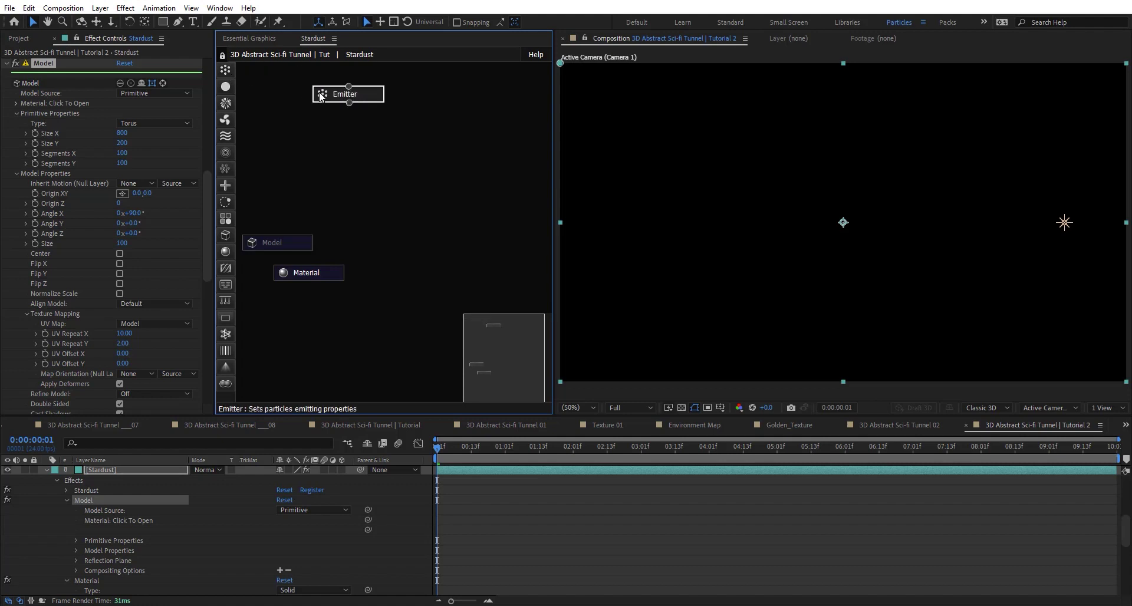
{"action": "left_click_drag", "start_coordinate": [227, 87], "coordinate": [358, 129]}
{"action": "left_click", "coordinate": [363, 92]}
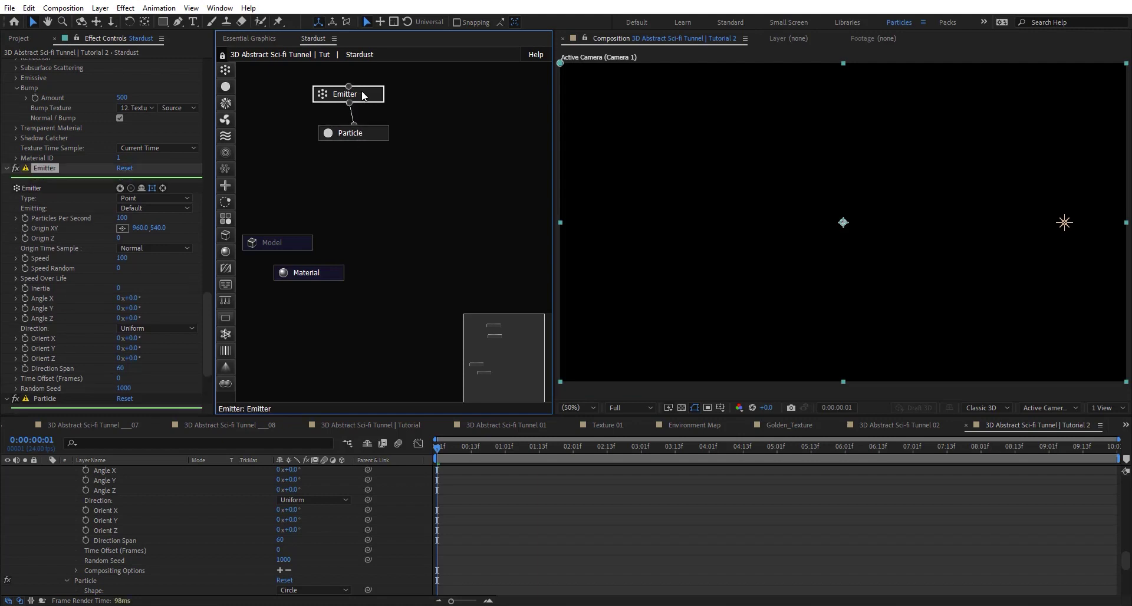
{"action": "left_click", "coordinate": [125, 199]}
{"action": "left_click", "coordinate": [181, 317]}
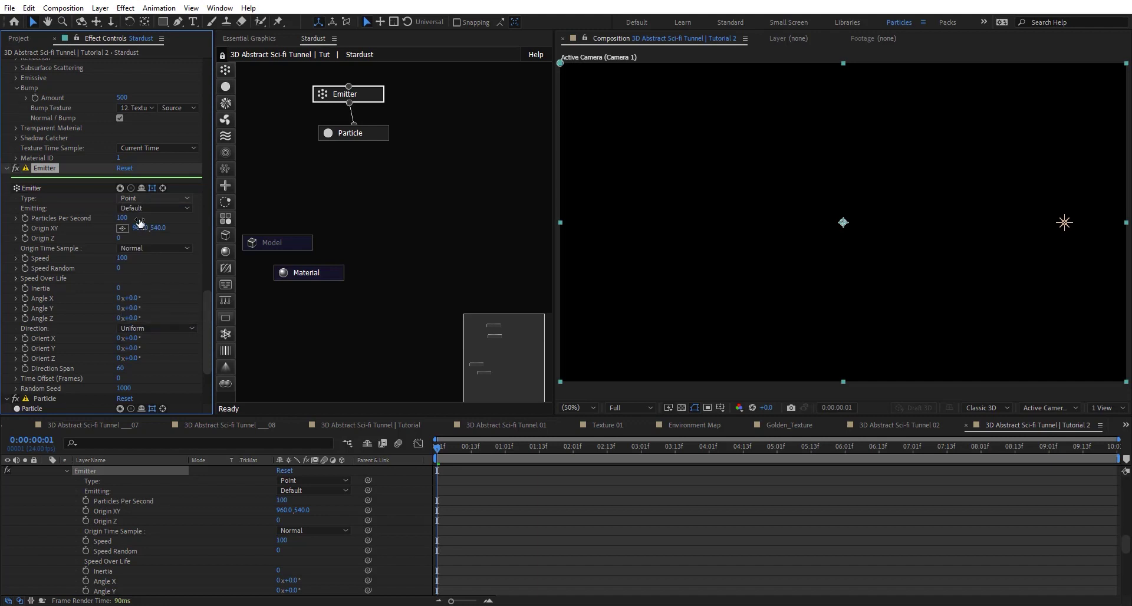
{"action": "left_click", "coordinate": [153, 208]}
{"action": "left_click", "coordinate": [142, 232]}
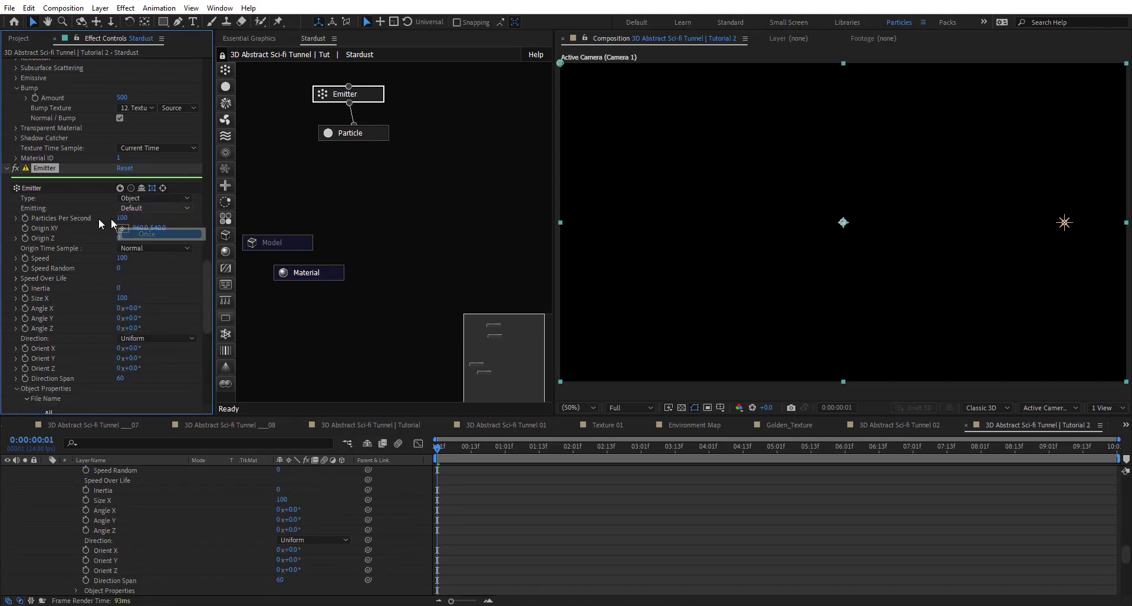
Step: Load the model file torus 01.obj from the OBj folder as the Emitter's object
{"action": "scroll", "coordinate": [86, 284], "scroll_direction": "down", "scroll_amount": 1}
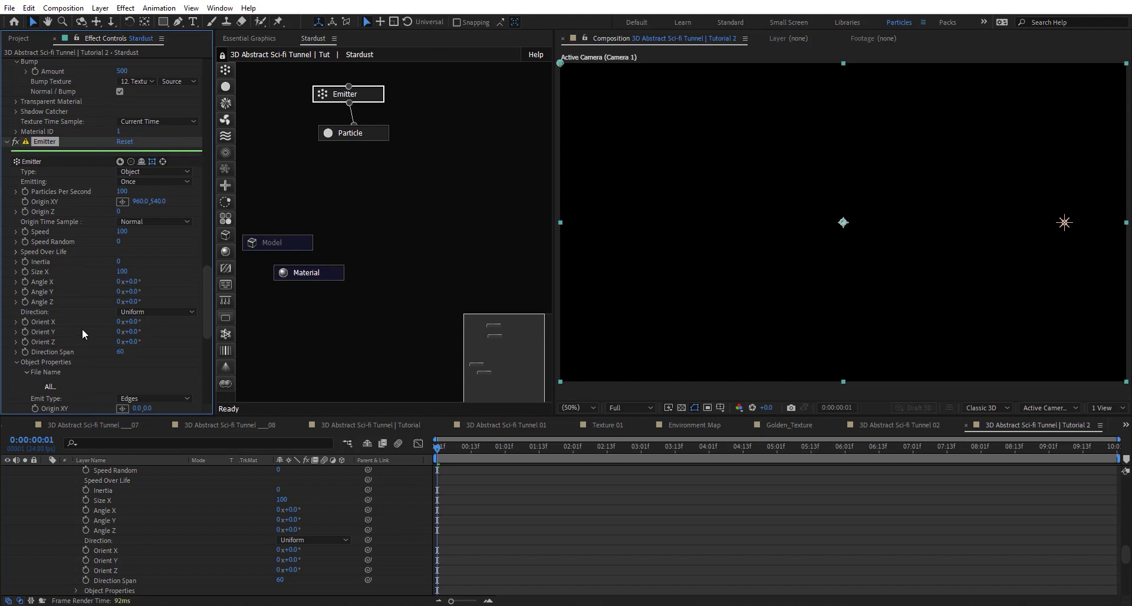
{"action": "scroll", "coordinate": [74, 348], "scroll_direction": "down", "scroll_amount": 1}
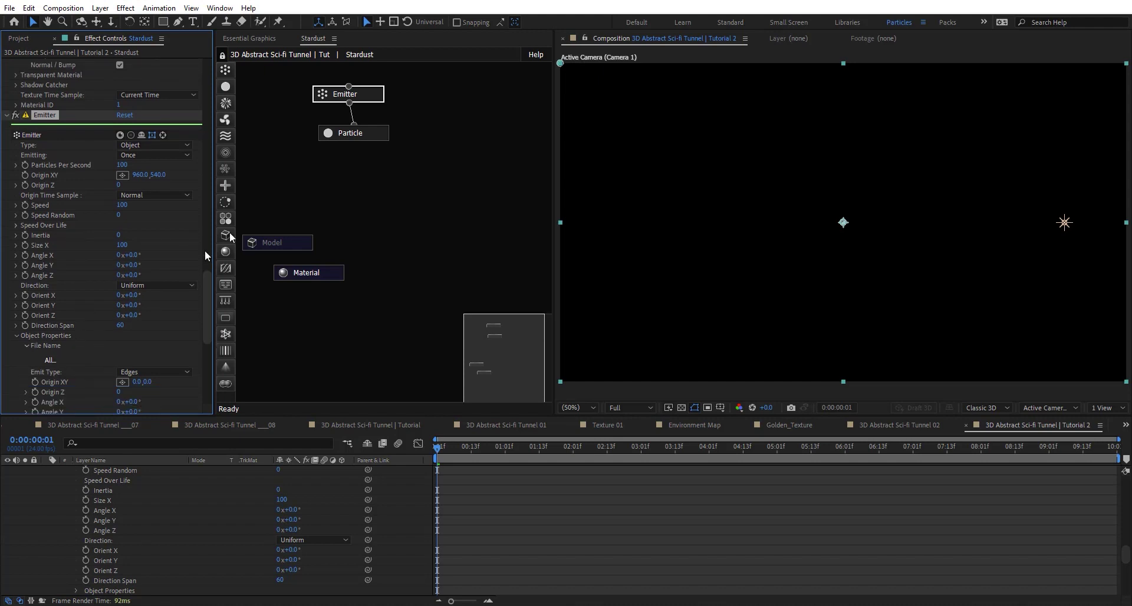
{"action": "left_click", "coordinate": [114, 356]}
{"action": "left_click", "coordinate": [731, 300]}
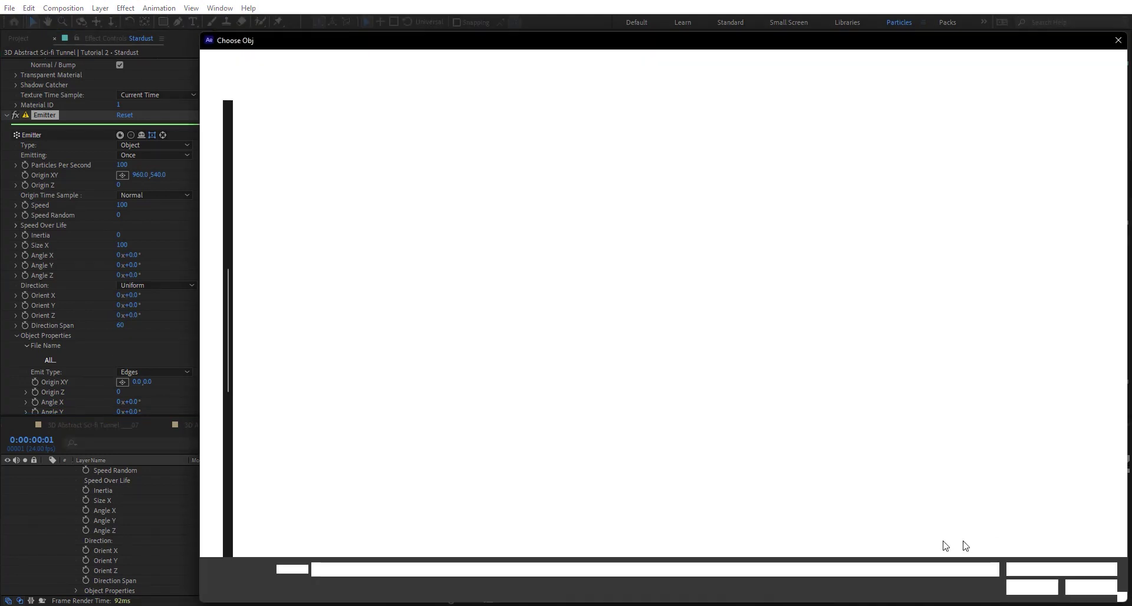
{"action": "left_click", "coordinate": [282, 147]}
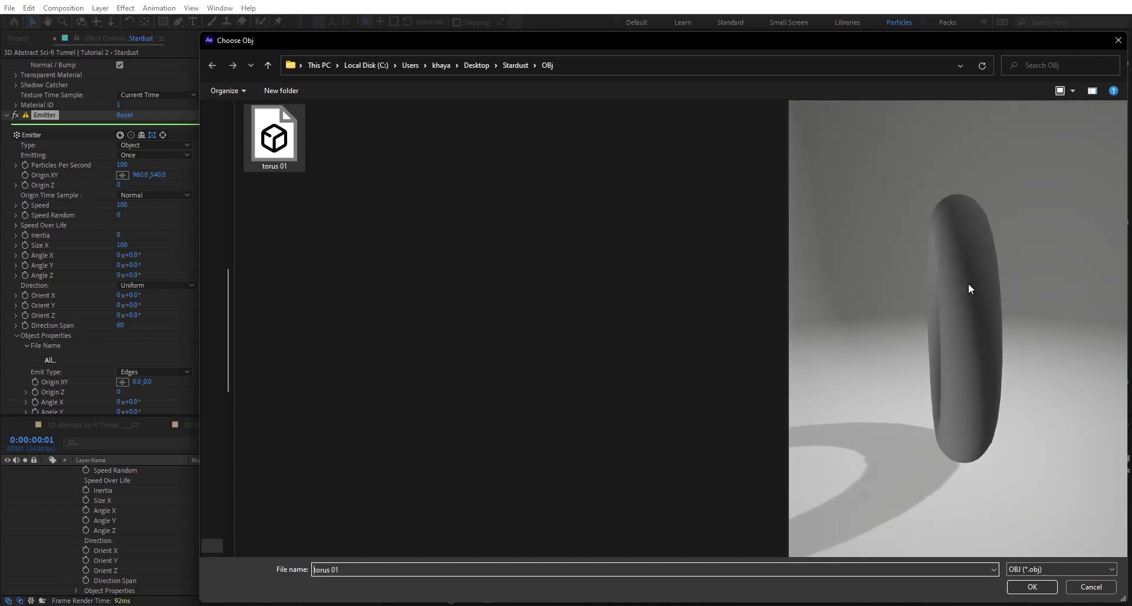
{"action": "left_click", "coordinate": [1032, 587]}
{"action": "left_click", "coordinate": [675, 319]}
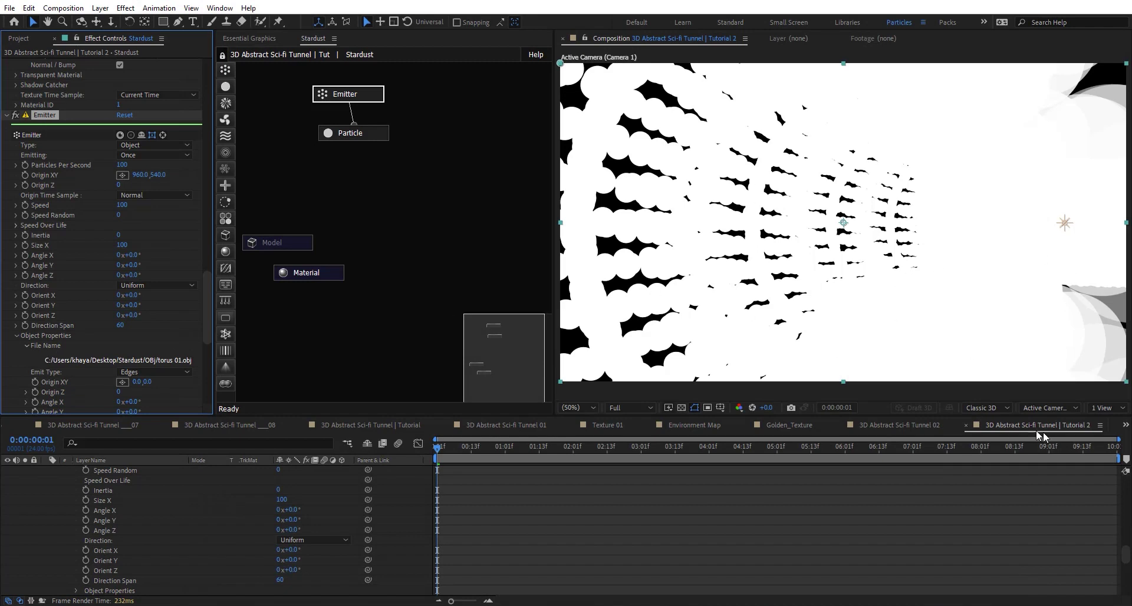
Step: Switch the composition viewer to 2 Views and look at the Emitter's Object Properties
{"action": "left_click", "coordinate": [1103, 408]}
{"action": "left_click", "coordinate": [1061, 429]}
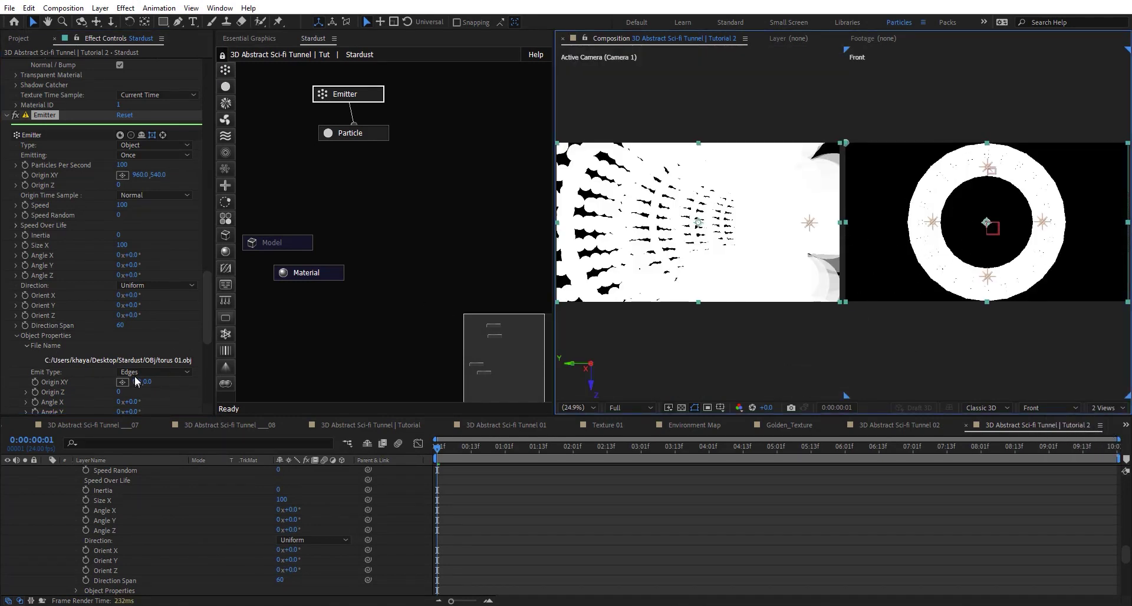
{"action": "scroll", "coordinate": [126, 342], "scroll_direction": "down", "scroll_amount": 3}
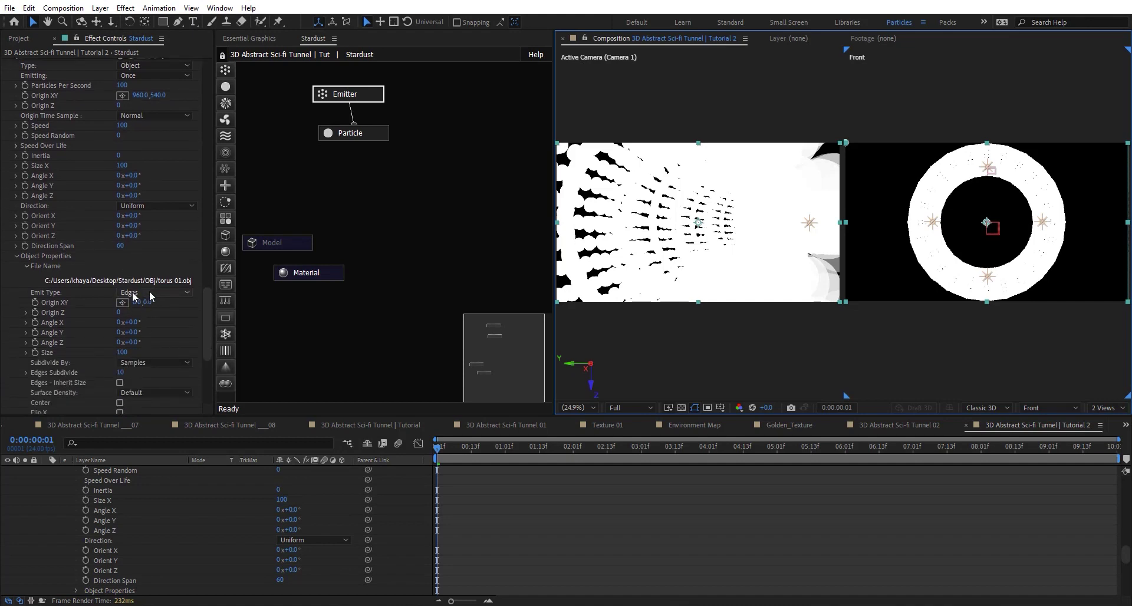
Step: Set the Particle's Size (Pixels) to 1 in its Particle Properties
{"action": "left_click", "coordinate": [376, 134]}
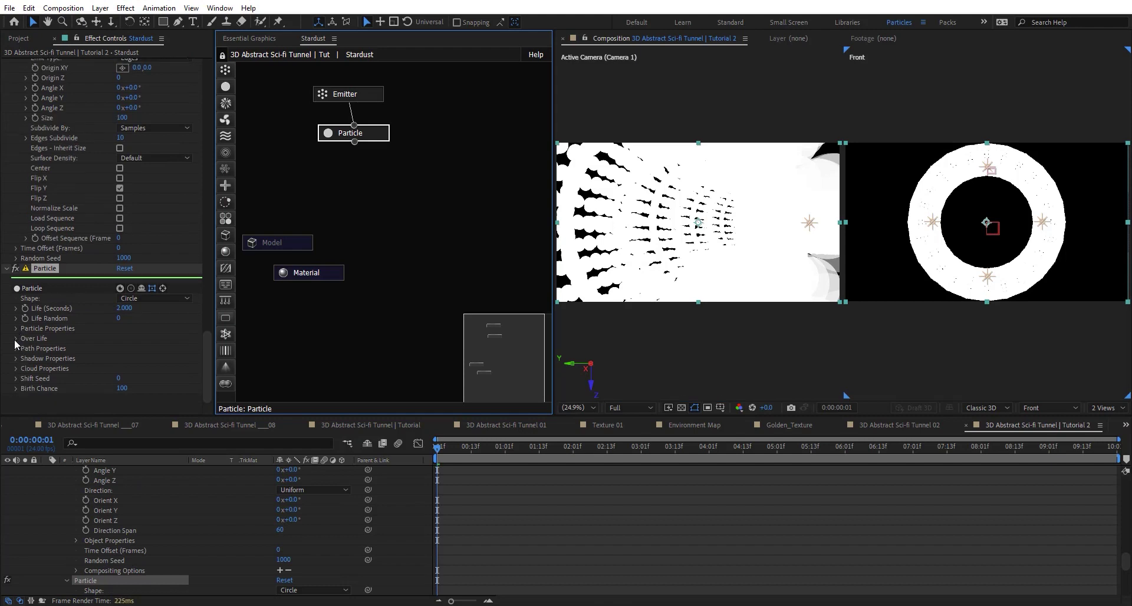
{"action": "left_click", "coordinate": [16, 329]}
{"action": "scroll", "coordinate": [68, 342], "scroll_direction": "down", "scroll_amount": 2}
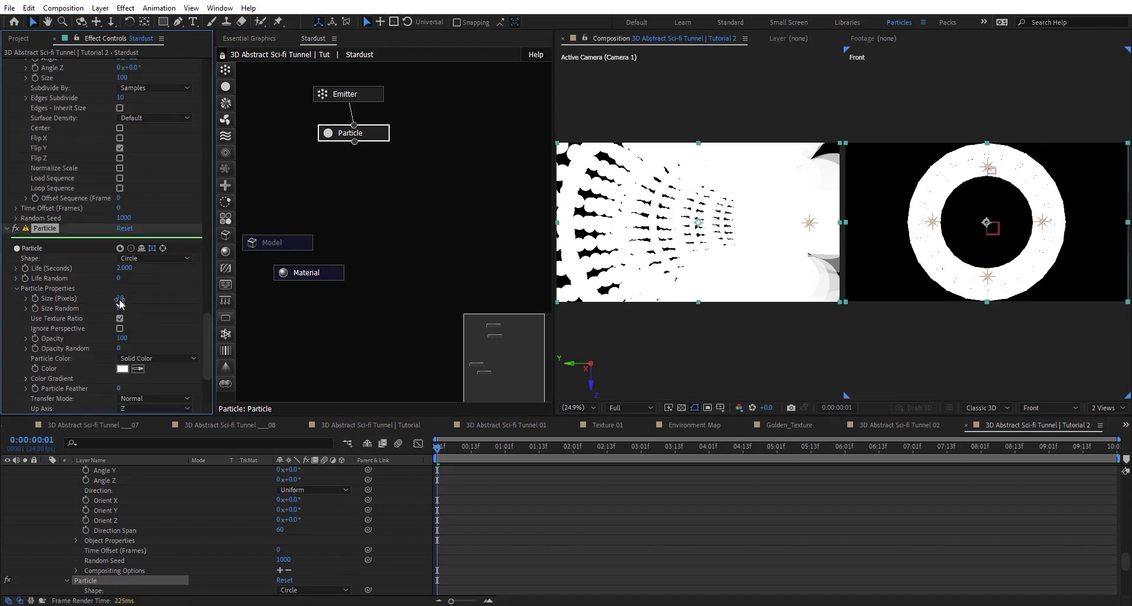
{"action": "left_click", "coordinate": [120, 299]}
{"action": "type", "text": "1"}
{"action": "key", "text": "Return"}
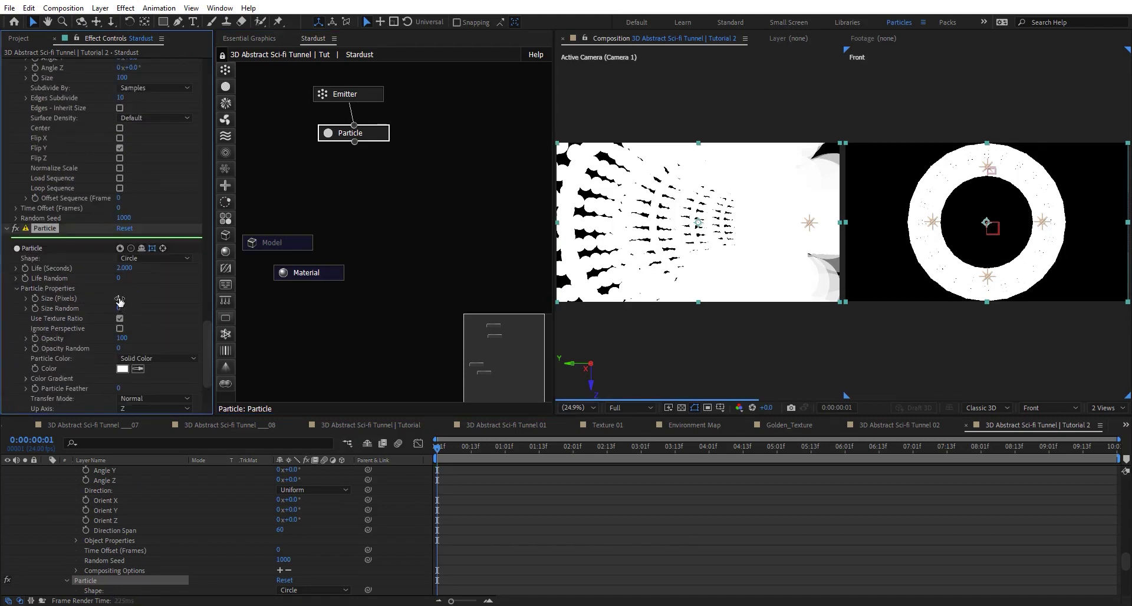
Step: Set the Particle's Life (Seconds) to 20 and check the particles' motion up to 0:00:04:04
{"action": "left_click", "coordinate": [126, 267]}
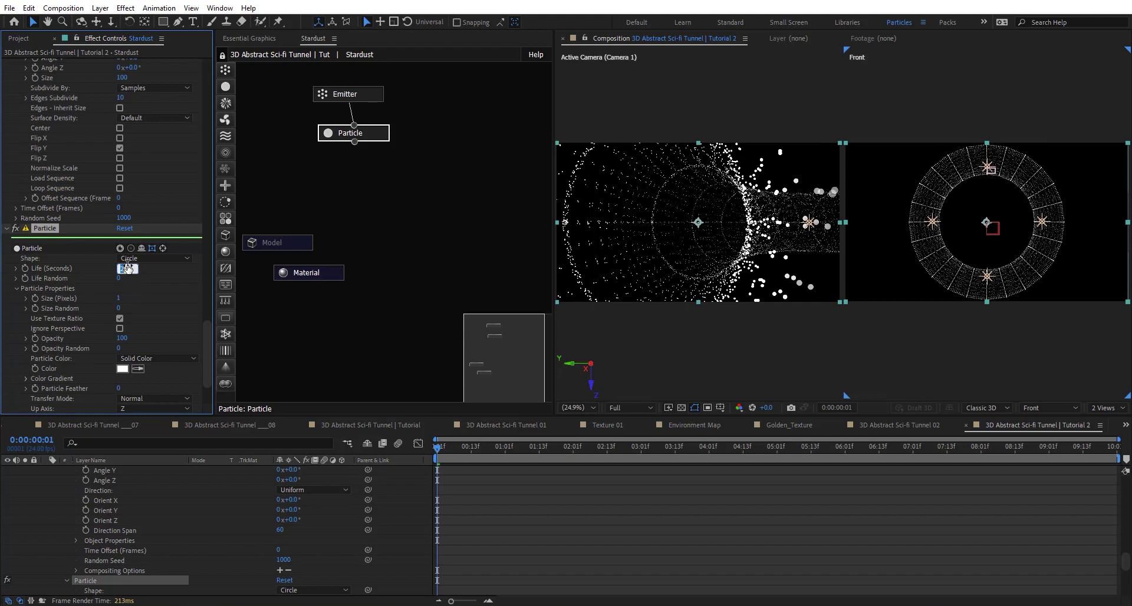
{"action": "type", "text": "20"}
{"action": "key", "text": "Return"}
{"action": "left_click_drag", "start_coordinate": [533, 451], "coordinate": [717, 443]}
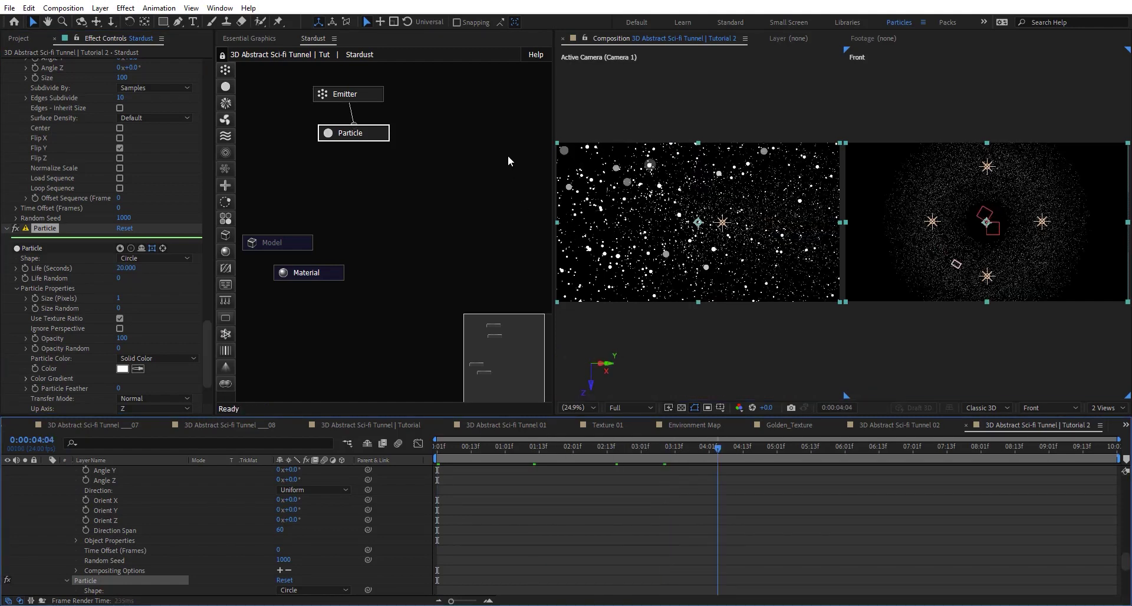
Step: Set the Emitter's Speed to 0 and check the particle torus along the timeline, ending at 0:00:03:12
{"action": "left_click", "coordinate": [347, 93]}
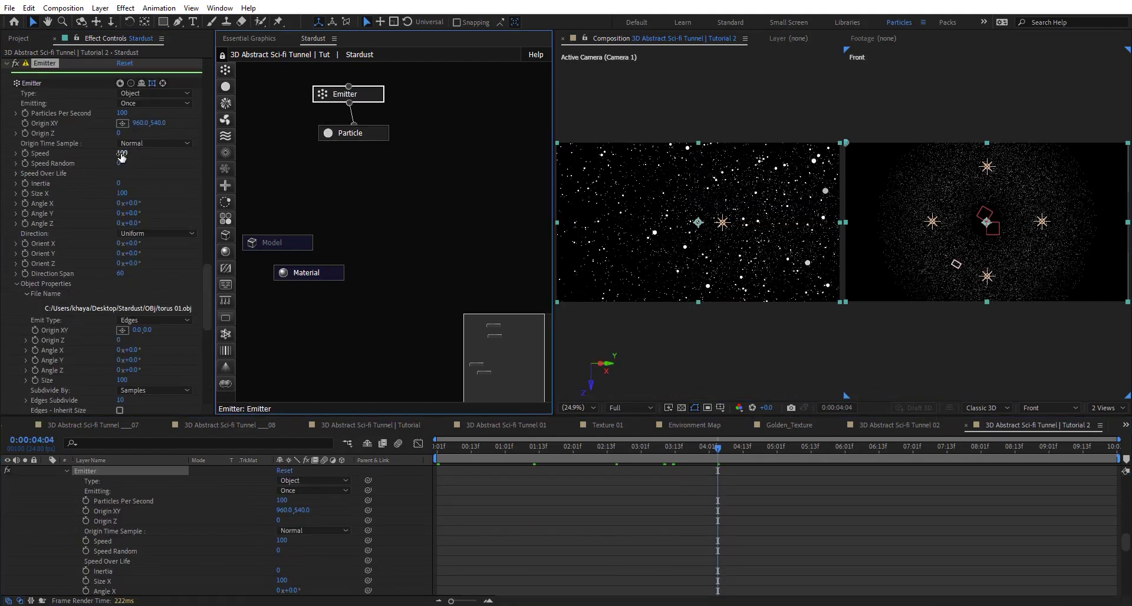
{"action": "left_click", "coordinate": [122, 153]}
{"action": "type", "text": "0"}
{"action": "key", "text": "Return"}
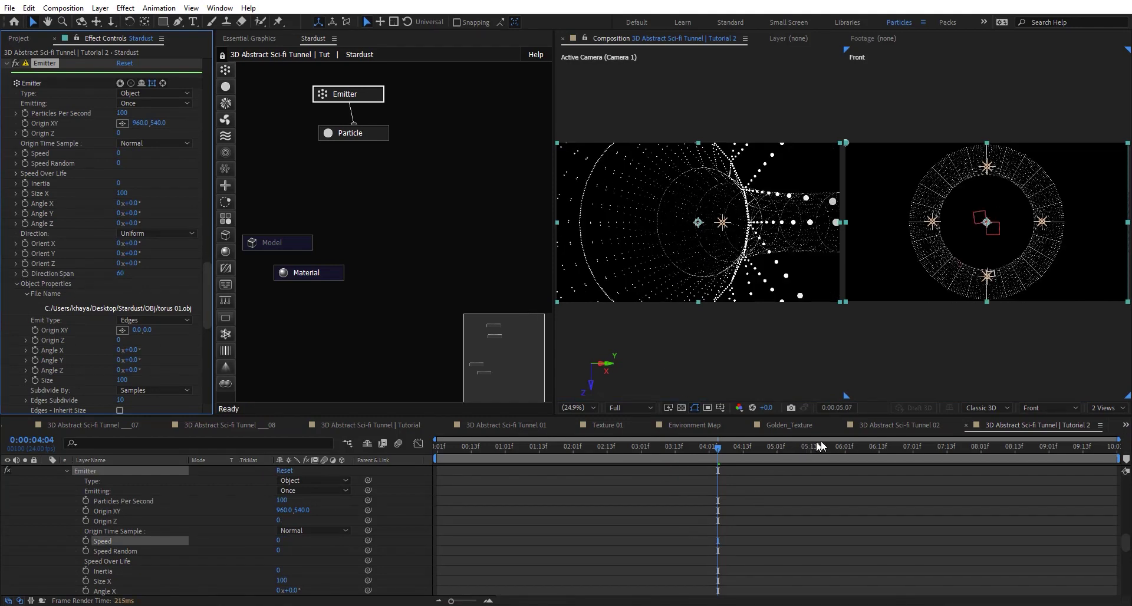
{"action": "left_click_drag", "start_coordinate": [821, 444], "coordinate": [673, 444]}
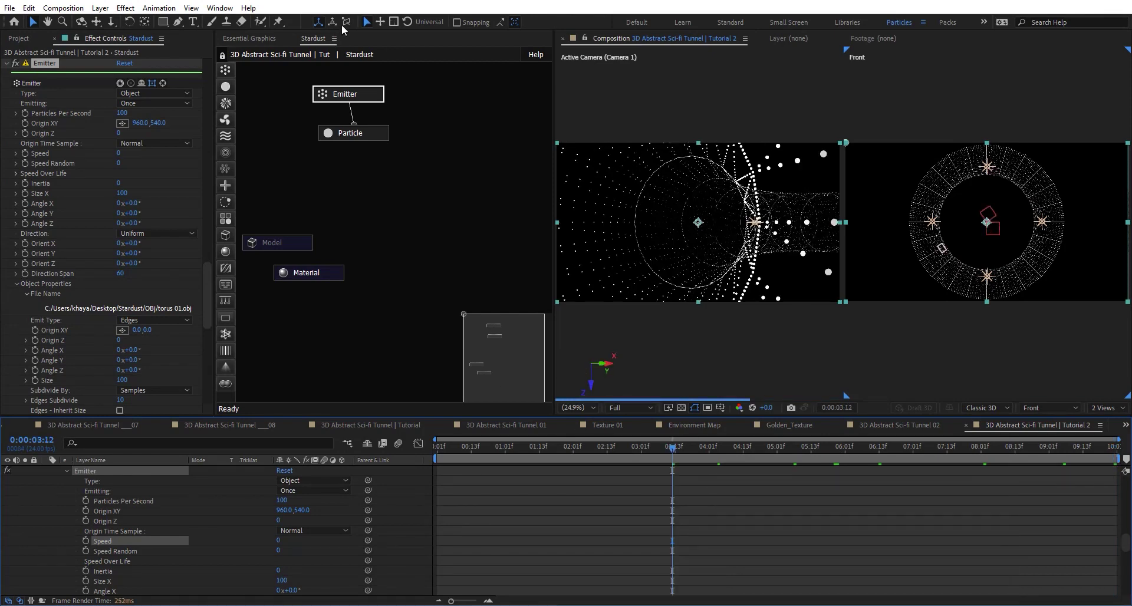
Step: Increase the Emitter's Size X to 178
{"action": "left_click_drag", "start_coordinate": [122, 194], "coordinate": [172, 192]}
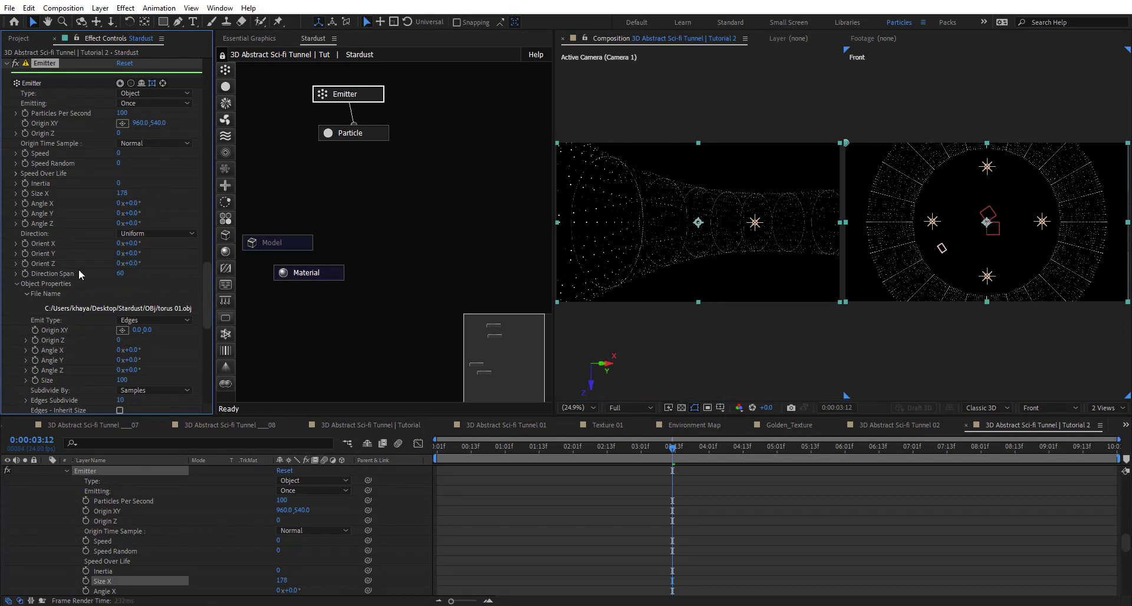
{"action": "scroll", "coordinate": [79, 269], "scroll_direction": "down", "scroll_amount": 4}
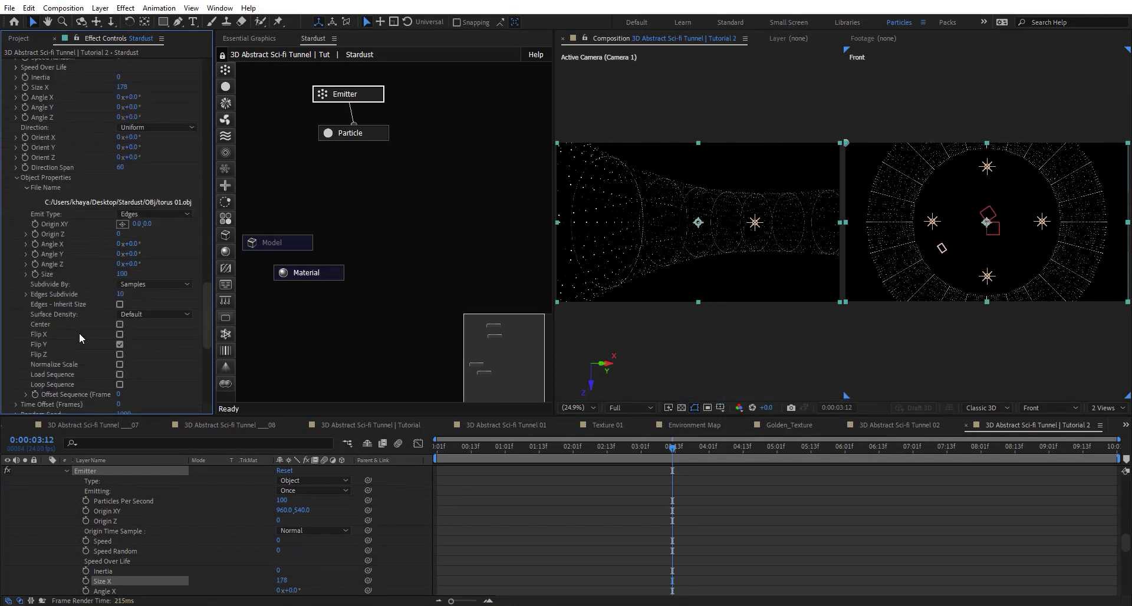
Step: Turn on Normalize Scale for the emitter's torus object and set the emitter's Size X to 2000
{"action": "left_click", "coordinate": [120, 365]}
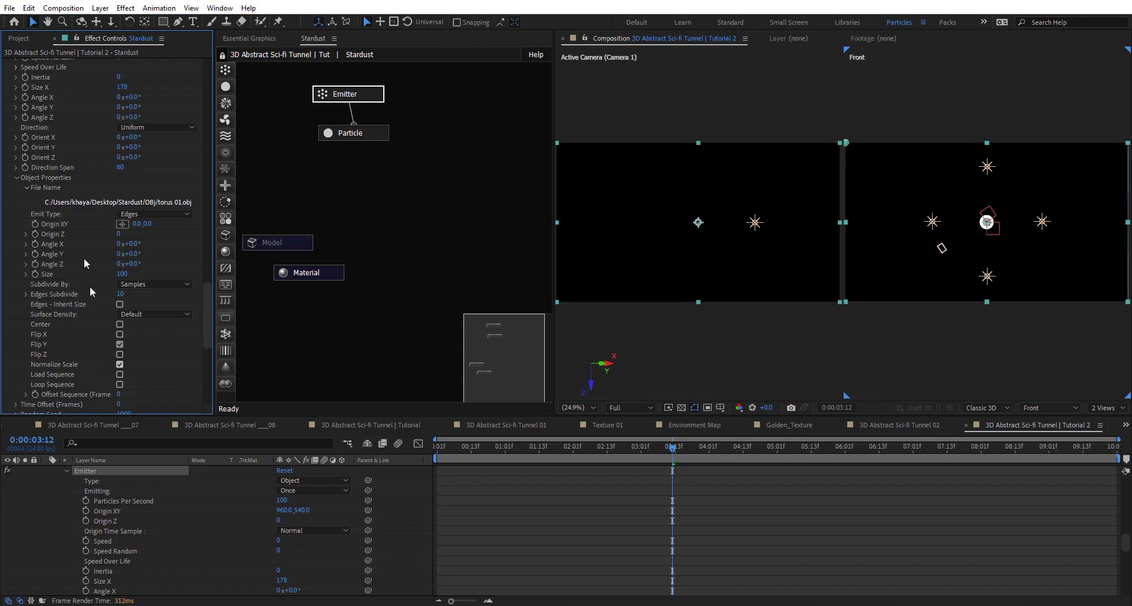
{"action": "scroll", "coordinate": [111, 121], "scroll_direction": "up", "scroll_amount": 2}
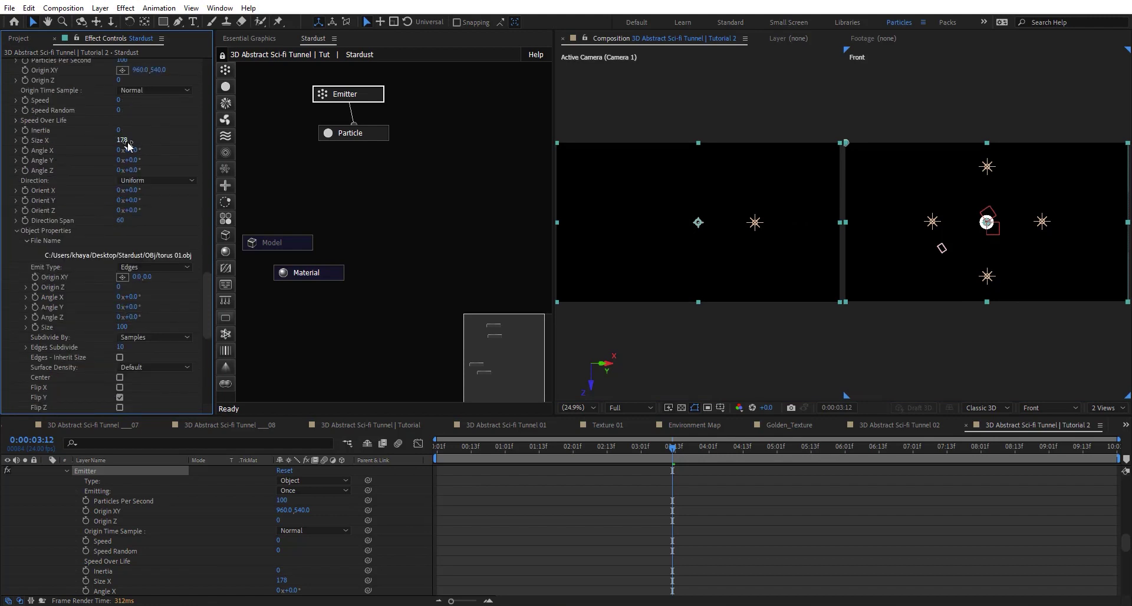
{"action": "left_click", "coordinate": [127, 141]}
{"action": "key", "text": "Return"}
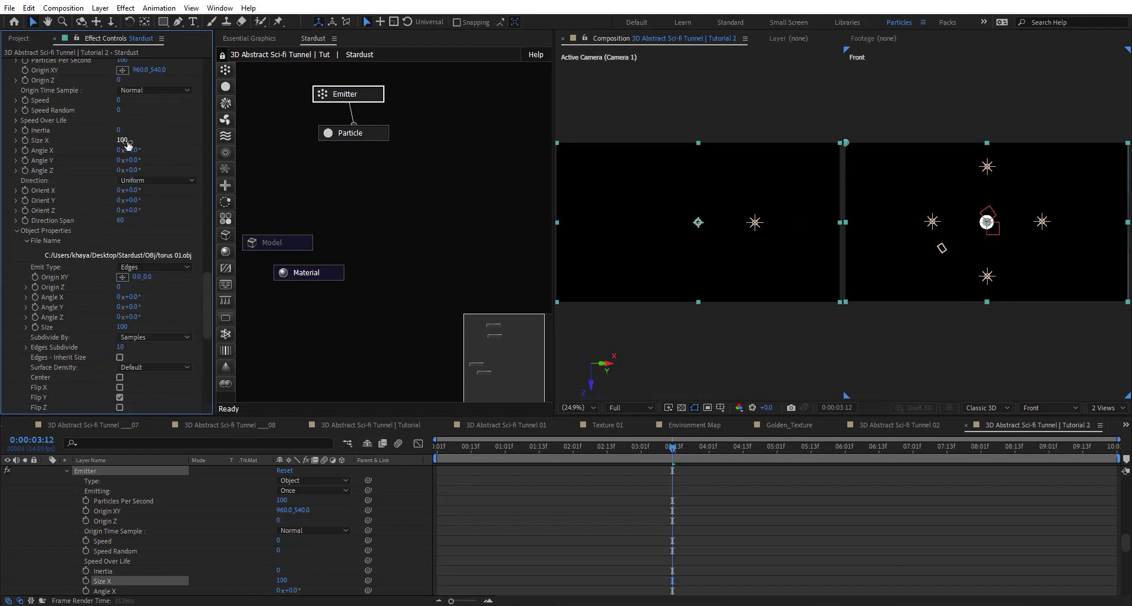
{"action": "left_click", "coordinate": [127, 142]}
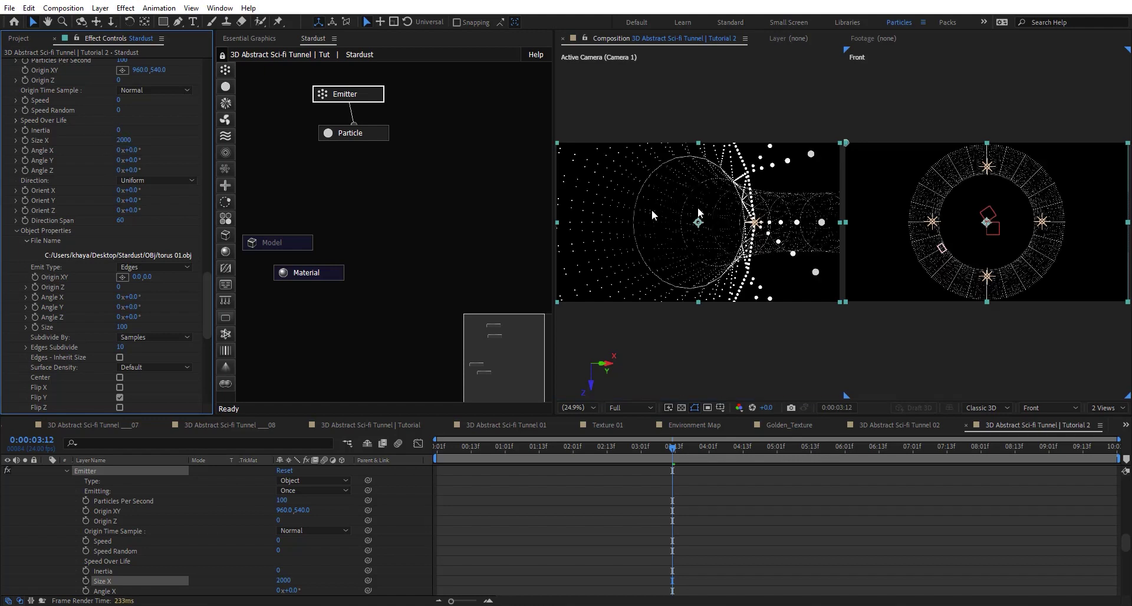
Step: Change the emit type of the emitter's torus object to Surface
{"action": "scroll", "coordinate": [73, 330], "scroll_direction": "down", "scroll_amount": 3}
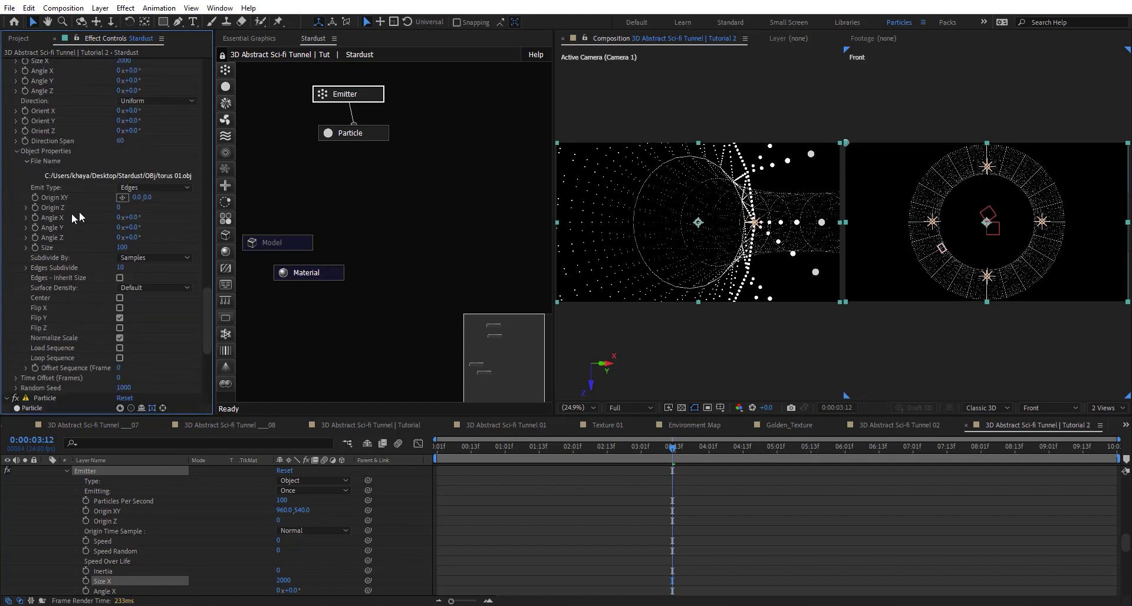
{"action": "left_click", "coordinate": [145, 189]}
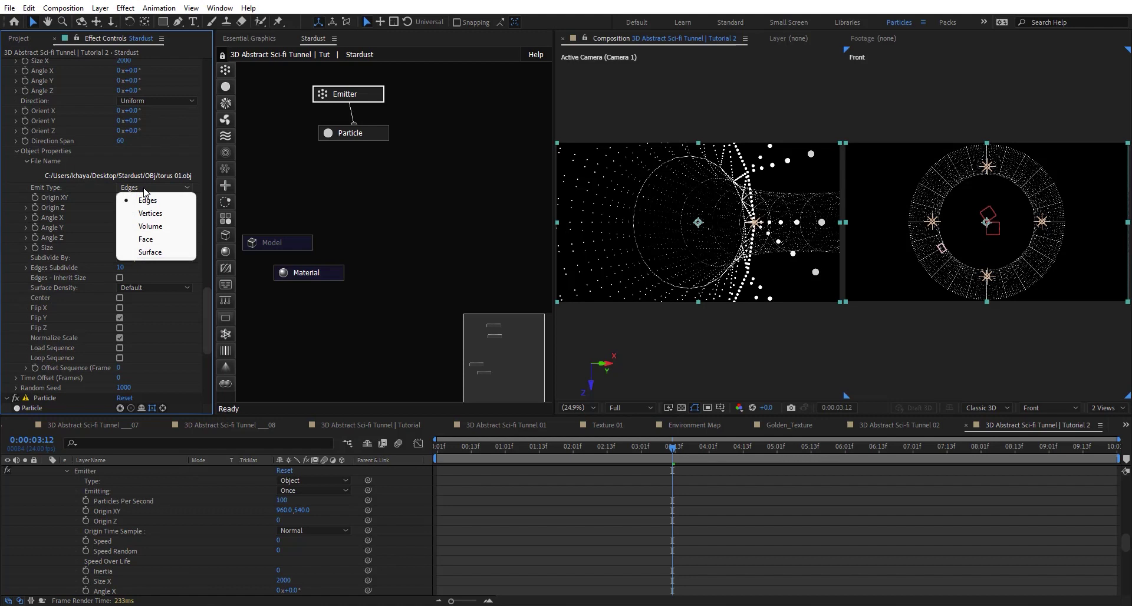
{"action": "left_click", "coordinate": [158, 256]}
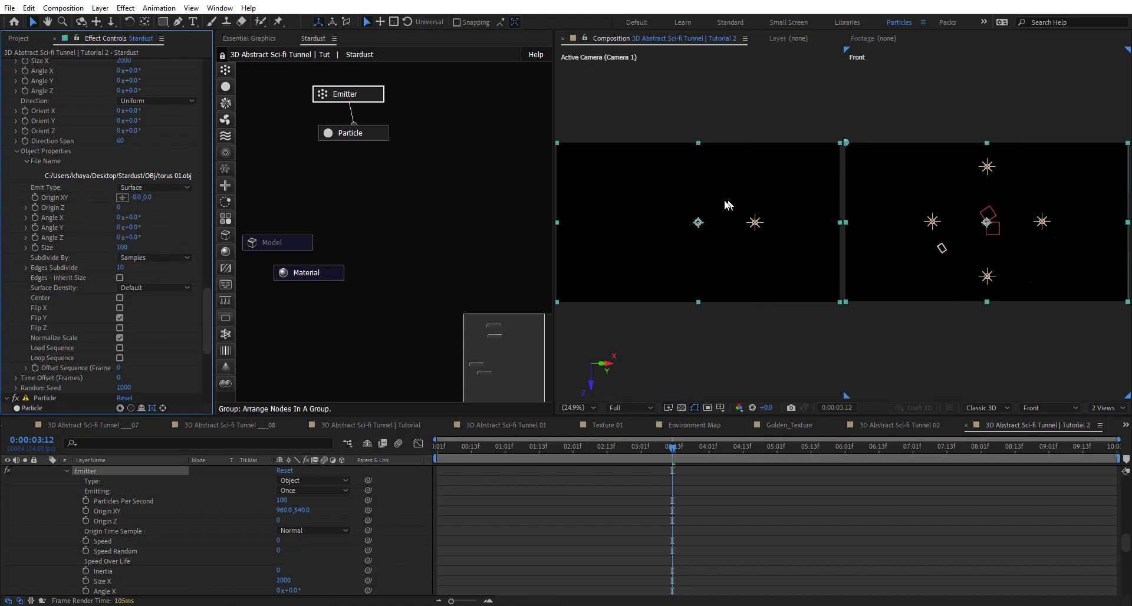
Step: Set the particle shape to Model and connect a new Model node to the Particle node
{"action": "left_click", "coordinate": [354, 133]}
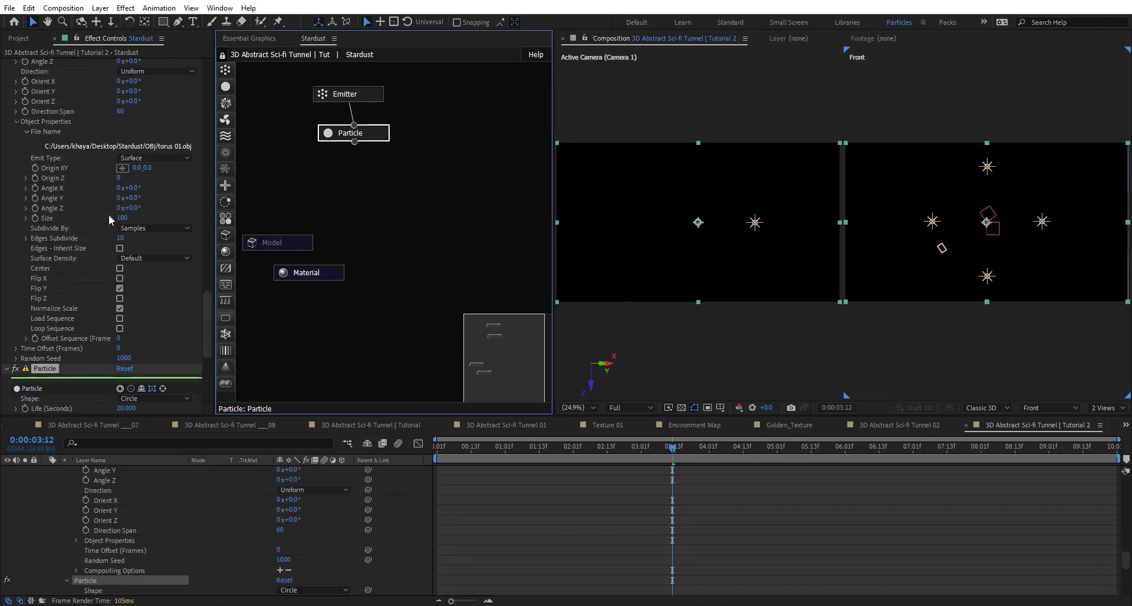
{"action": "left_click", "coordinate": [167, 265]}
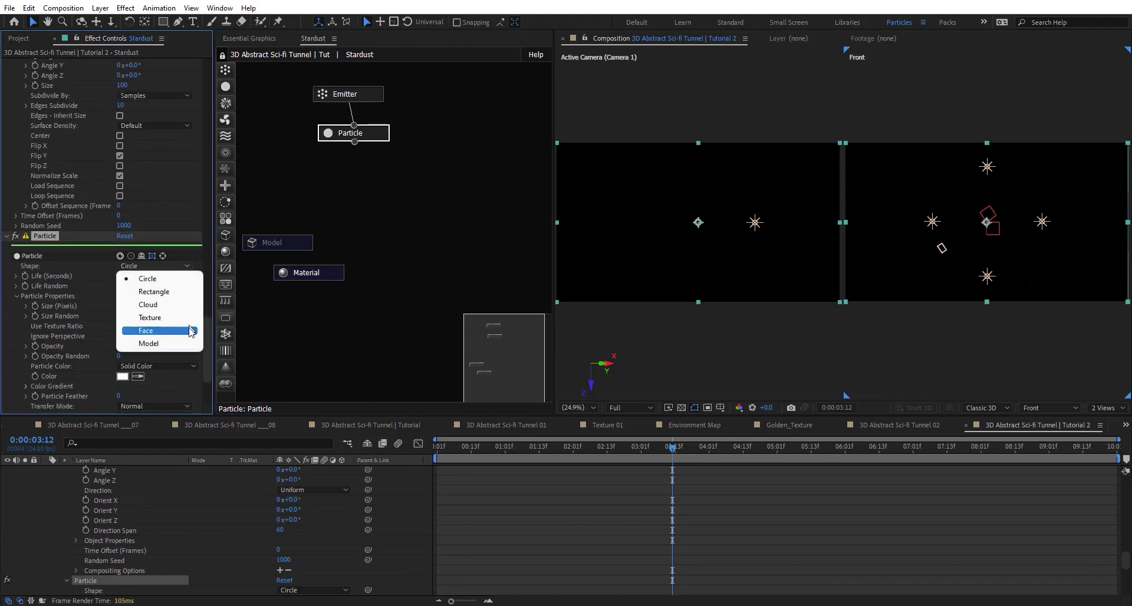
{"action": "left_click", "coordinate": [179, 344]}
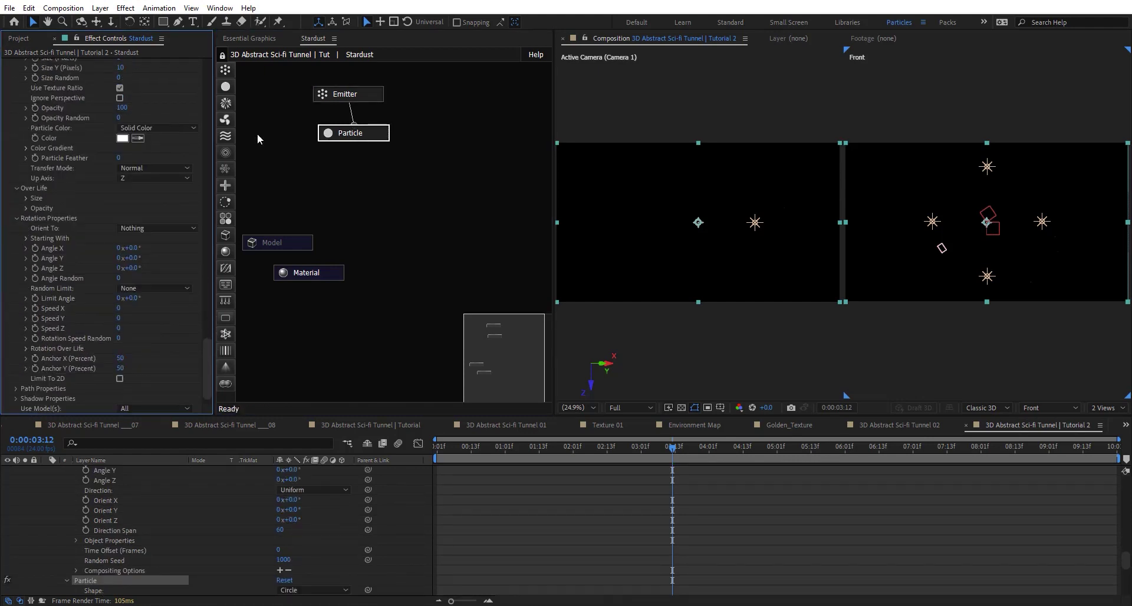
{"action": "left_click", "coordinate": [227, 234]}
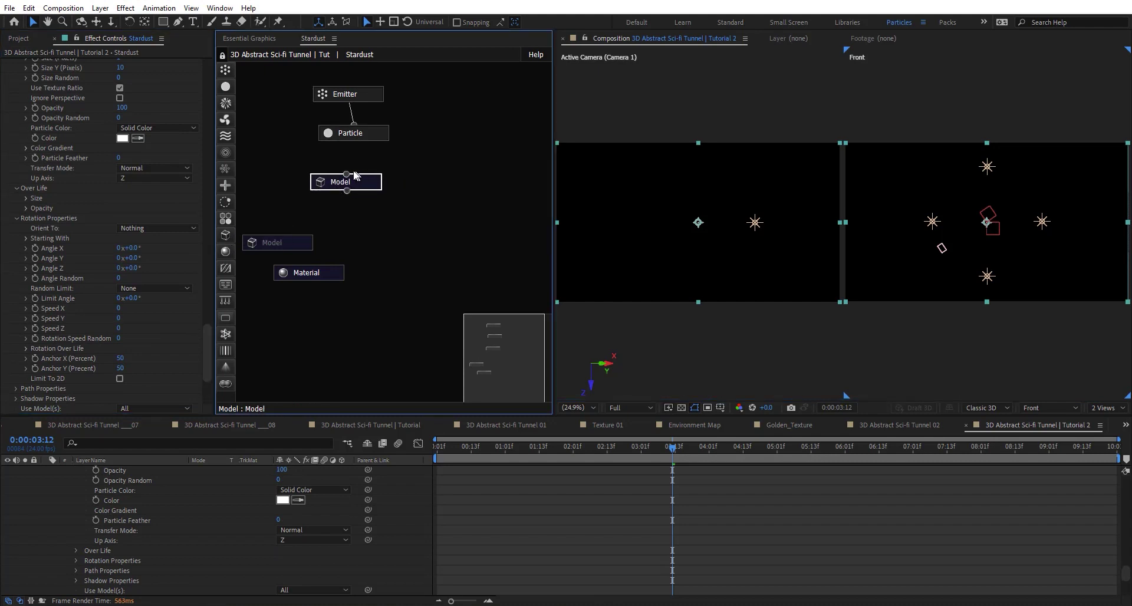
{"action": "left_click_drag", "start_coordinate": [347, 174], "coordinate": [351, 134]}
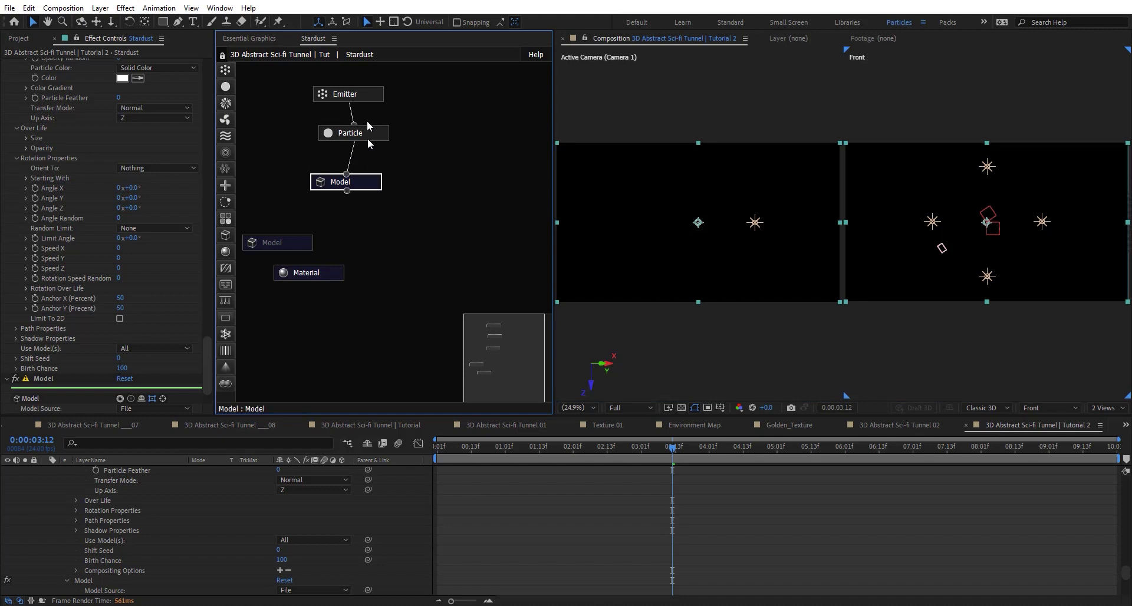
Step: Set the emitter's Particles Per Second to 50000
{"action": "left_click", "coordinate": [360, 97]}
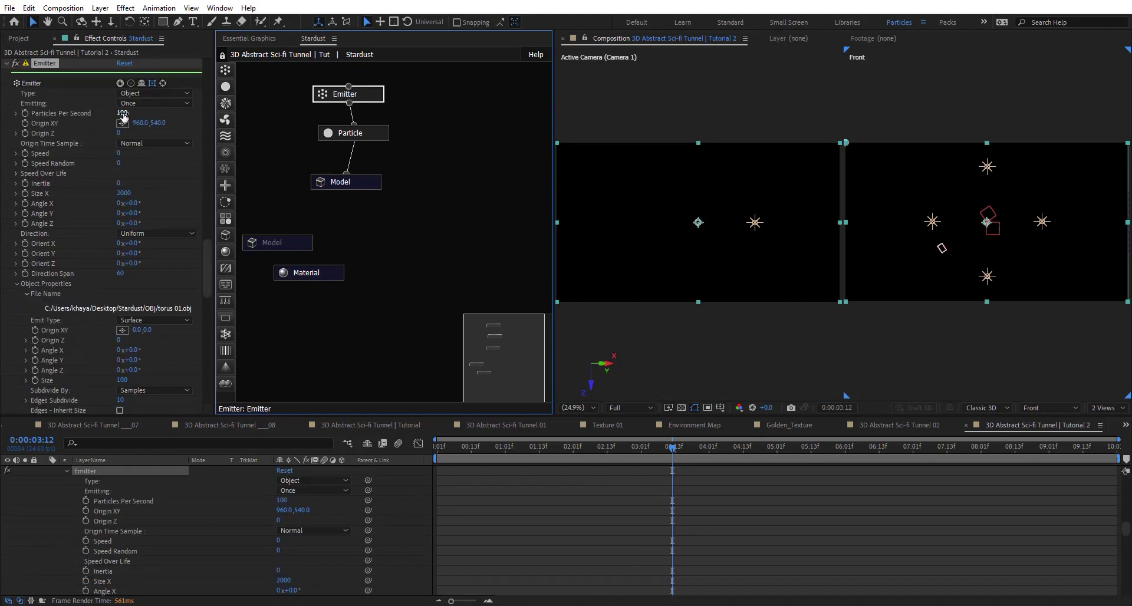
{"action": "left_click", "coordinate": [124, 114]}
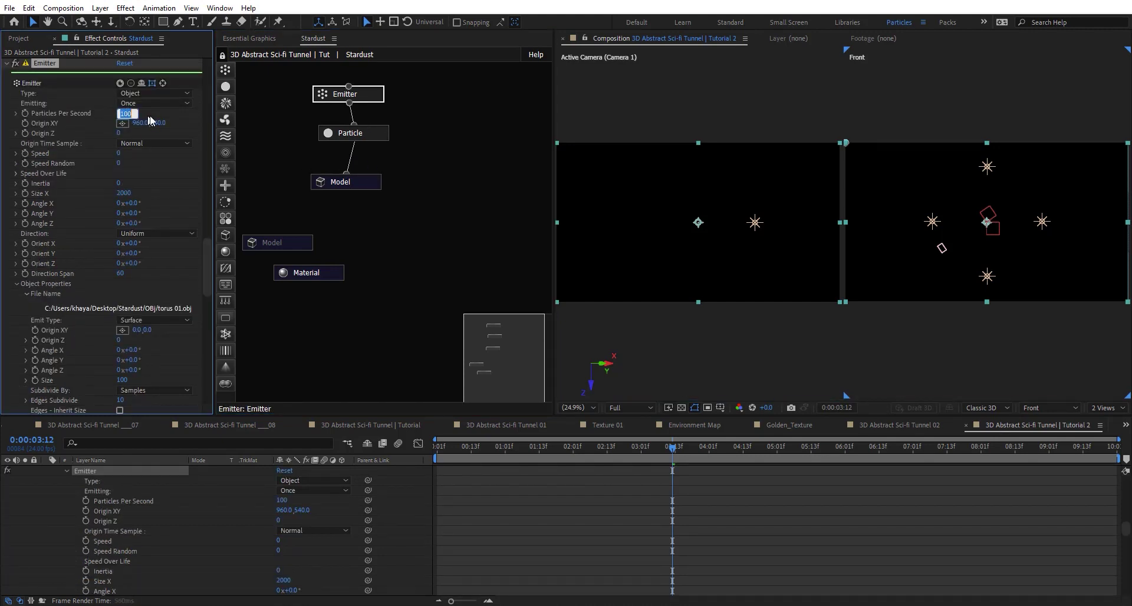
{"action": "key", "text": "Return"}
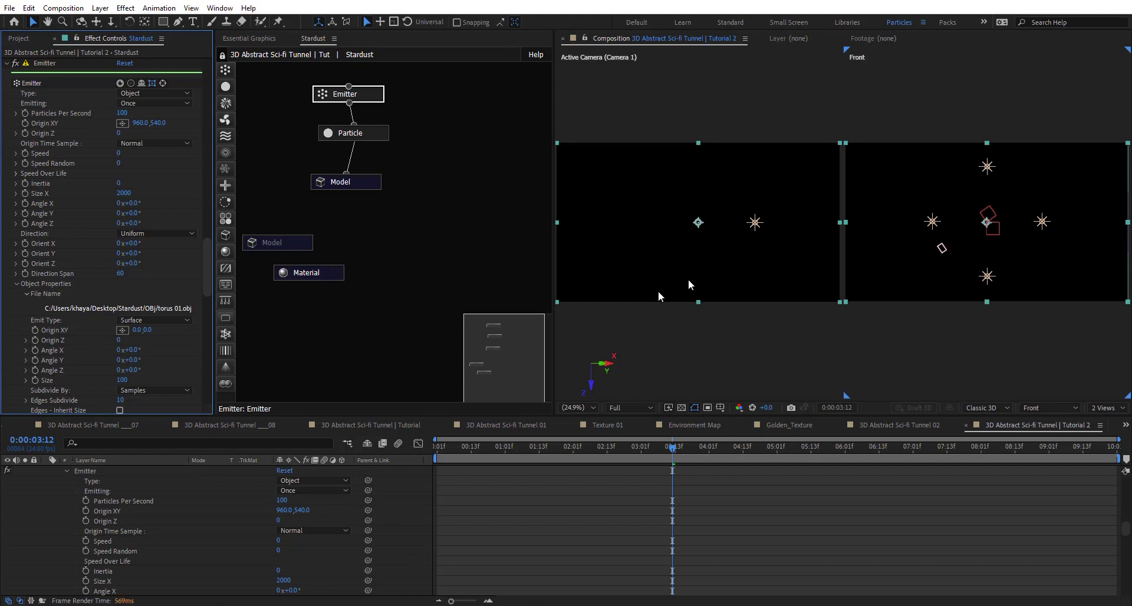
{"action": "left_click", "coordinate": [123, 114]}
{"action": "key", "text": "Return"}
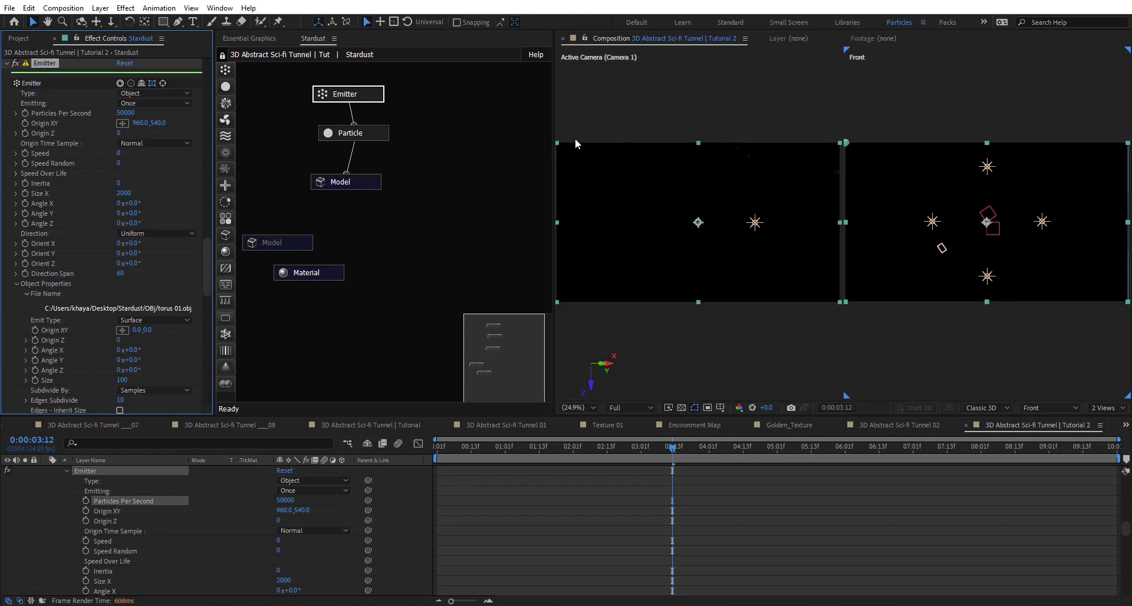
Step: Switch the model source of the Model node connected to the particle to Primitive
{"action": "left_click", "coordinate": [372, 133]}
{"action": "scroll", "coordinate": [81, 252], "scroll_direction": "down", "scroll_amount": 5}
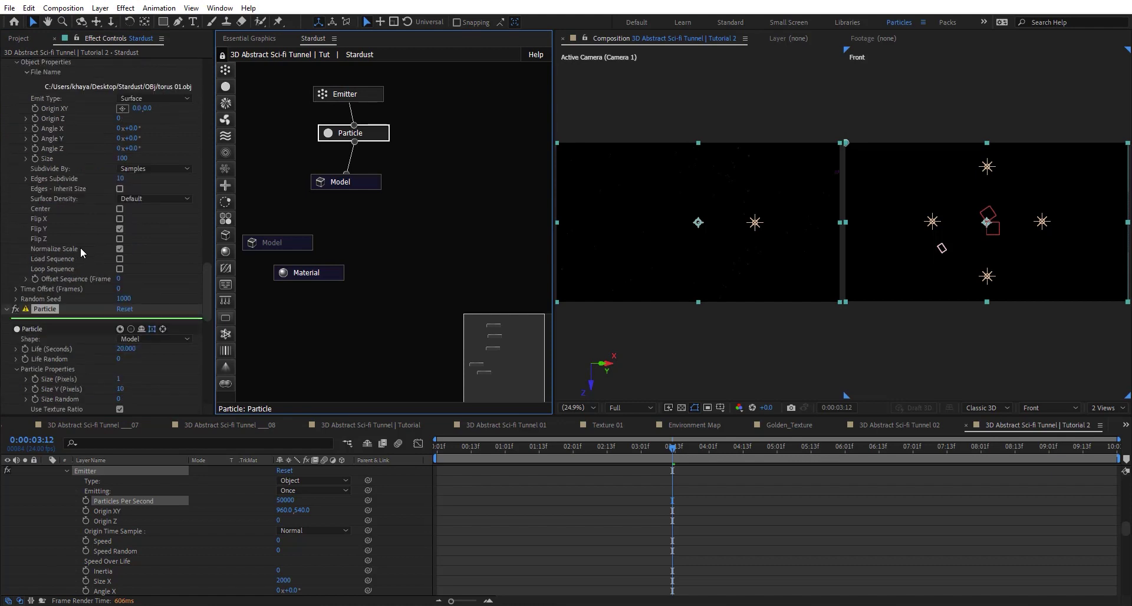
{"action": "left_click", "coordinate": [354, 182]}
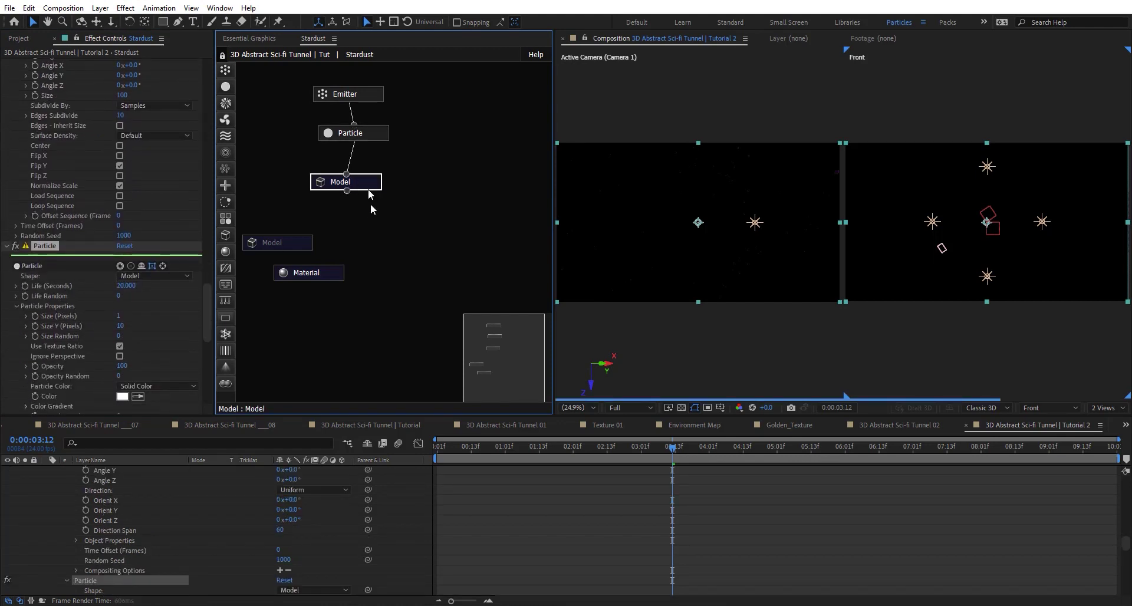
{"action": "scroll", "coordinate": [107, 369], "scroll_direction": "down", "scroll_amount": 4}
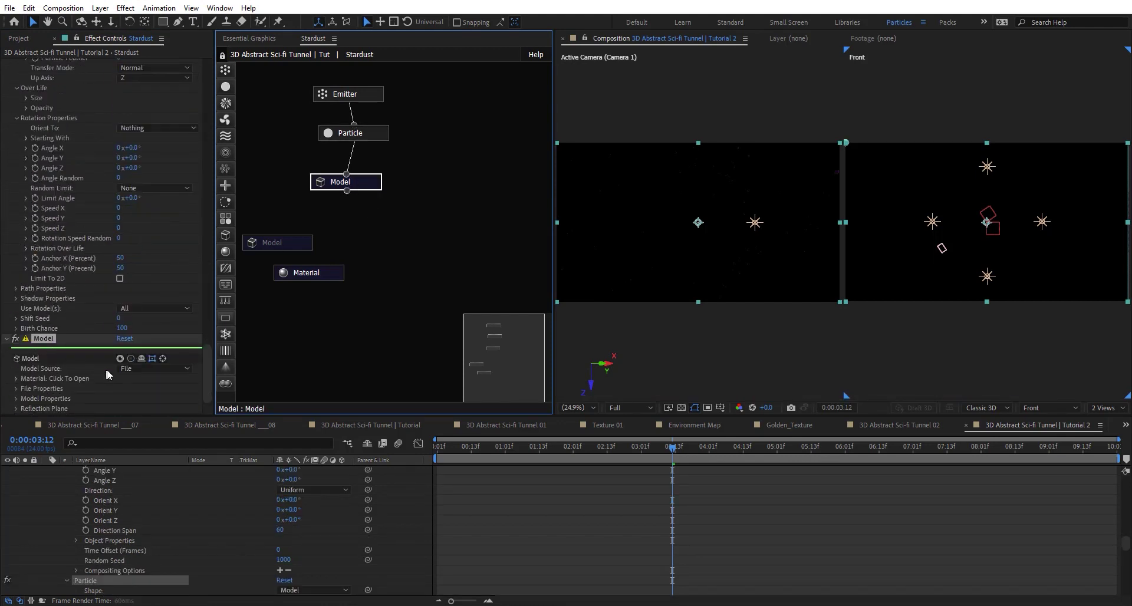
{"action": "left_click", "coordinate": [146, 358]}
{"action": "left_click", "coordinate": [163, 386]}
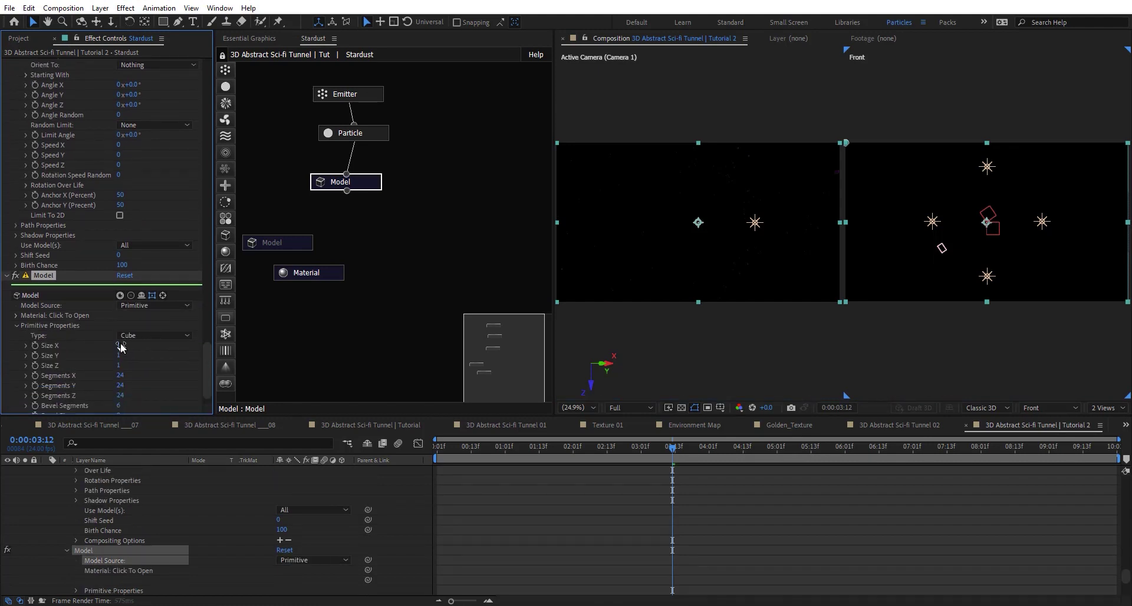
Step: Set the cube primitive's Size X, Size Y and Size Z to 100 each
{"action": "left_click", "coordinate": [120, 346]}
{"action": "type", "text": "100"}
{"action": "key", "text": "Return"}
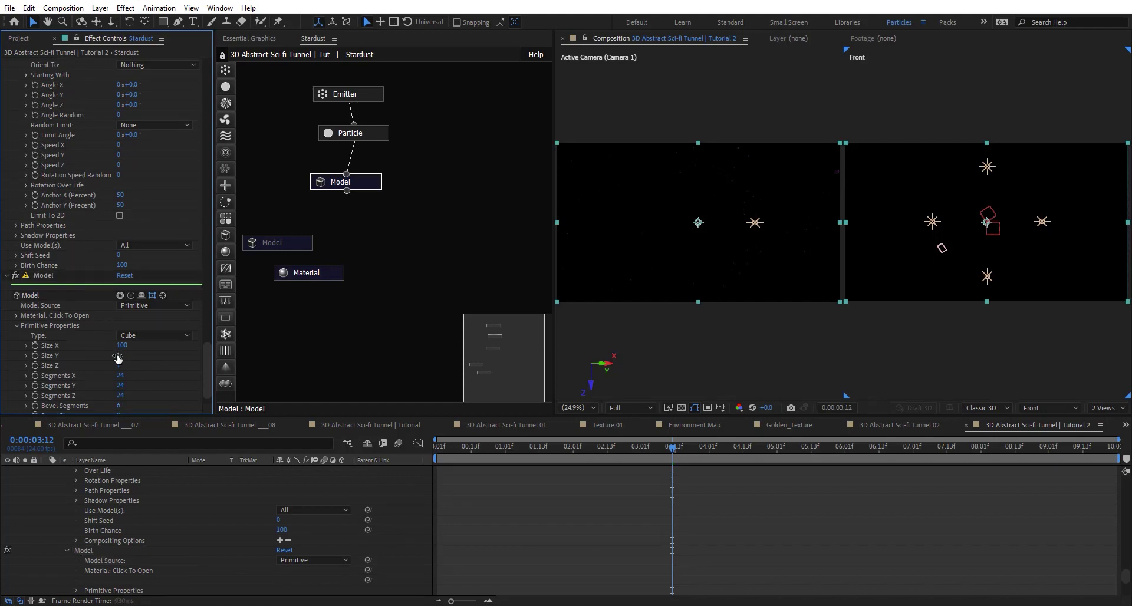
{"action": "left_click", "coordinate": [118, 356]}
{"action": "type", "text": "100"}
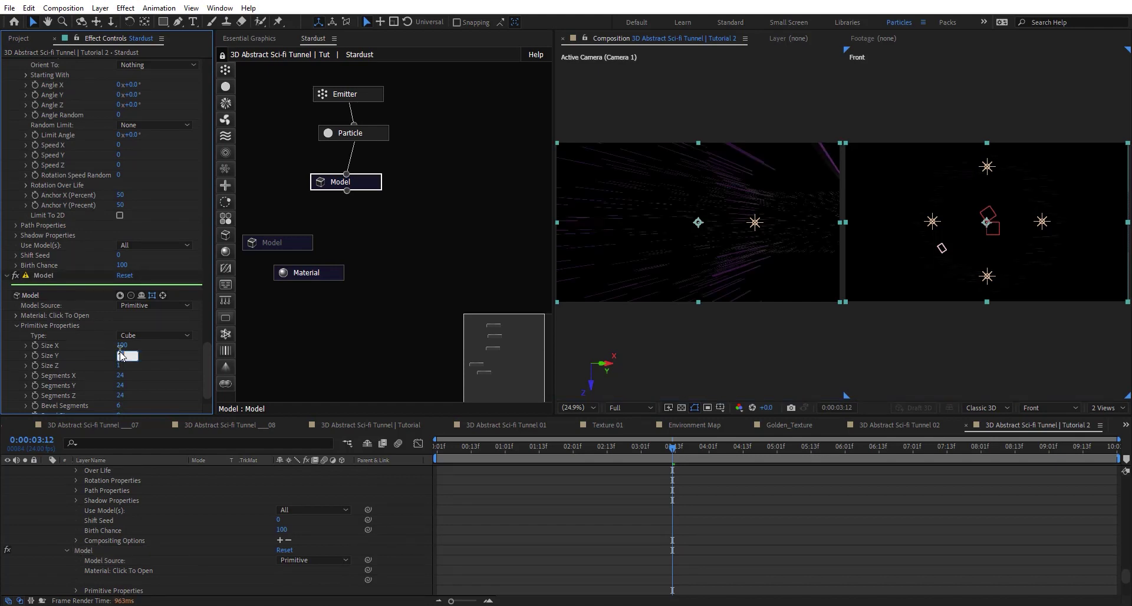
{"action": "key", "text": "Return"}
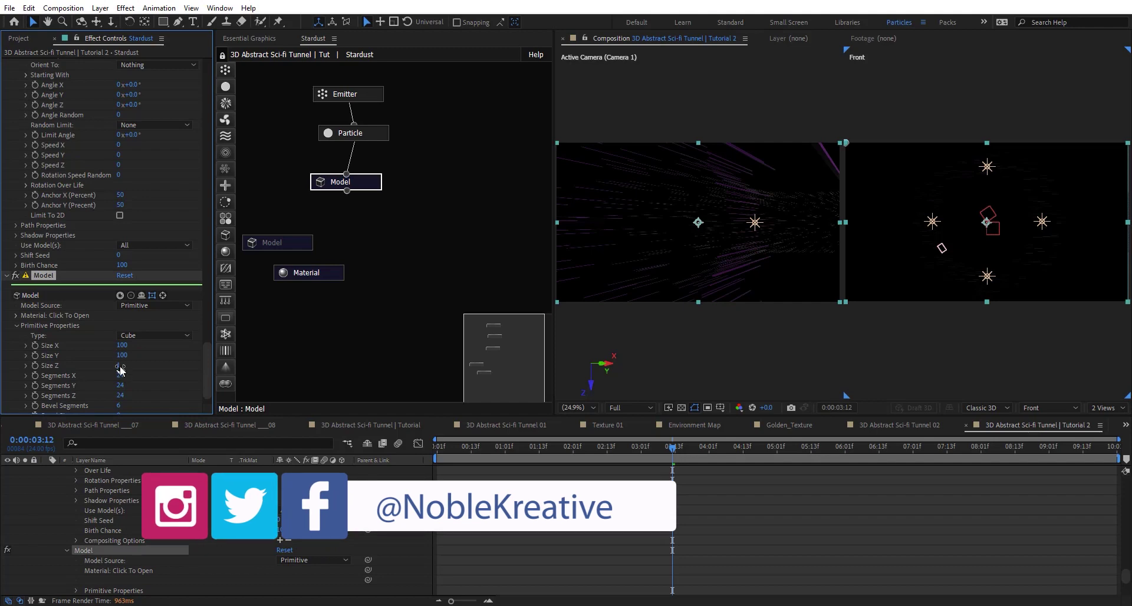
{"action": "left_click", "coordinate": [120, 366]}
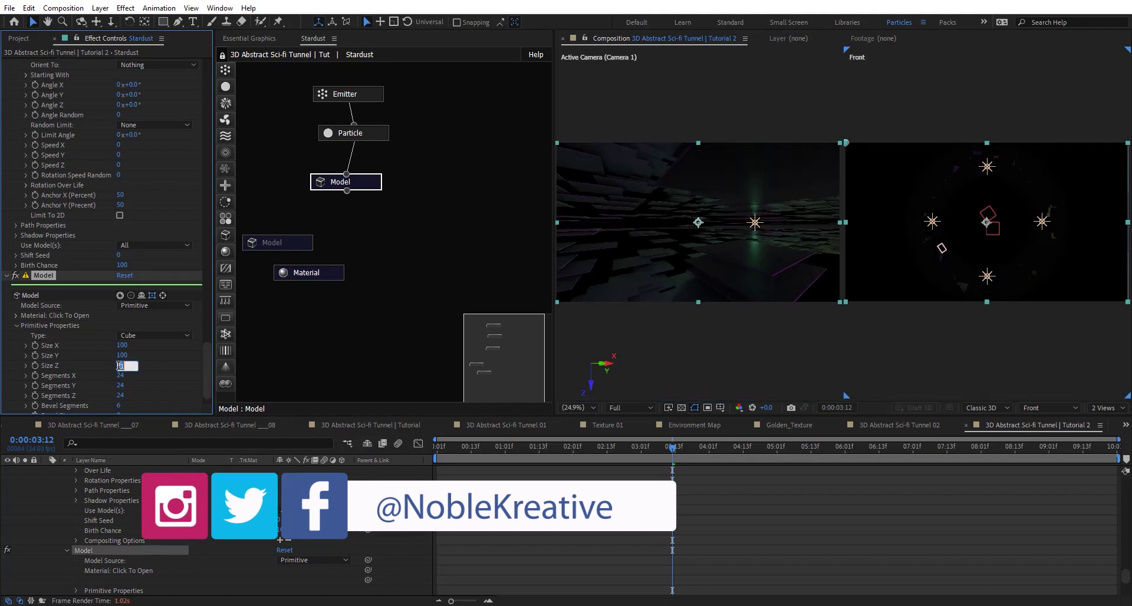
{"action": "type", "text": "100"}
{"action": "key", "text": "Return"}
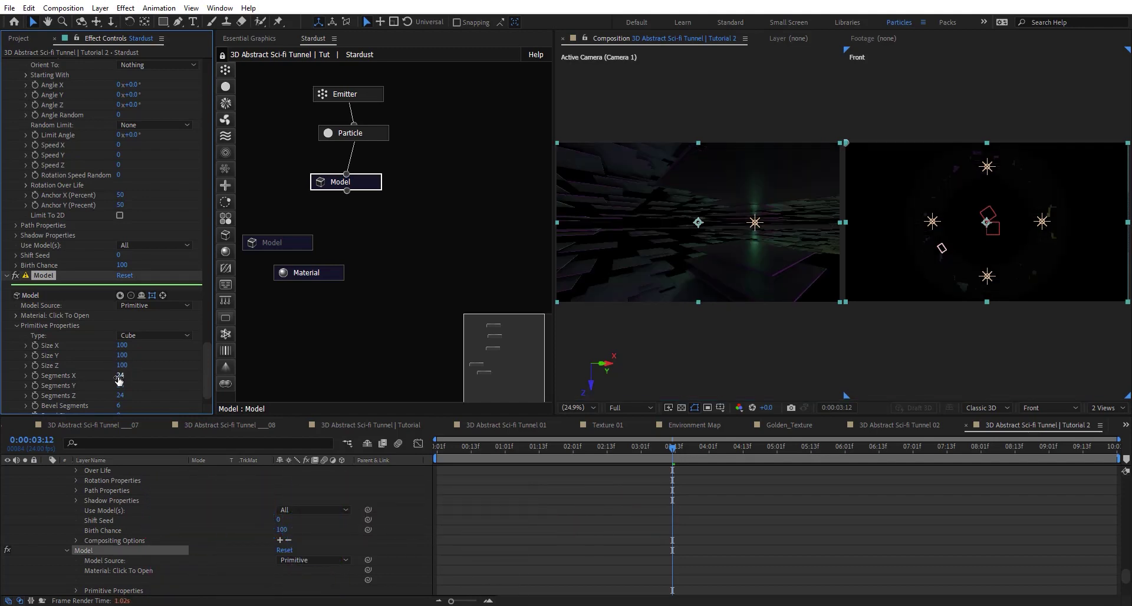
Step: Reduce the cube primitive's Segments X, Y and Z to 1 each
{"action": "left_click", "coordinate": [118, 378]}
{"action": "type", "text": "1"}
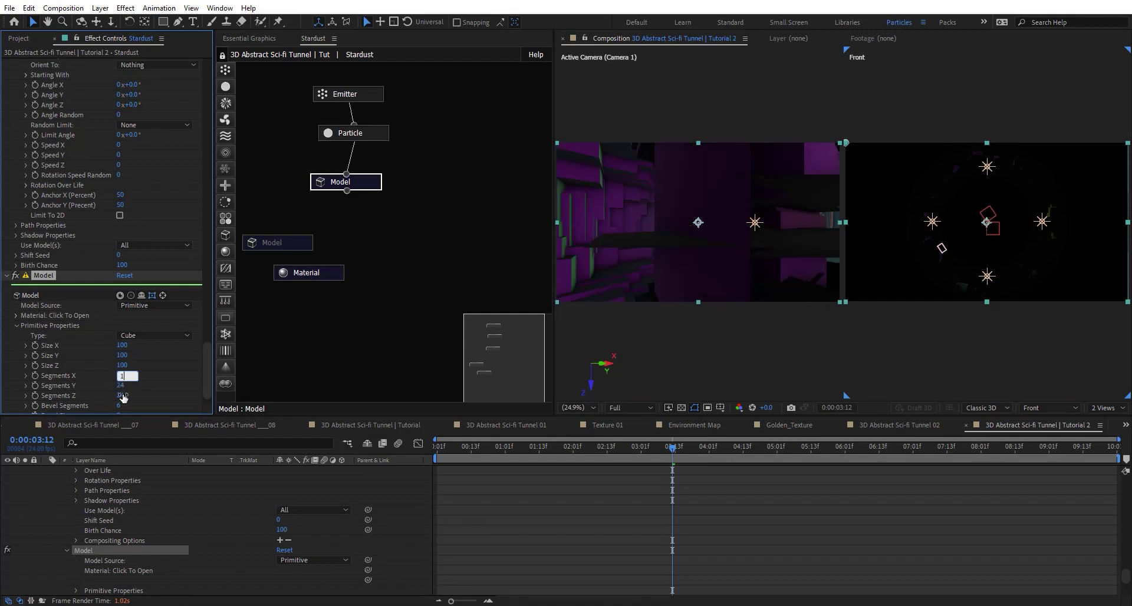
{"action": "left_click", "coordinate": [122, 395]}
{"action": "left_click", "coordinate": [120, 386]}
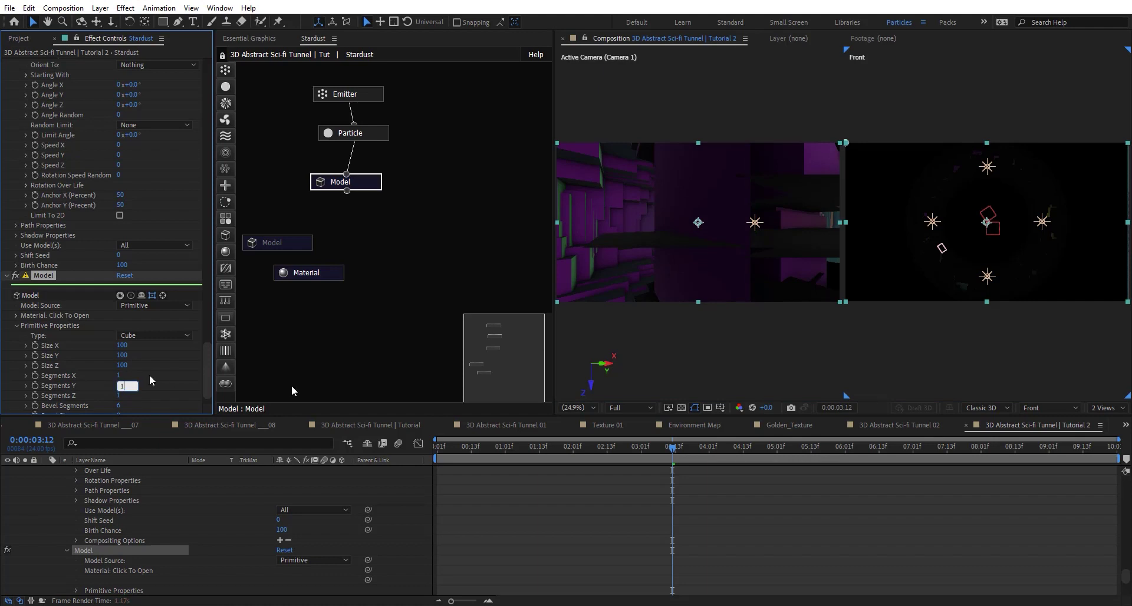
Step: Set the preview resolution to Auto and show the composition in a single Active Camera view
{"action": "left_click", "coordinate": [632, 407]}
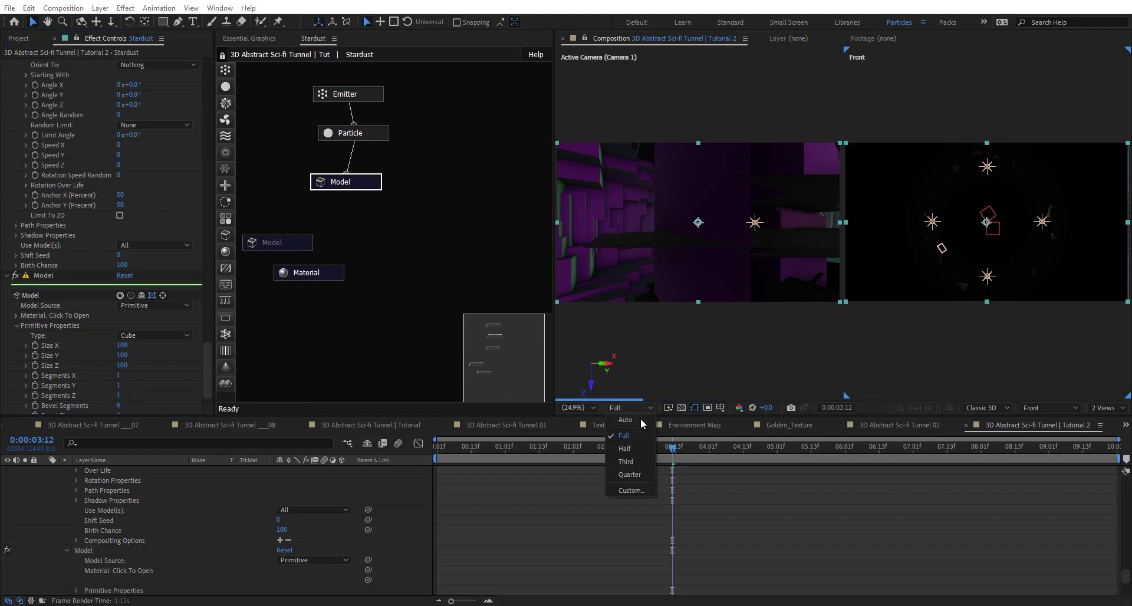
{"action": "left_click", "coordinate": [641, 422]}
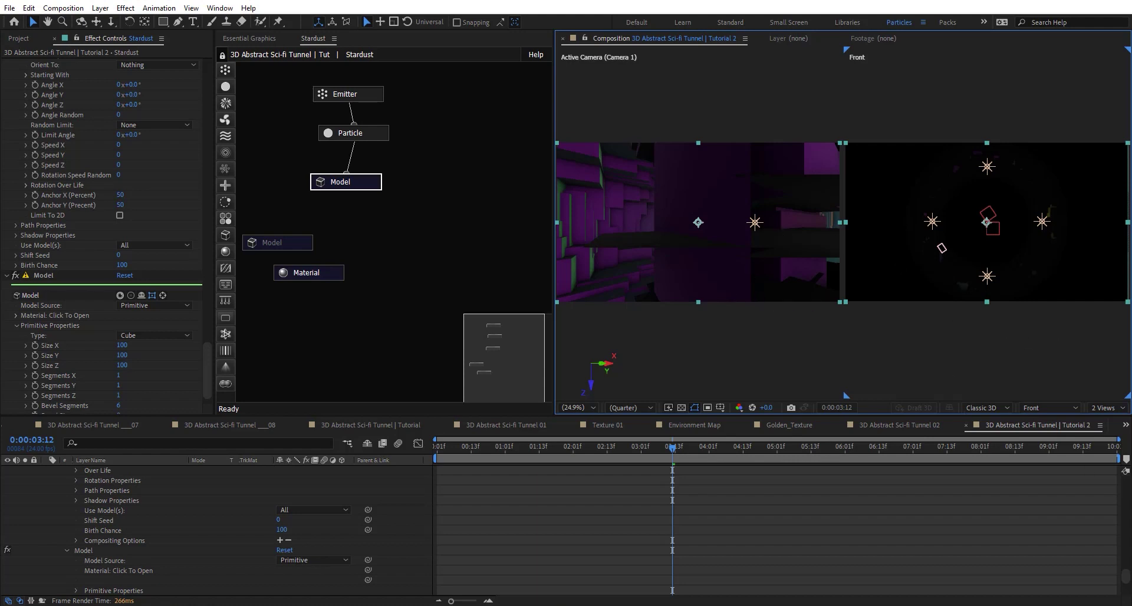
{"action": "left_click", "coordinate": [1062, 409]}
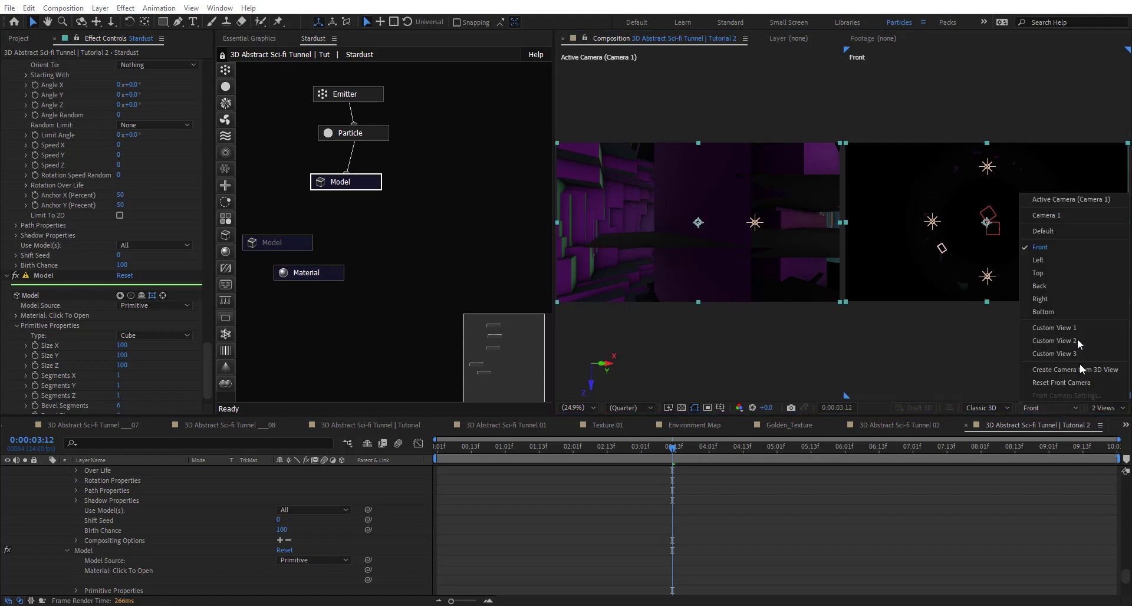
{"action": "left_click", "coordinate": [1068, 199]}
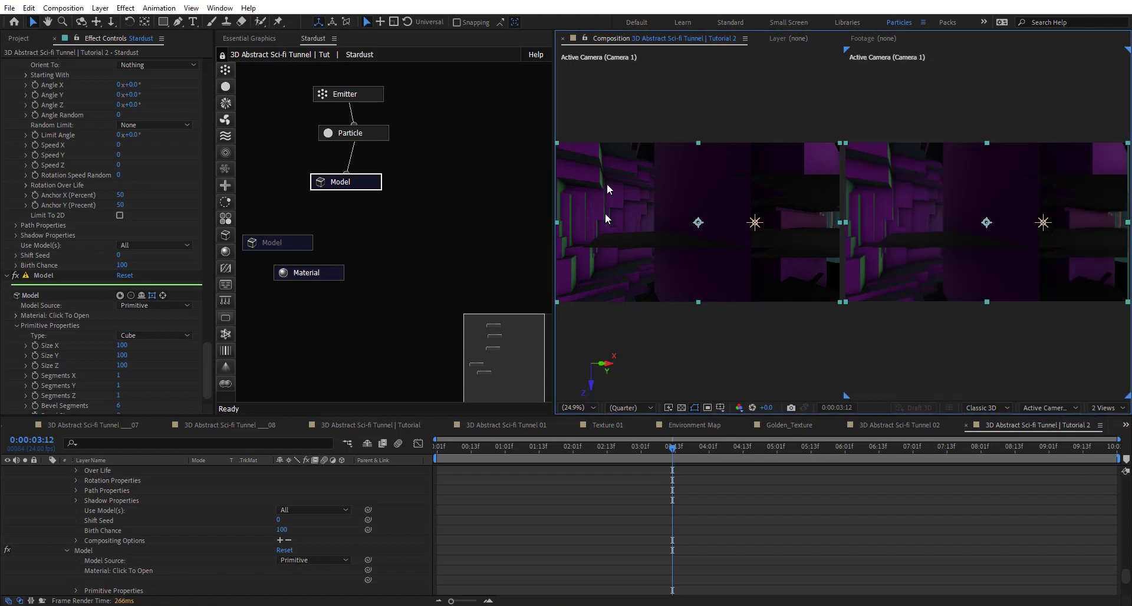
{"action": "left_click", "coordinate": [1106, 408]}
{"action": "left_click", "coordinate": [1071, 420]}
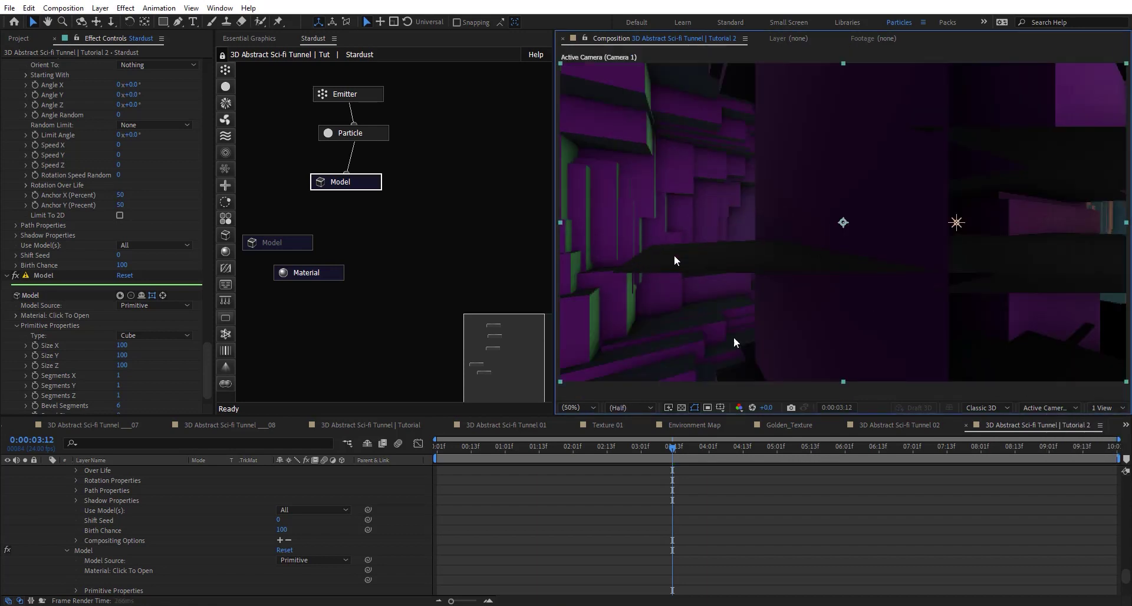
Step: Set the overall Size in the Model Properties of the Model node connected to the particle to 150
{"action": "left_click", "coordinate": [375, 94]}
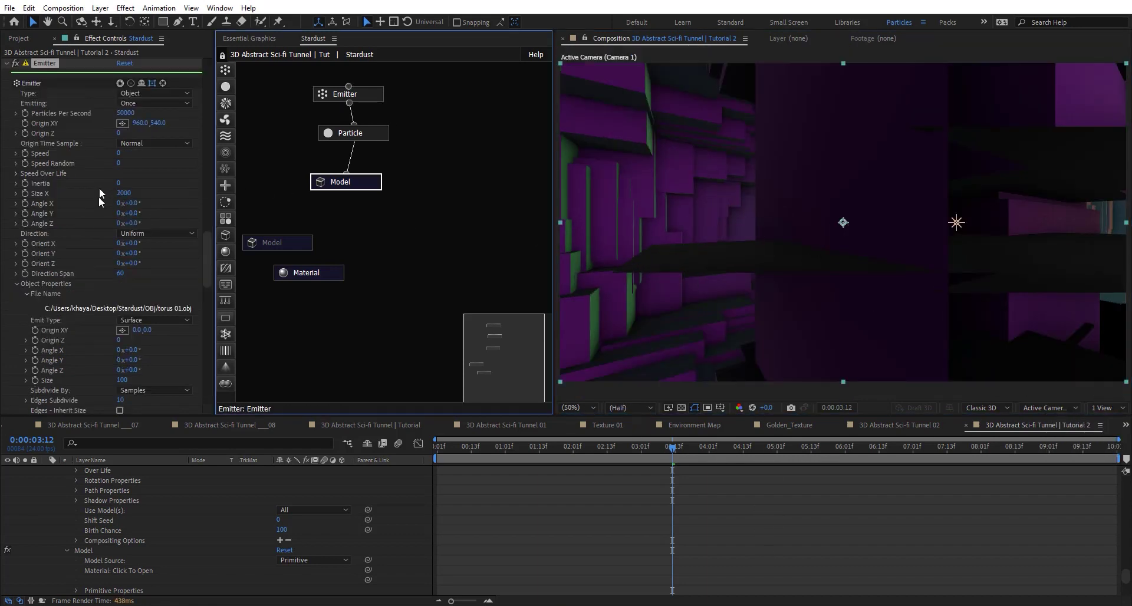
{"action": "scroll", "coordinate": [74, 271], "scroll_direction": "down", "scroll_amount": 2}
{"action": "scroll", "coordinate": [74, 272], "scroll_direction": "up", "scroll_amount": 2}
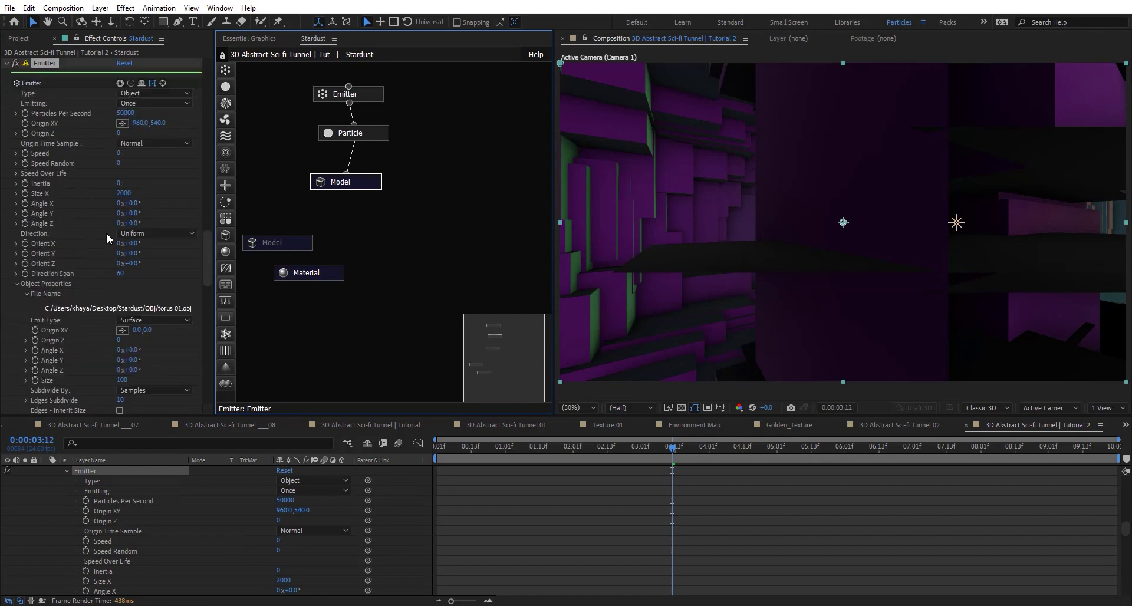
{"action": "left_click", "coordinate": [374, 185]}
{"action": "scroll", "coordinate": [64, 284], "scroll_direction": "down", "scroll_amount": 6}
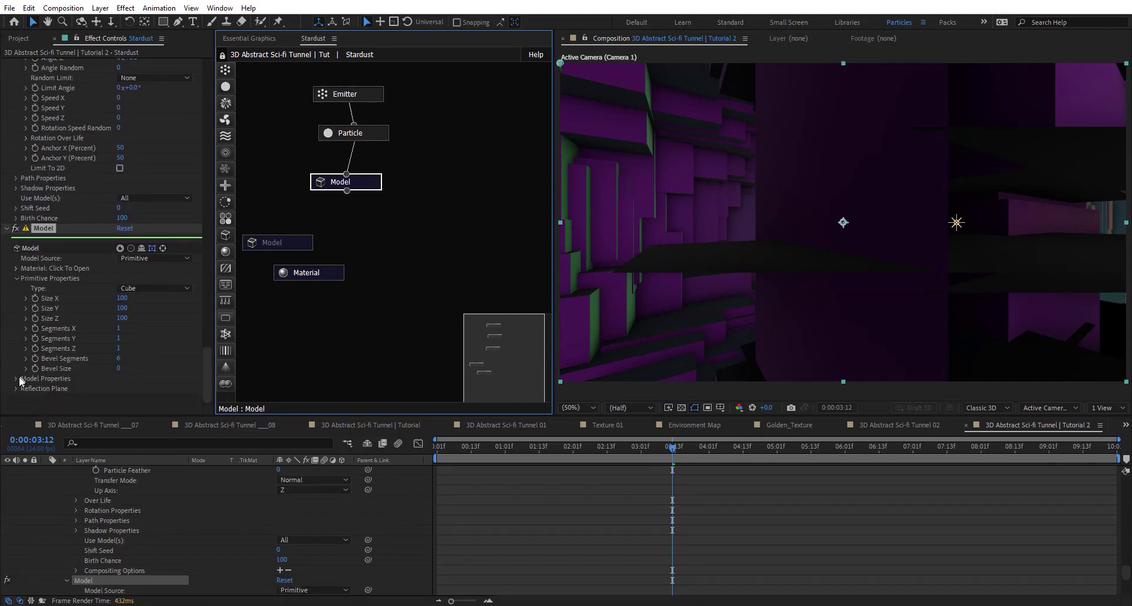
{"action": "left_click", "coordinate": [17, 379]}
{"action": "scroll", "coordinate": [65, 332], "scroll_direction": "down", "scroll_amount": 7}
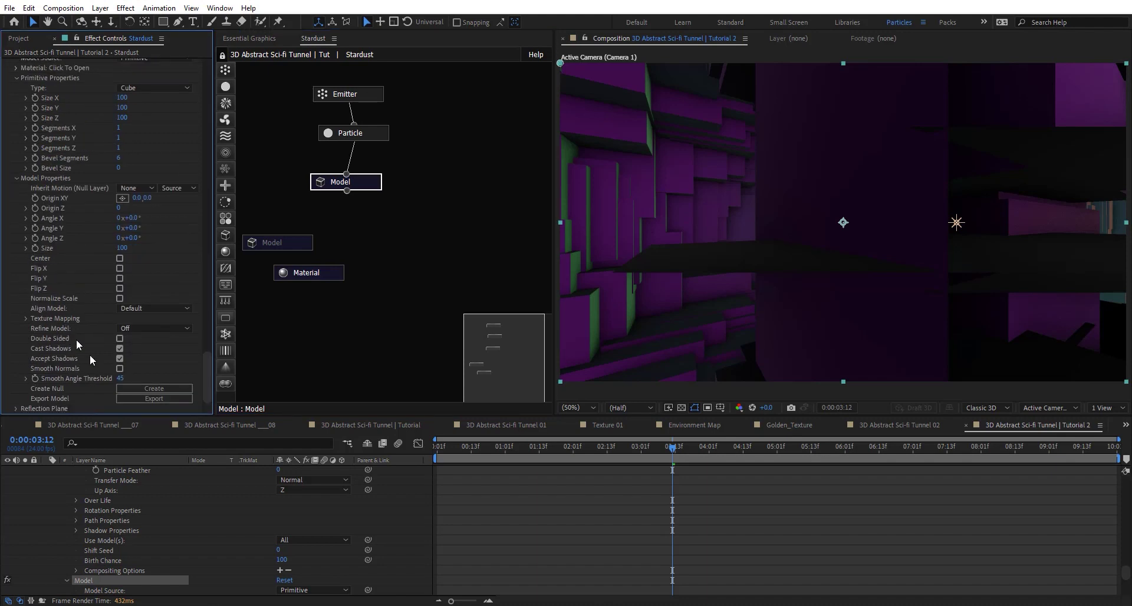
{"action": "left_click", "coordinate": [124, 248]}
{"action": "type", "text": "150"}
{"action": "key", "text": "Return"}
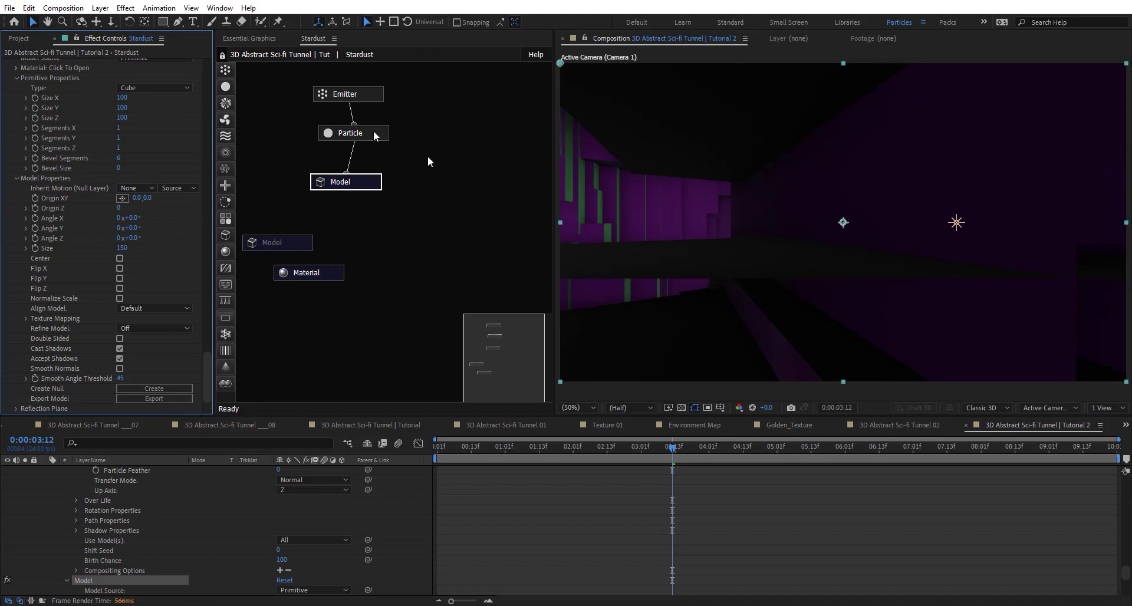
Step: Set the clipping Min Distance in Stardust's render settings to 0.1
{"action": "left_click", "coordinate": [346, 93]}
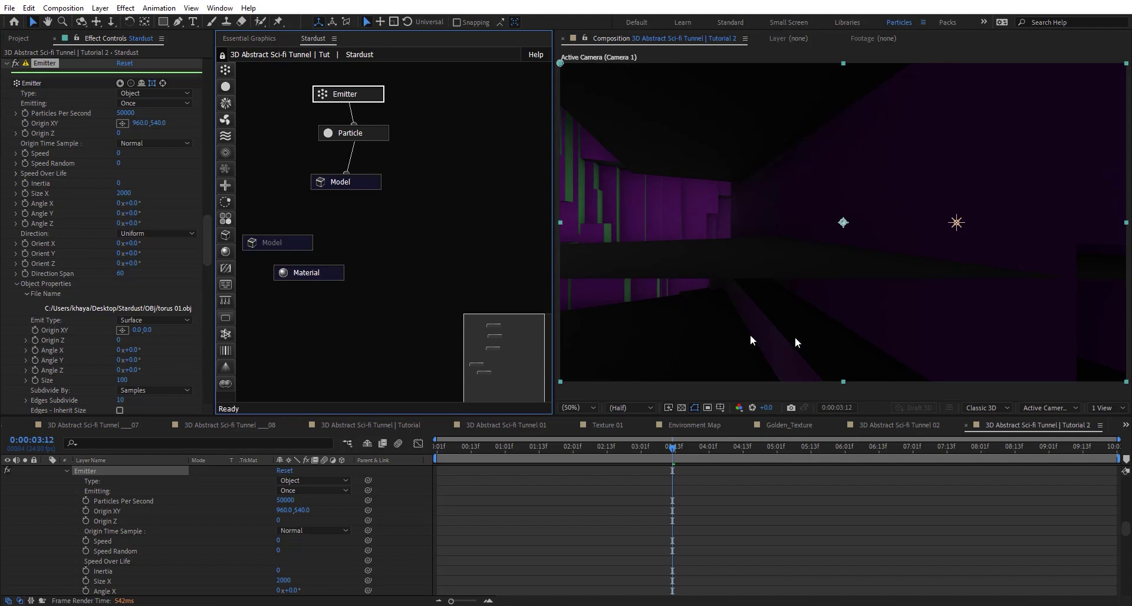
{"action": "scroll", "coordinate": [50, 310], "scroll_direction": "down", "scroll_amount": 2}
{"action": "scroll", "coordinate": [50, 309], "scroll_direction": "up", "scroll_amount": 9}
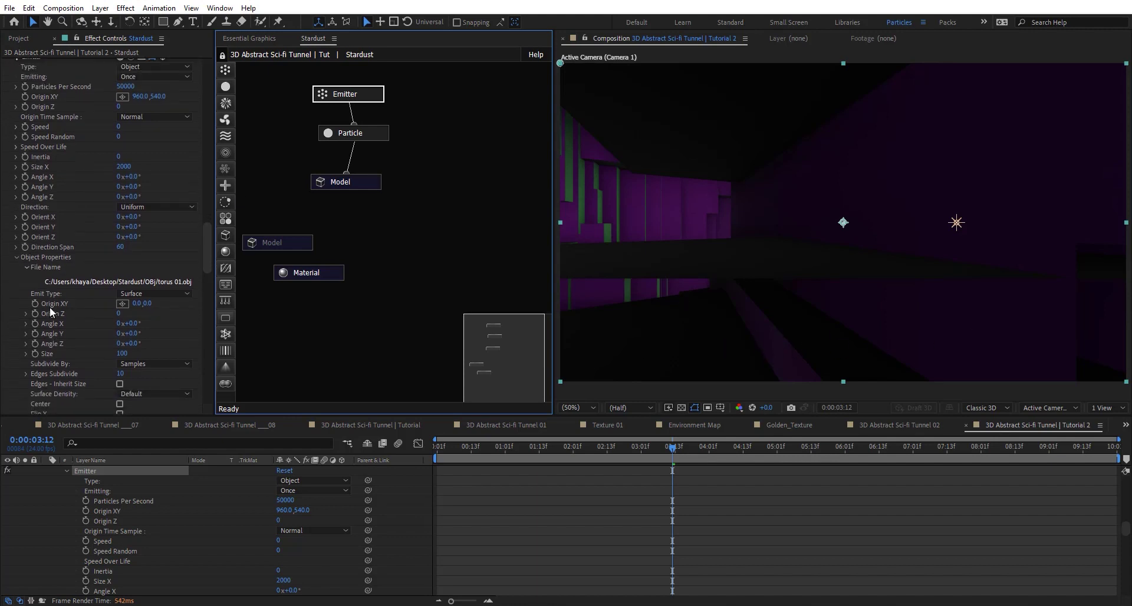
{"action": "scroll", "coordinate": [43, 151], "scroll_direction": "up", "scroll_amount": 8}
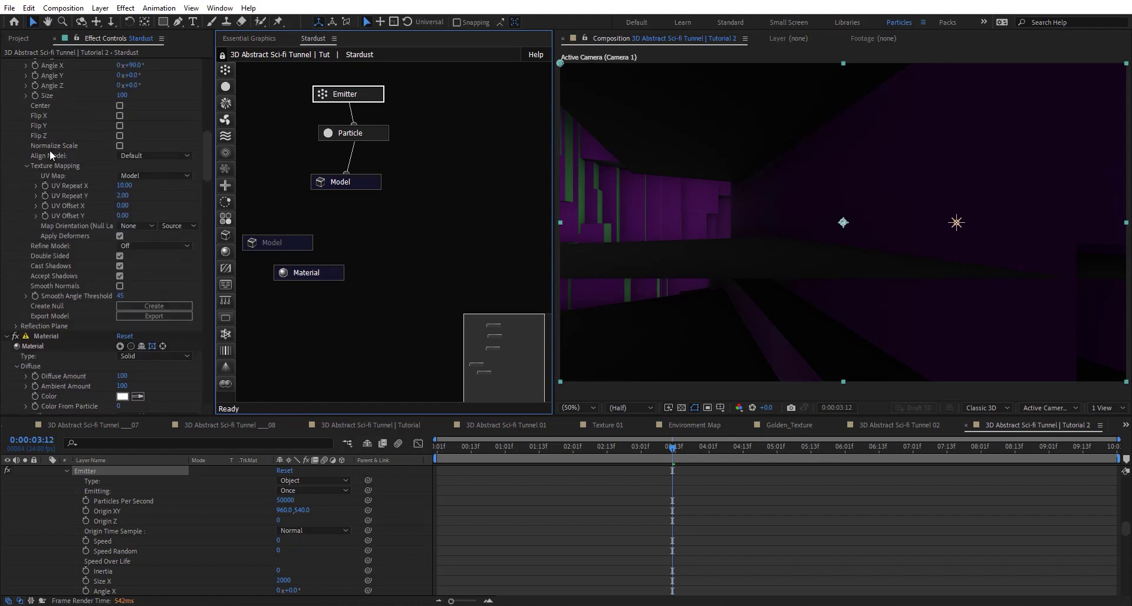
{"action": "scroll", "coordinate": [49, 150], "scroll_direction": "up", "scroll_amount": 1}
{"action": "left_click_drag", "start_coordinate": [204, 143], "coordinate": [198, 69]}
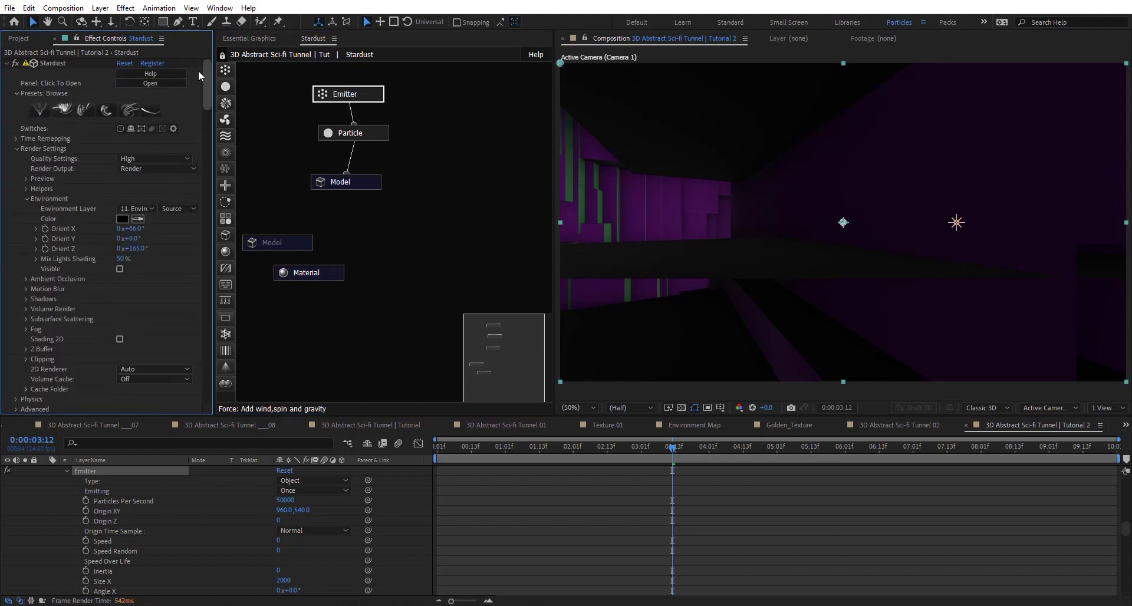
{"action": "left_click", "coordinate": [24, 352]}
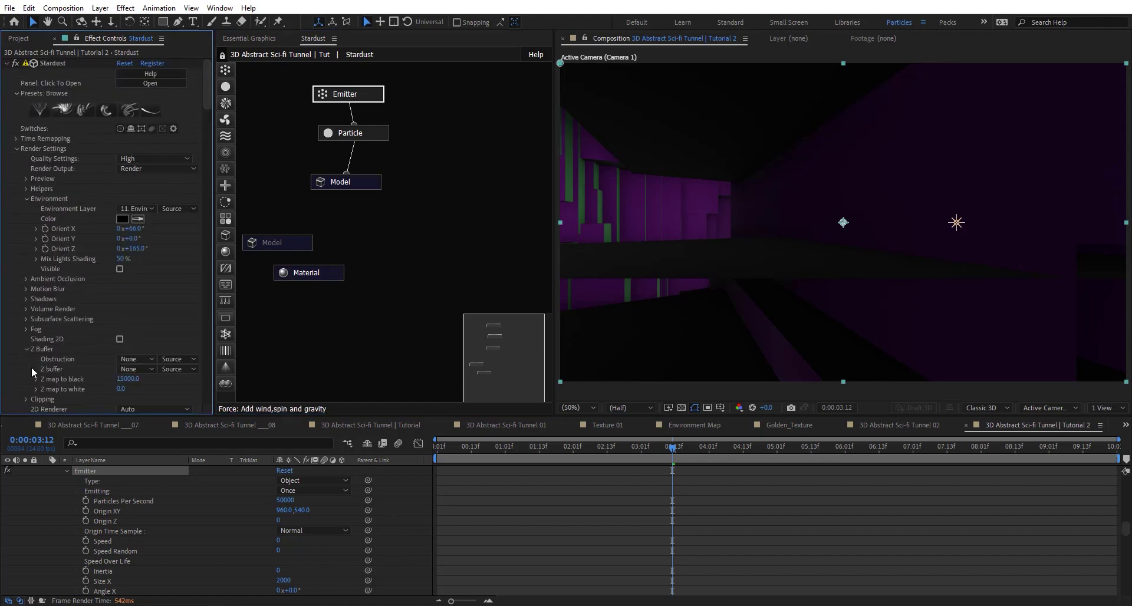
{"action": "scroll", "coordinate": [30, 366], "scroll_direction": "down", "scroll_amount": 2}
{"action": "left_click", "coordinate": [26, 346]}
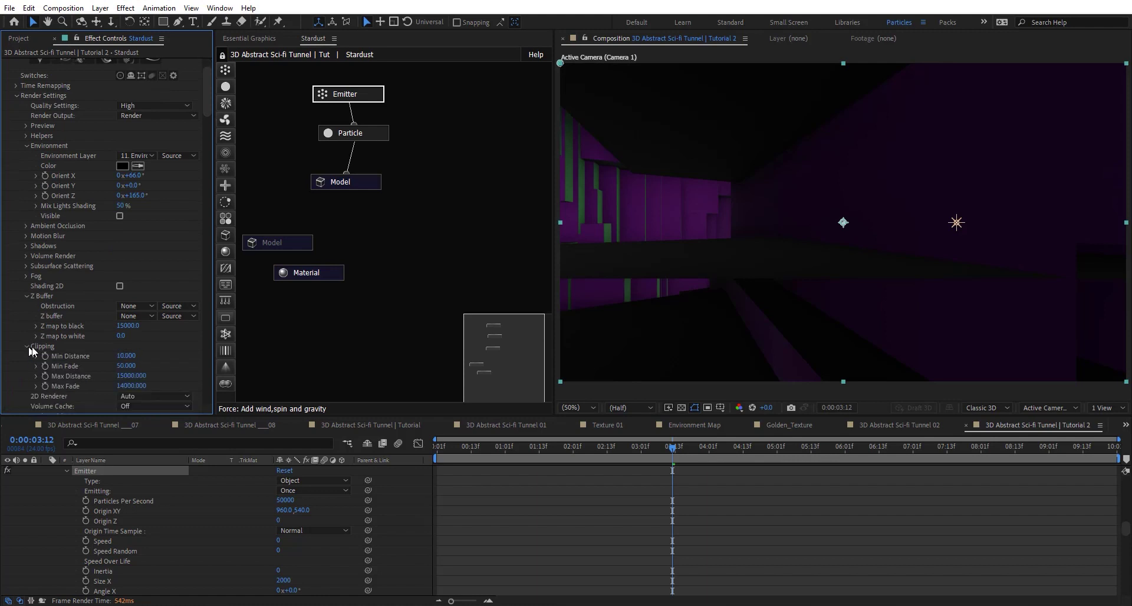
{"action": "left_click", "coordinate": [127, 356]}
{"action": "type", "text": "0.1"}
{"action": "key", "text": "Return"}
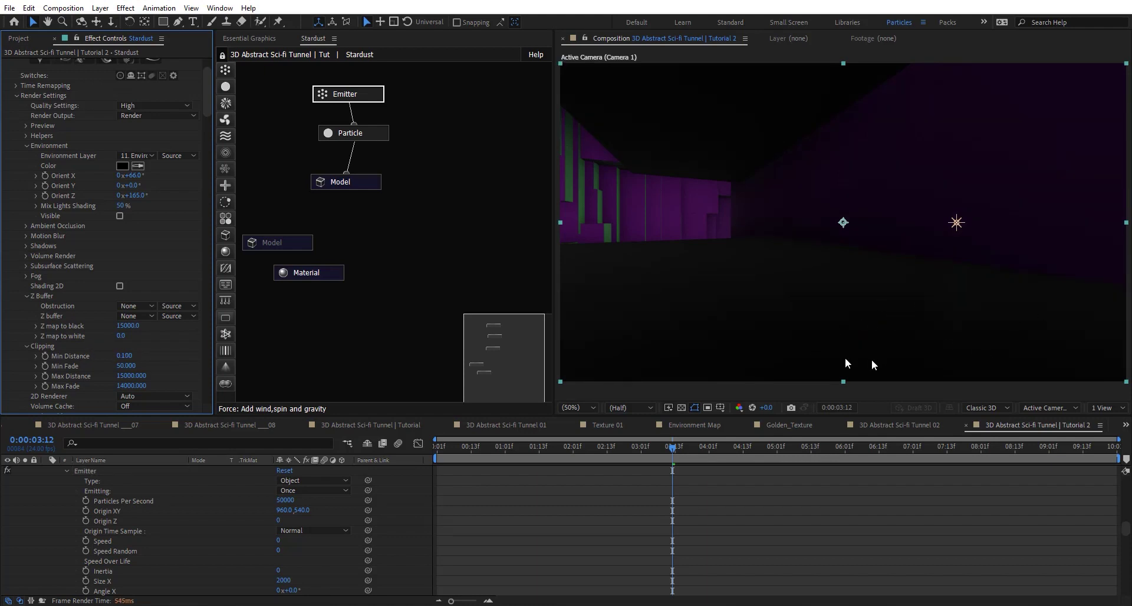
Step: Scale the 3D Null that carries the camera to about 173.9%, checking it in the Front and Active Camera views
{"action": "scroll", "coordinate": [684, 450], "scroll_direction": "up", "scroll_amount": 18}
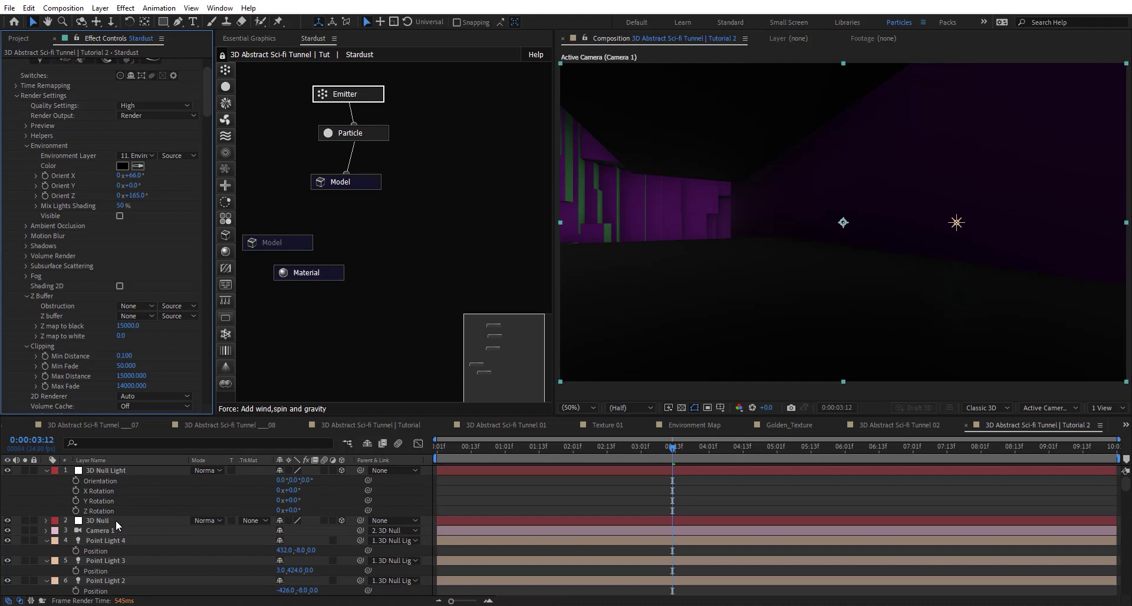
{"action": "left_click", "coordinate": [115, 521]}
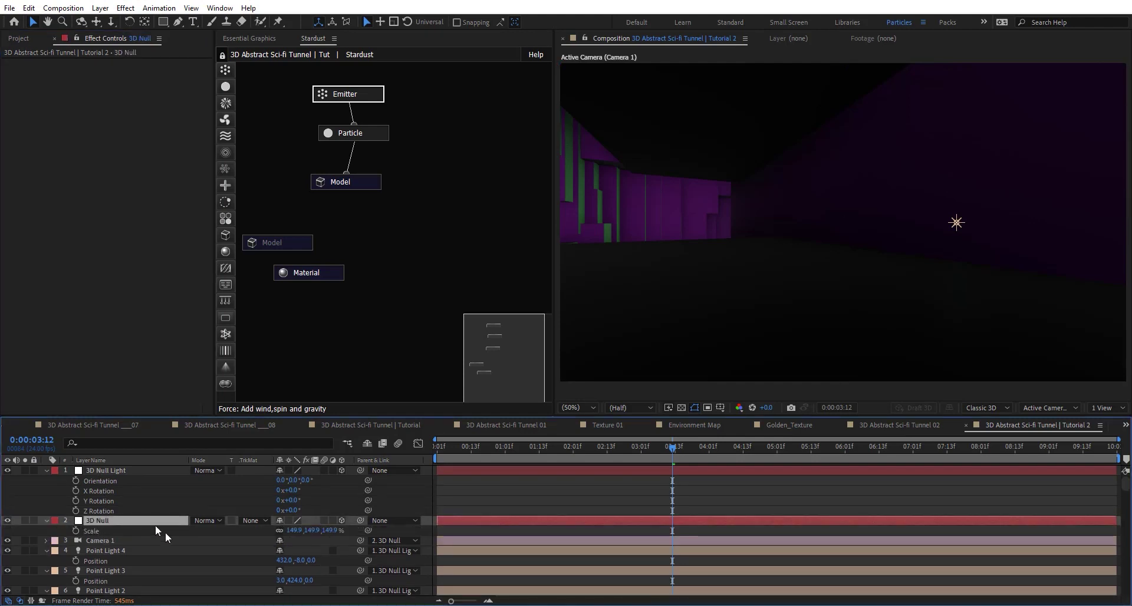
{"action": "left_click", "coordinate": [1059, 407]}
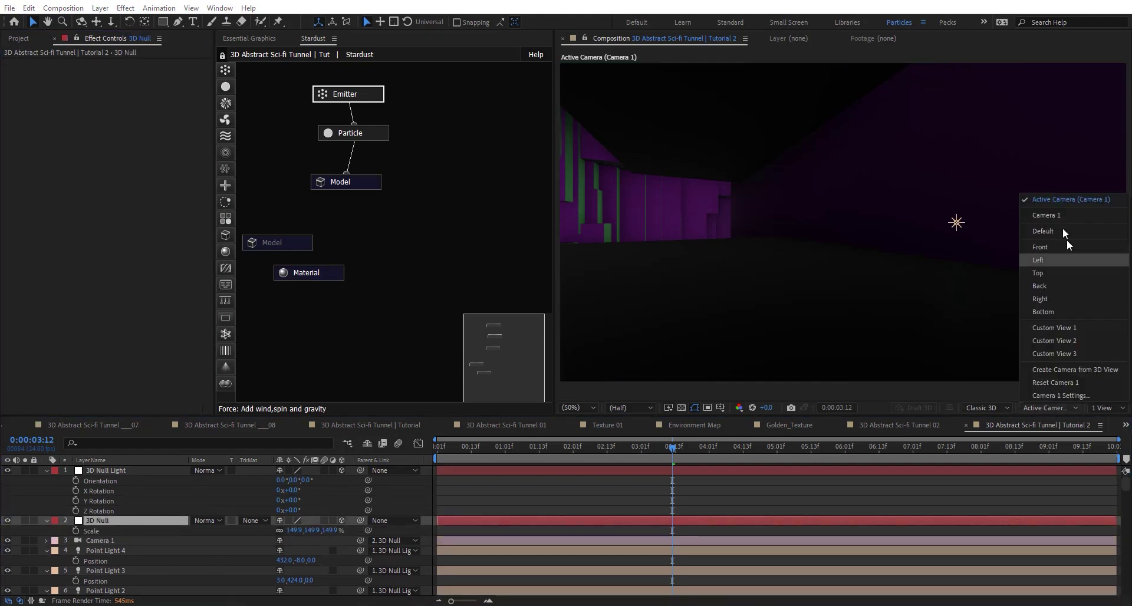
{"action": "left_click", "coordinate": [1060, 246]}
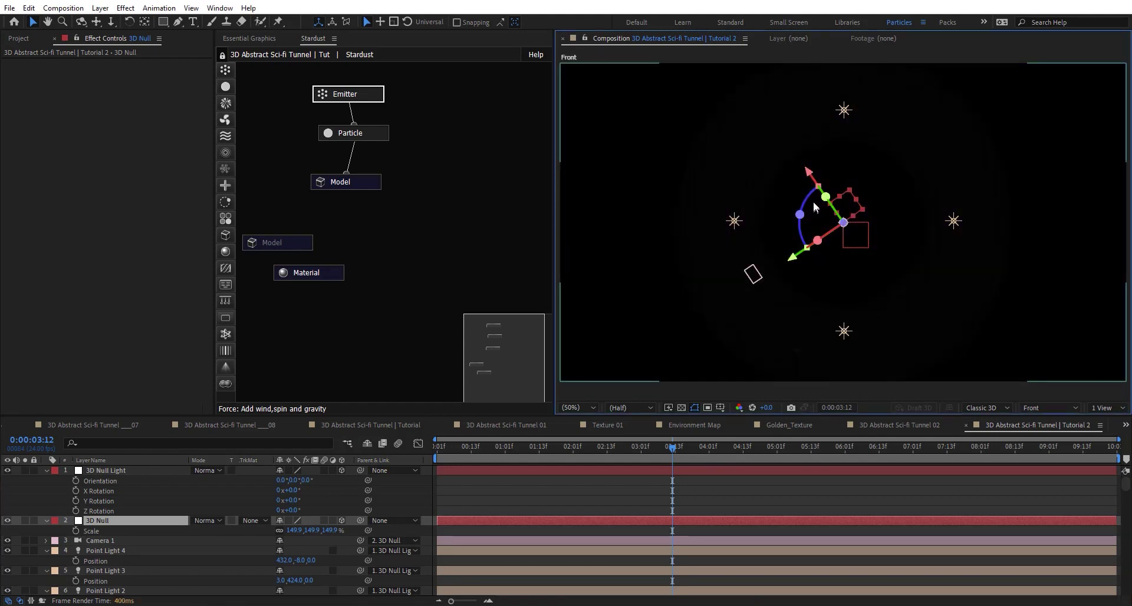
{"action": "left_click", "coordinate": [100, 541]}
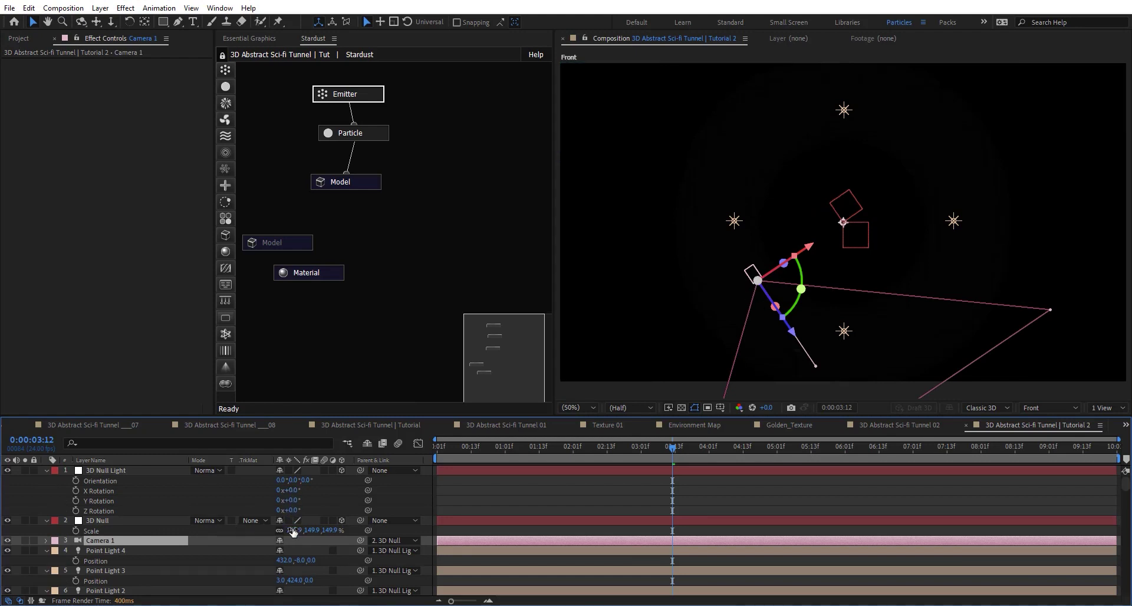
{"action": "mouse_move", "coordinate": [293, 530]}
{"action": "left_mouse_down"}
{"action": "mouse_move", "coordinate": [321, 530]}
{"action": "mouse_move", "coordinate": [309, 529]}
{"action": "left_mouse_up"}
{"action": "left_click", "coordinate": [450, 520]}
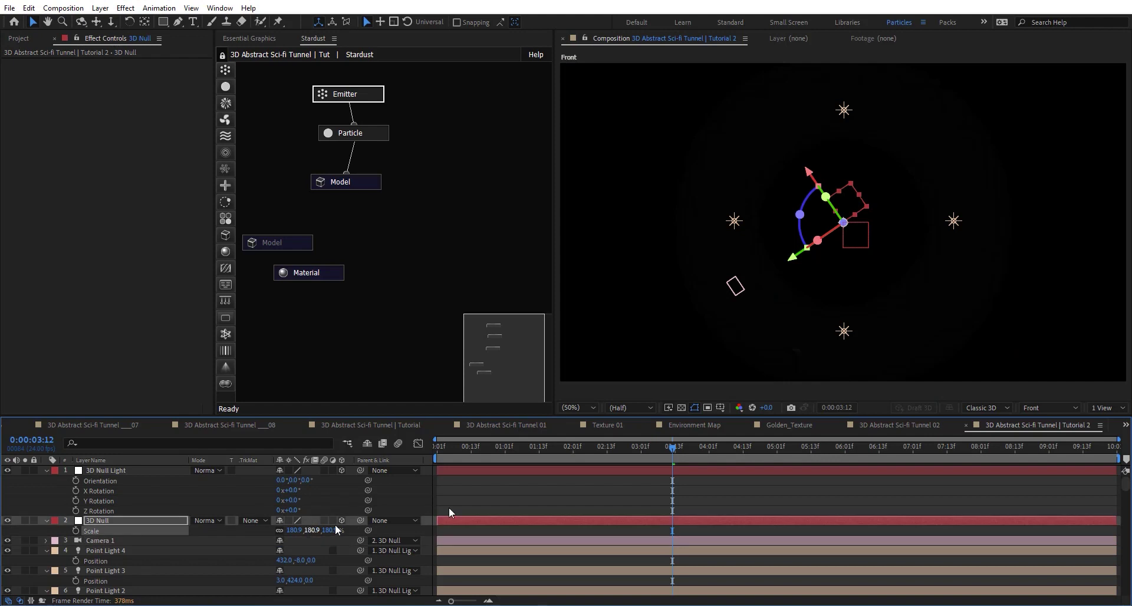
{"action": "left_click", "coordinate": [1042, 407]}
{"action": "left_click", "coordinate": [1068, 200]}
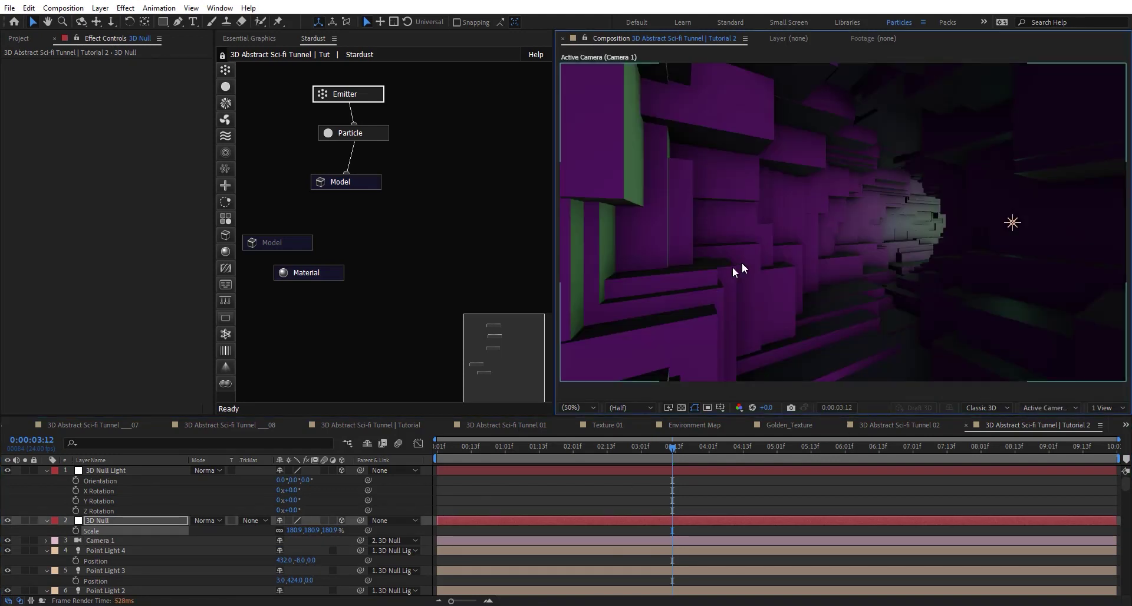
{"action": "mouse_move", "coordinate": [292, 534]}
{"action": "left_mouse_down"}
{"action": "mouse_move", "coordinate": [300, 531]}
{"action": "mouse_move", "coordinate": [285, 530]}
{"action": "left_mouse_up"}
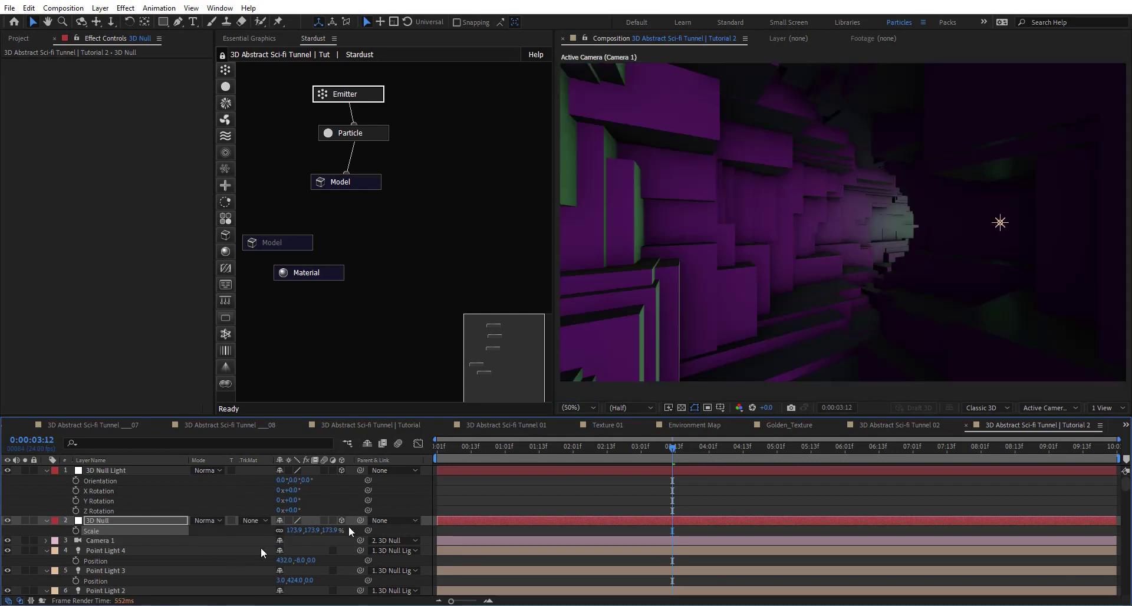
Step: Place the Material node below the Model node attached to the particle and connect the two
{"action": "left_click_drag", "start_coordinate": [315, 269], "coordinate": [388, 224]}
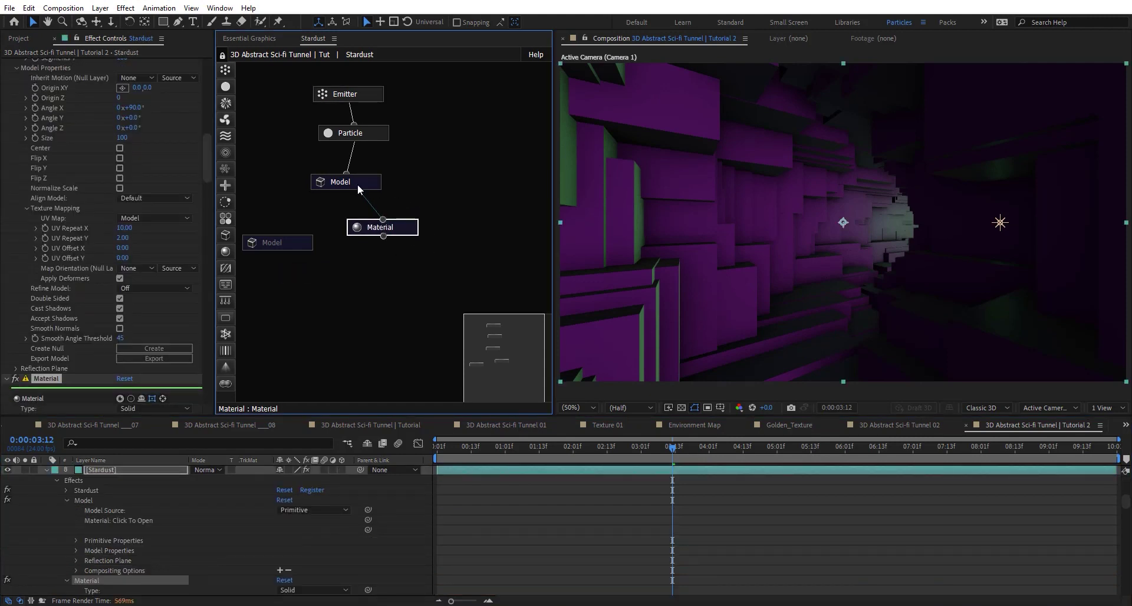
{"action": "left_click_drag", "start_coordinate": [357, 184], "coordinate": [358, 185]}
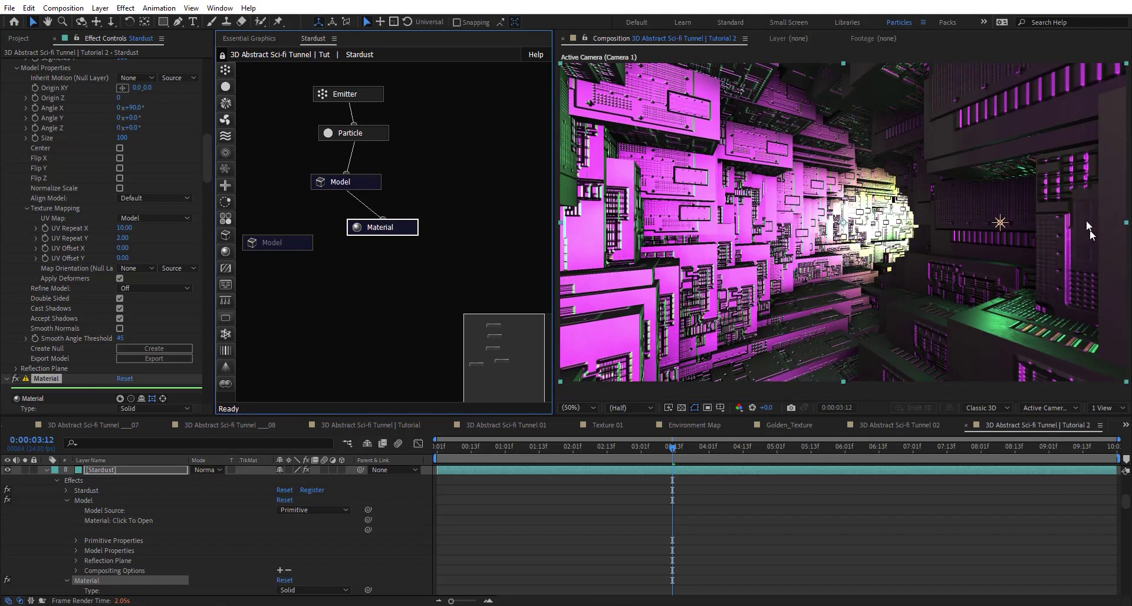
Step: Preview the textured tunnel at Full resolution at 0:00:01:06 and 0:00:07:01
{"action": "left_click", "coordinate": [631, 405]}
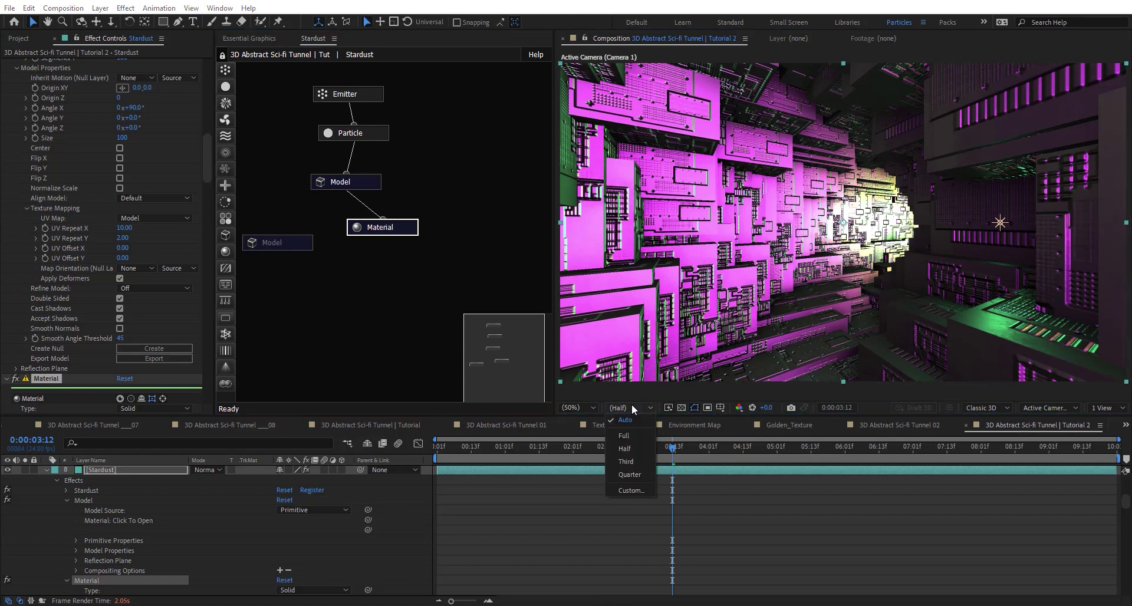
{"action": "left_click", "coordinate": [631, 439]}
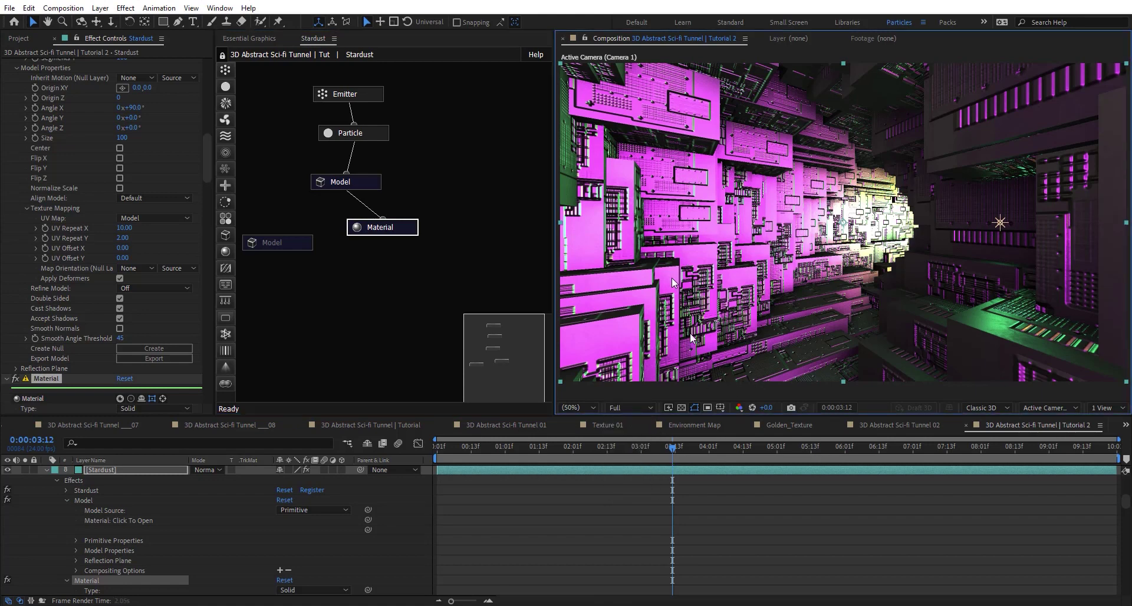
{"action": "left_click", "coordinate": [521, 451]}
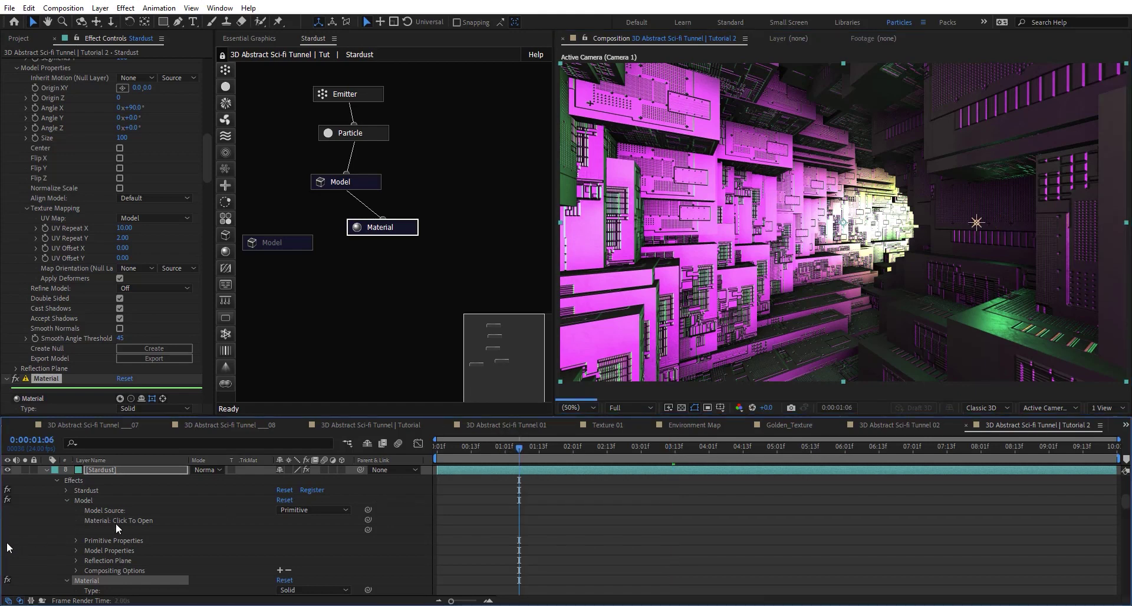
{"action": "scroll", "coordinate": [7, 545], "scroll_direction": "up", "scroll_amount": 4}
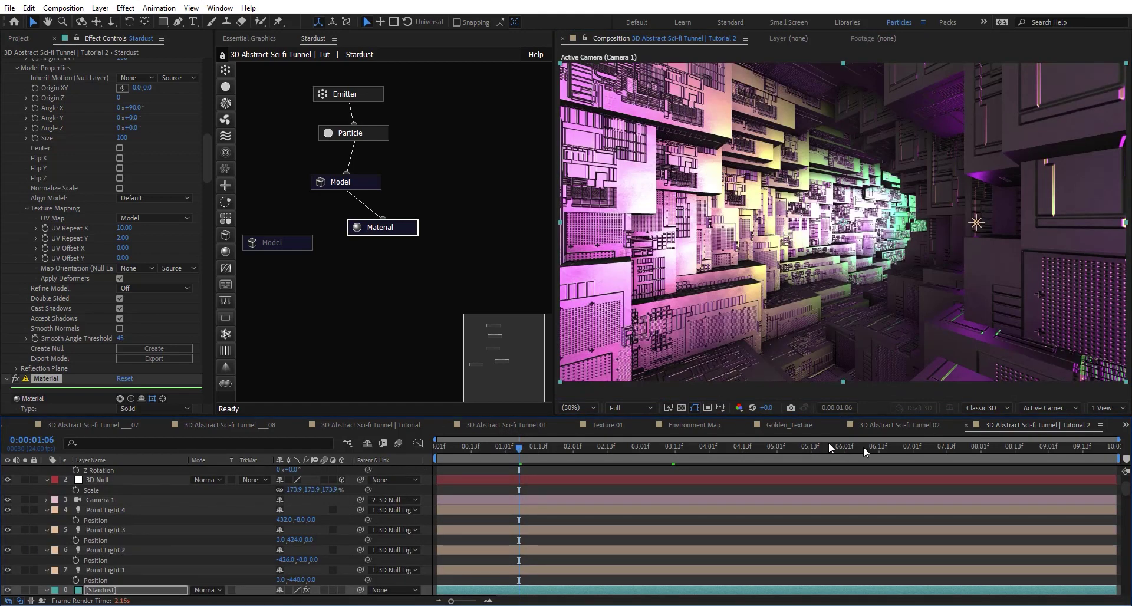
{"action": "left_click", "coordinate": [914, 451]}
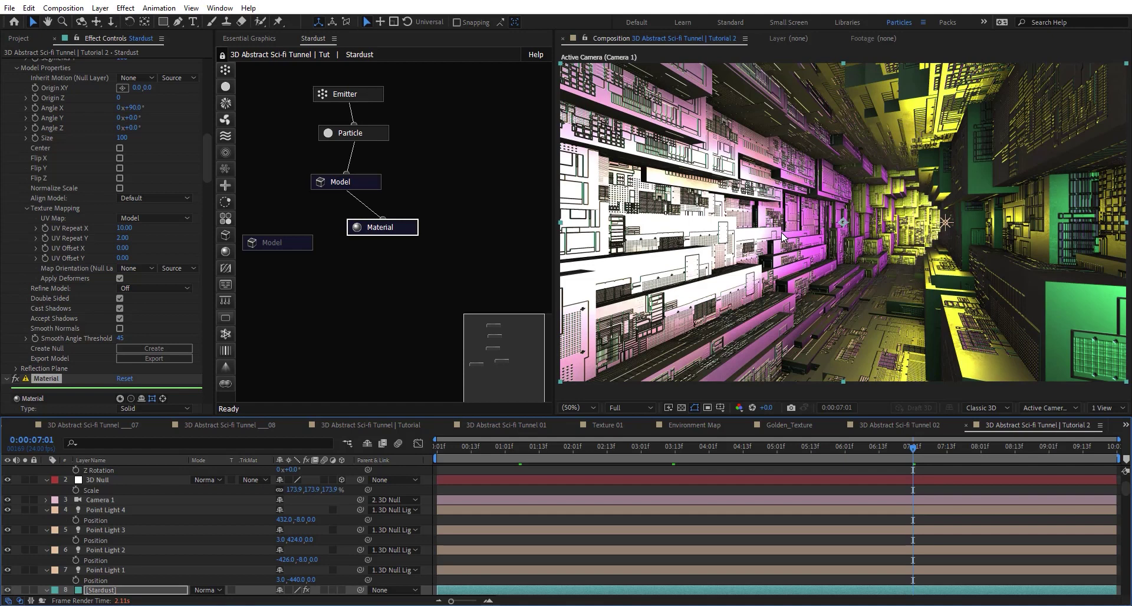
Step: Set the Particle node's Size Random to 30
{"action": "left_click", "coordinate": [341, 134]}
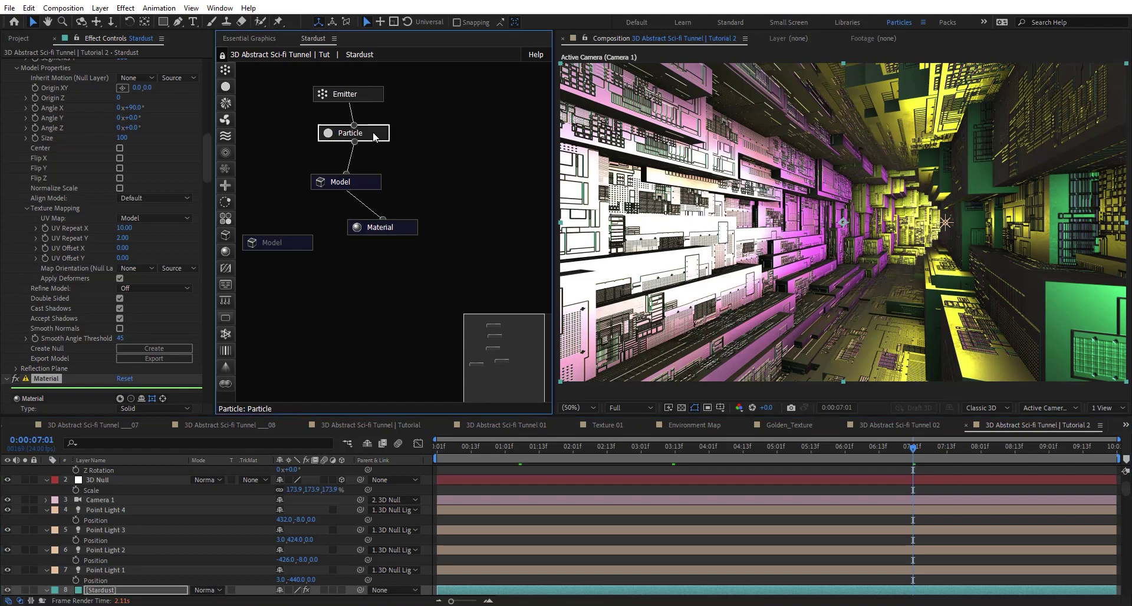
{"action": "scroll", "coordinate": [123, 302], "scroll_direction": "down", "scroll_amount": 5}
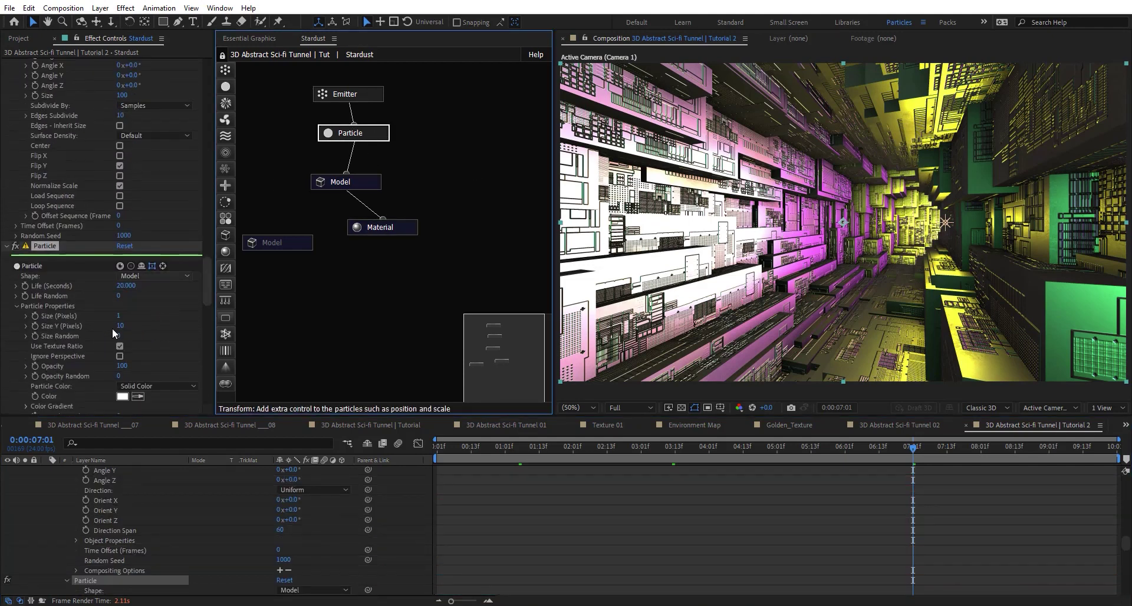
{"action": "scroll", "coordinate": [118, 331], "scroll_direction": "down", "scroll_amount": 1}
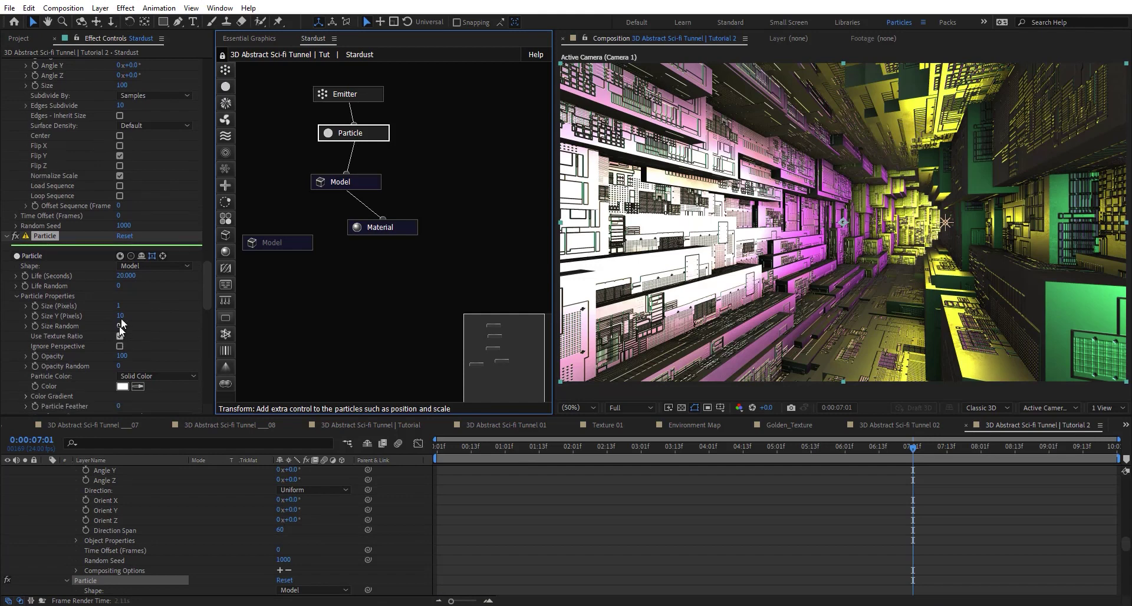
{"action": "left_click", "coordinate": [119, 328]}
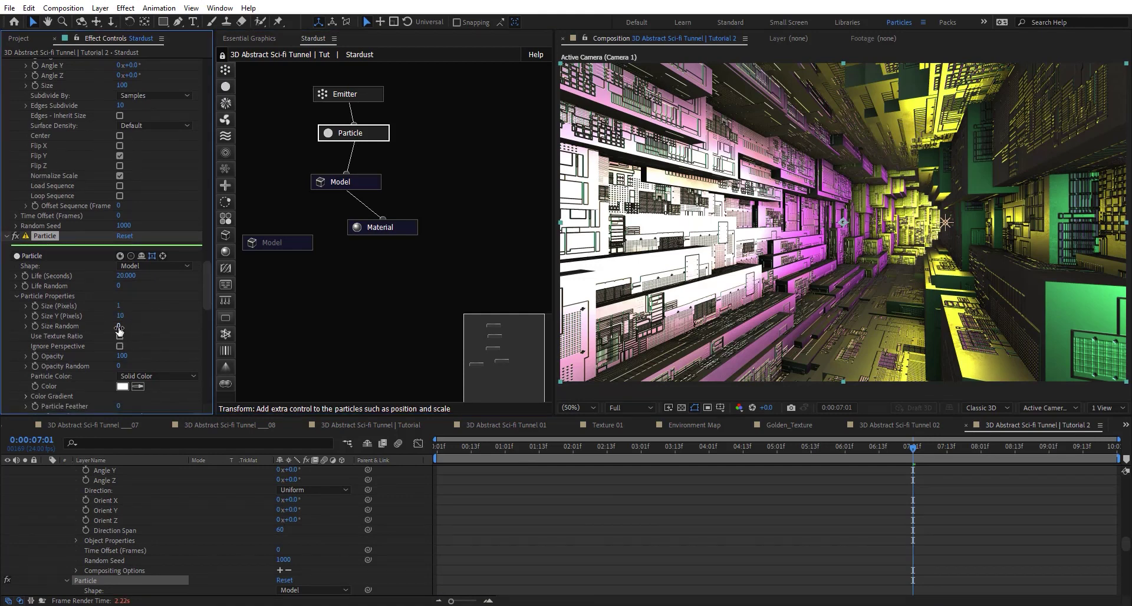
{"action": "left_click", "coordinate": [117, 326]}
{"action": "left_click", "coordinate": [120, 336]}
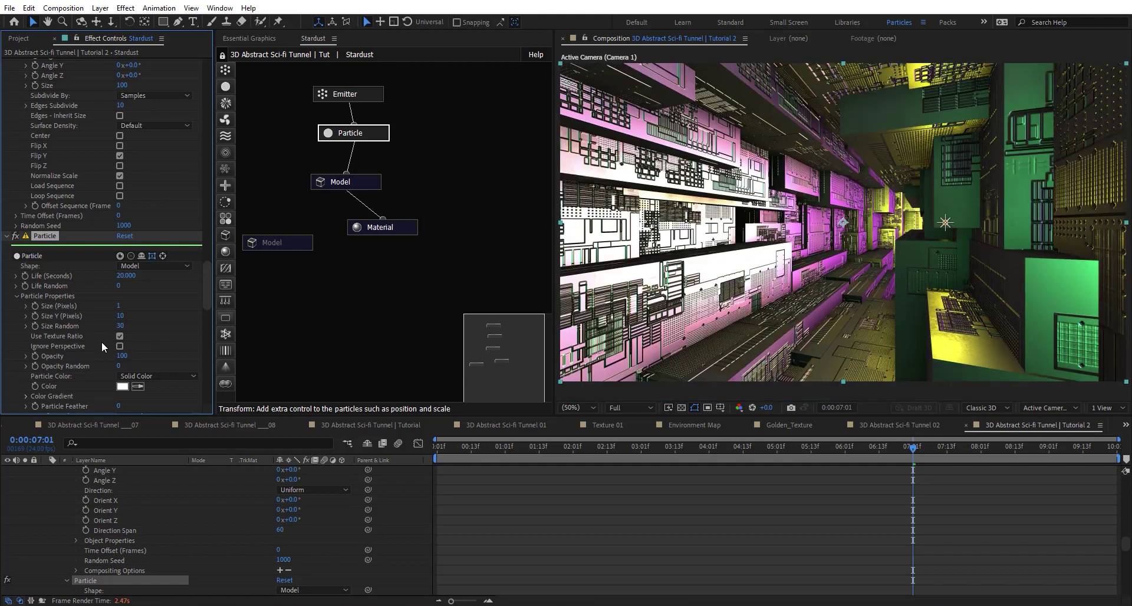
Step: Set the composition preview resolution to Auto and try a Size Random of 50 on the Particle node
{"action": "left_click", "coordinate": [645, 410]}
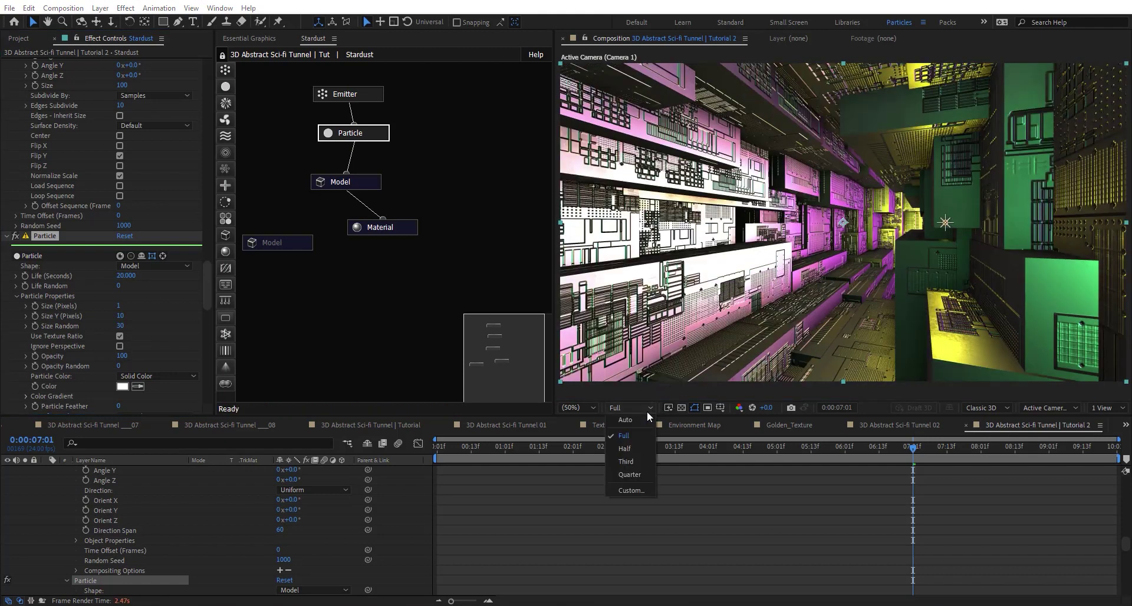
{"action": "left_click", "coordinate": [630, 420]}
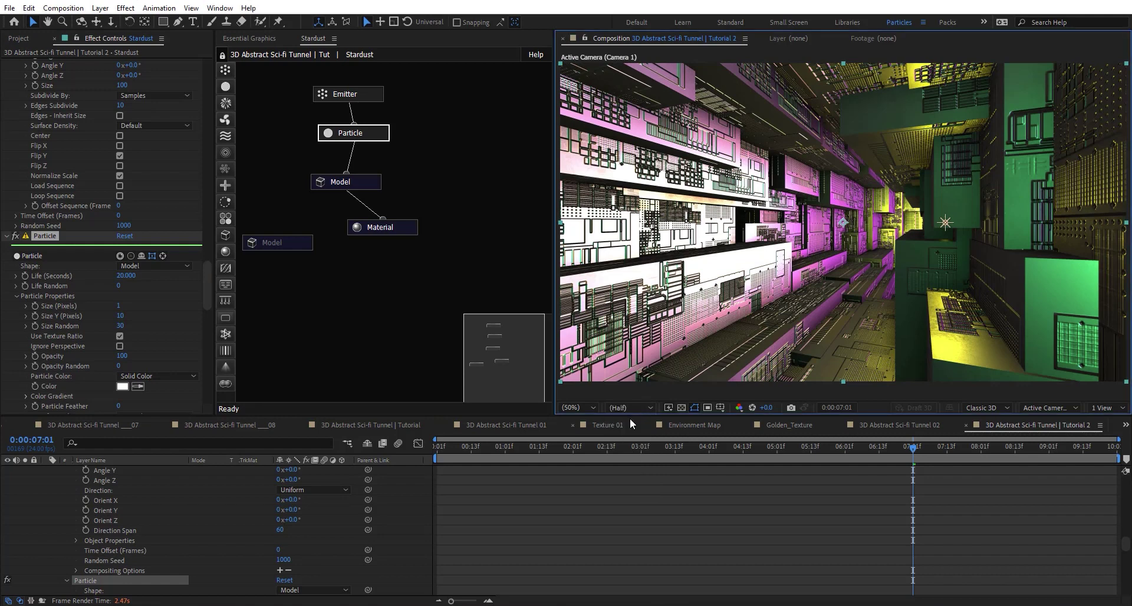
{"action": "left_click", "coordinate": [121, 326]}
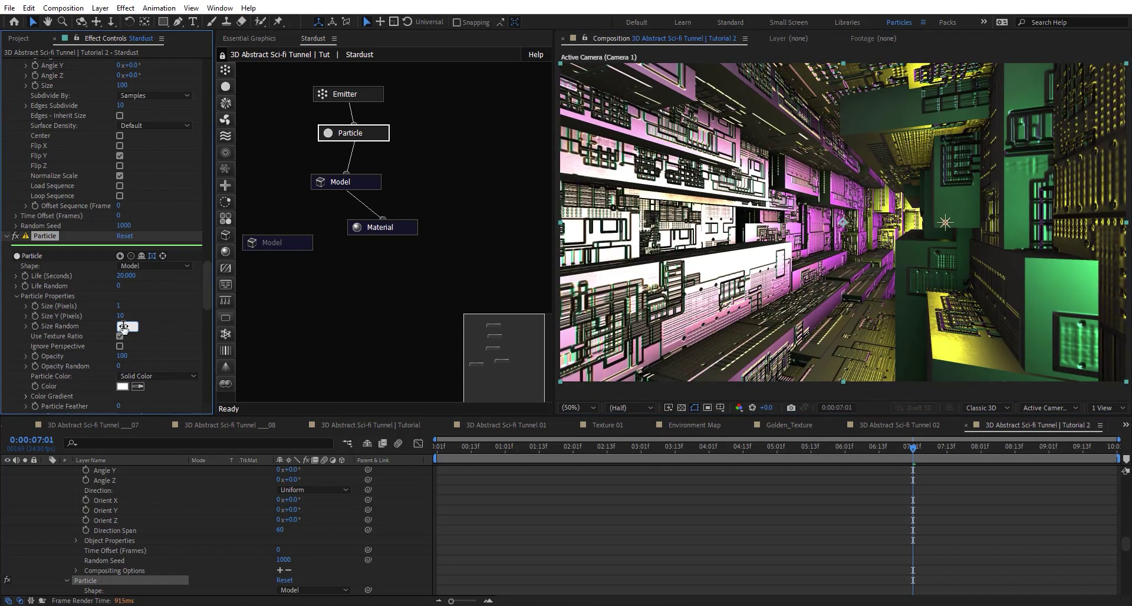
{"action": "type", "text": "50"}
{"action": "key", "text": "Return"}
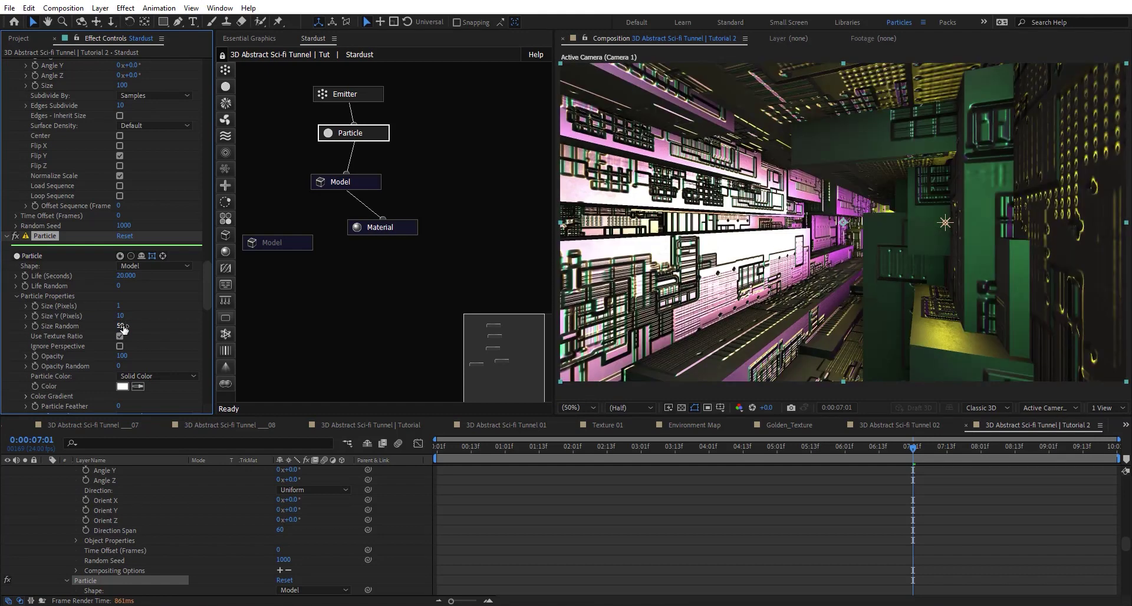
Step: Set the Particle node's Size Random to 25 and check the tunnel at 0:00:03:22 and 0:00:00:18
{"action": "left_click", "coordinate": [122, 326]}
{"action": "type", "text": "25"}
{"action": "key", "text": "Return"}
{"action": "left_click", "coordinate": [700, 451]}
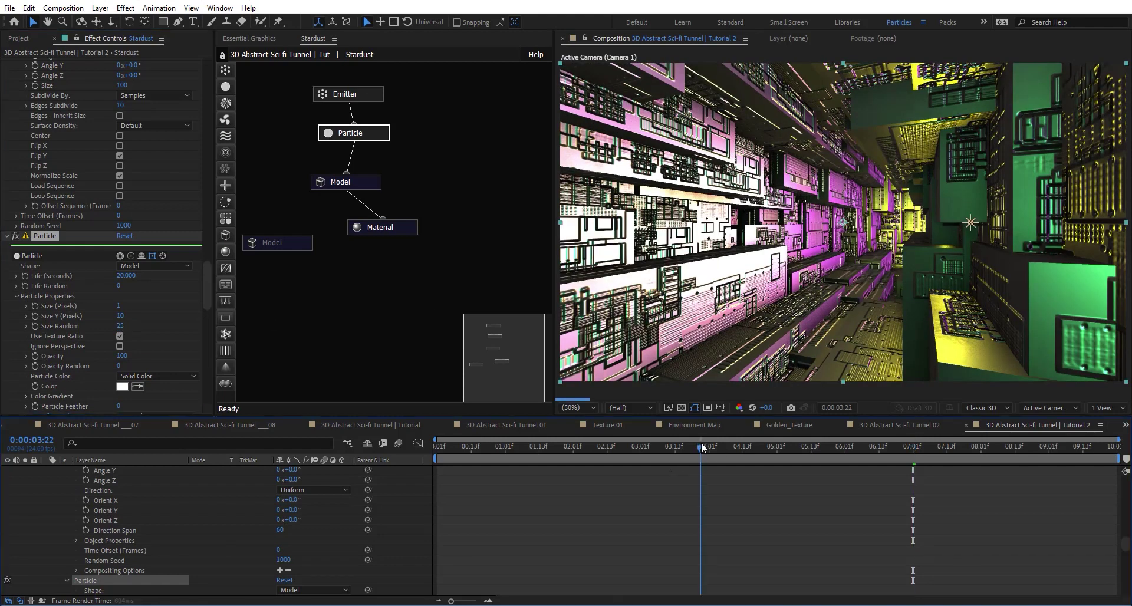
{"action": "left_click_drag", "start_coordinate": [637, 451], "coordinate": [487, 450]}
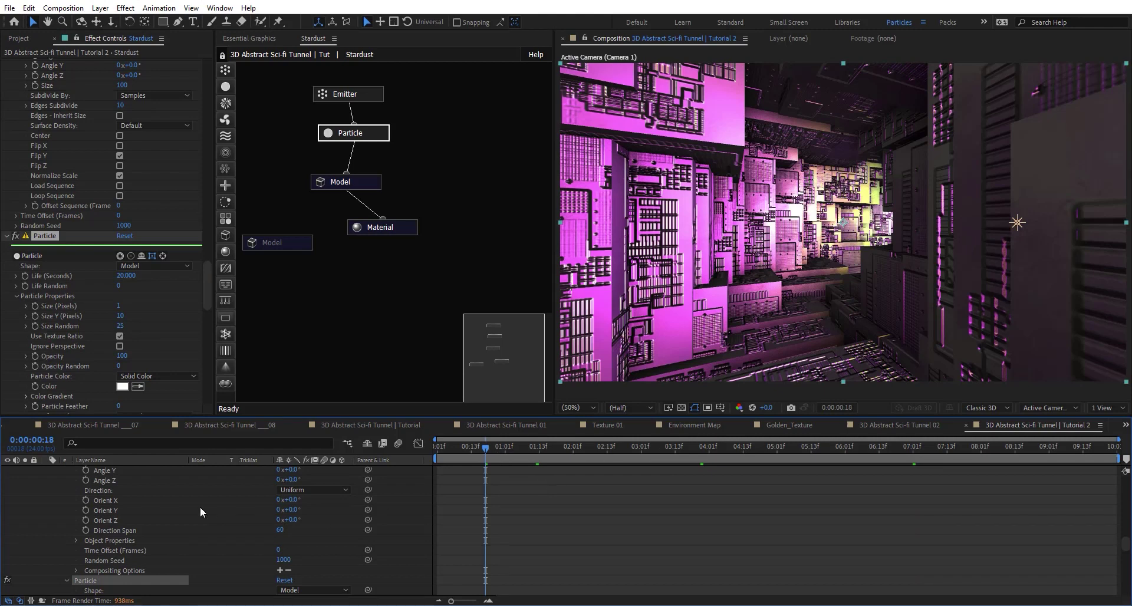
Step: Scale the 3D Null that carries the camera to about 182.3% and check the tunnel at 0:00:06:13
{"action": "scroll", "coordinate": [203, 505], "scroll_direction": "up", "scroll_amount": 10}
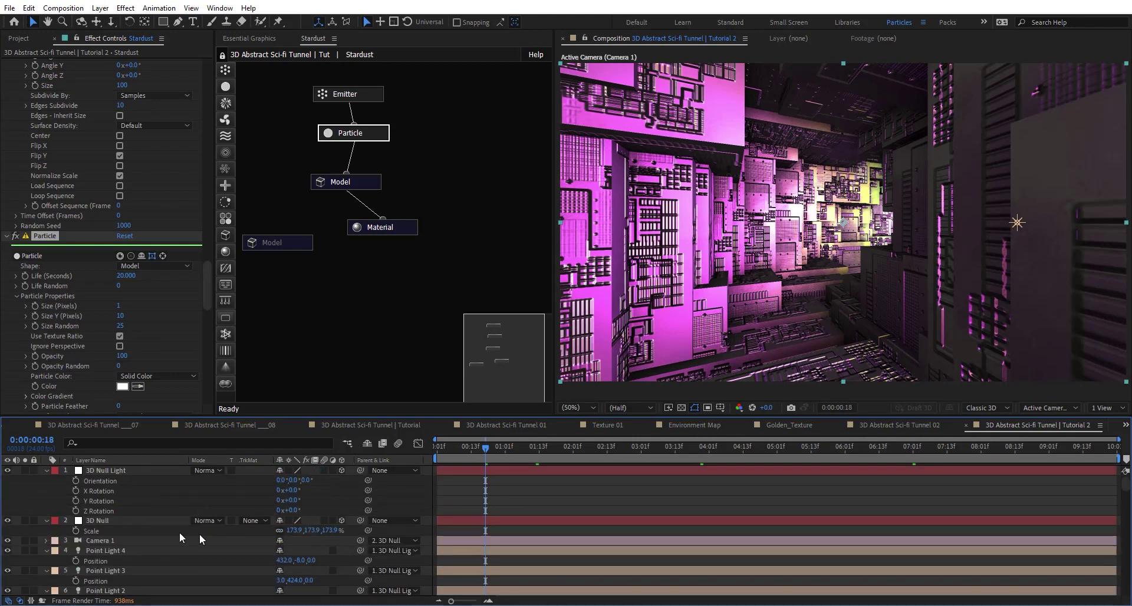
{"action": "left_click_drag", "start_coordinate": [292, 530], "coordinate": [345, 528]}
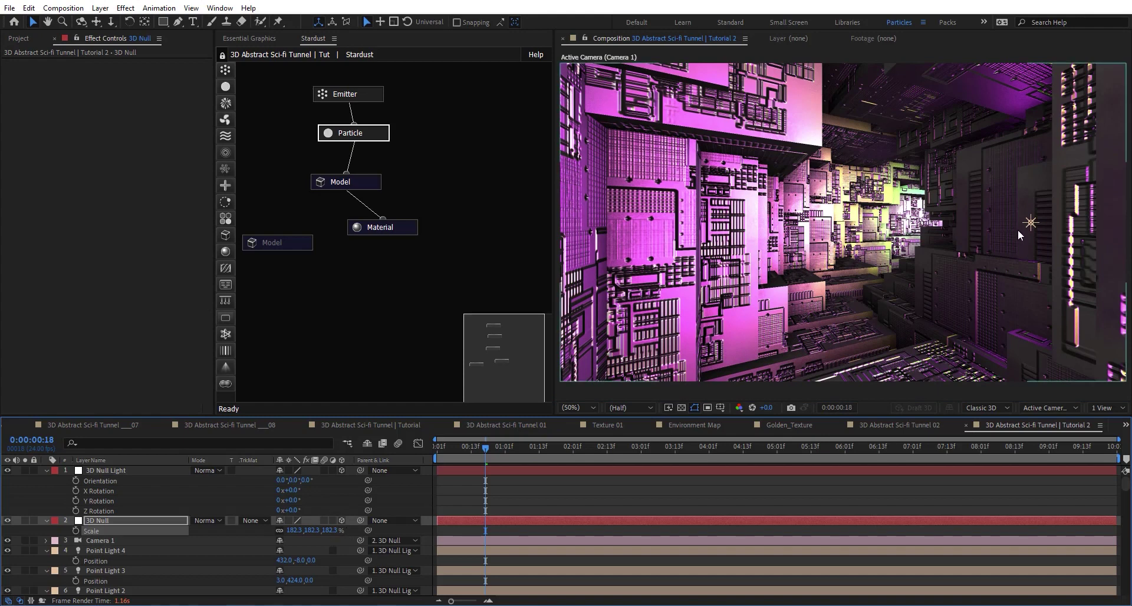
{"action": "left_click", "coordinate": [879, 446]}
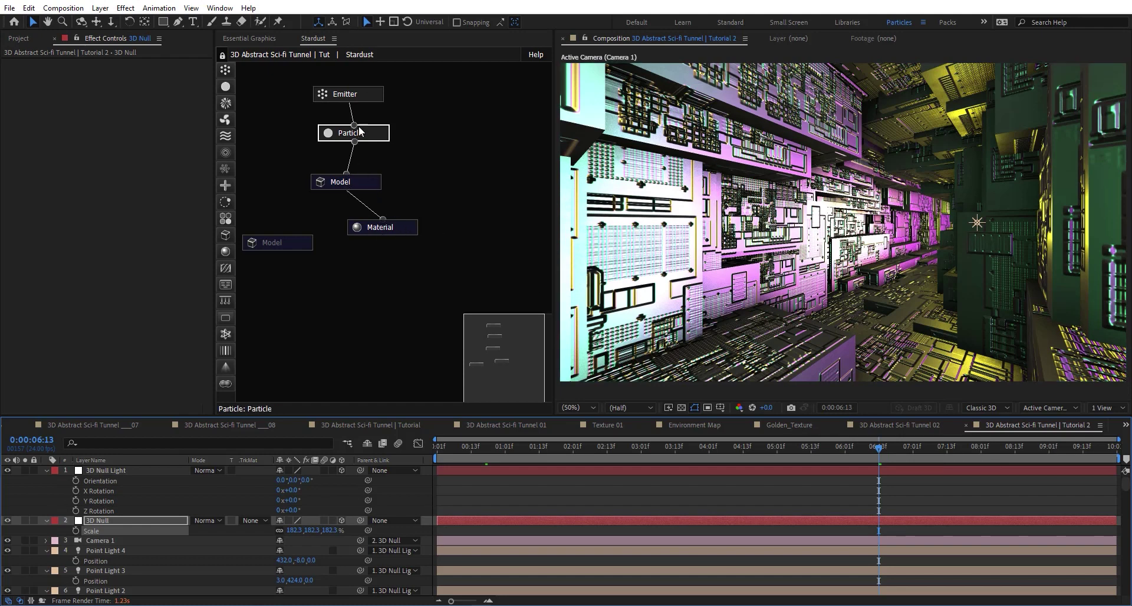
Step: Try a Random Seed of 50 on the Emitter node
{"action": "left_click", "coordinate": [367, 96]}
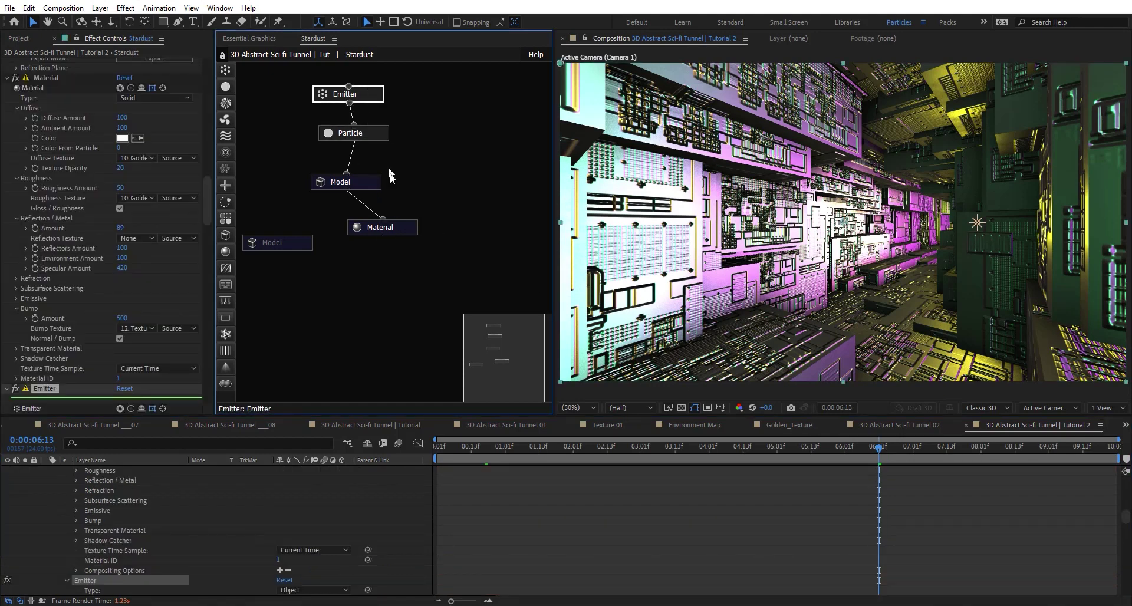
{"action": "scroll", "coordinate": [79, 324], "scroll_direction": "down", "scroll_amount": 5}
{"action": "scroll", "coordinate": [78, 325], "scroll_direction": "down", "scroll_amount": 9}
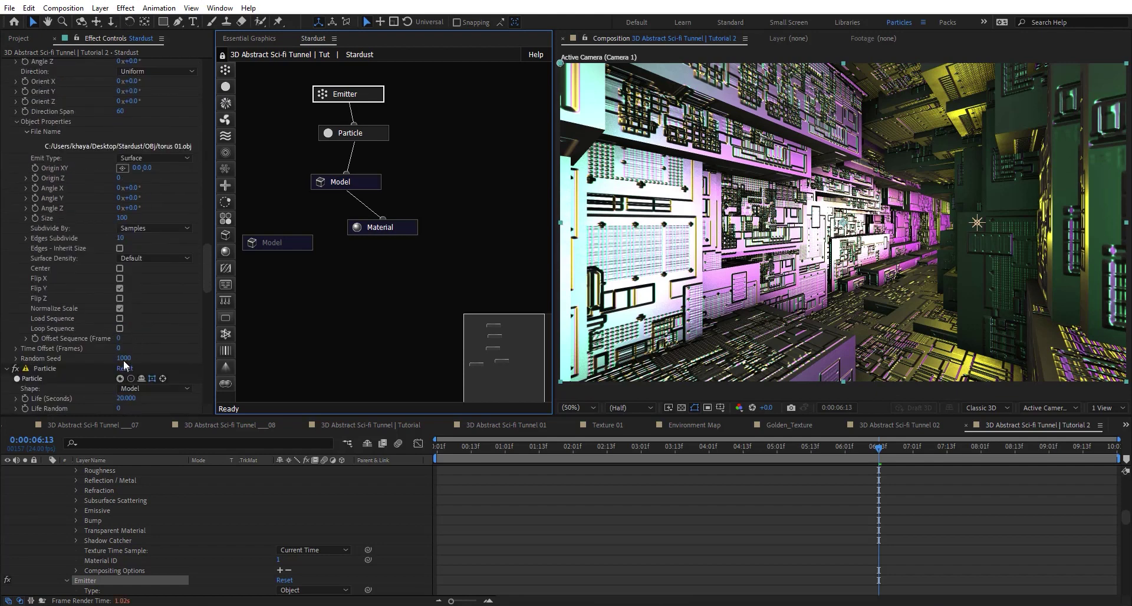
{"action": "left_click", "coordinate": [124, 359]}
{"action": "type", "text": "50"}
{"action": "key", "text": "Return"}
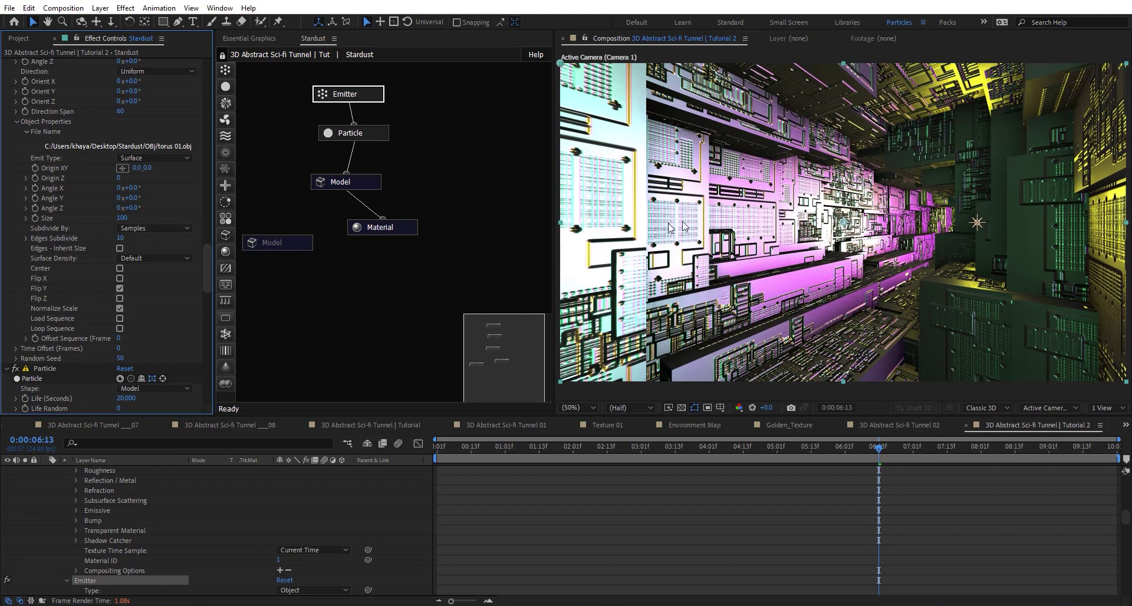
Step: Set the Emitter node's Random Seed to 800
{"action": "left_click", "coordinate": [120, 359]}
{"action": "type", "text": "800"}
{"action": "key", "text": "Return"}
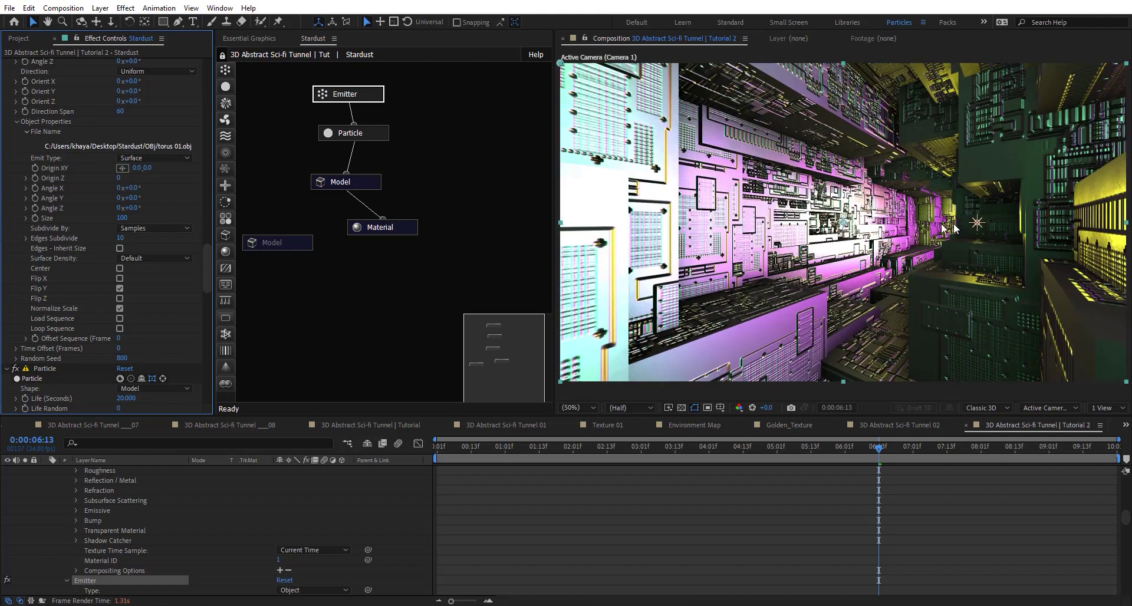
Step: Set the Particle node's Shift Seed to 50
{"action": "left_click", "coordinate": [378, 133]}
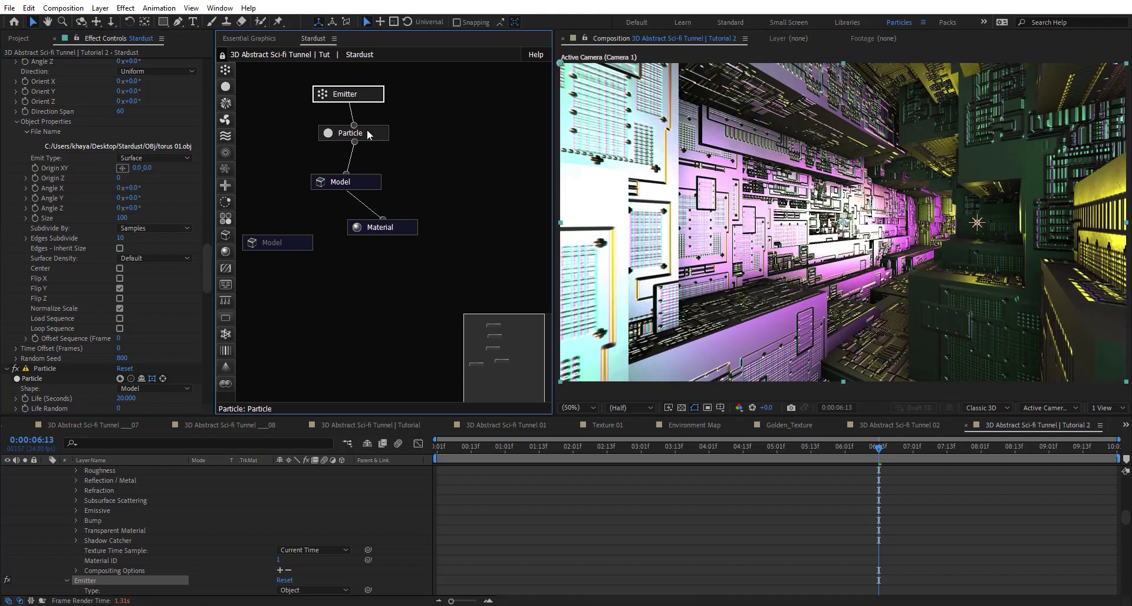
{"action": "scroll", "coordinate": [55, 310], "scroll_direction": "down", "scroll_amount": 10}
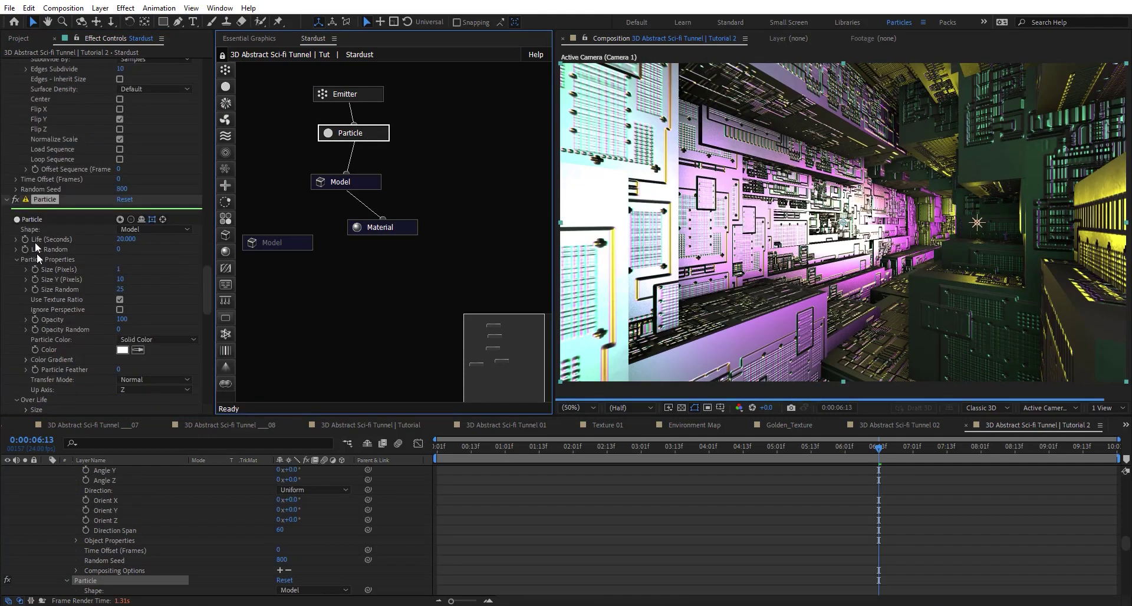
{"action": "scroll", "coordinate": [67, 274], "scroll_direction": "down", "scroll_amount": 10}
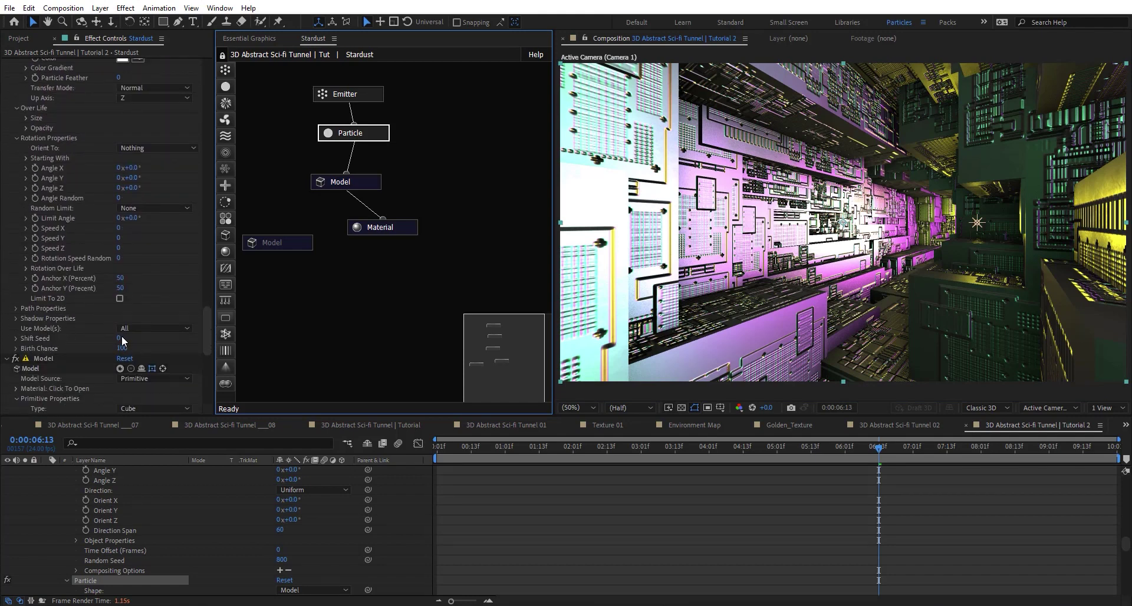
{"action": "left_click", "coordinate": [120, 338]}
{"action": "type", "text": "50"}
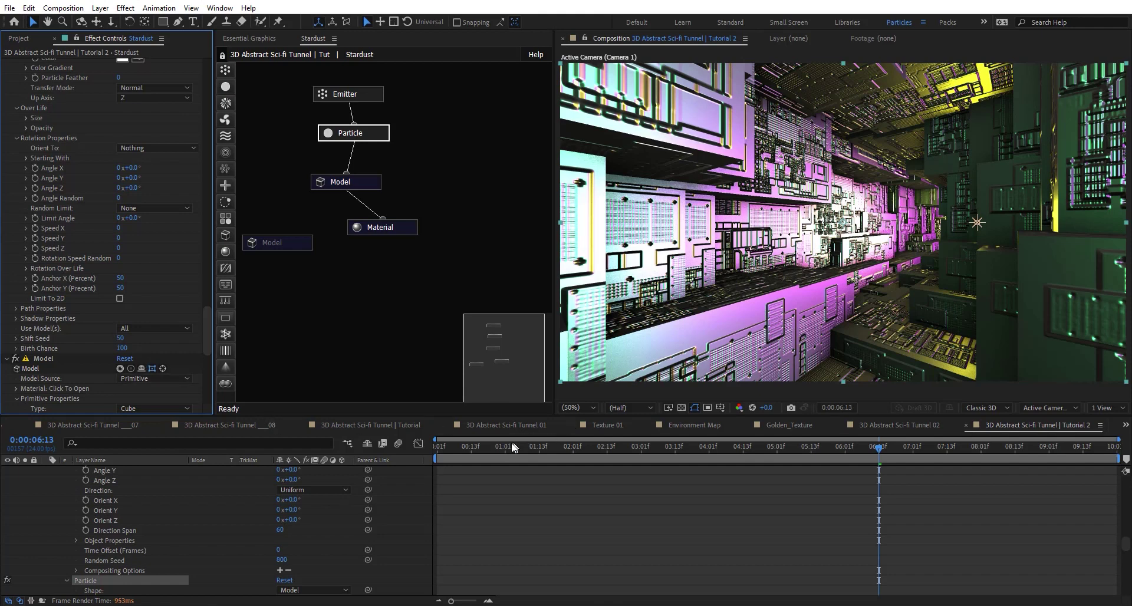
Step: Preview the tunnel animation from the beginning of the timeline
{"action": "left_click", "coordinate": [447, 451]}
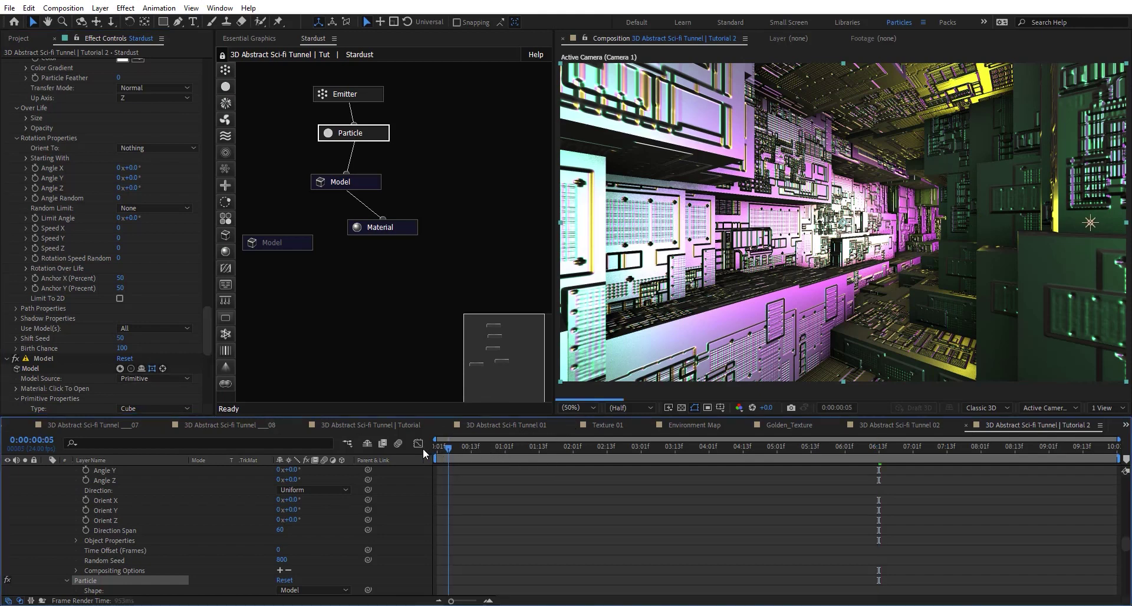
{"action": "left_click_drag", "start_coordinate": [423, 449], "coordinate": [424, 450]}
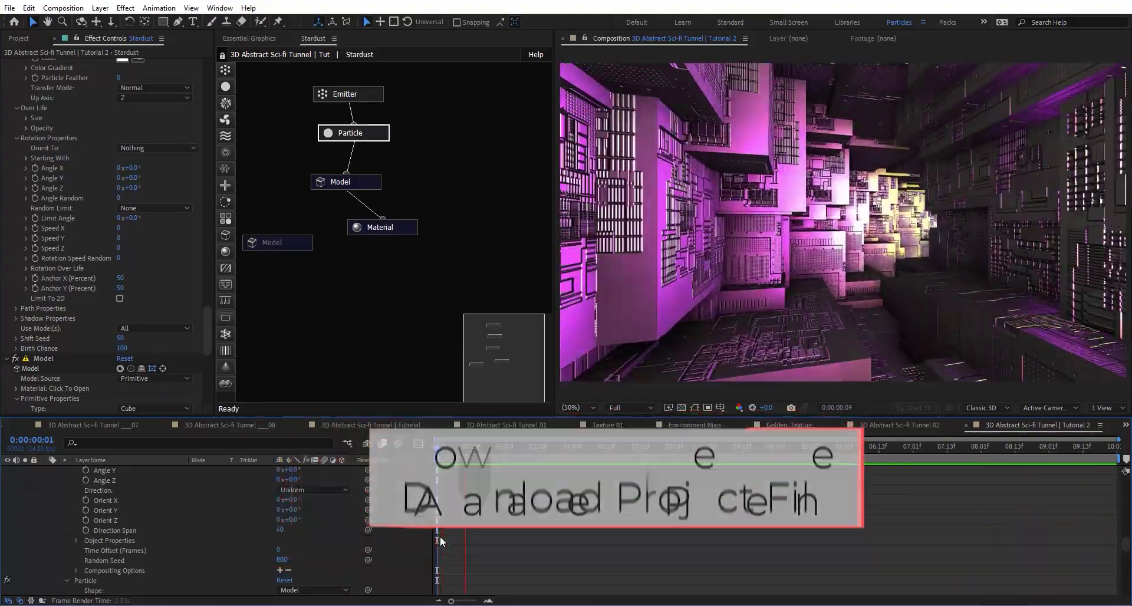
{"action": "key", "text": "space"}
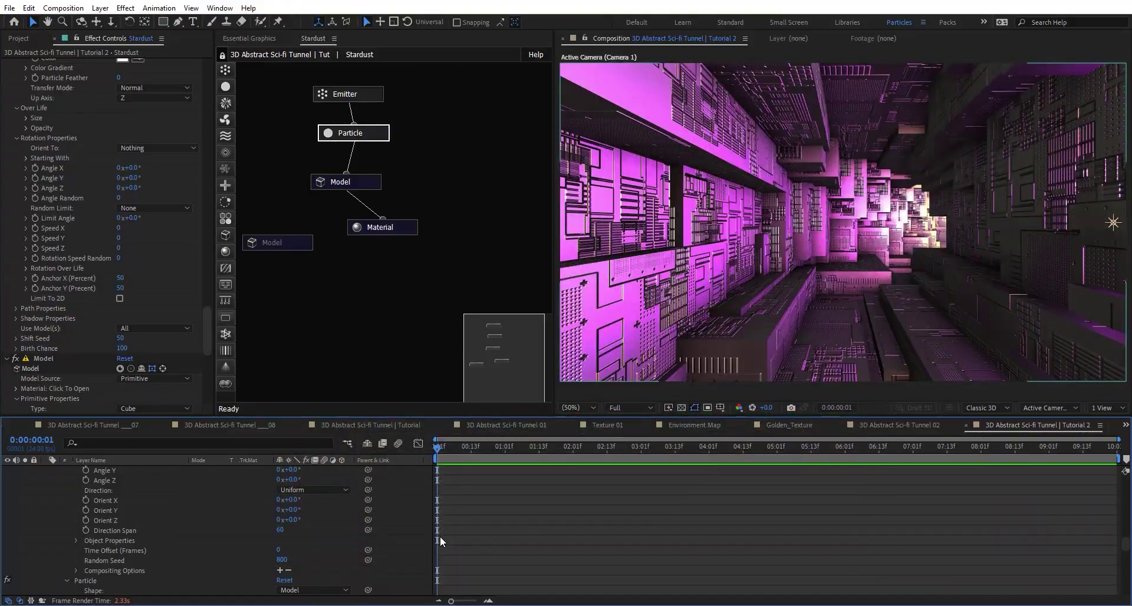
Step: Open the 3D Abstract Sci-fi Tunnel _01 composition from the project and set its preview resolution to Full
{"action": "left_click", "coordinate": [18, 39]}
{"action": "double_click", "coordinate": [128, 266]}
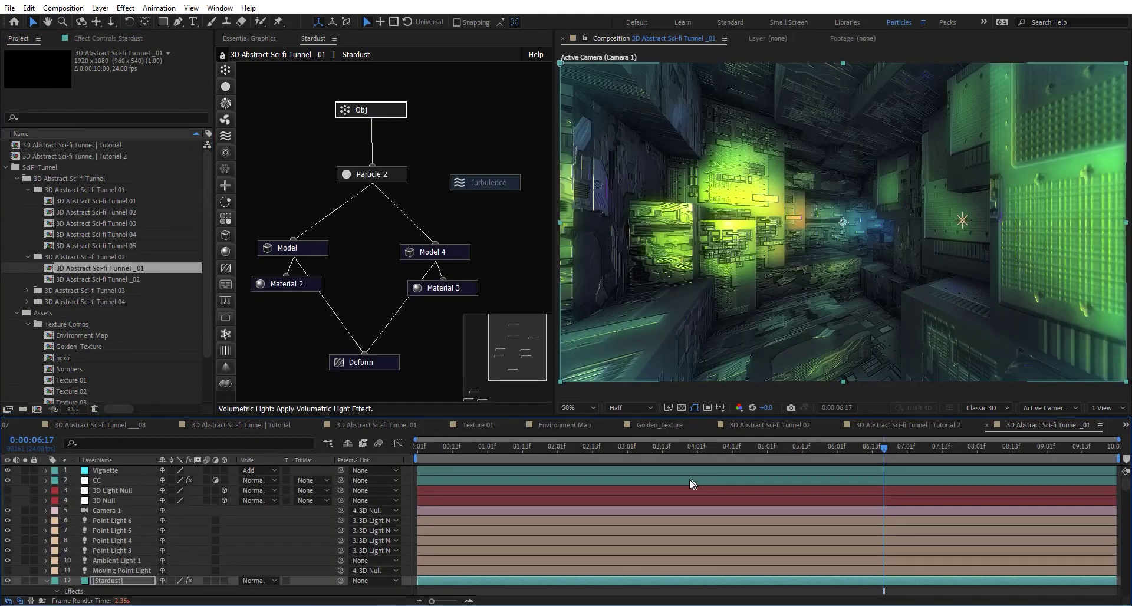
{"action": "left_click", "coordinate": [632, 410]}
{"action": "left_click", "coordinate": [632, 438]}
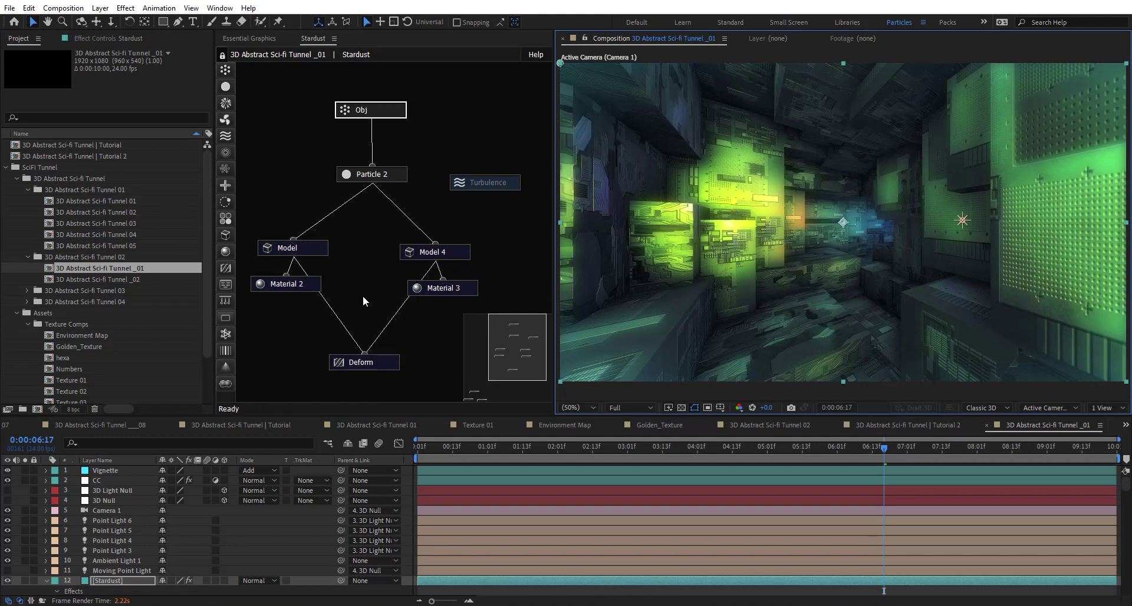
Step: Try the All option for Use Model(s) on the Particle 2 node and return it to Random
{"action": "left_click", "coordinate": [451, 254]}
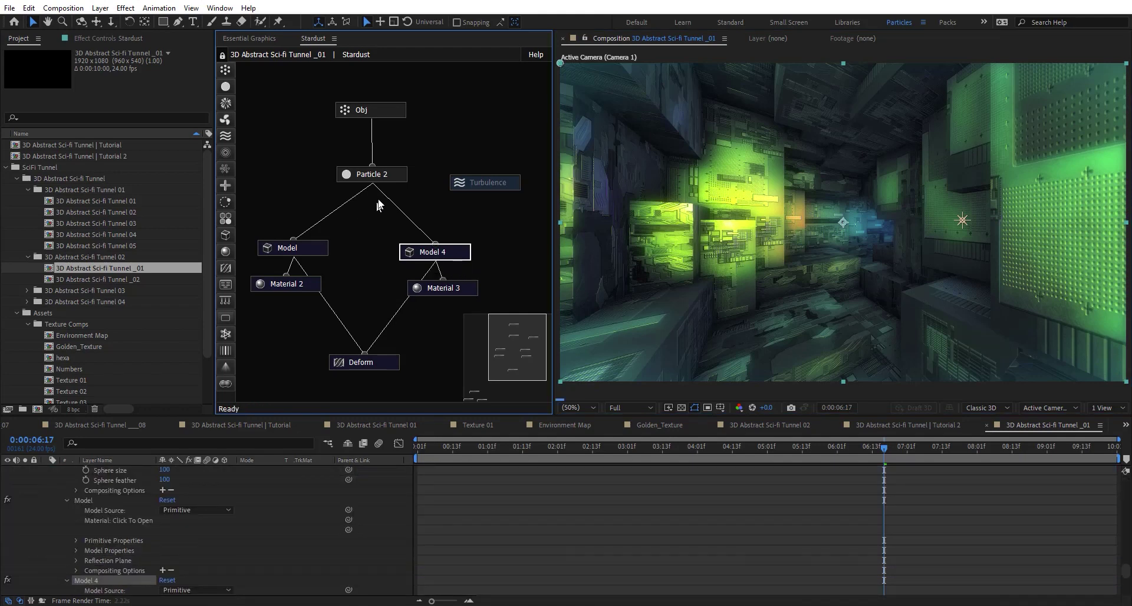
{"action": "left_click", "coordinate": [366, 176]}
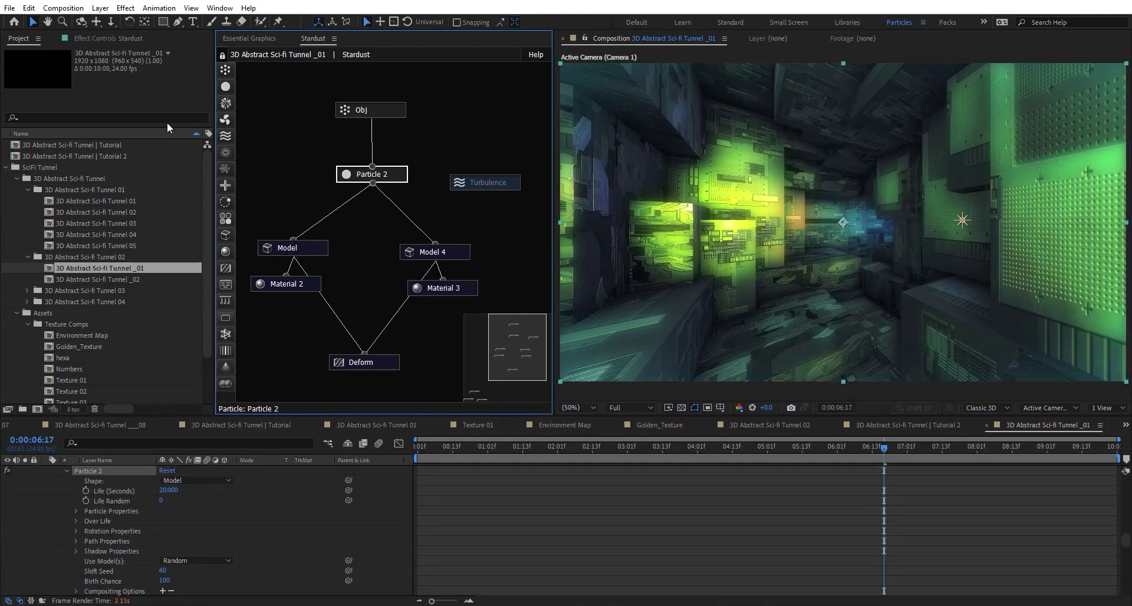
{"action": "left_click", "coordinate": [111, 39]}
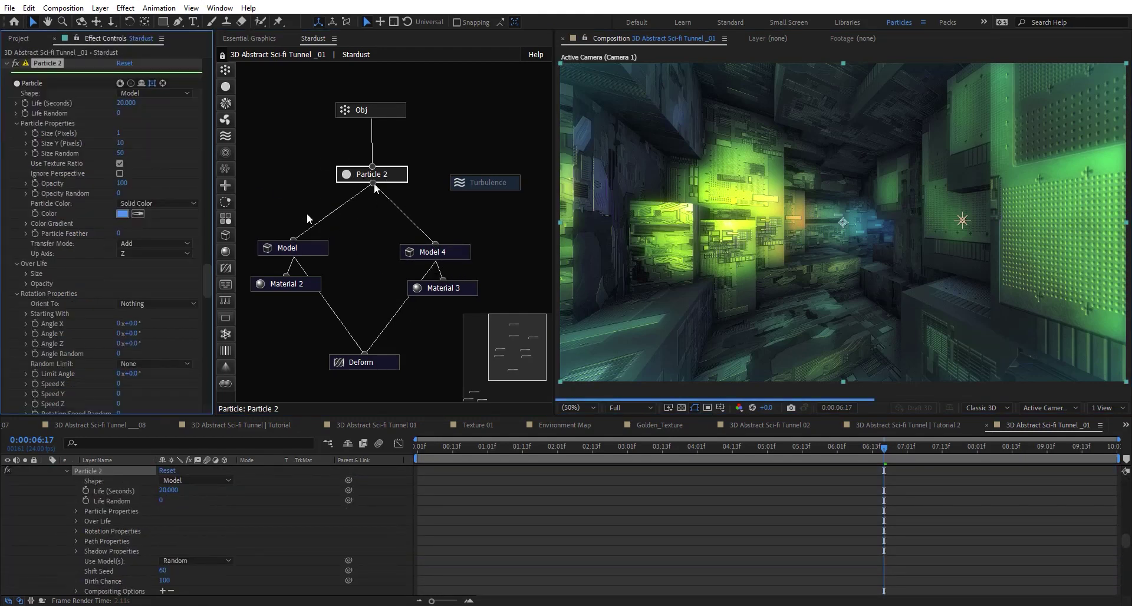
{"action": "scroll", "coordinate": [75, 308], "scroll_direction": "down", "scroll_amount": 5}
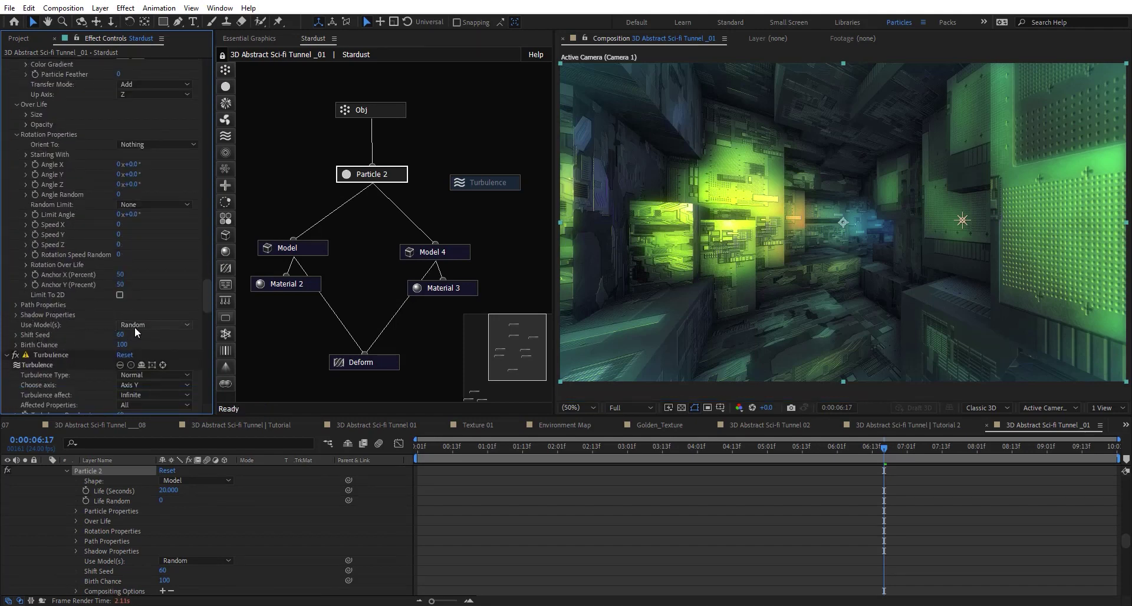
{"action": "left_click", "coordinate": [155, 325]}
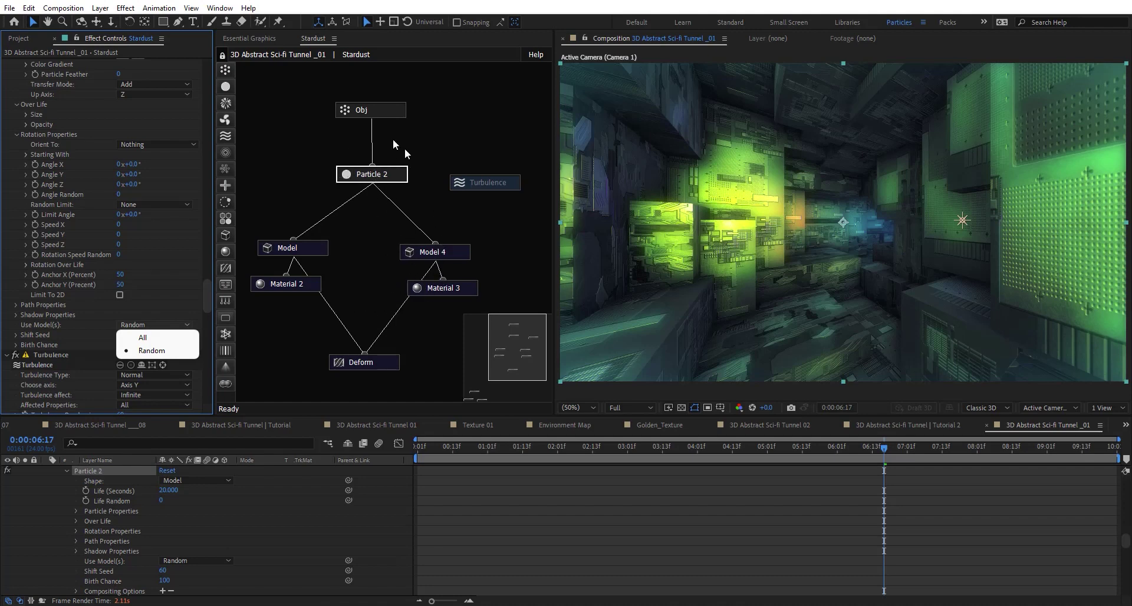
{"action": "left_click", "coordinate": [139, 330]}
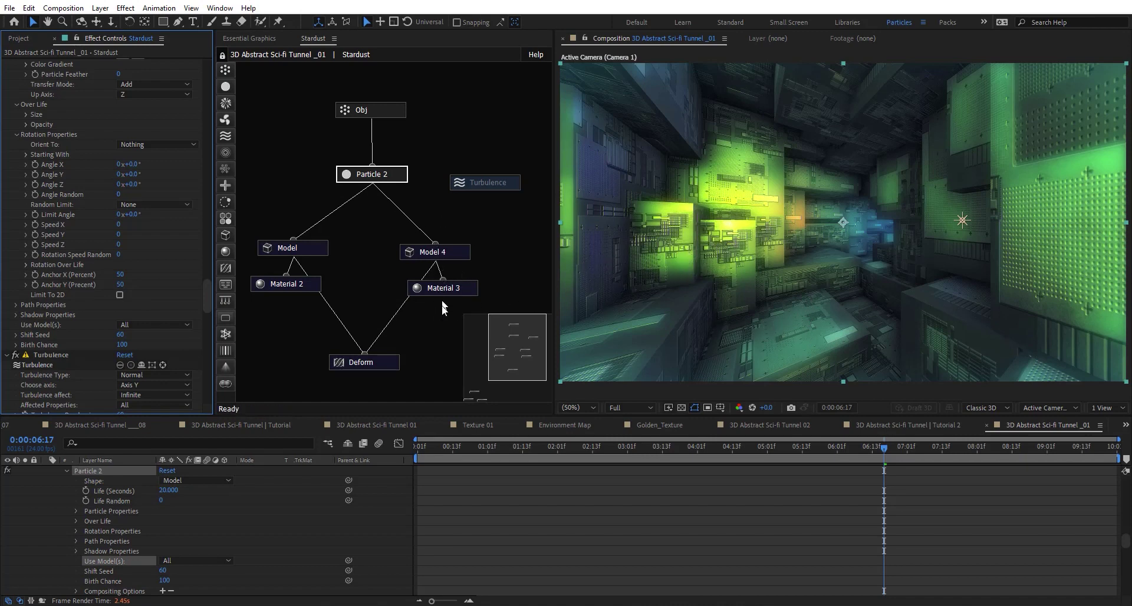
{"action": "left_click", "coordinate": [147, 324]}
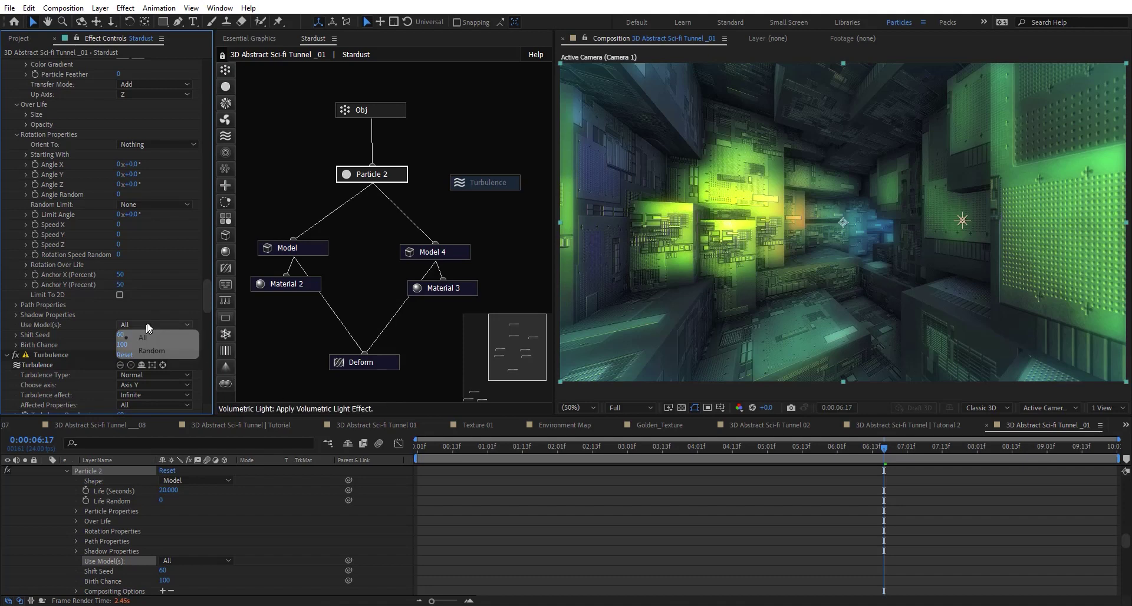
{"action": "left_click", "coordinate": [162, 349]}
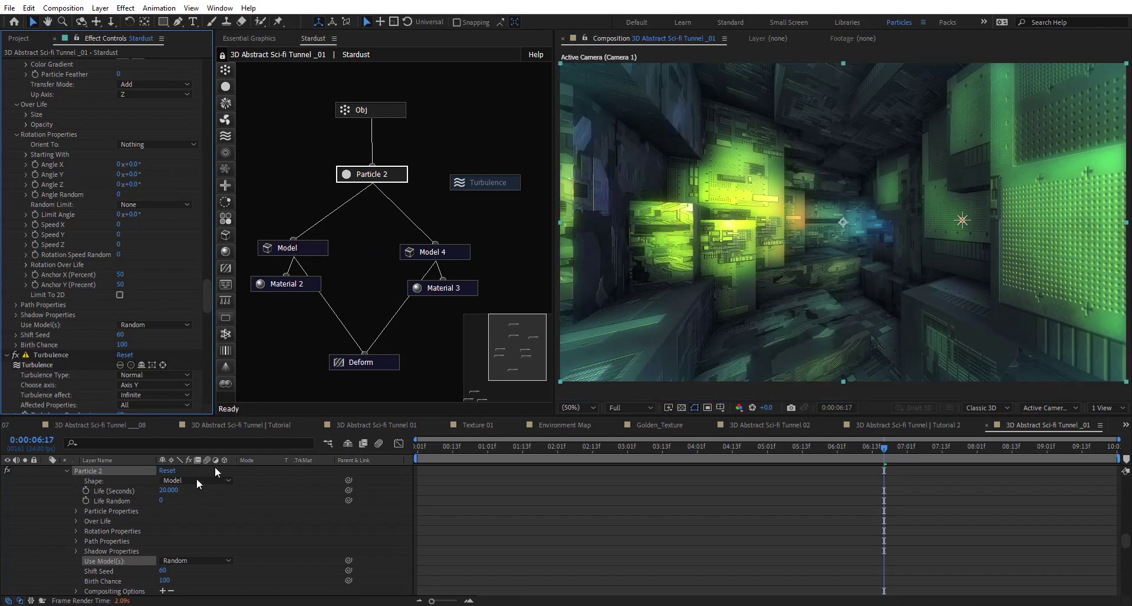
Step: Collapse the Stardust layer's properties and open the Texture 05 composition to examine its texture
{"action": "scroll", "coordinate": [65, 531], "scroll_direction": "up", "scroll_amount": 15}
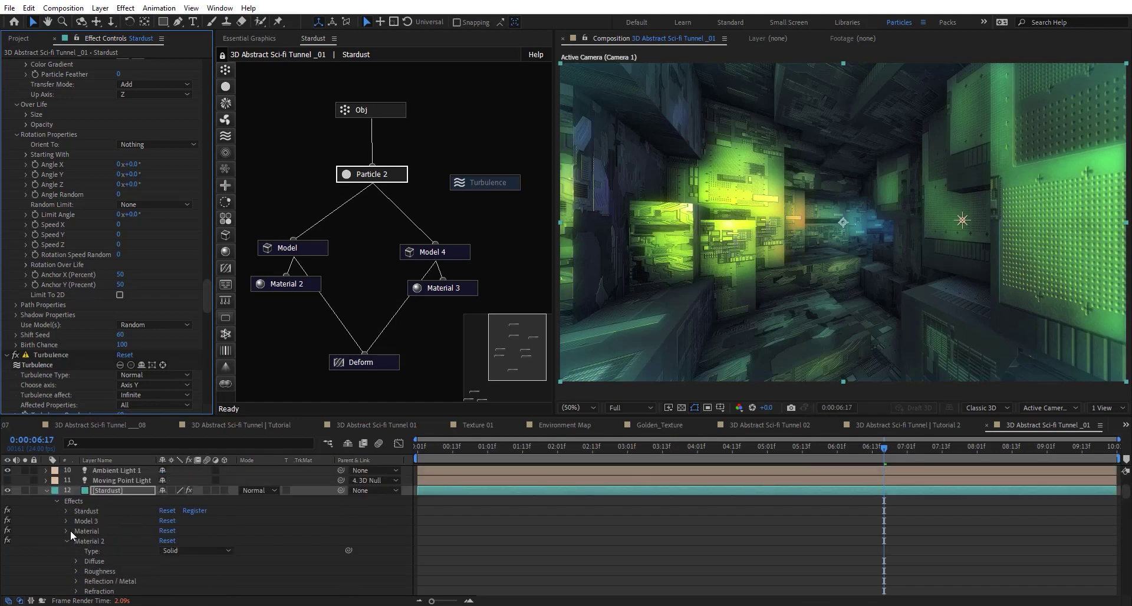
{"action": "scroll", "coordinate": [65, 534], "scroll_direction": "up", "scroll_amount": 5}
{"action": "left_click", "coordinate": [46, 581]}
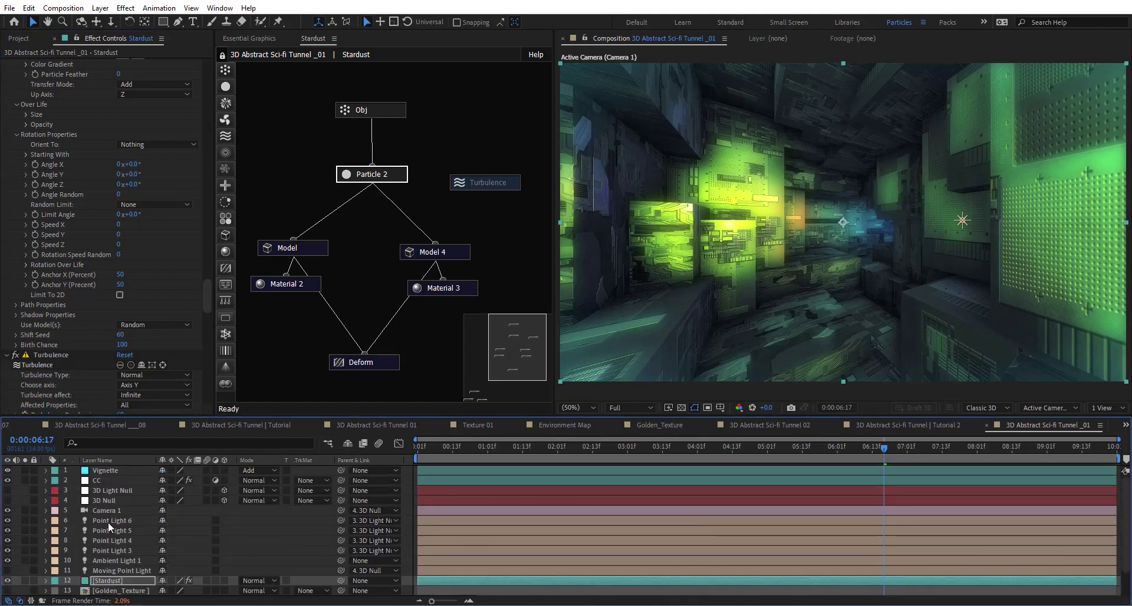
{"action": "scroll", "coordinate": [108, 522], "scroll_direction": "down", "scroll_amount": 2}
{"action": "double_click", "coordinate": [122, 576]}
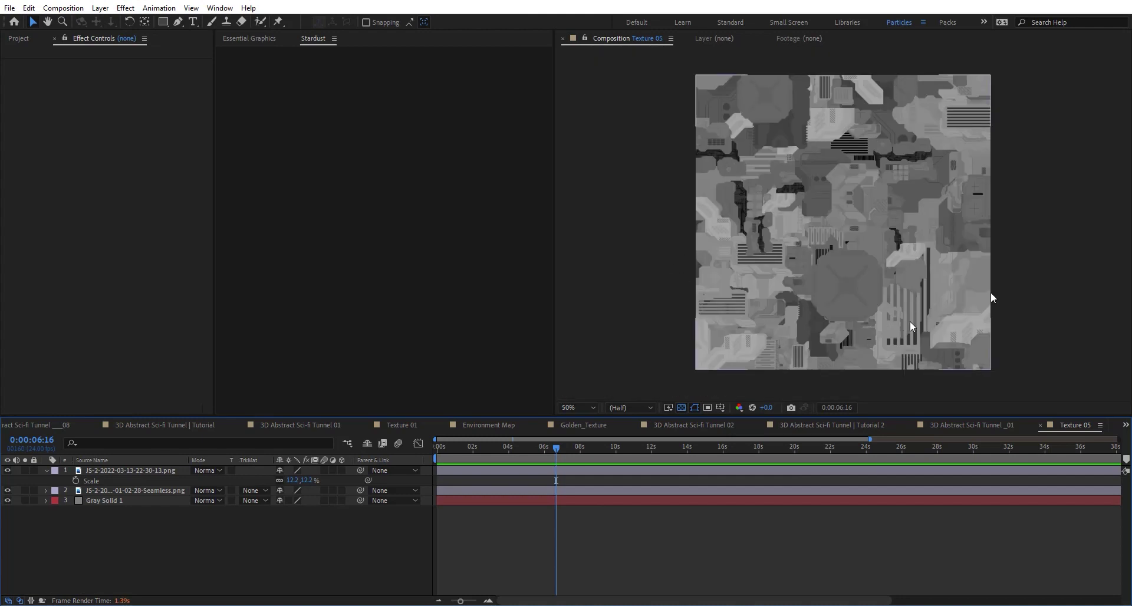
Step: Return to the 3D Abstract Sci-fi Tunnel _01 composition and preview it at 0:00:02:20
{"action": "left_click", "coordinate": [994, 424]}
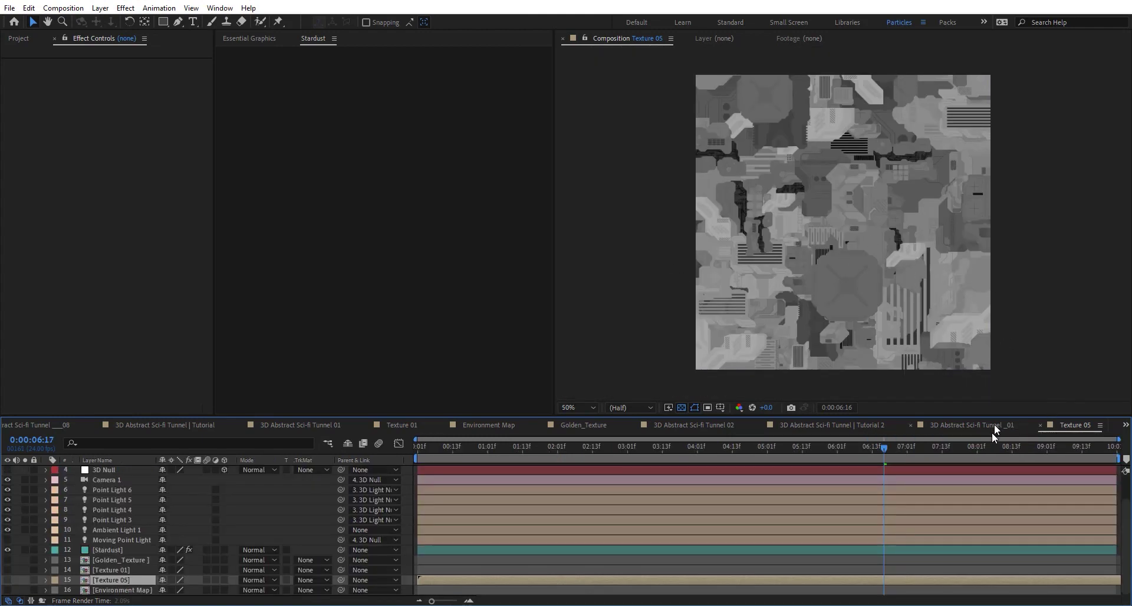
{"action": "left_click", "coordinate": [612, 451]}
{"action": "scroll", "coordinate": [629, 478], "scroll_direction": "up", "scroll_amount": 3}
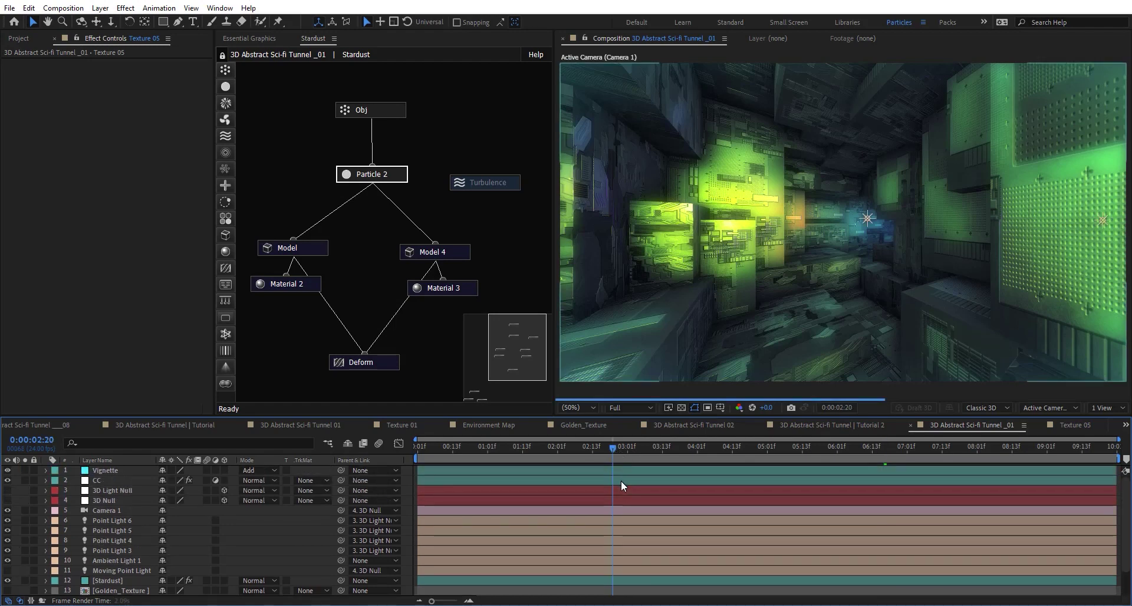
Step: Hide and show the CC and Vignette layers to compare their effect on the tunnel, leaving both visible
{"action": "left_click", "coordinate": [7, 481]}
{"action": "left_click", "coordinate": [7, 480]}
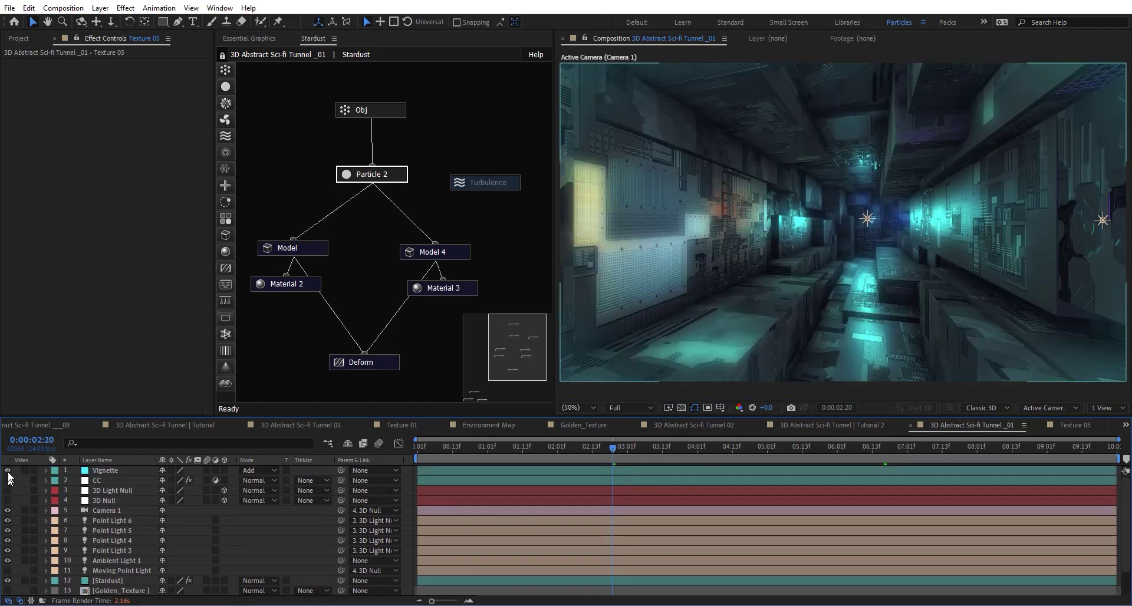
{"action": "left_click", "coordinate": [7, 471]}
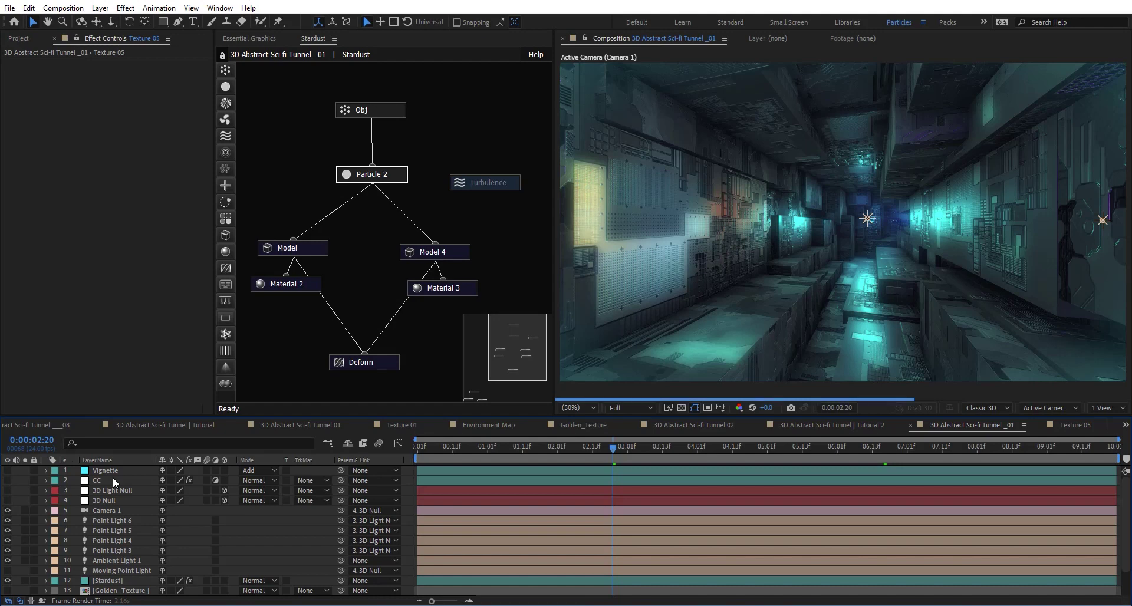
{"action": "left_click", "coordinate": [7, 481]}
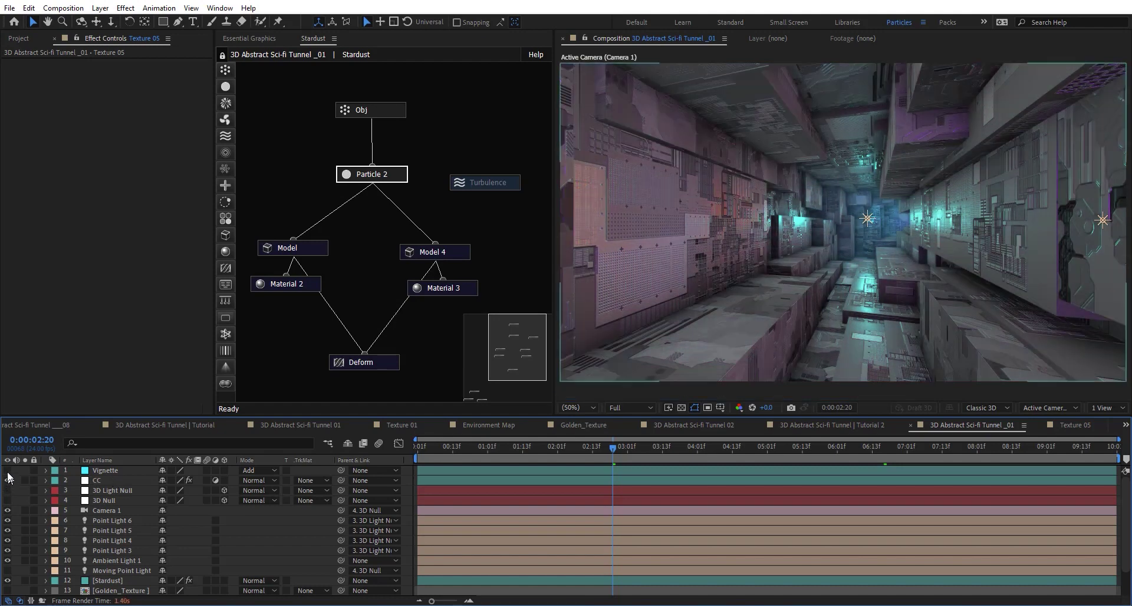
{"action": "left_click", "coordinate": [7, 470]}
Step: Examine the CC layer's effects and inspect the graded tunnel at 100% magnification
{"action": "left_click", "coordinate": [122, 480]}
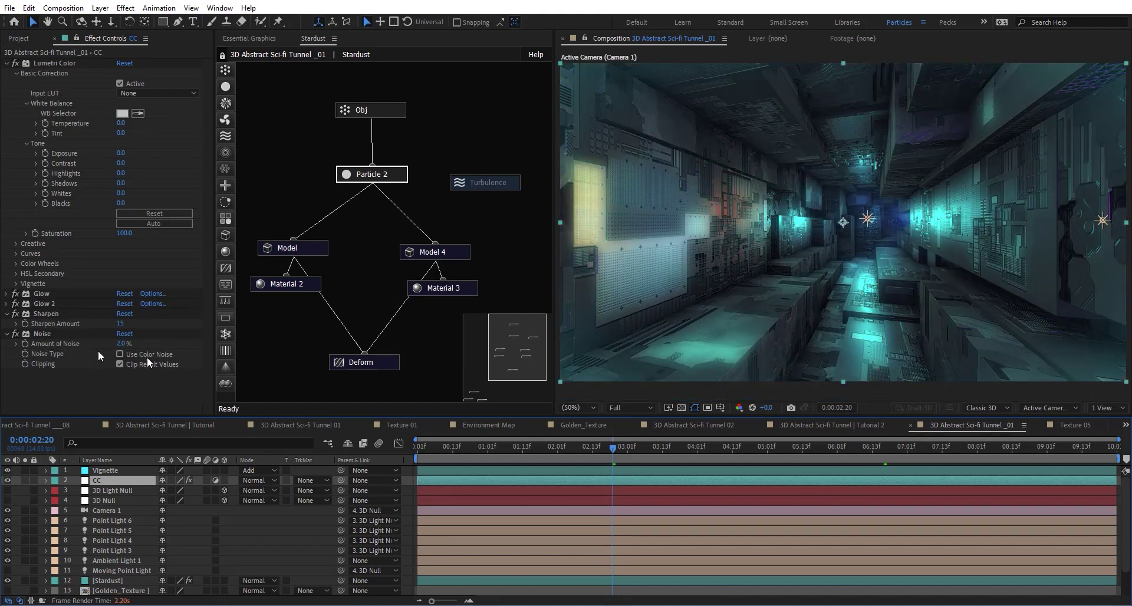
{"action": "key", "text": "period"}
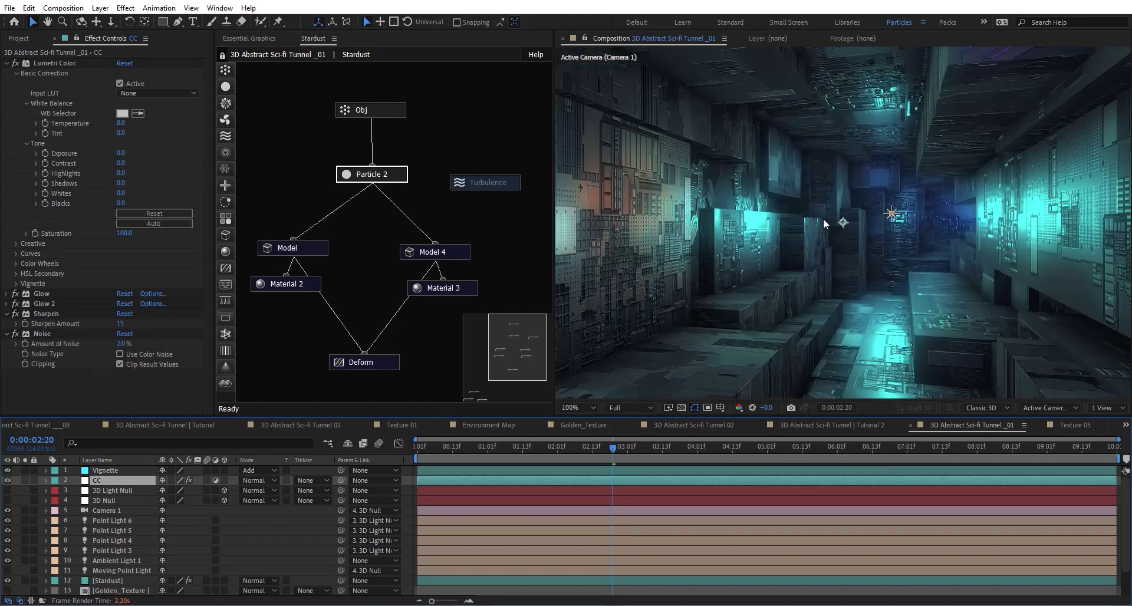
{"action": "key", "text": "period"}
{"action": "key", "text": "comma"}
{"action": "key", "text": "comma"}
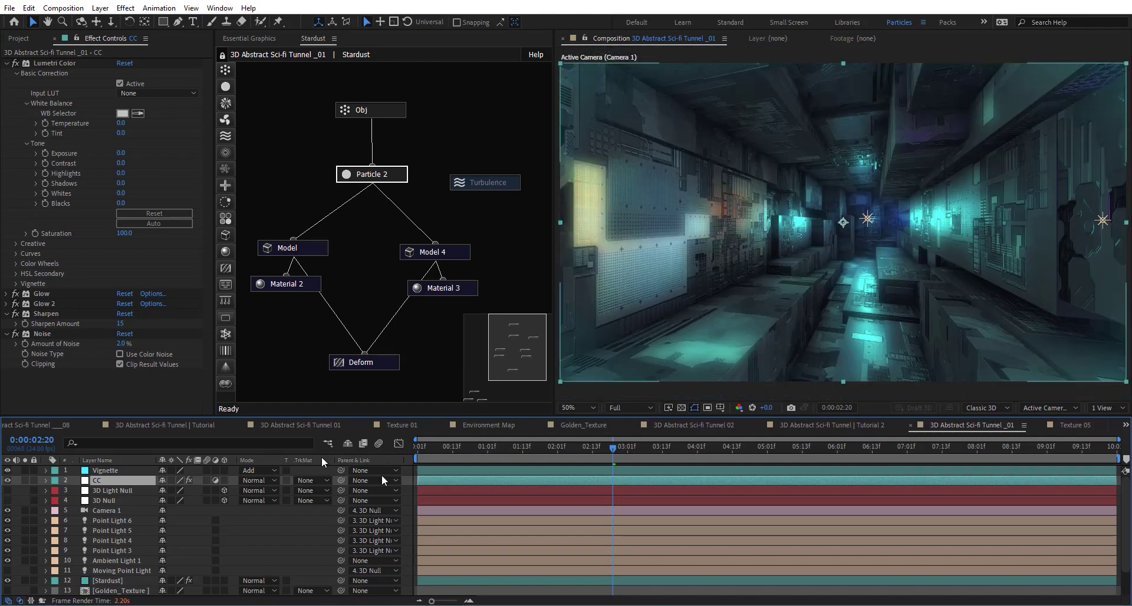
Step: Set the Particle 2 node's Shift Seed to 500
{"action": "left_click", "coordinate": [389, 174]}
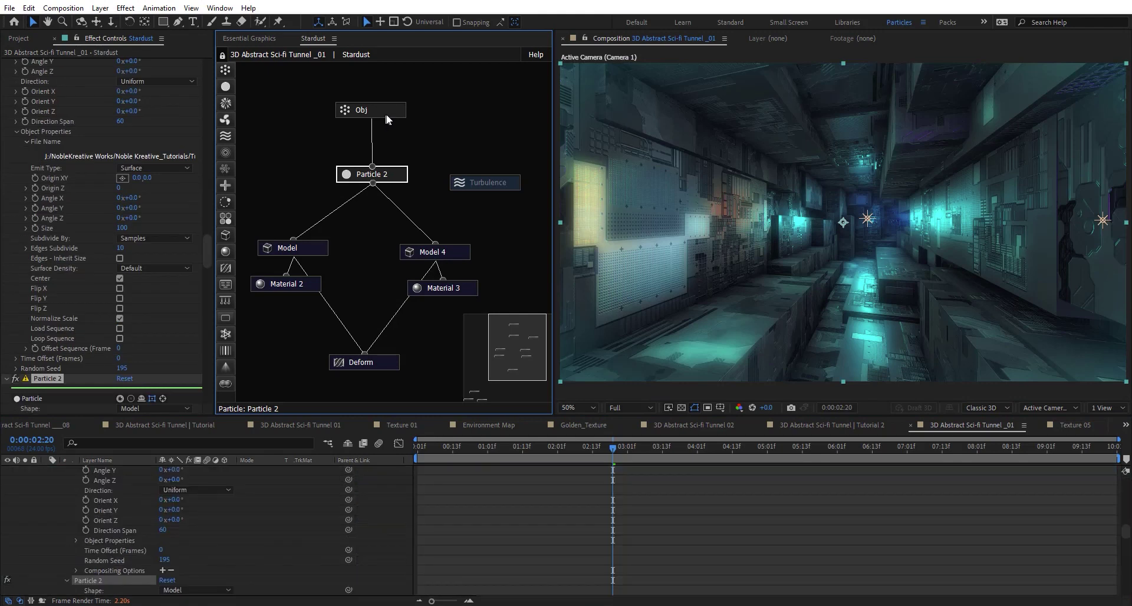
{"action": "scroll", "coordinate": [89, 307], "scroll_direction": "down", "scroll_amount": 10}
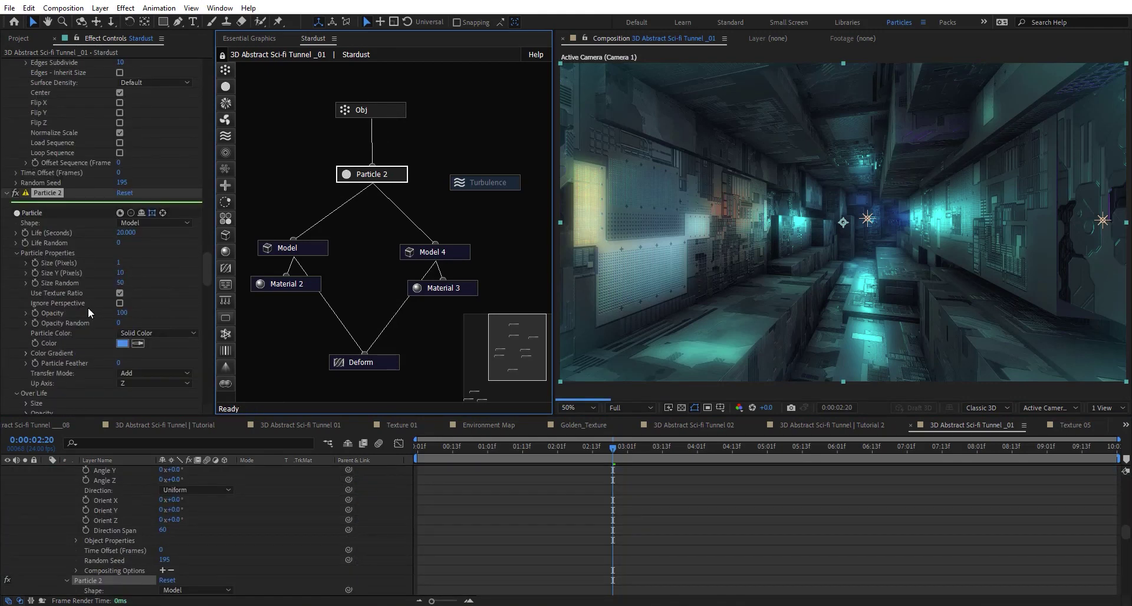
{"action": "scroll", "coordinate": [81, 309], "scroll_direction": "down", "scroll_amount": 1}
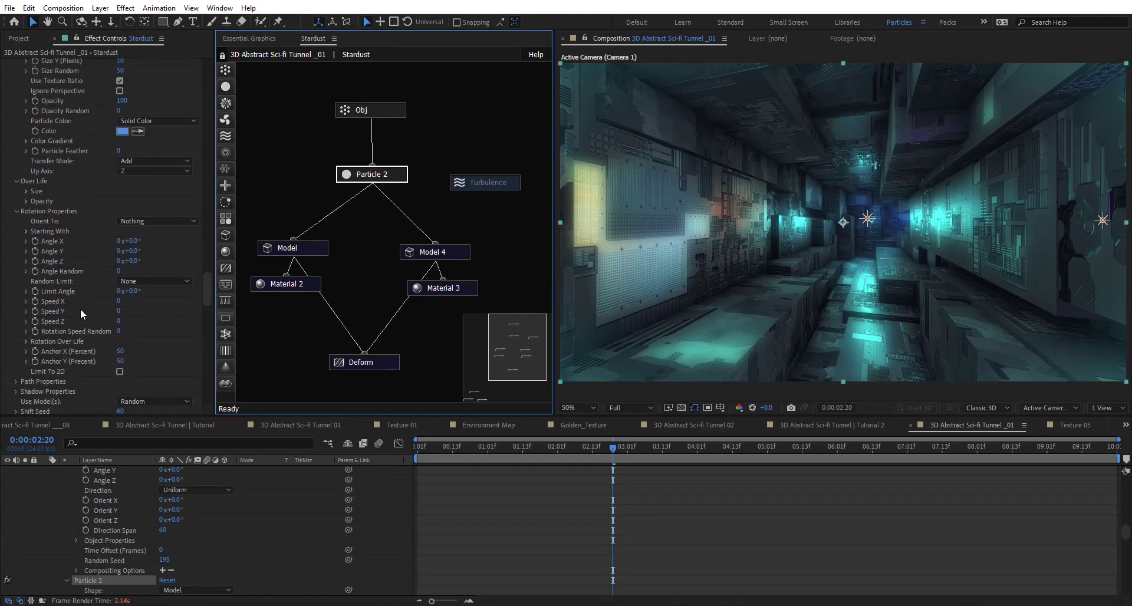
{"action": "scroll", "coordinate": [71, 362], "scroll_direction": "down", "scroll_amount": 1}
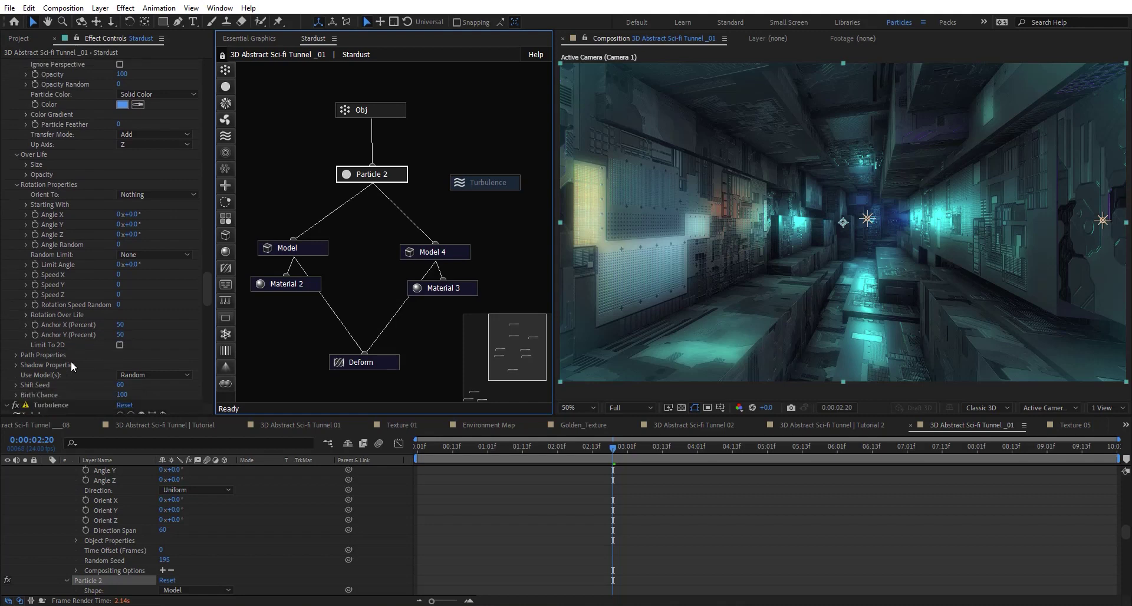
{"action": "left_click", "coordinate": [122, 386]}
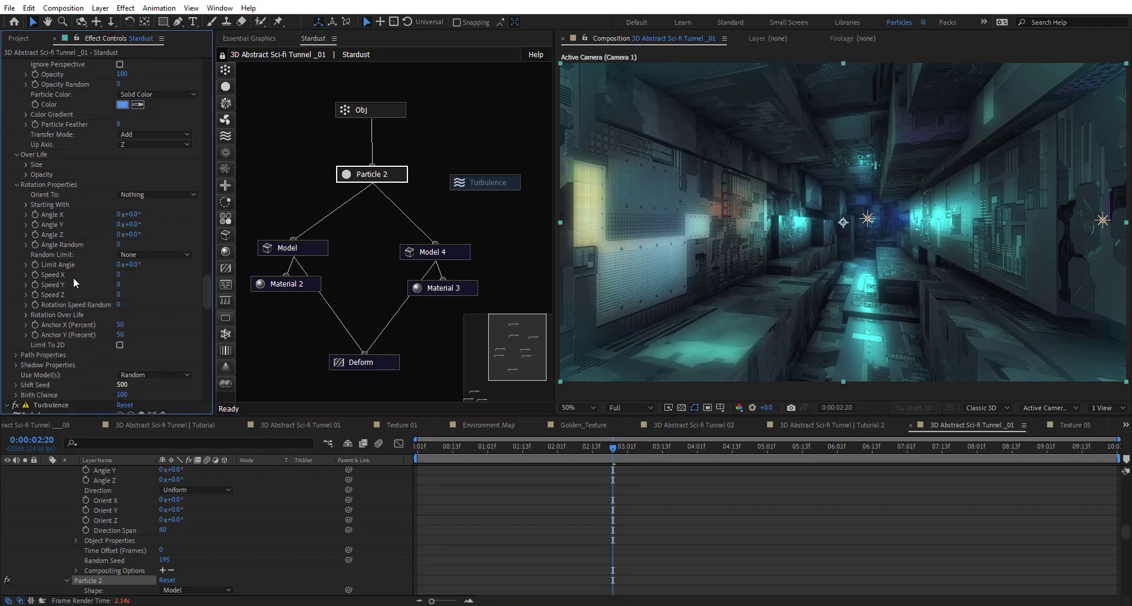
Step: Examine the Environment, Ambient Occlusion and Fog options in Stardust's render settings, toggling the fog for comparison and keeping it on
{"action": "scroll", "coordinate": [73, 278], "scroll_direction": "up", "scroll_amount": 12}
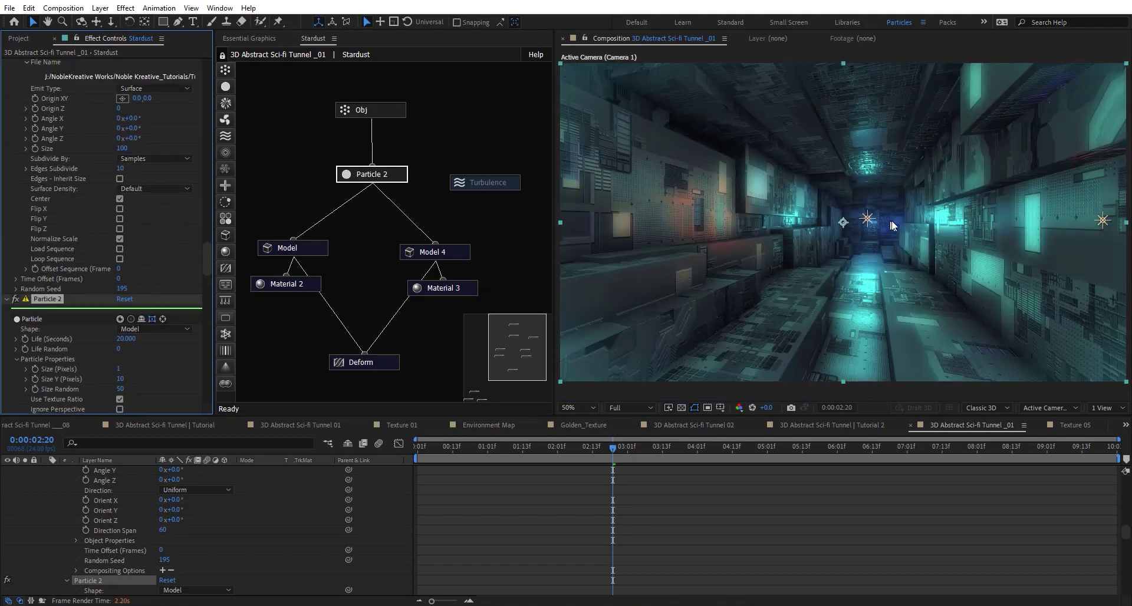
{"action": "scroll", "coordinate": [45, 179], "scroll_direction": "down", "scroll_amount": 15}
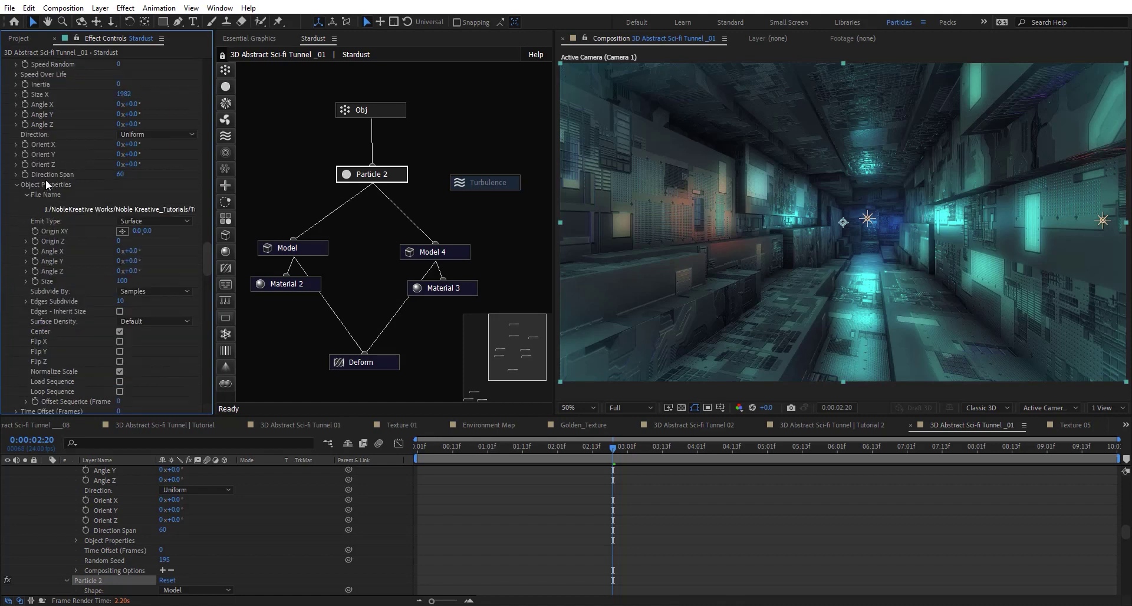
{"action": "scroll", "coordinate": [44, 180], "scroll_direction": "up", "scroll_amount": 5}
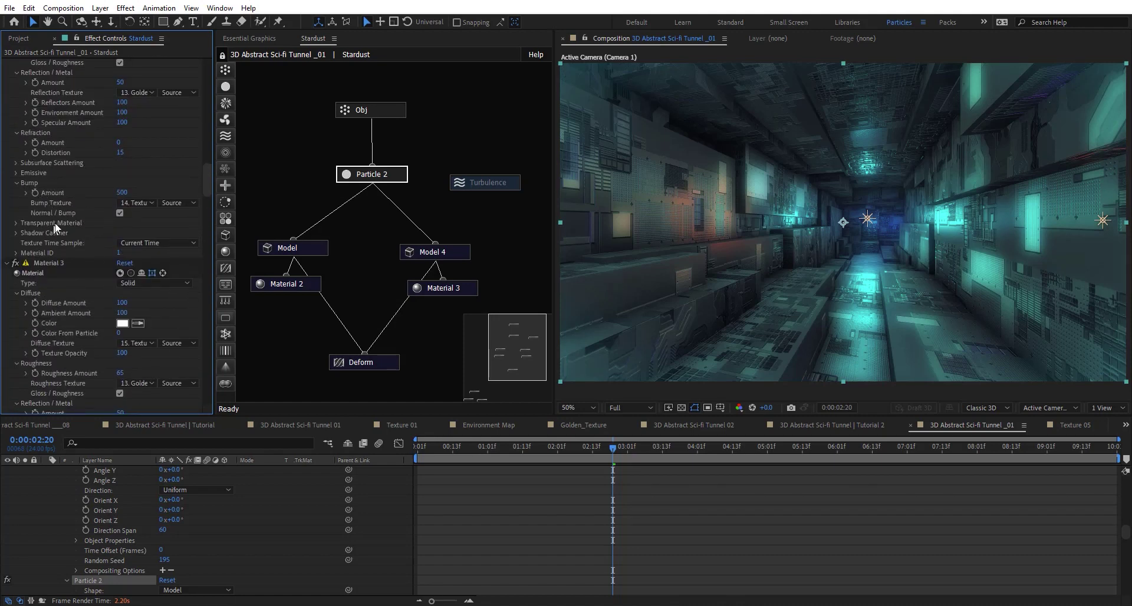
{"action": "scroll", "coordinate": [42, 166], "scroll_direction": "up", "scroll_amount": 7}
{"action": "left_click_drag", "start_coordinate": [208, 160], "coordinate": [201, 68]}
{"action": "scroll", "coordinate": [55, 332], "scroll_direction": "down", "scroll_amount": 3}
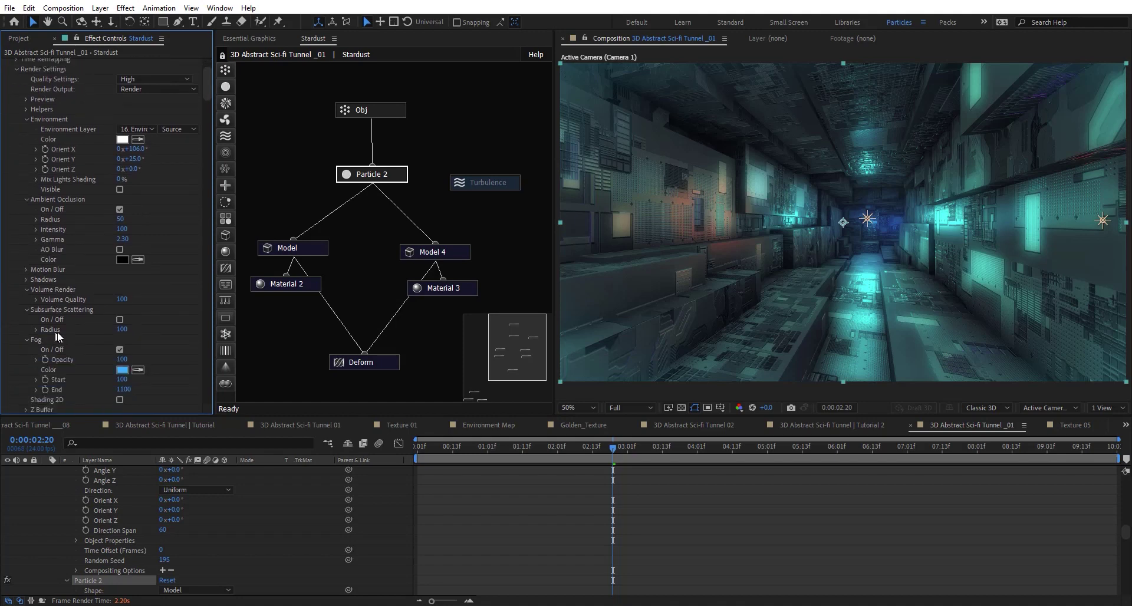
{"action": "left_click", "coordinate": [121, 350]}
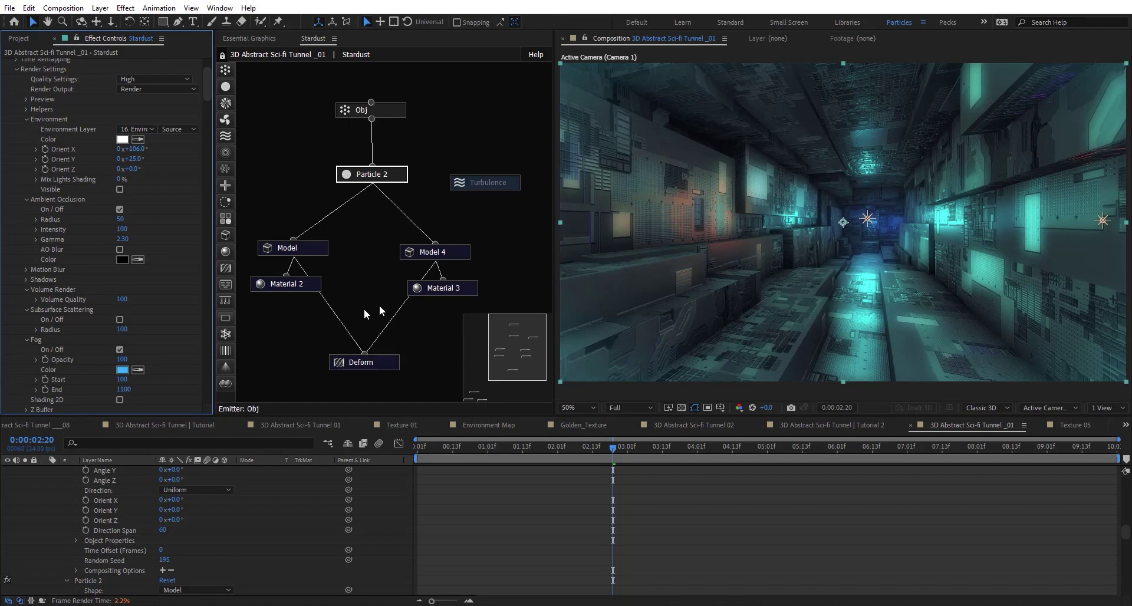
Step: Collapse the Stardust layer's properties and open the 3D Abstract Sci-fi Tunnel 01 composition from the project
{"action": "scroll", "coordinate": [306, 532], "scroll_direction": "down", "scroll_amount": 10}
{"action": "scroll", "coordinate": [306, 532], "scroll_direction": "up", "scroll_amount": 12}
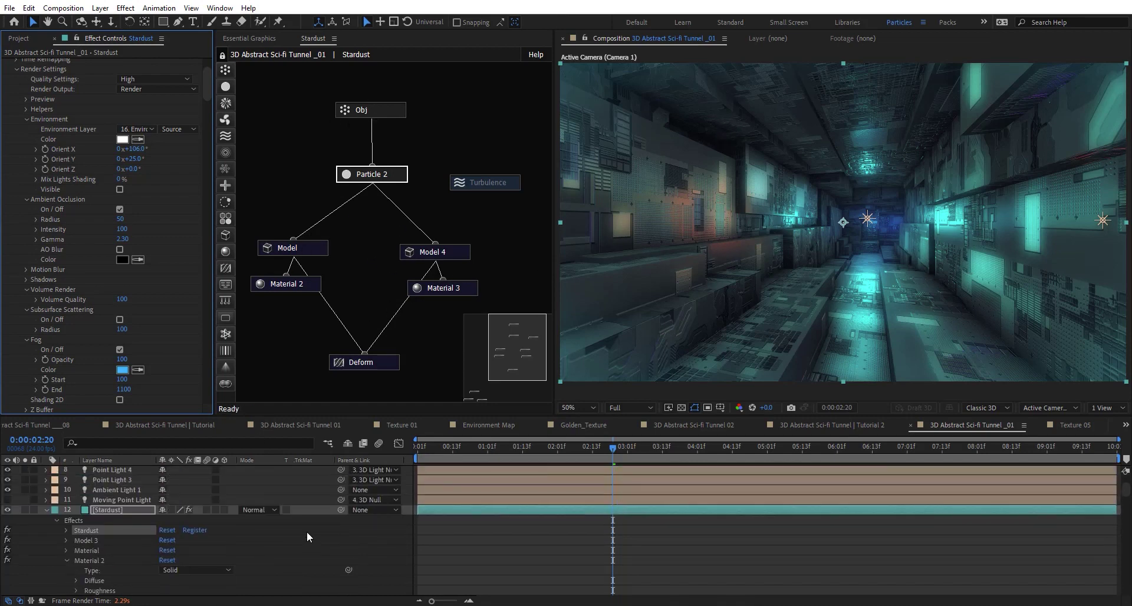
{"action": "left_click", "coordinate": [46, 582]}
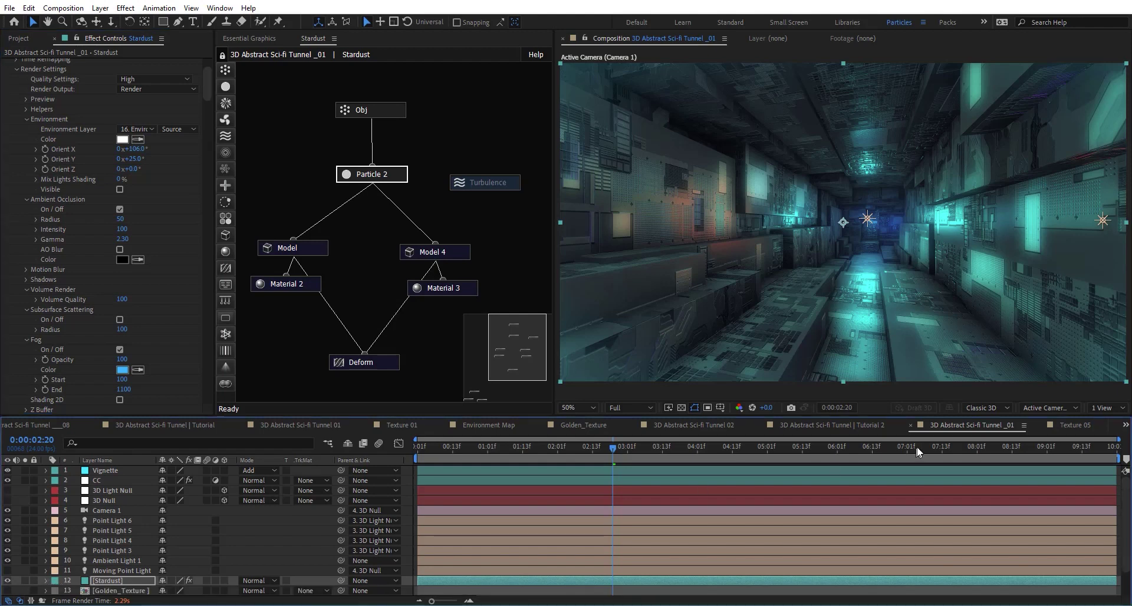
{"action": "left_click", "coordinate": [19, 37]}
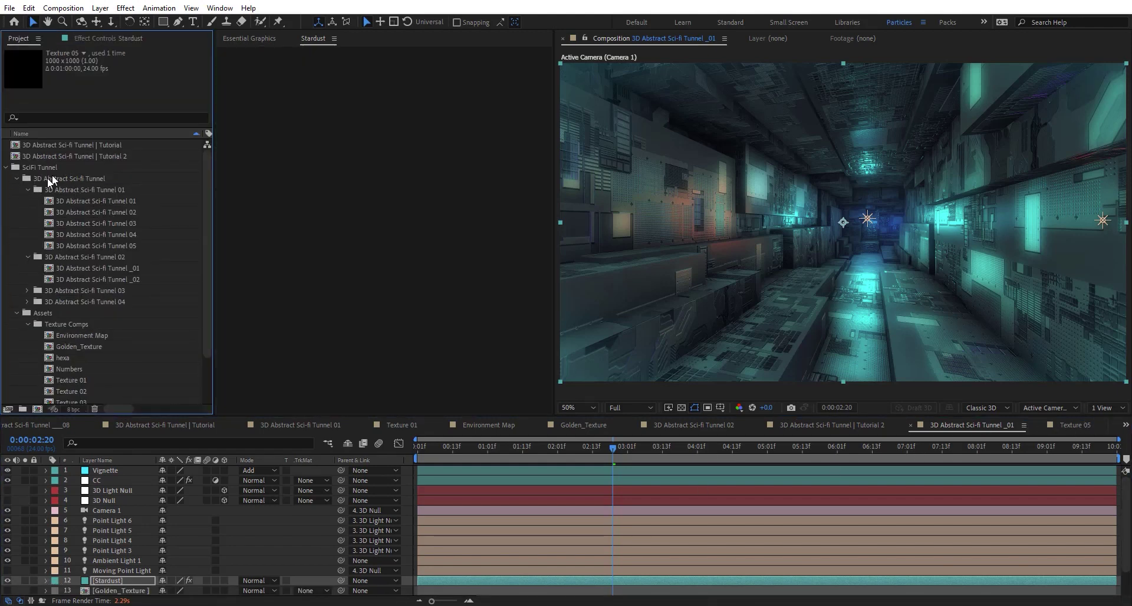
{"action": "double_click", "coordinate": [112, 201]}
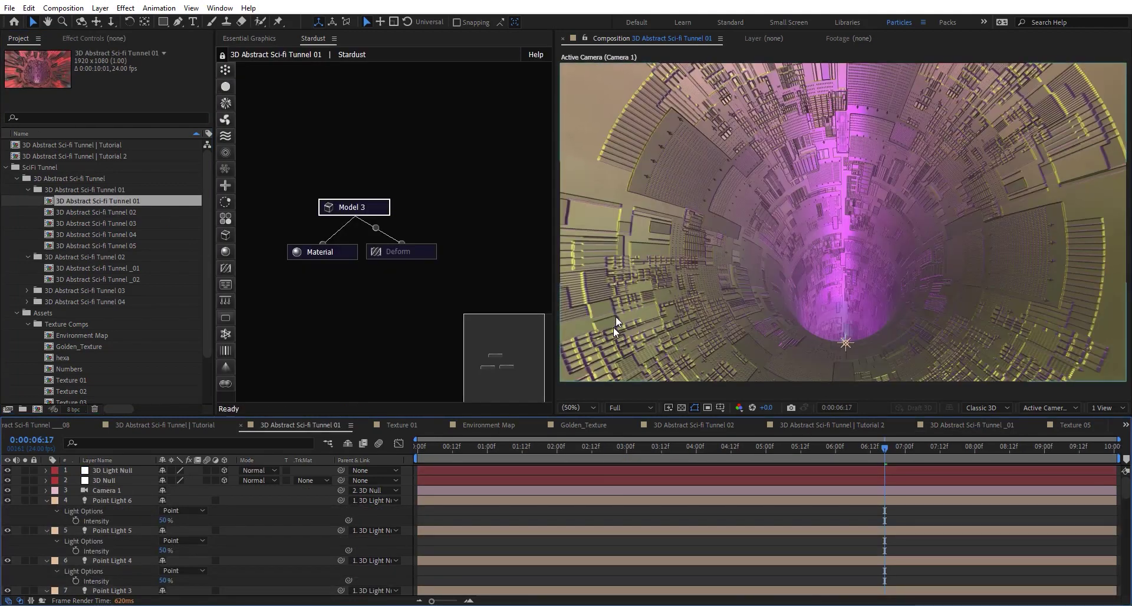
Step: Try a Z Rotation of 90° on Camera 1 and set it back to 0°
{"action": "left_click", "coordinate": [116, 500]}
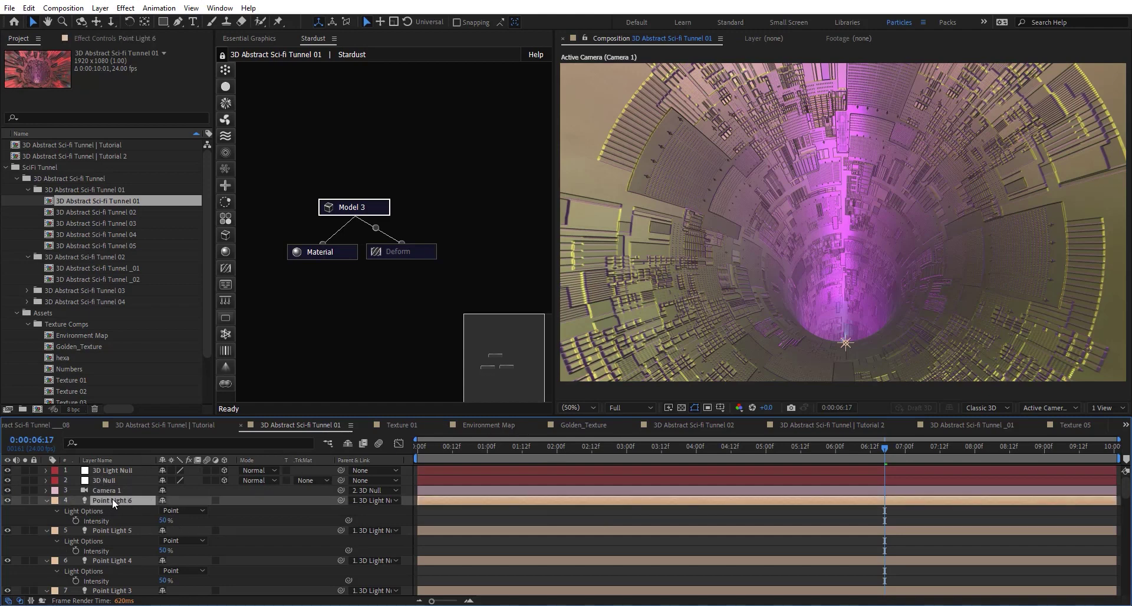
{"action": "left_click", "coordinate": [112, 490]}
{"action": "key", "text": "r"}
{"action": "left_click", "coordinate": [176, 530]}
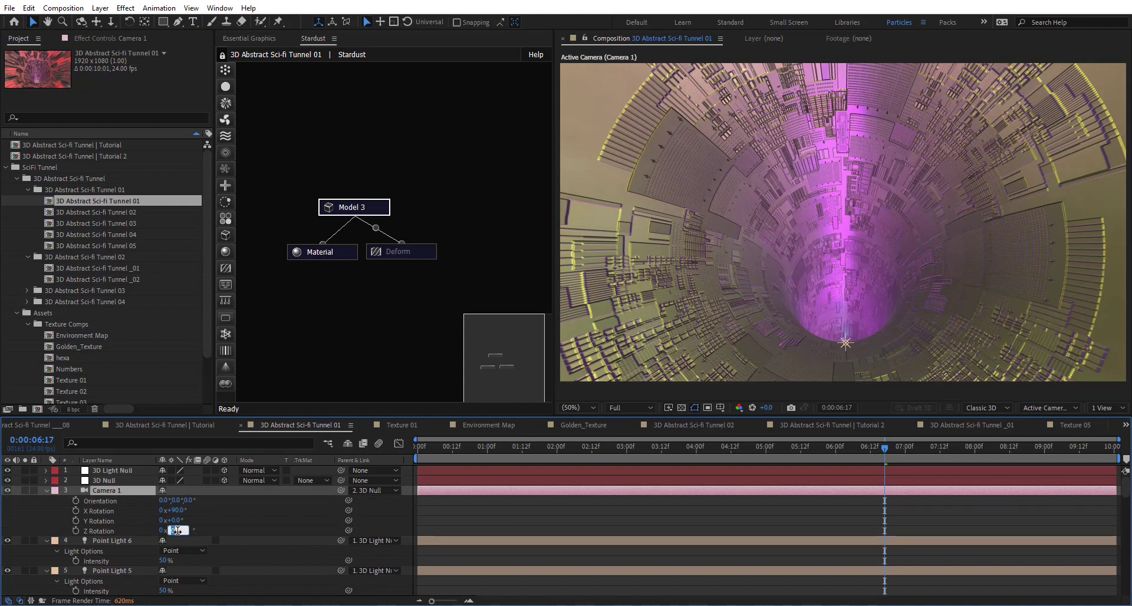
{"action": "key", "text": "Return"}
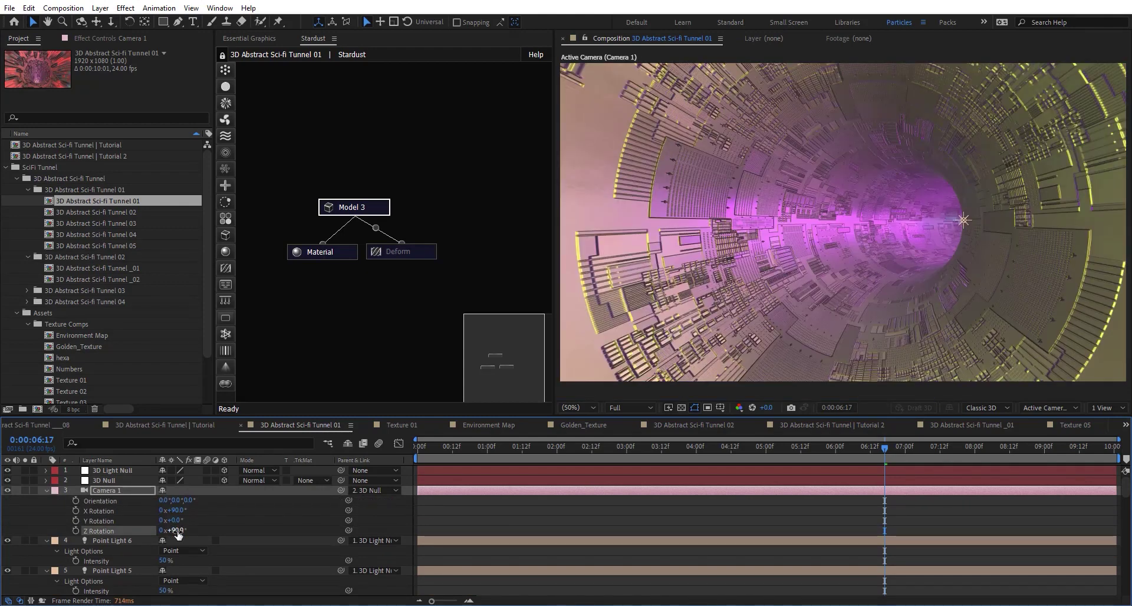
{"action": "type", "text": "0"}
{"action": "key", "text": "Return"}
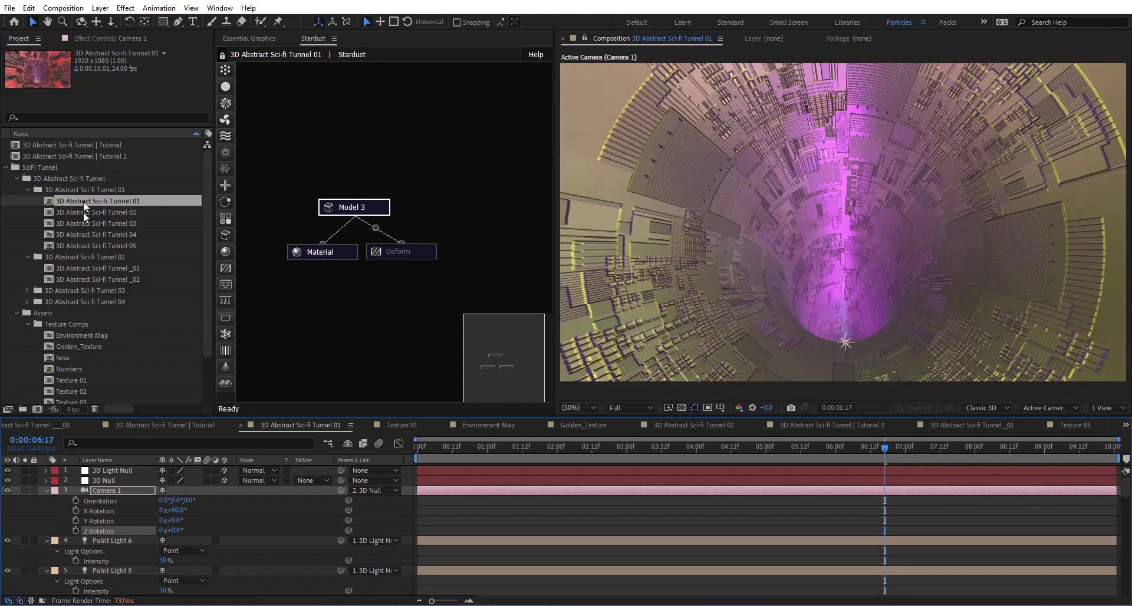
Step: Open the 3D Abstract Sci-fi Tunnel 02 composition from the project and collapse the 3D Null layer's properties
{"action": "double_click", "coordinate": [91, 211]}
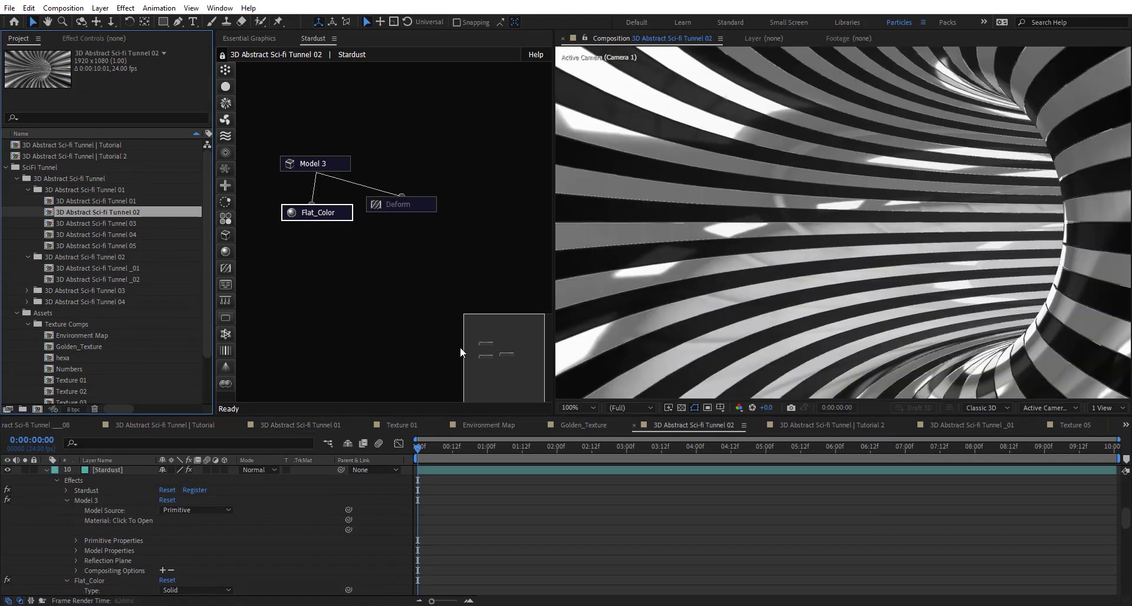
{"action": "scroll", "coordinate": [826, 264], "scroll_direction": "down", "scroll_amount": 1}
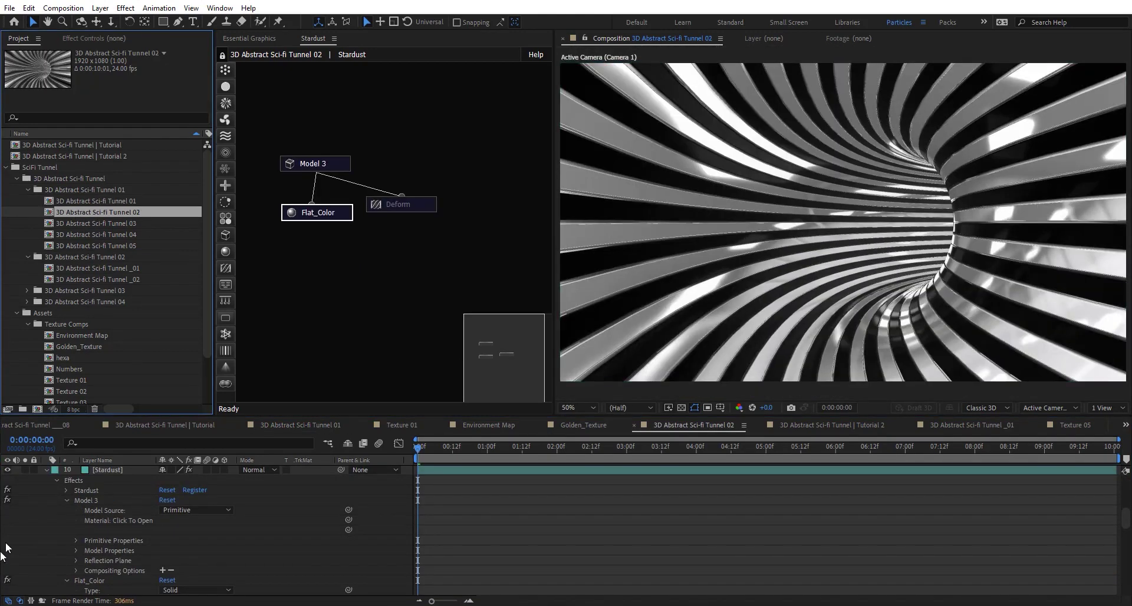
{"action": "scroll", "coordinate": [100, 491], "scroll_direction": "up", "scroll_amount": 4}
{"action": "scroll", "coordinate": [101, 491], "scroll_direction": "up", "scroll_amount": 3}
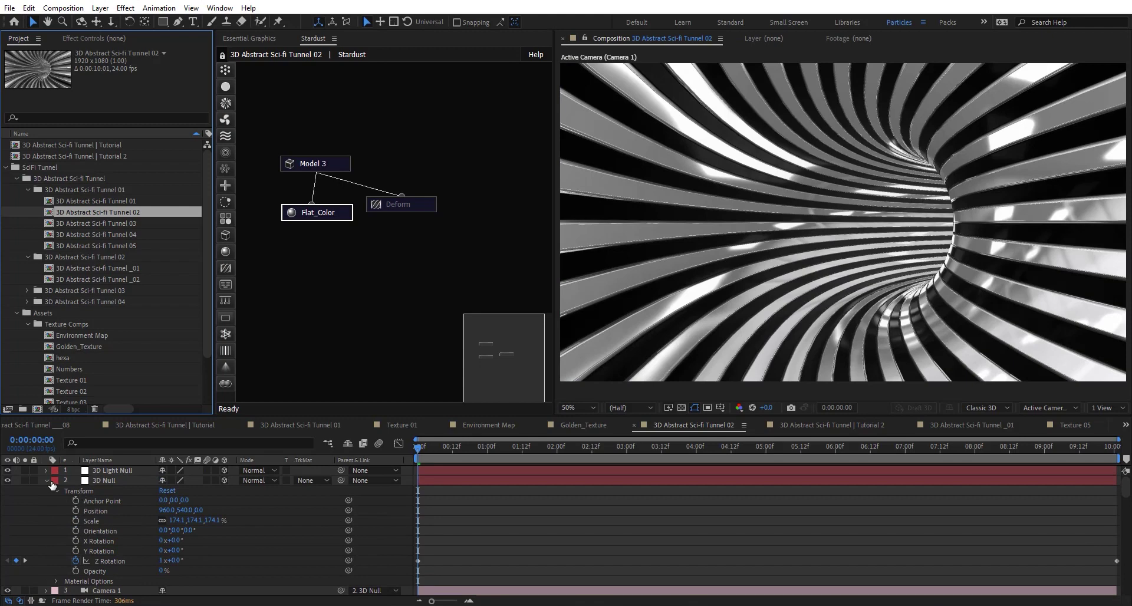
{"action": "left_click", "coordinate": [48, 480]}
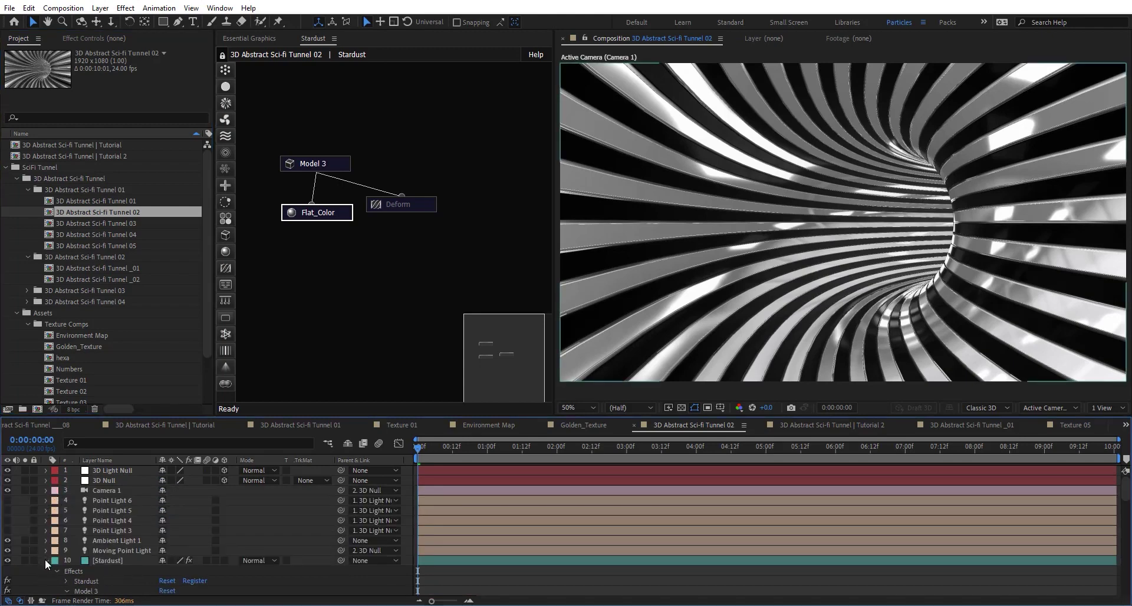
Step: Open the Texture 02 composition, examine the visible Texture layer's Checkerboard and Solid Composite settings, and close the composition
{"action": "double_click", "coordinate": [112, 590]}
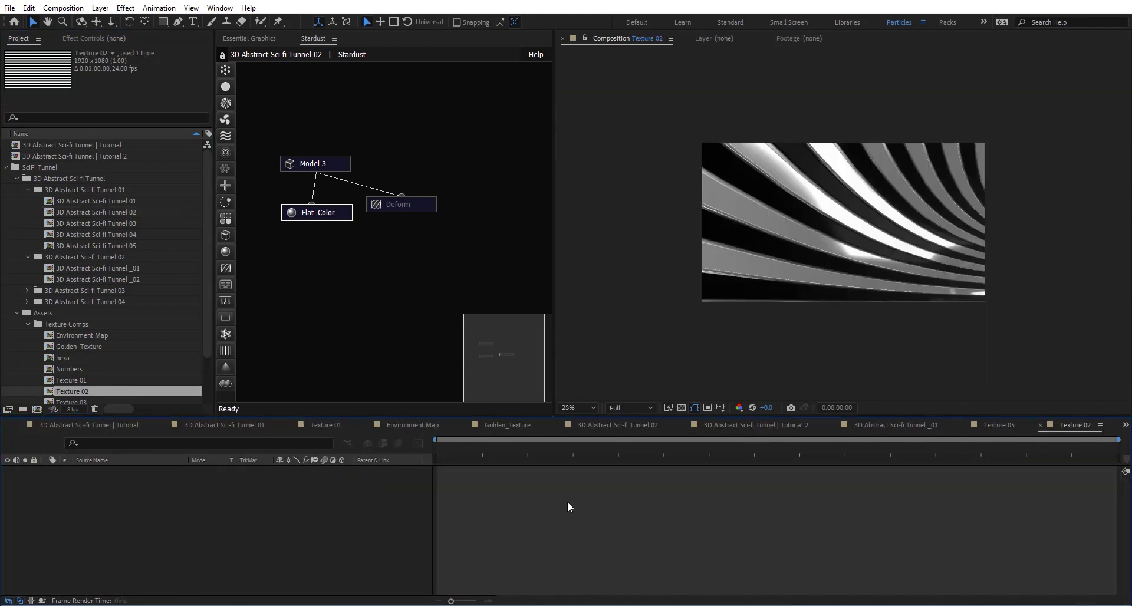
{"action": "left_click", "coordinate": [110, 481]}
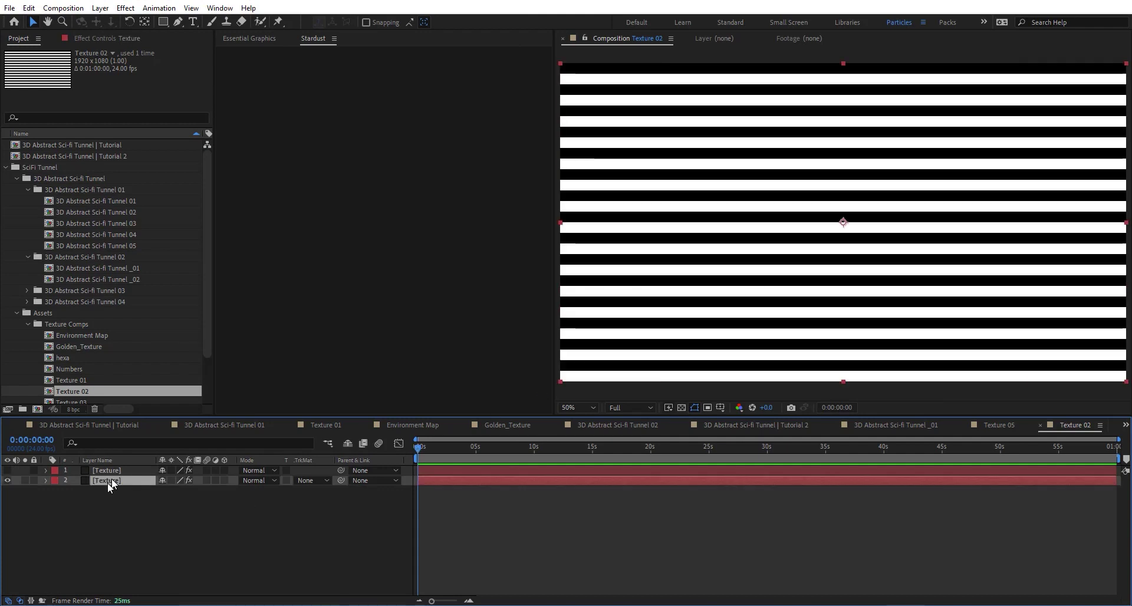
{"action": "left_click", "coordinate": [105, 38]}
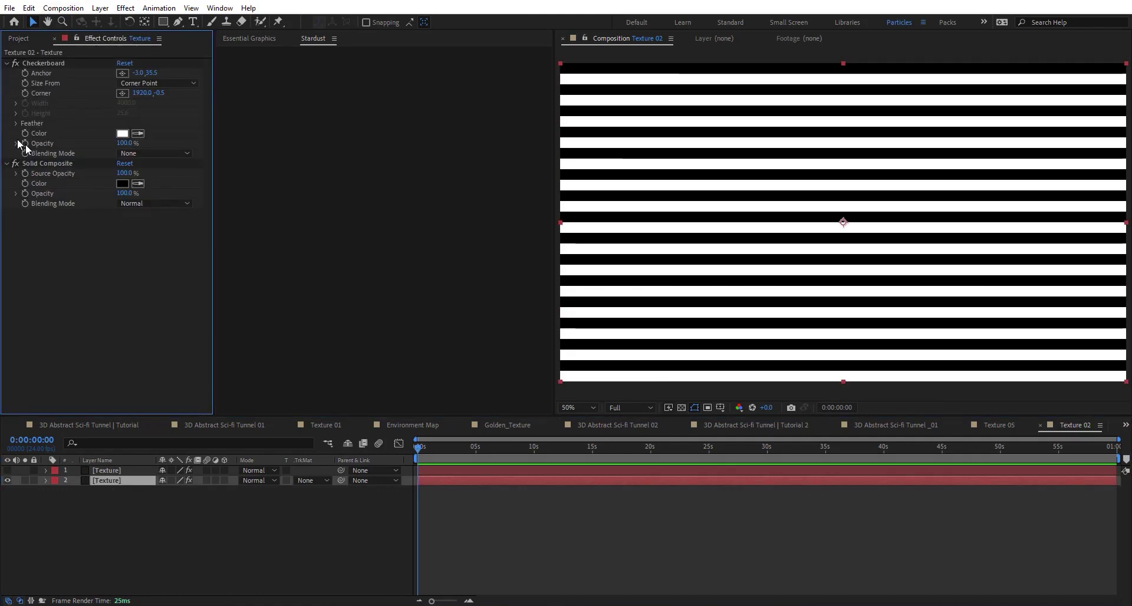
{"action": "left_click", "coordinate": [1041, 426]}
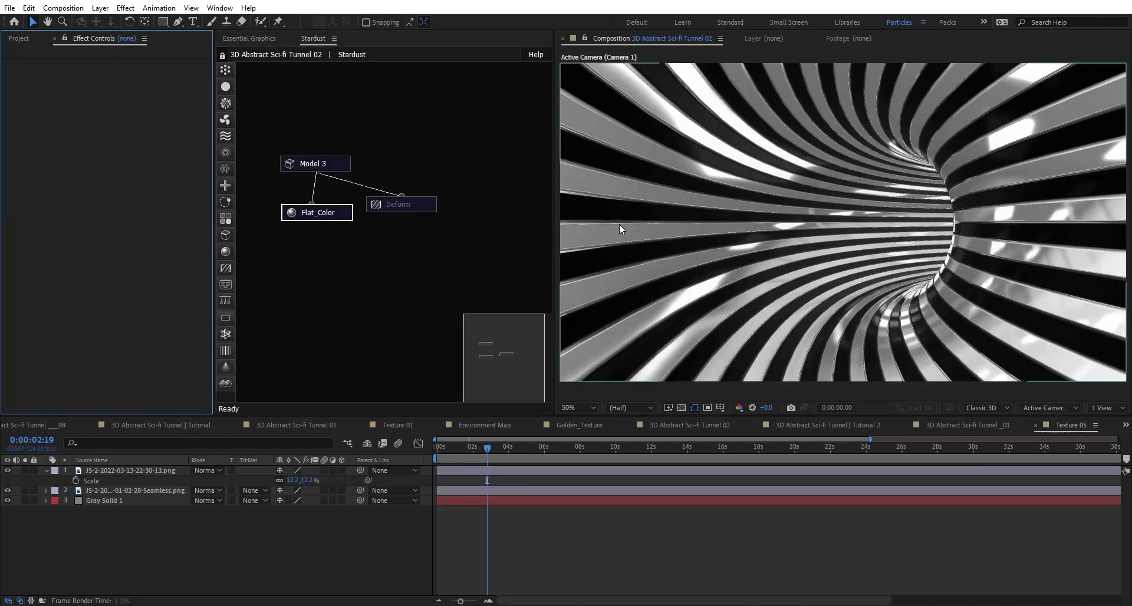
Step: Examine the Flat_Color node's material settings and return to the 3D Abstract Sci-fi Tunnel 02 timeline
{"action": "left_click", "coordinate": [337, 214]}
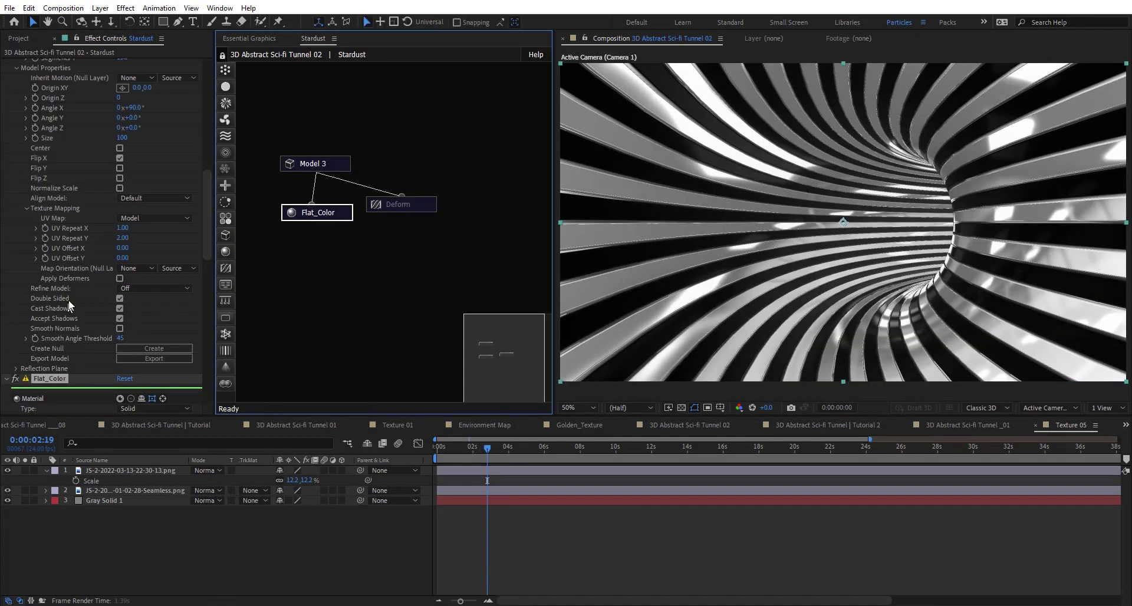
{"action": "scroll", "coordinate": [75, 296], "scroll_direction": "down", "scroll_amount": 5}
{"action": "scroll", "coordinate": [75, 295], "scroll_direction": "down", "scroll_amount": 4}
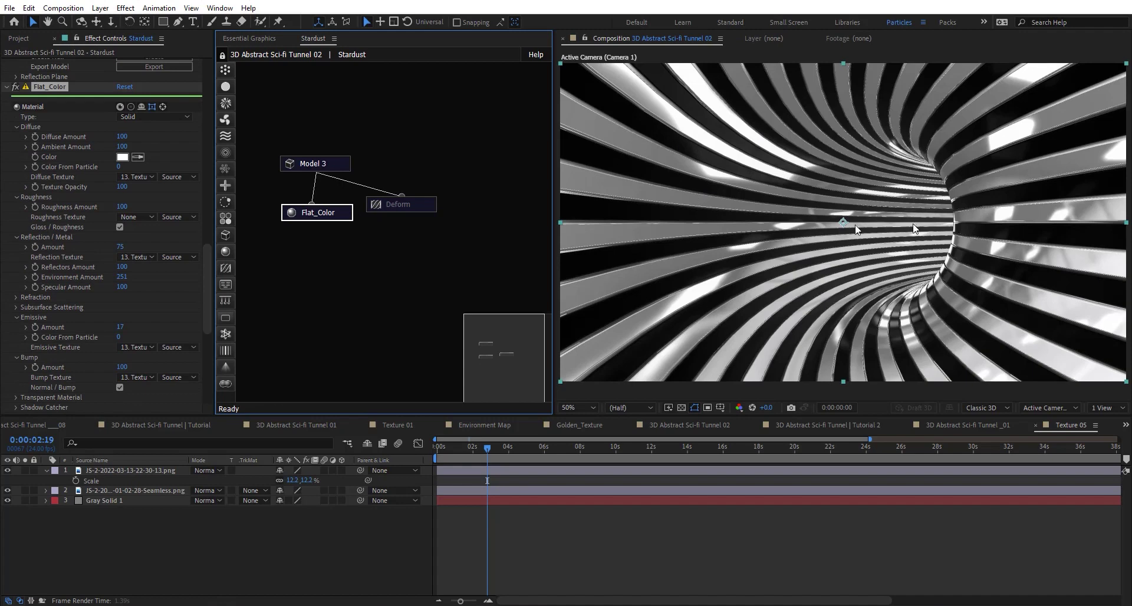
{"action": "scroll", "coordinate": [912, 221], "scroll_direction": "up", "scroll_amount": 1}
{"action": "scroll", "coordinate": [912, 220], "scroll_direction": "down", "scroll_amount": 3}
{"action": "left_click", "coordinate": [642, 425]}
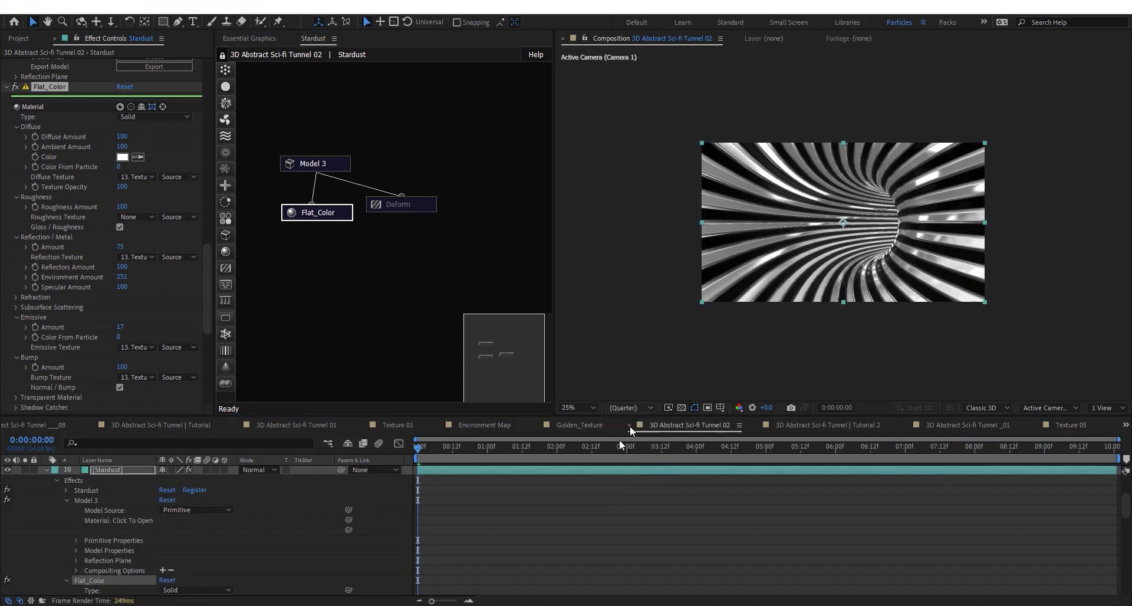
Step: Open the 3D Abstract Sci-fi Tunnel 03 composition from the project
{"action": "scroll", "coordinate": [769, 223], "scroll_direction": "up", "scroll_amount": 2}
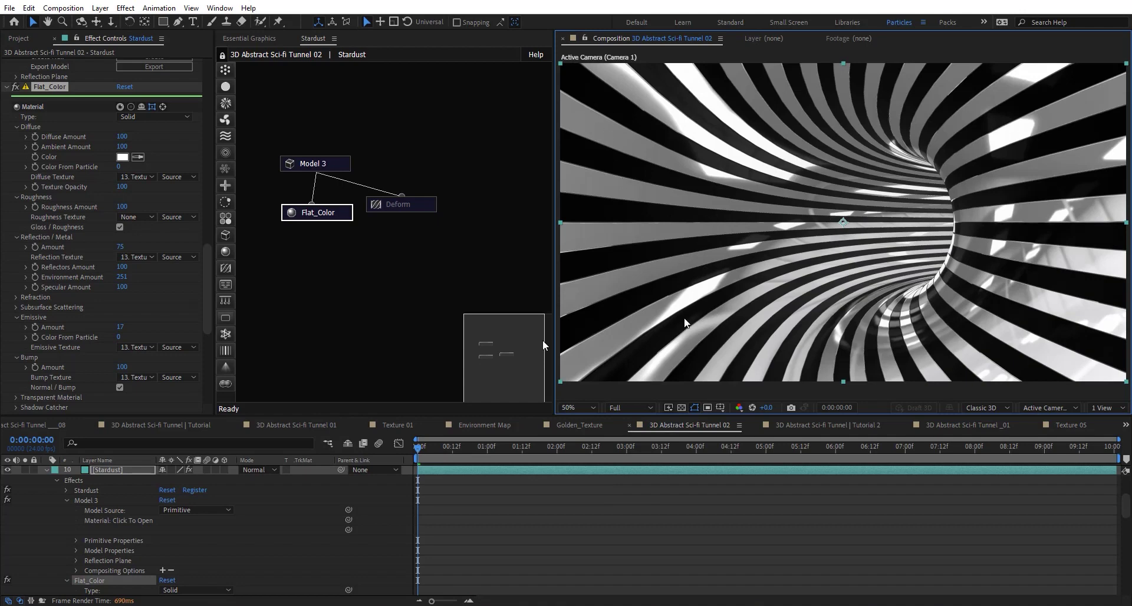
{"action": "left_click", "coordinate": [18, 37]}
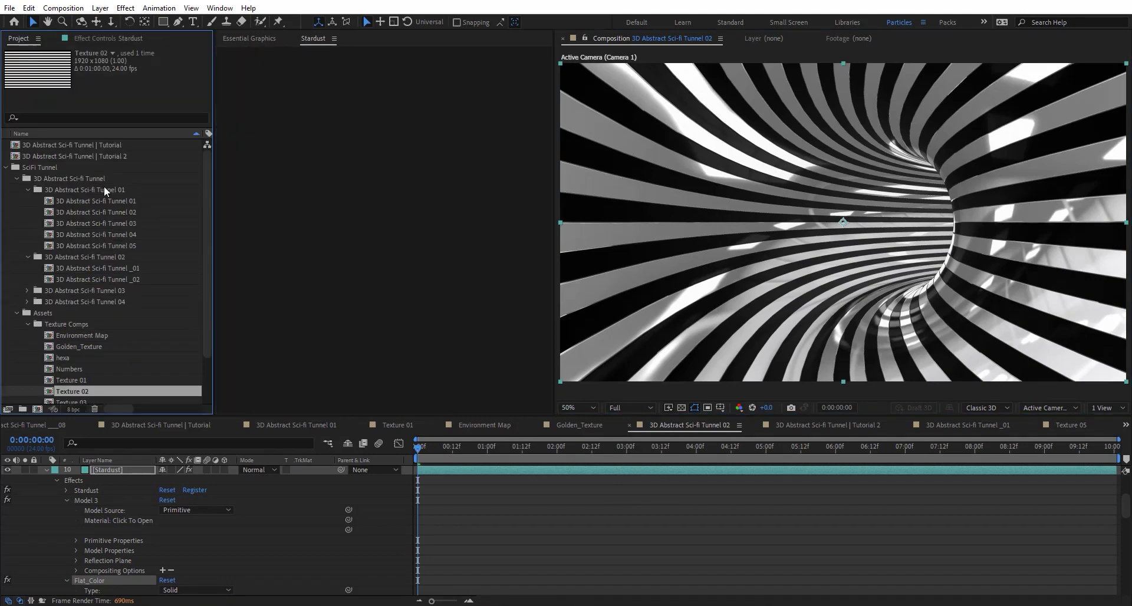
{"action": "double_click", "coordinate": [109, 221]}
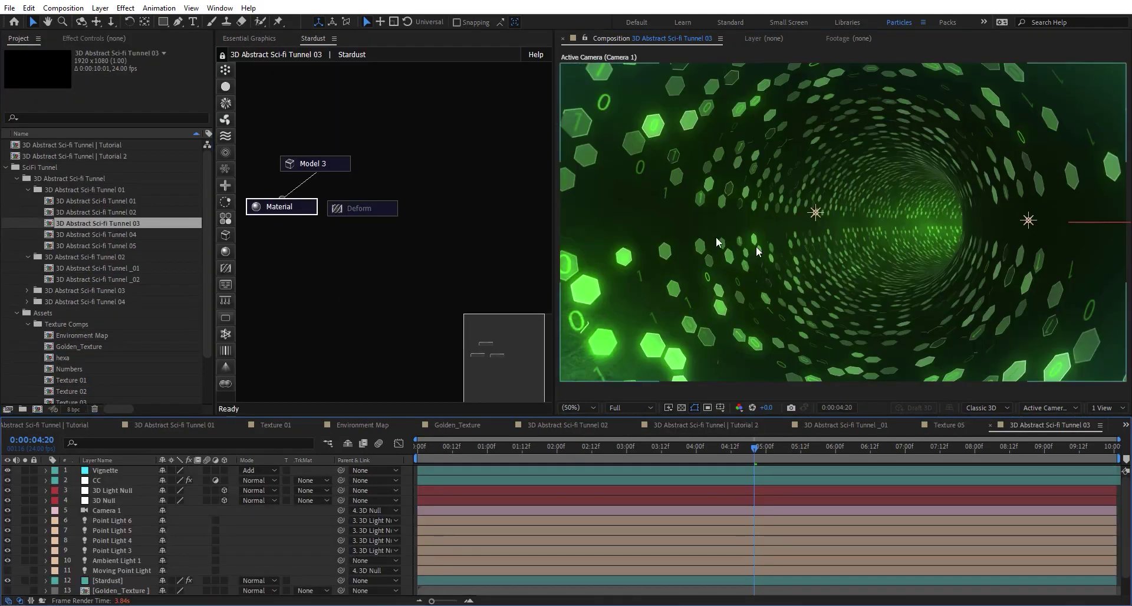
Step: Open the Texture 04 composition, examine its Dark Gray Solid 1 and Stardust layers, and close the composition
{"action": "scroll", "coordinate": [104, 578], "scroll_direction": "down", "scroll_amount": 1}
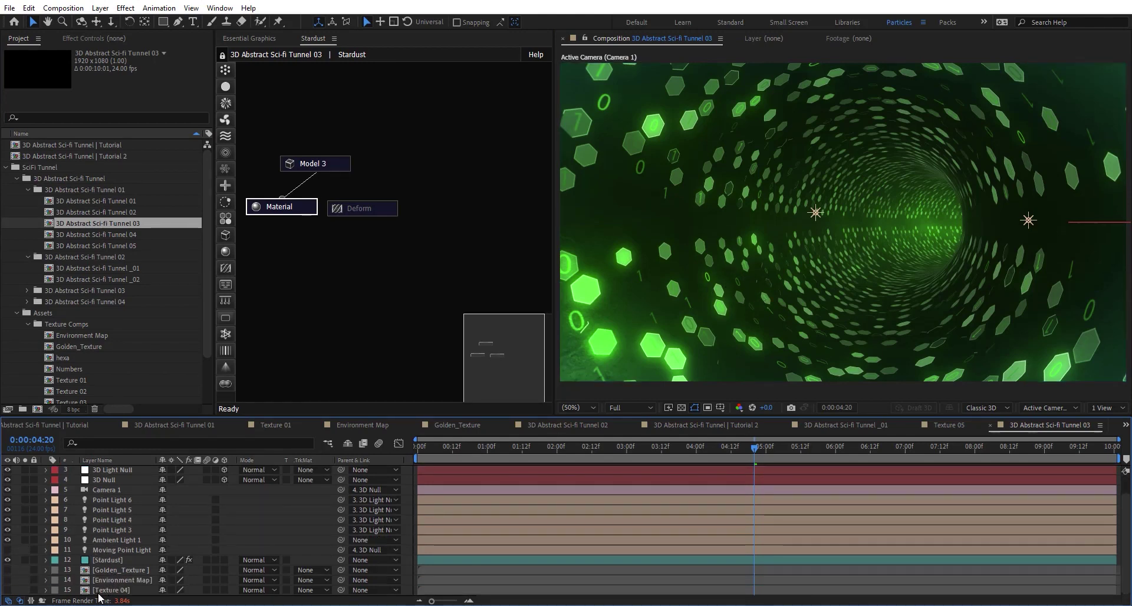
{"action": "double_click", "coordinate": [106, 591]}
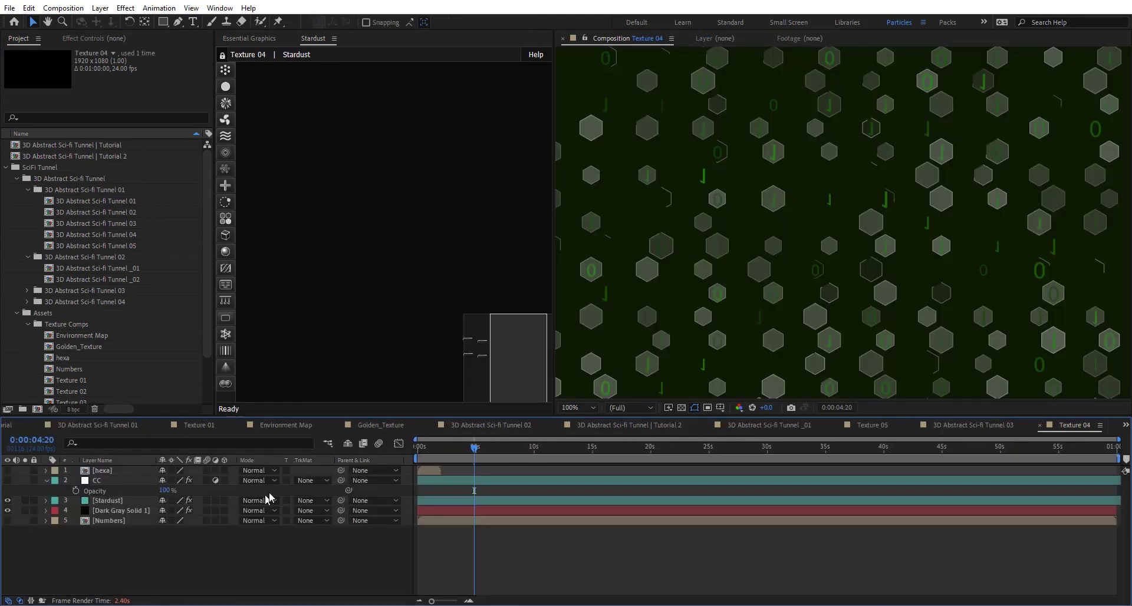
{"action": "scroll", "coordinate": [802, 172], "scroll_direction": "down", "scroll_amount": 2}
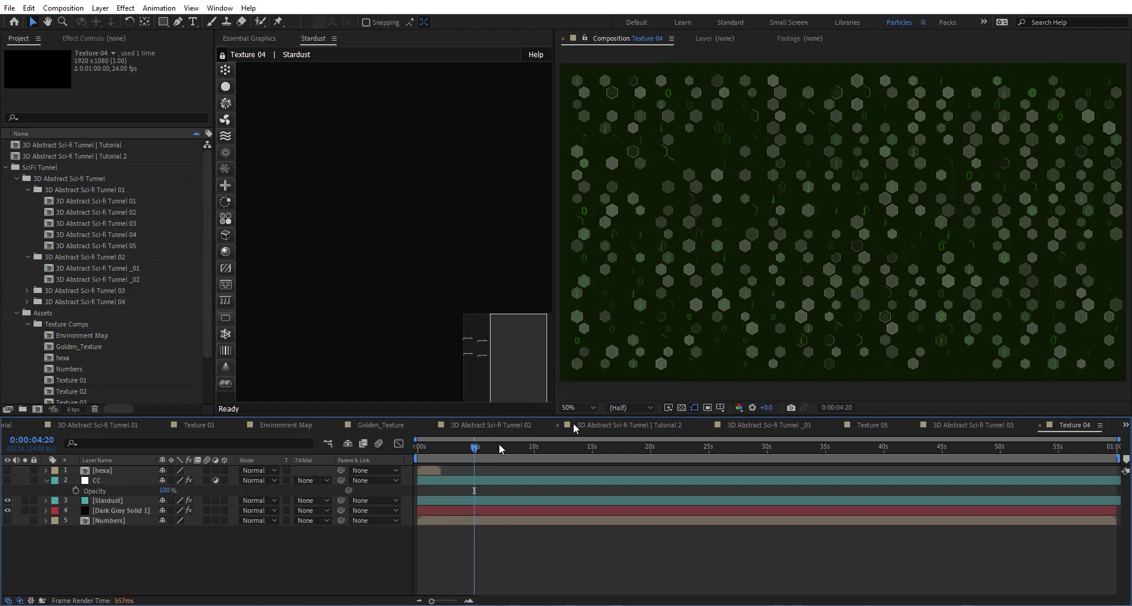
{"action": "left_click", "coordinate": [118, 511]}
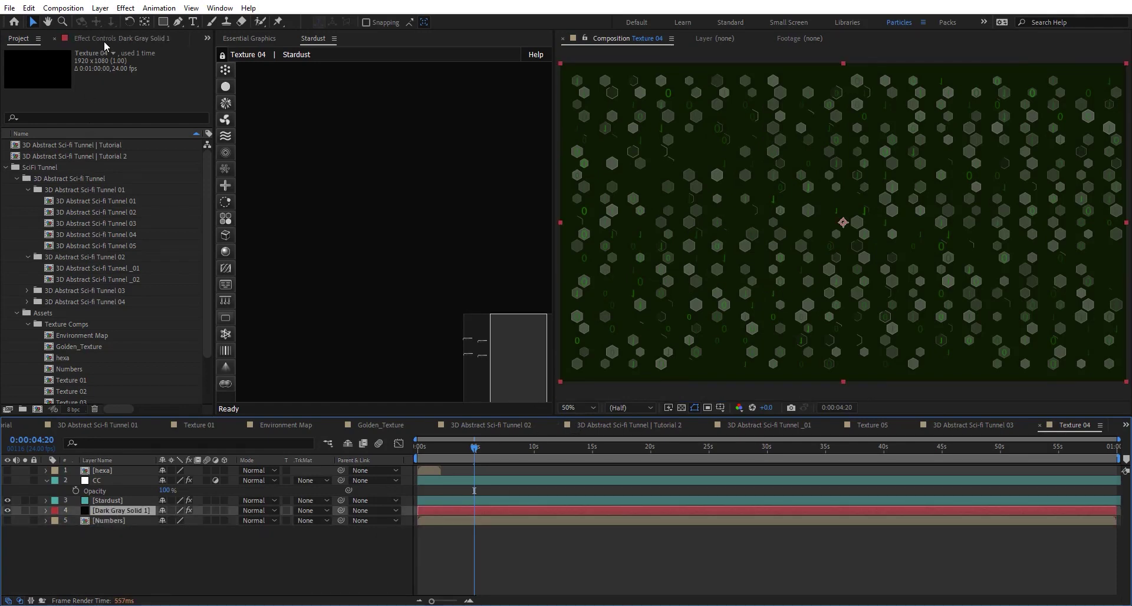
{"action": "left_click", "coordinate": [105, 39]}
{"action": "left_click", "coordinate": [109, 501]}
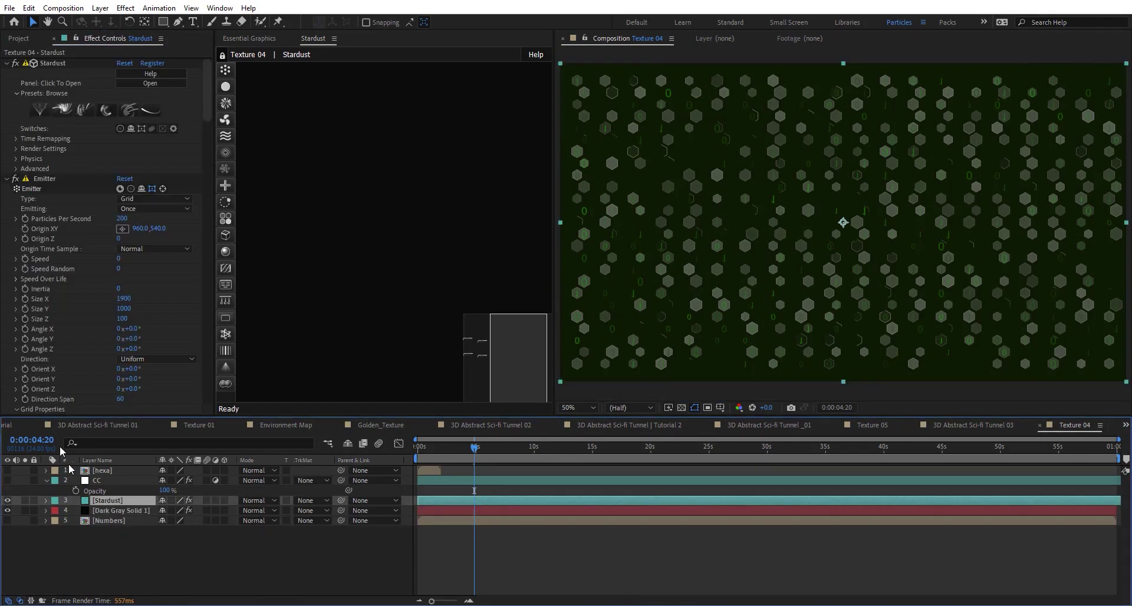
{"action": "left_click", "coordinate": [1041, 426]}
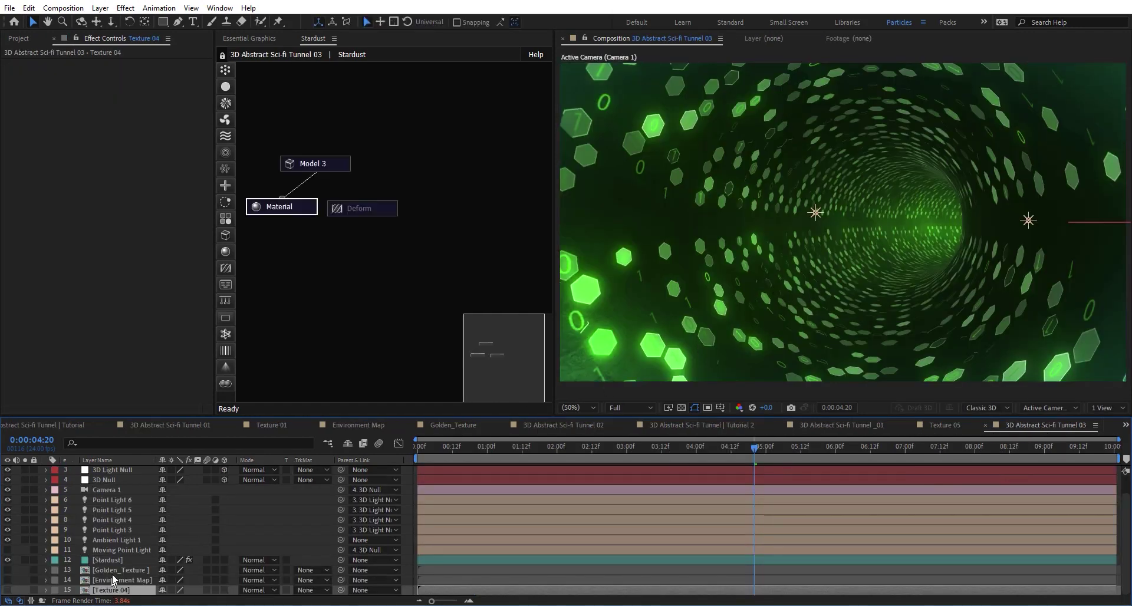
Step: View the green tunnel at 0:00:02:01 and open 3D Abstract Sci-fi Tunnel __01 from the 3D Abstract Sci-fi Tunnel 03 folder
{"action": "left_click", "coordinate": [560, 447]}
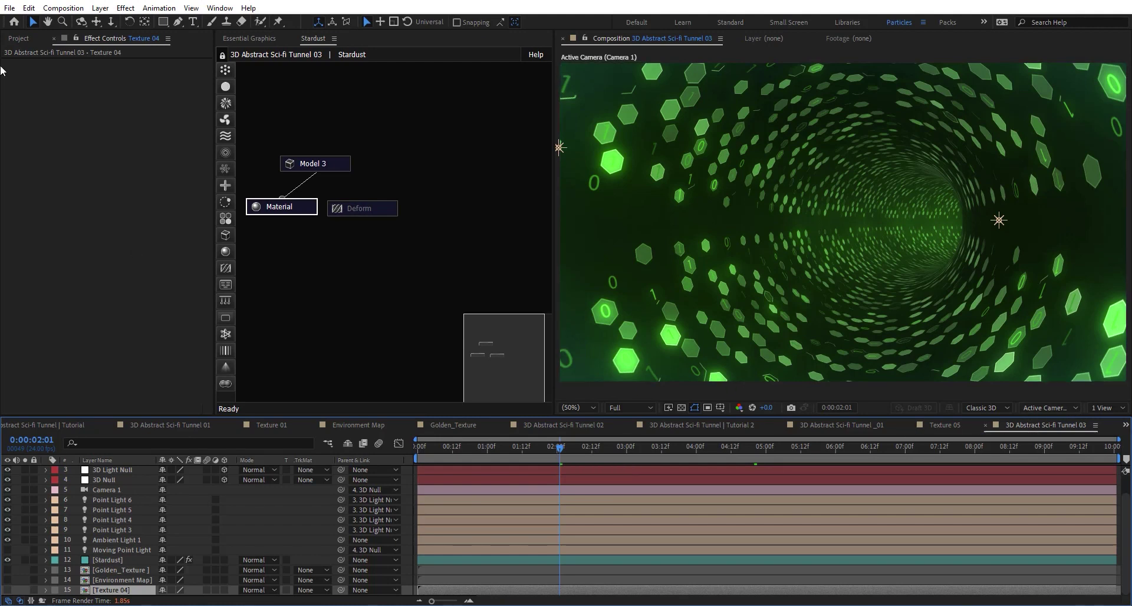
{"action": "left_click", "coordinate": [19, 39]}
{"action": "left_click", "coordinate": [115, 242]}
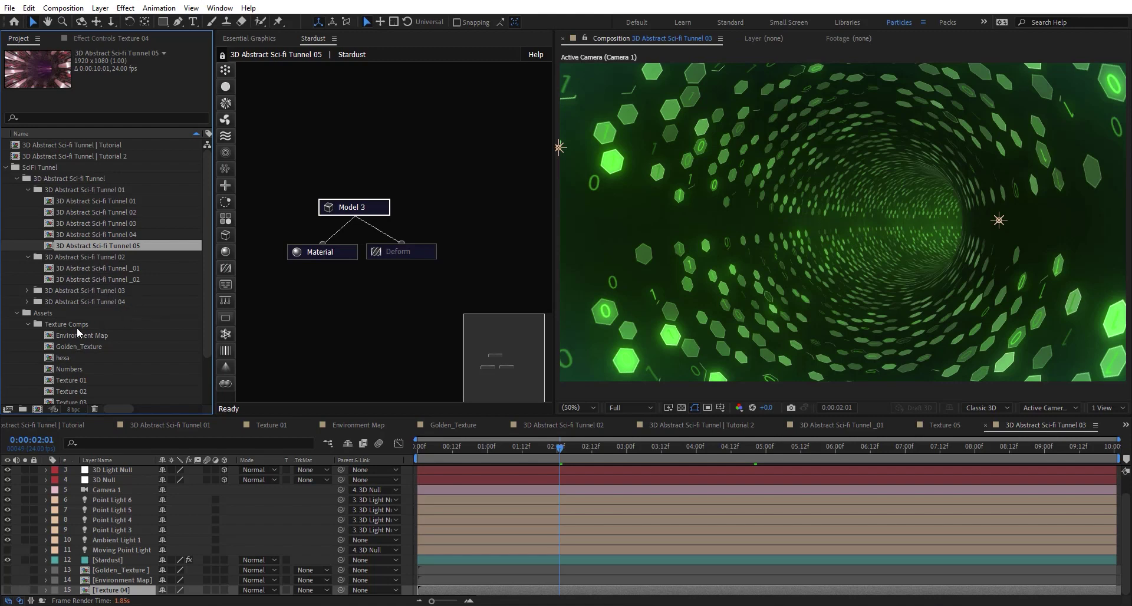
{"action": "left_click", "coordinate": [27, 290]}
{"action": "left_click", "coordinate": [112, 302]}
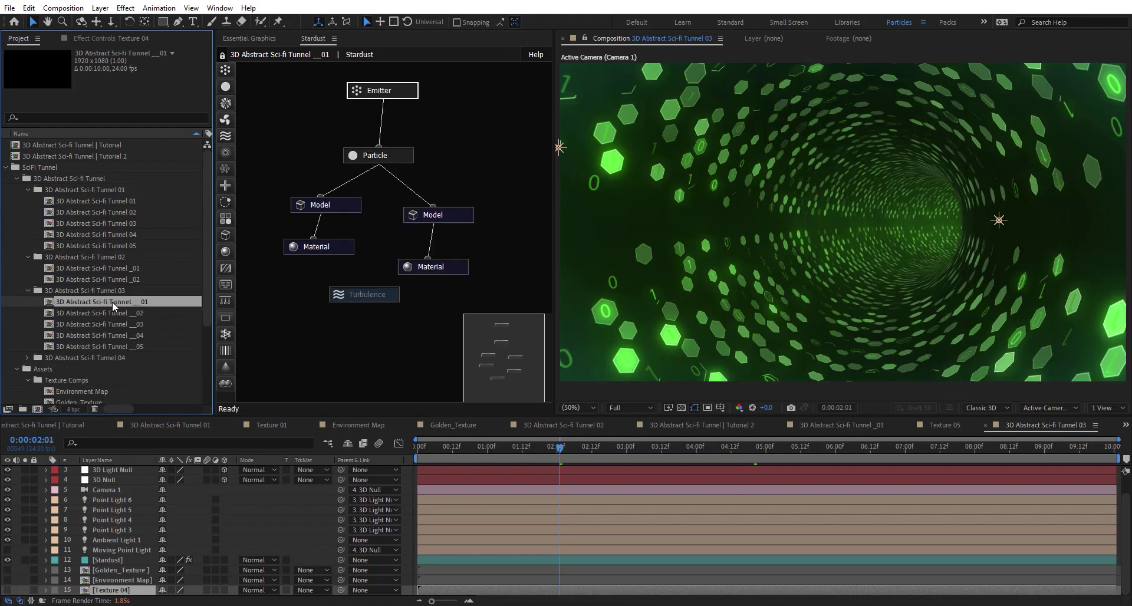
{"action": "double_click", "coordinate": [112, 302]}
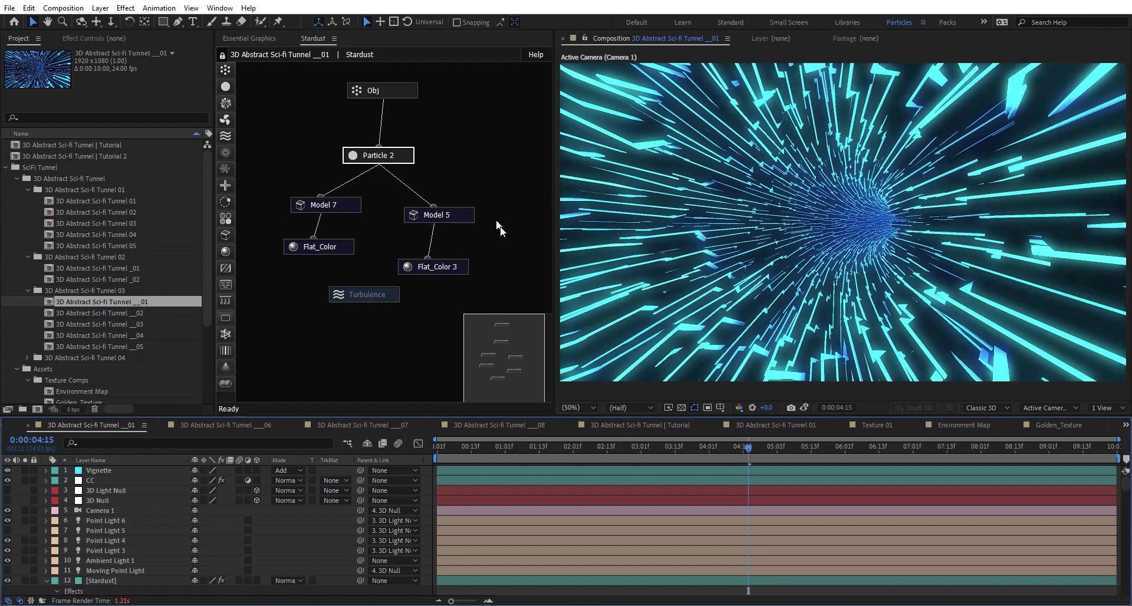
Step: Disconnect the Model 7 and Model 5 nodes from Particle 2 and disable the Obj emitter
{"action": "left_click", "coordinate": [408, 188]}
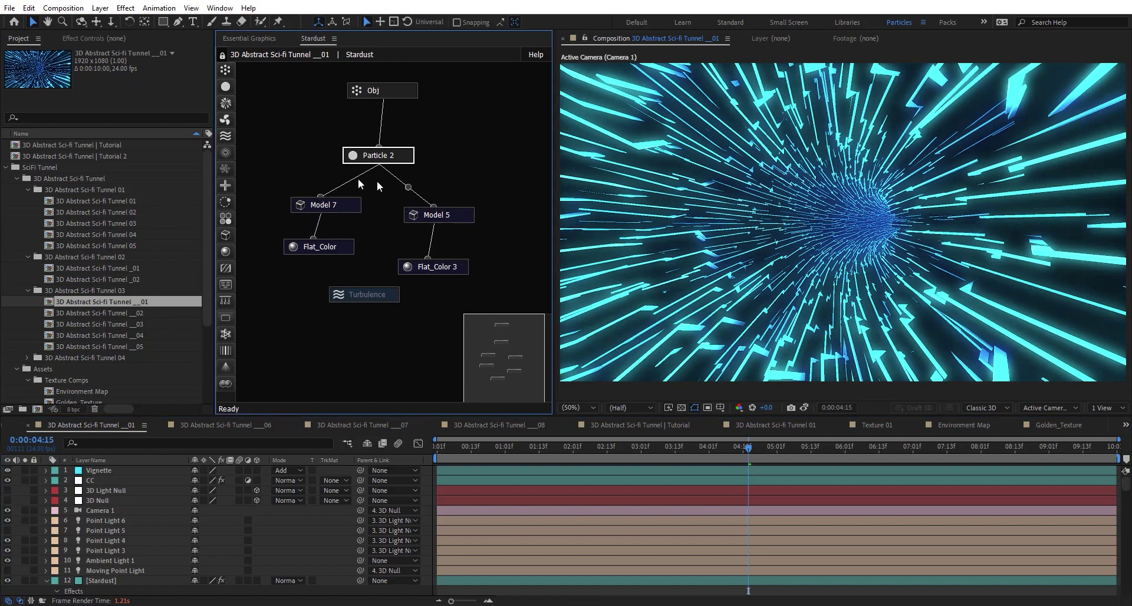
{"action": "left_click", "coordinate": [352, 180]}
{"action": "right_click", "coordinate": [393, 93]}
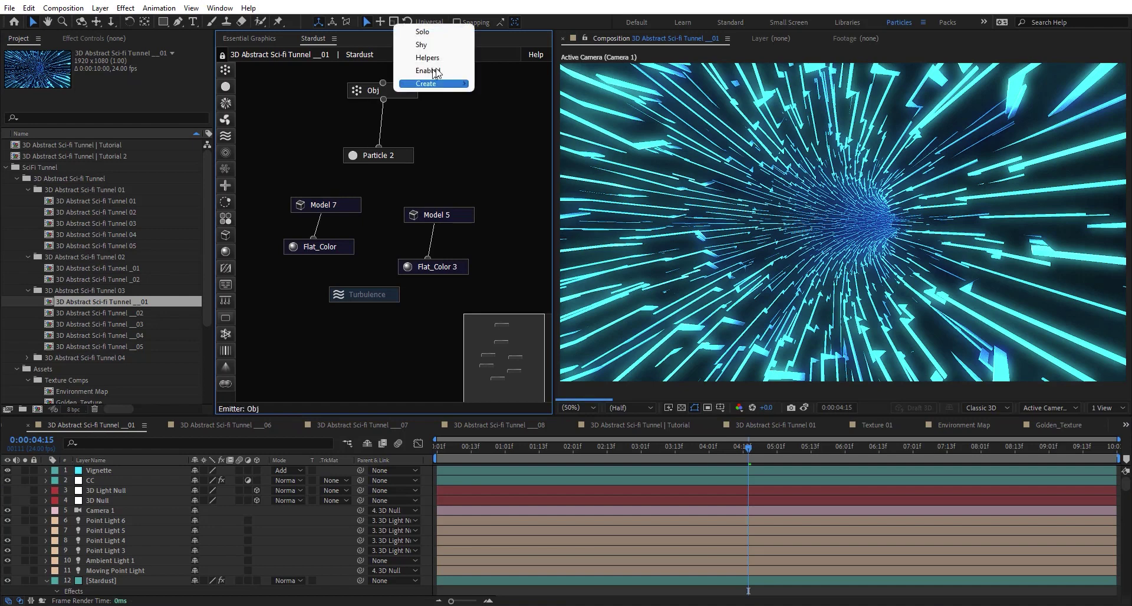
{"action": "left_click", "coordinate": [408, 71]}
{"action": "left_click_drag", "start_coordinate": [430, 301], "coordinate": [430, 301]}
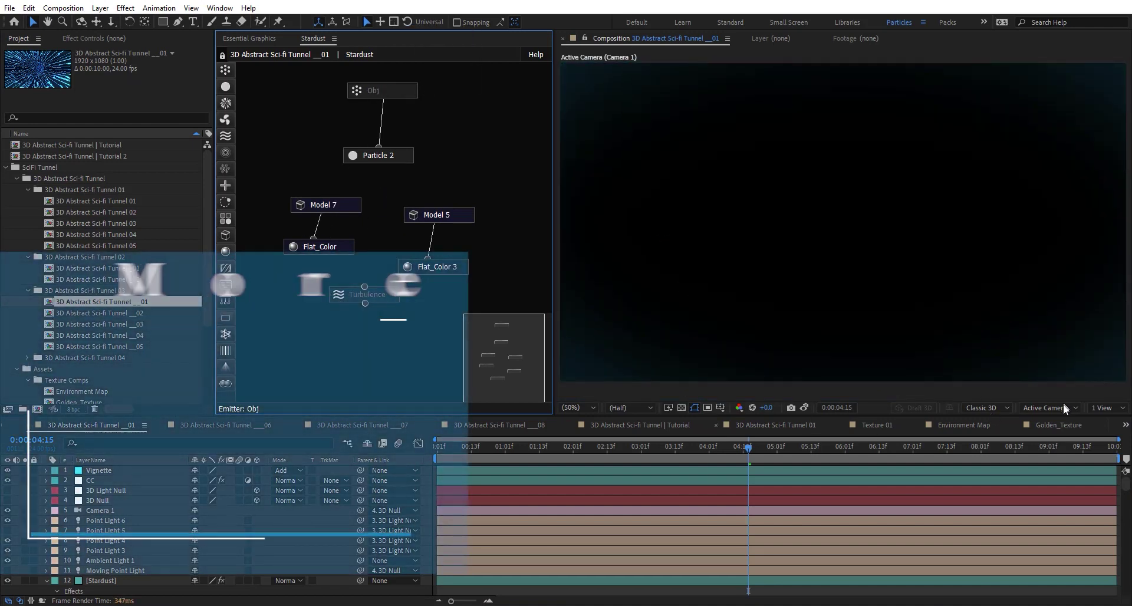
Step: Switch the composition to the Default view and orbit around the extruded model to see it at an angle
{"action": "left_click", "coordinate": [1049, 408]}
{"action": "left_click", "coordinate": [1061, 231]}
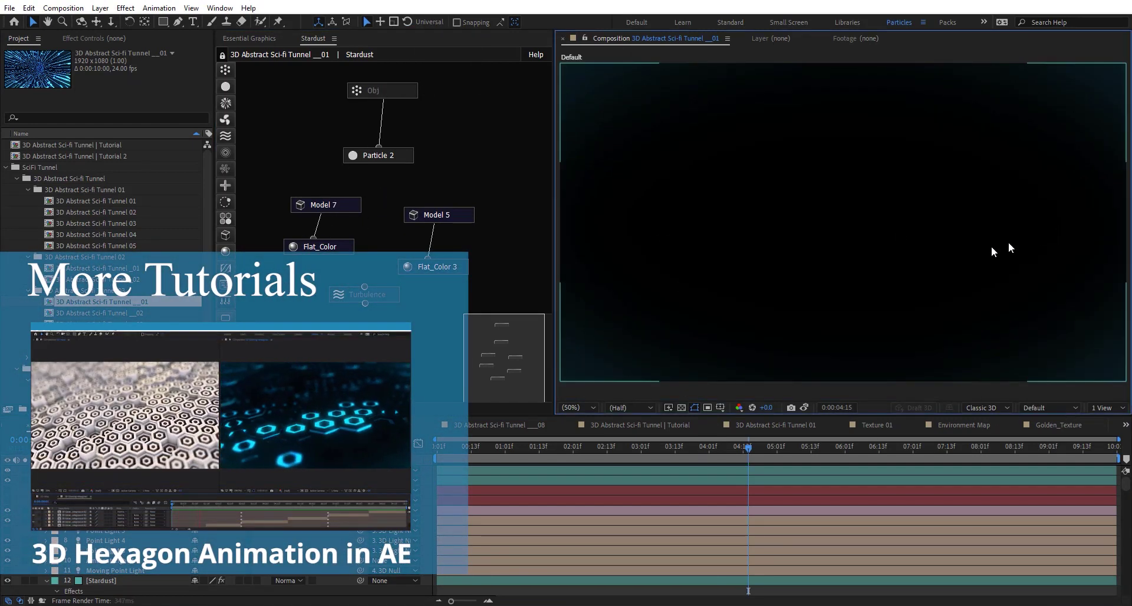
{"action": "key", "text": "c"}
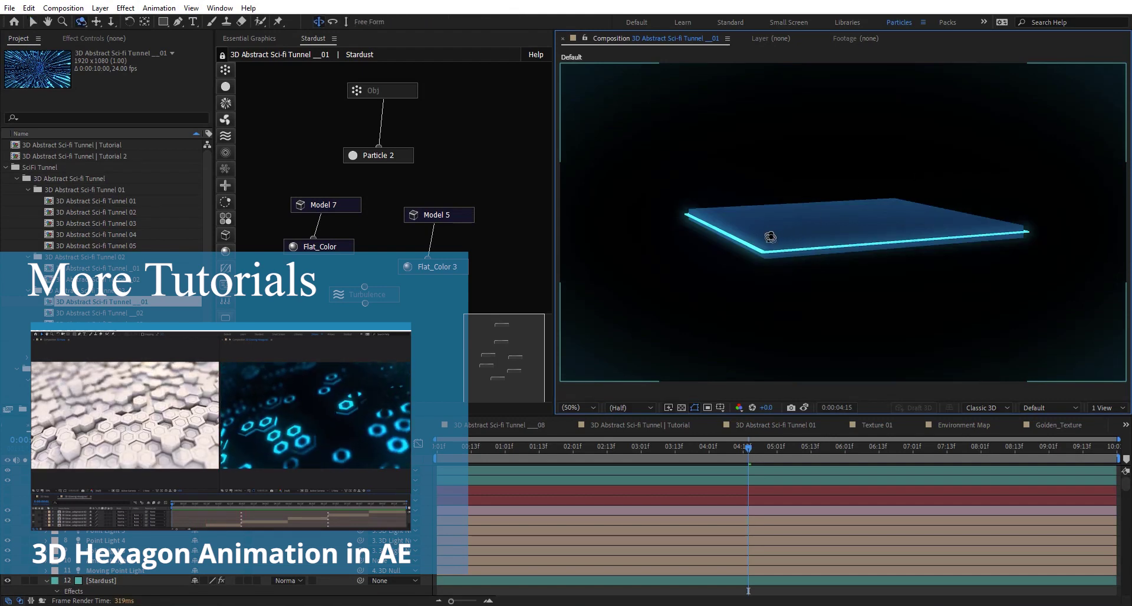
{"action": "left_click_drag", "start_coordinate": [779, 253], "coordinate": [816, 248]}
Step: Disable the Model 5 node and orbit around the glowing Model 7 plane
{"action": "right_click", "coordinate": [460, 216]}
{"action": "left_click", "coordinate": [490, 193]}
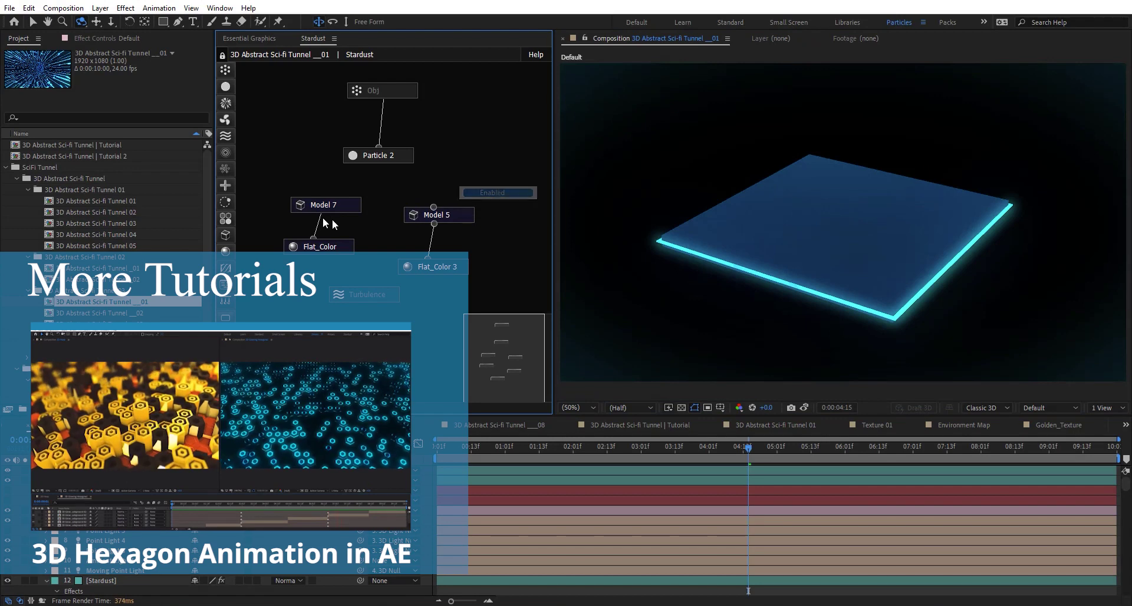
{"action": "left_click", "coordinate": [342, 205]}
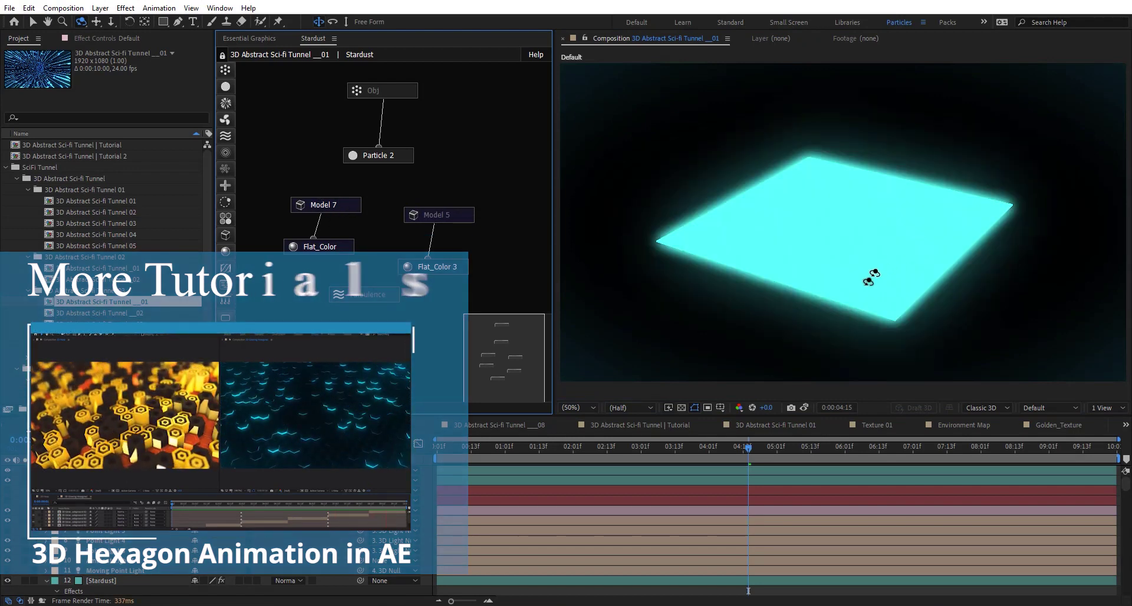
{"action": "left_click_drag", "start_coordinate": [897, 295], "coordinate": [717, 179]}
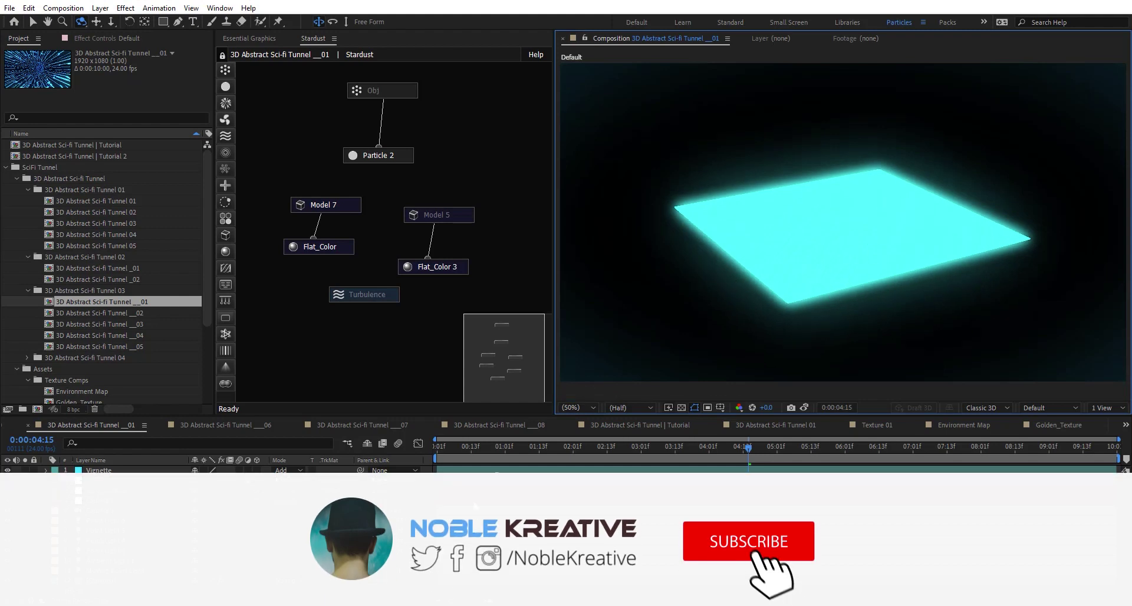
{"action": "scroll", "coordinate": [177, 507], "scroll_direction": "down", "scroll_amount": 5}
Step: Examine Model 7's Extrude Properties, collapse the Stardust layer's properties, and inspect the Mask layer used as the extrude layer
{"action": "left_click", "coordinate": [339, 207]}
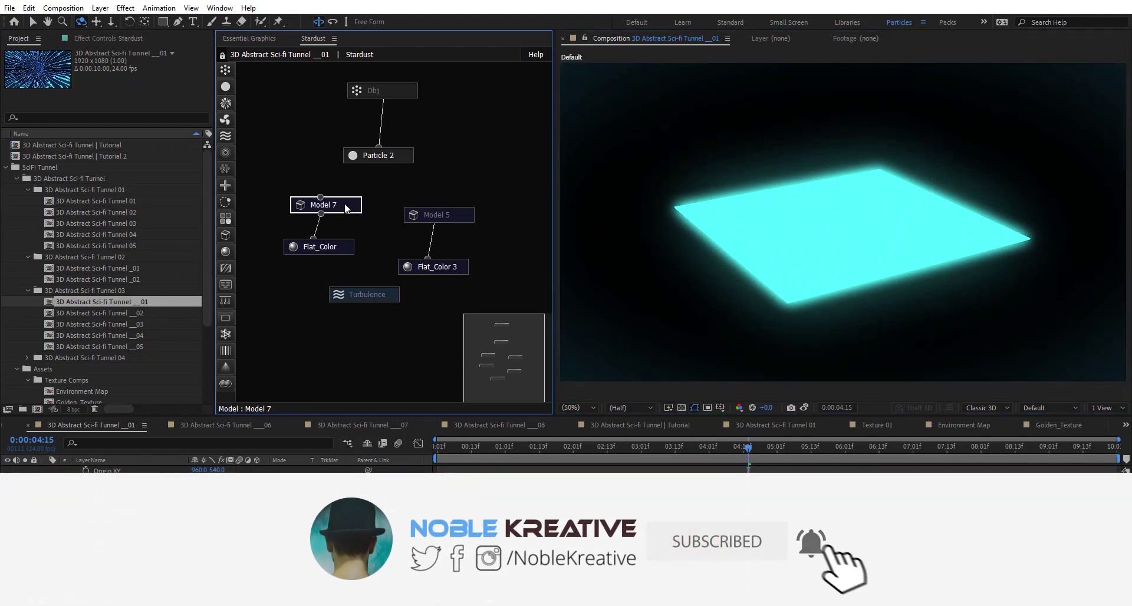
{"action": "left_click", "coordinate": [118, 37]}
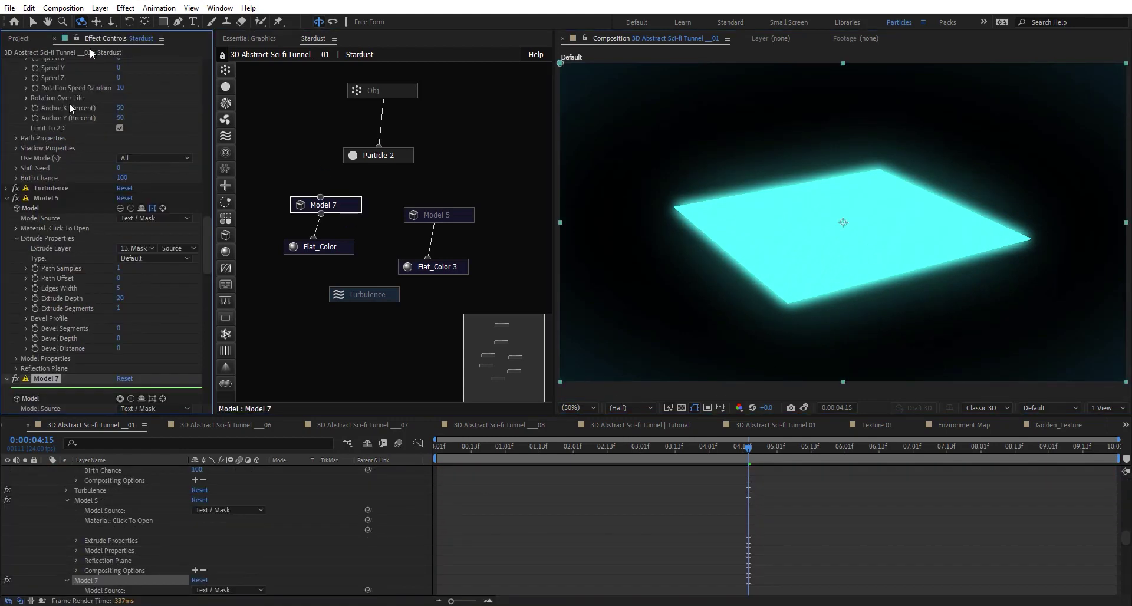
{"action": "scroll", "coordinate": [93, 271], "scroll_direction": "down", "scroll_amount": 6}
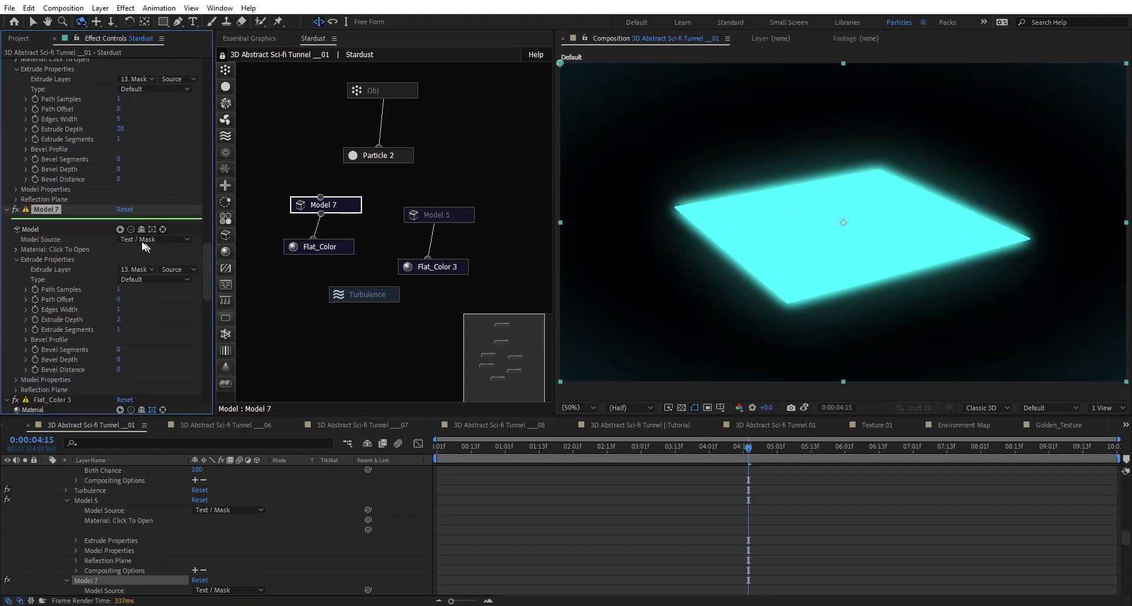
{"action": "scroll", "coordinate": [100, 501], "scroll_direction": "up", "scroll_amount": 8}
{"action": "scroll", "coordinate": [112, 508], "scroll_direction": "up", "scroll_amount": 5}
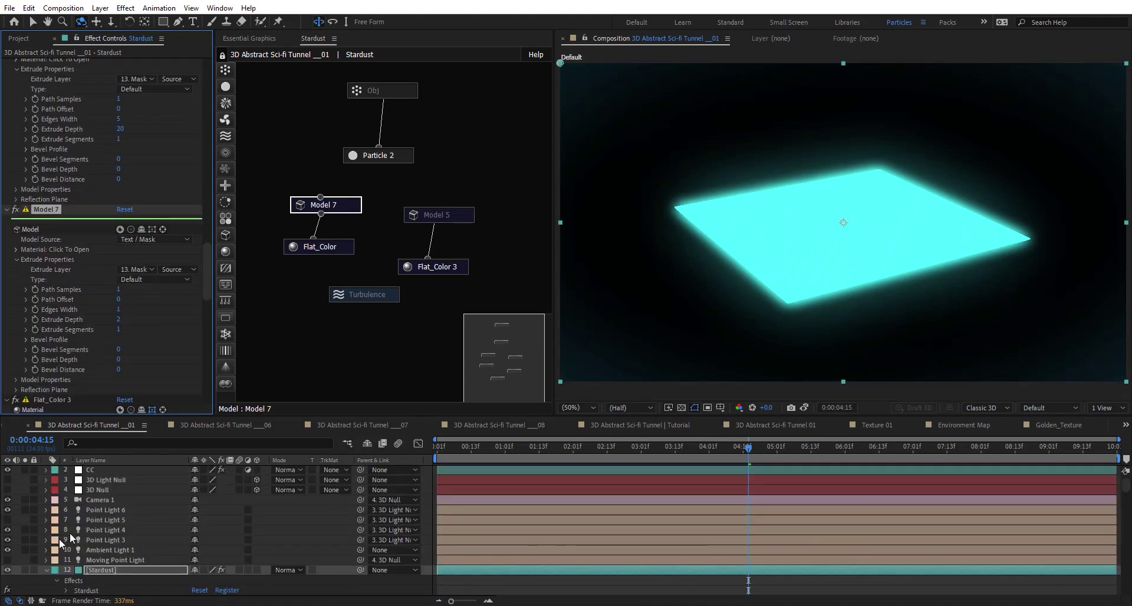
{"action": "left_click", "coordinate": [46, 571]}
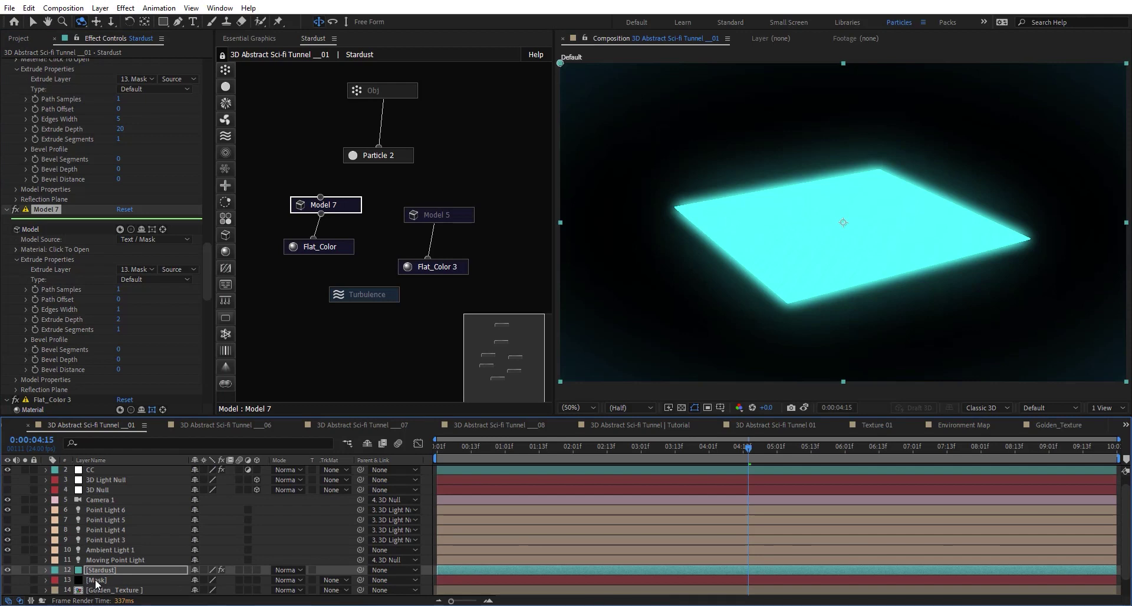
{"action": "left_click", "coordinate": [96, 581]}
Step: Try Path Samples of 10 on Model 7 and set it back to 1
{"action": "left_click", "coordinate": [319, 205]}
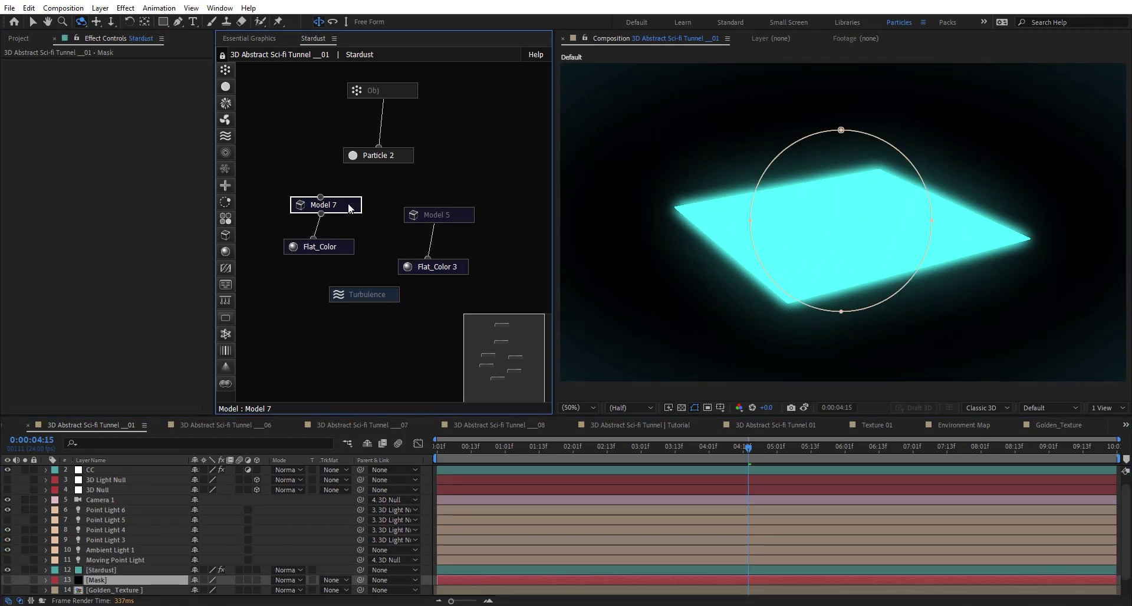
{"action": "scroll", "coordinate": [41, 282], "scroll_direction": "down", "scroll_amount": 5}
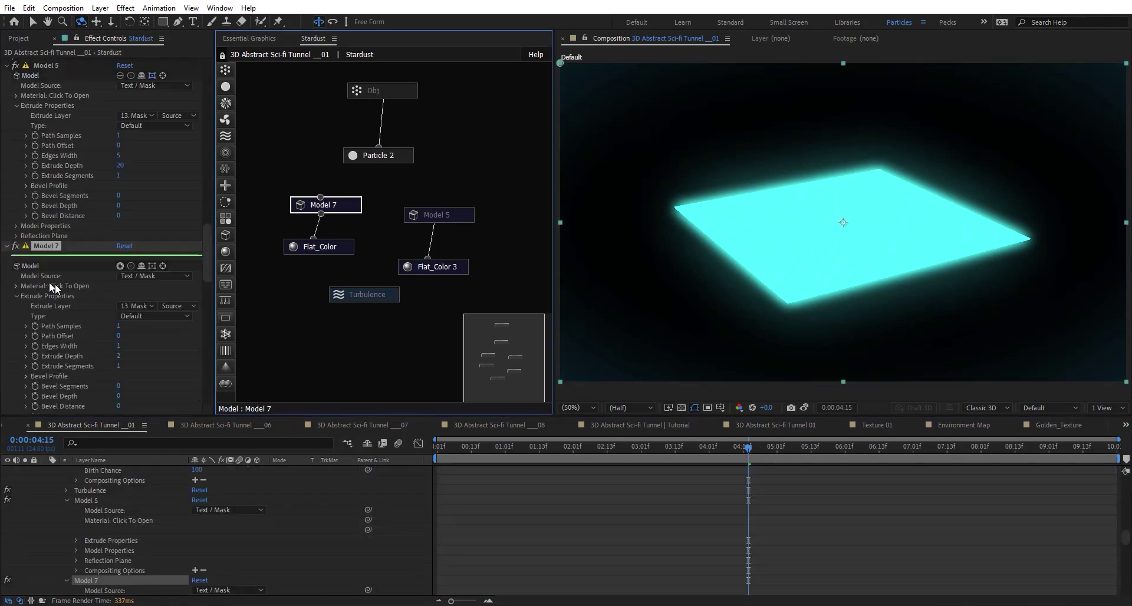
{"action": "left_click", "coordinate": [118, 326]}
{"action": "type", "text": "10"}
{"action": "key", "text": "Return"}
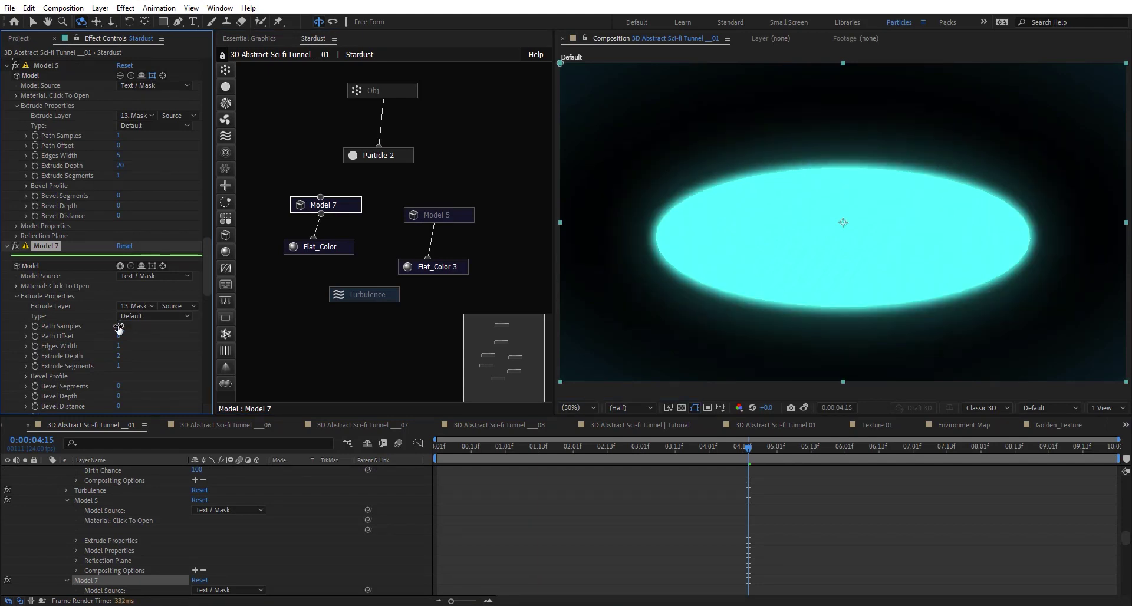
{"action": "left_click", "coordinate": [119, 326]}
{"action": "key", "text": "Return"}
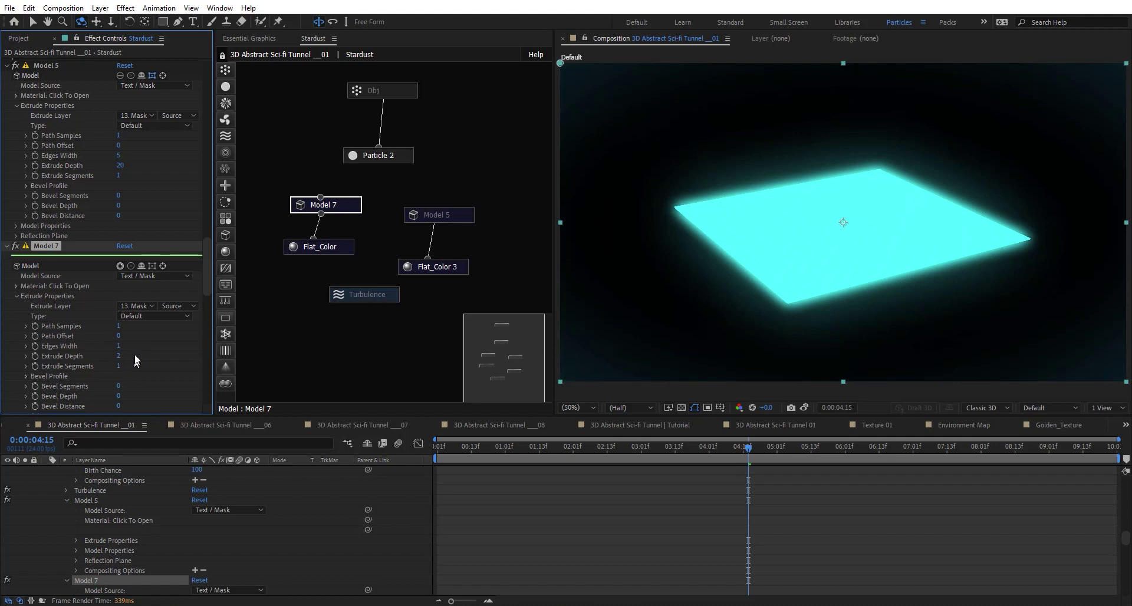
Step: Re-enable the Model 5 node and orbit around the two stacked models to view their edges
{"action": "left_click", "coordinate": [450, 216]}
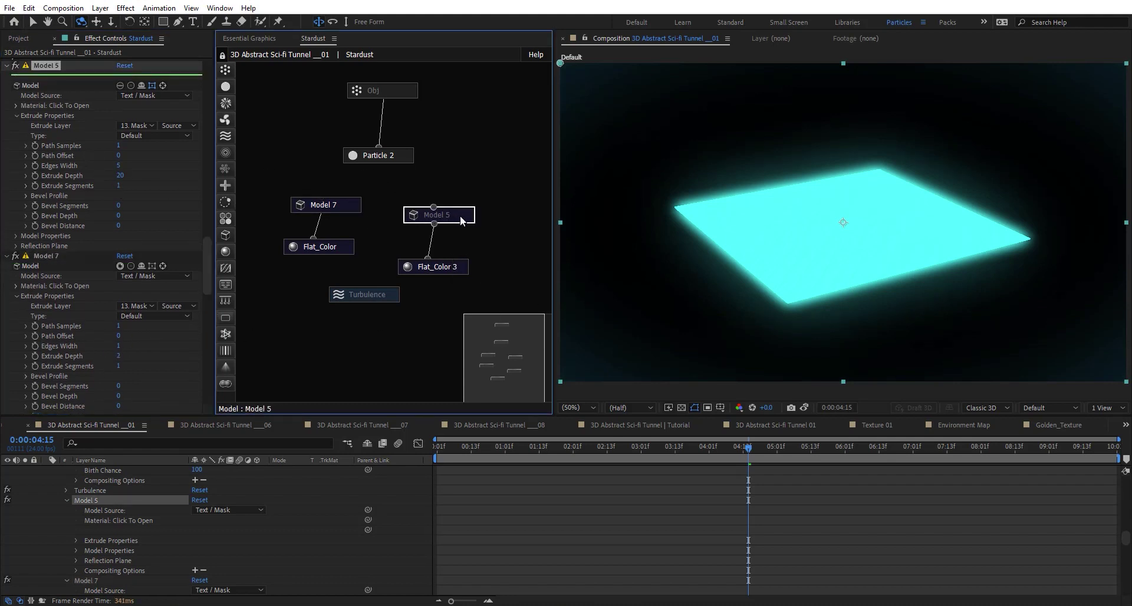
{"action": "right_click", "coordinate": [463, 214]}
{"action": "left_click", "coordinate": [488, 194]}
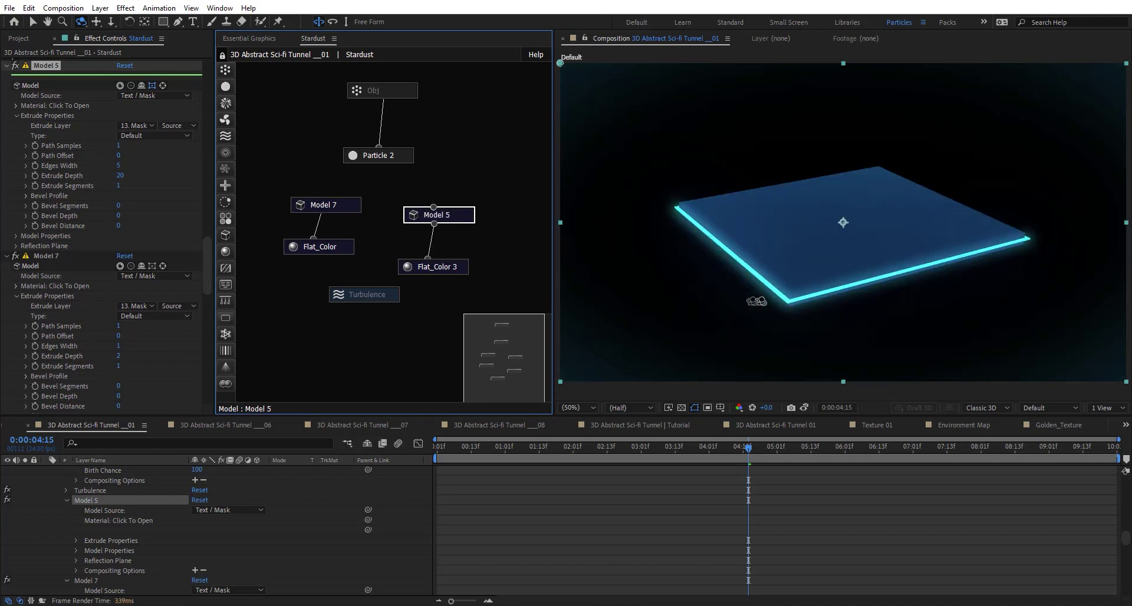
{"action": "left_click_drag", "start_coordinate": [794, 291], "coordinate": [798, 273]}
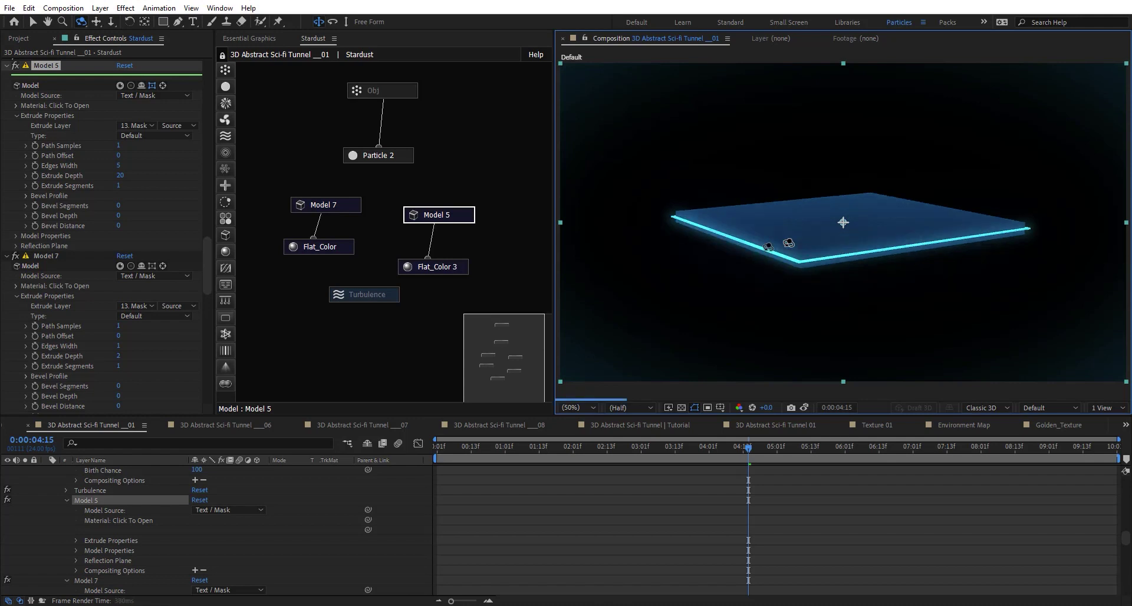
Step: Connect Model 5 and Model 7 to the Particle 2 node and show Particle 2's settings
{"action": "left_click_drag", "start_coordinate": [435, 209], "coordinate": [377, 154]}
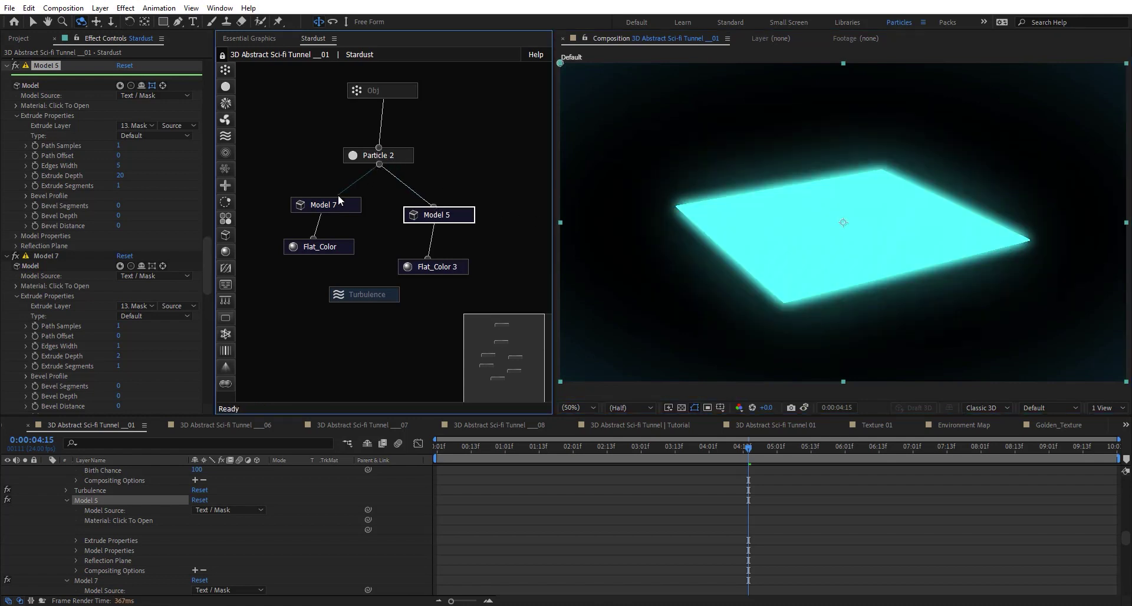
{"action": "left_click_drag", "start_coordinate": [338, 198], "coordinate": [321, 196]}
{"action": "left_click", "coordinate": [401, 155]}
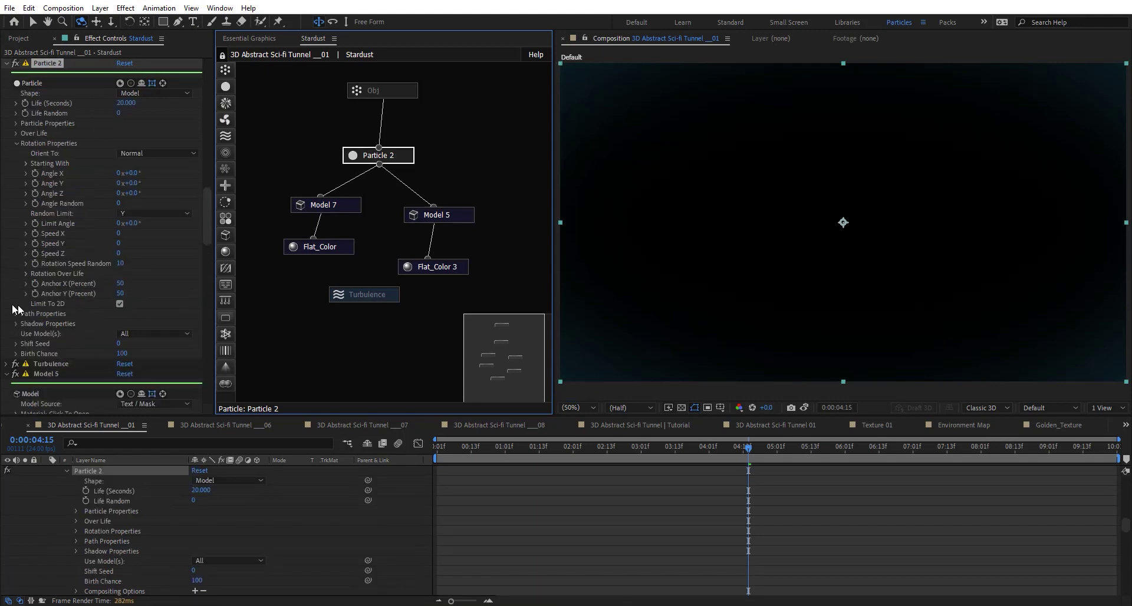
Step: Switch the composition view to Active Camera (Camera 1) and re-enable the Obj emitter node
{"action": "scroll", "coordinate": [59, 299], "scroll_direction": "down", "scroll_amount": 5}
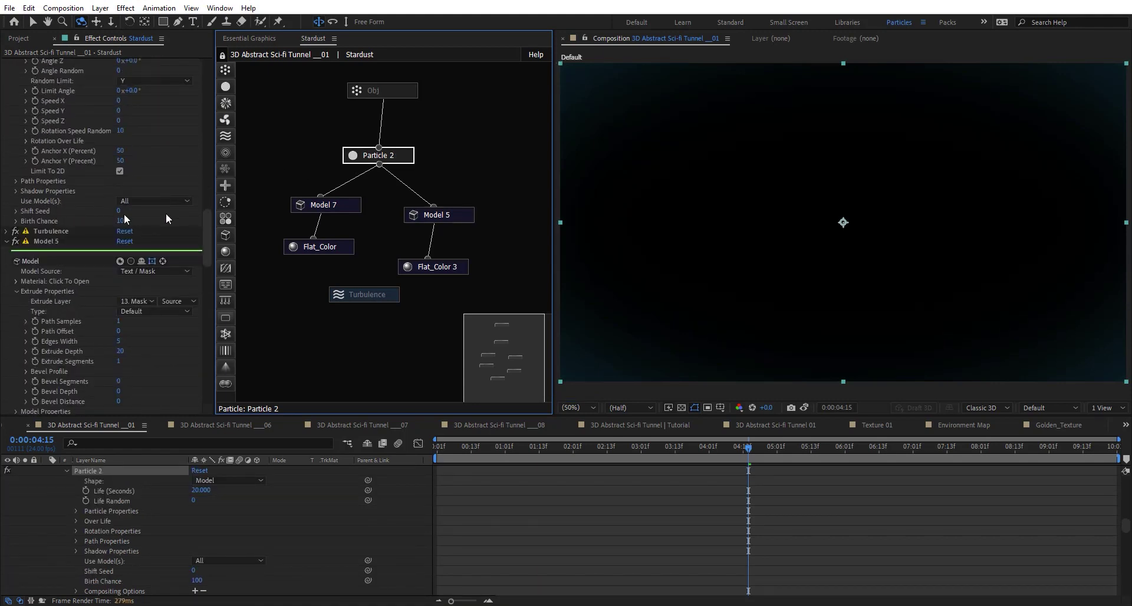
{"action": "left_click", "coordinate": [1070, 409]}
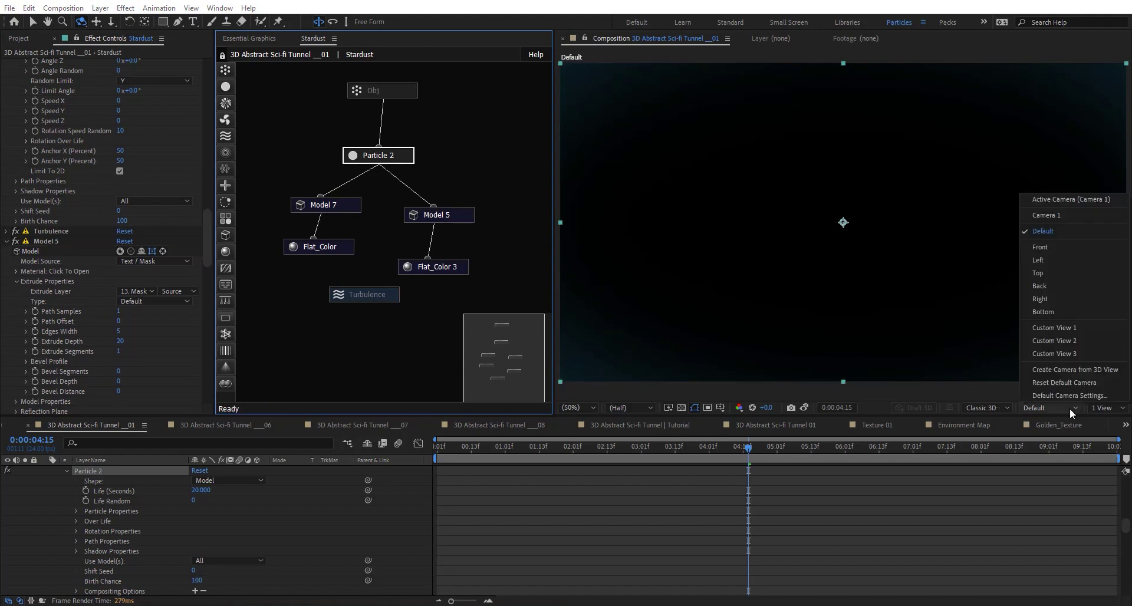
{"action": "left_click", "coordinate": [1059, 199]}
{"action": "right_click", "coordinate": [399, 89]}
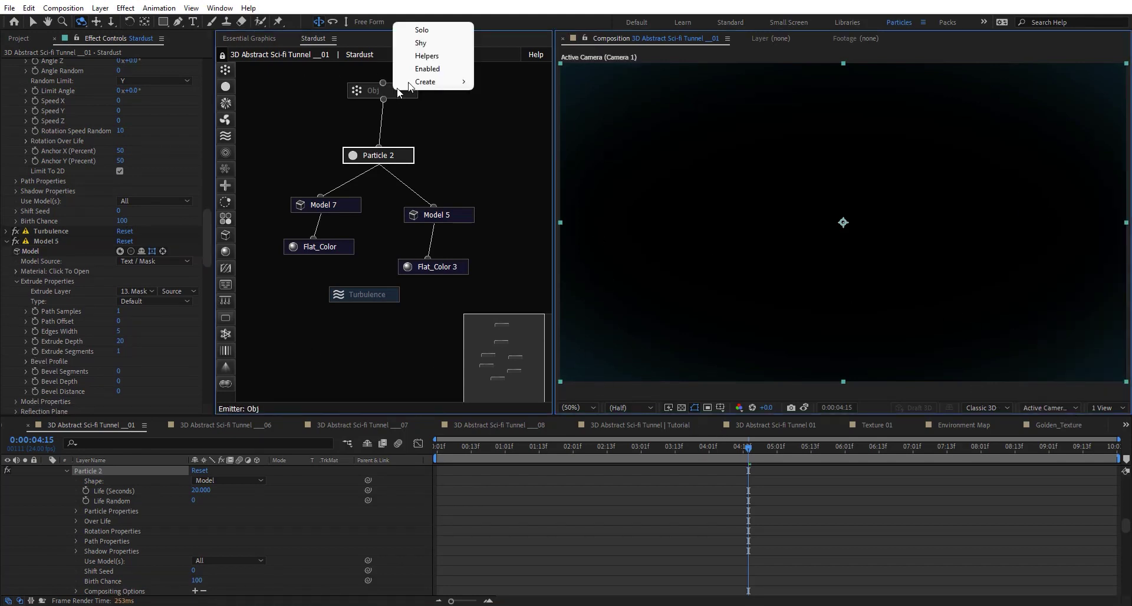
{"action": "left_click", "coordinate": [421, 70]}
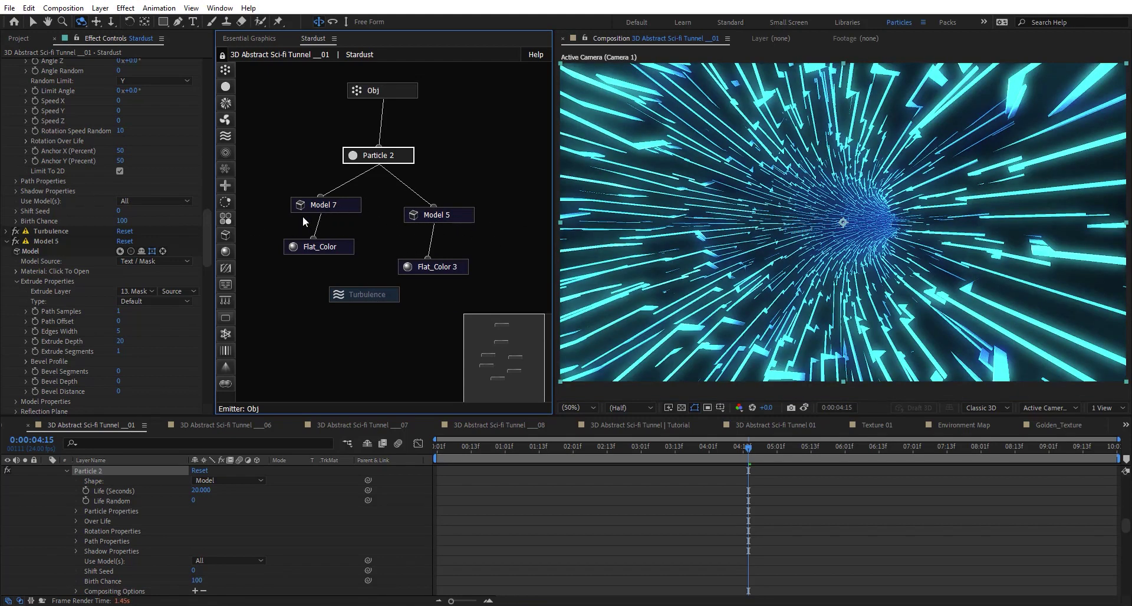
Step: Try Orient To Nothing in Particle 2's Rotation Properties and set it back to Normal
{"action": "scroll", "coordinate": [101, 227], "scroll_direction": "up", "scroll_amount": 3}
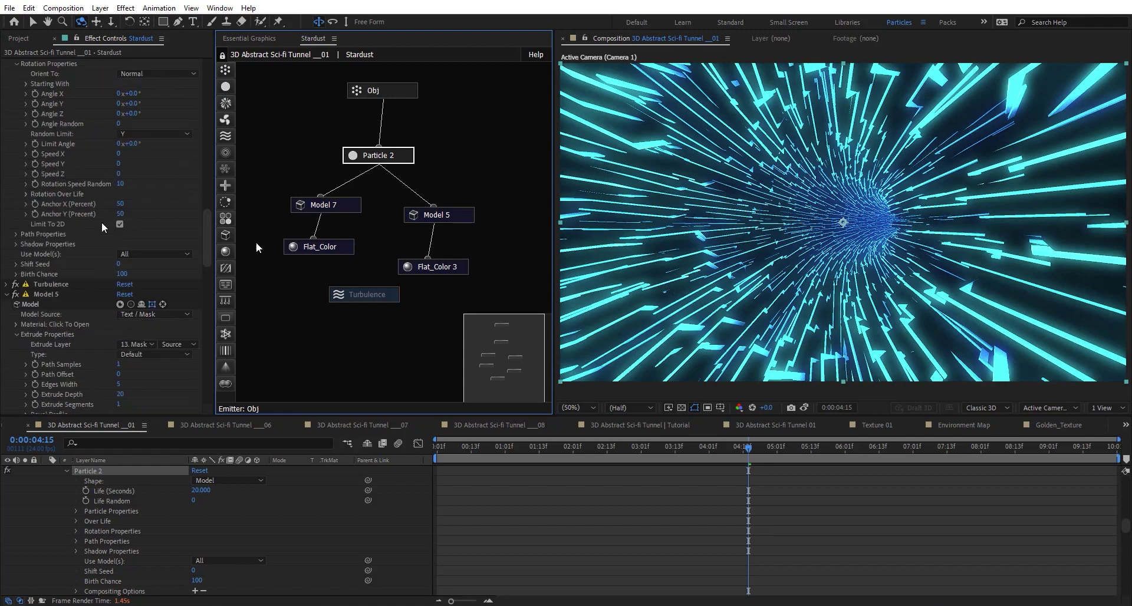
{"action": "scroll", "coordinate": [101, 224], "scroll_direction": "up", "scroll_amount": 2}
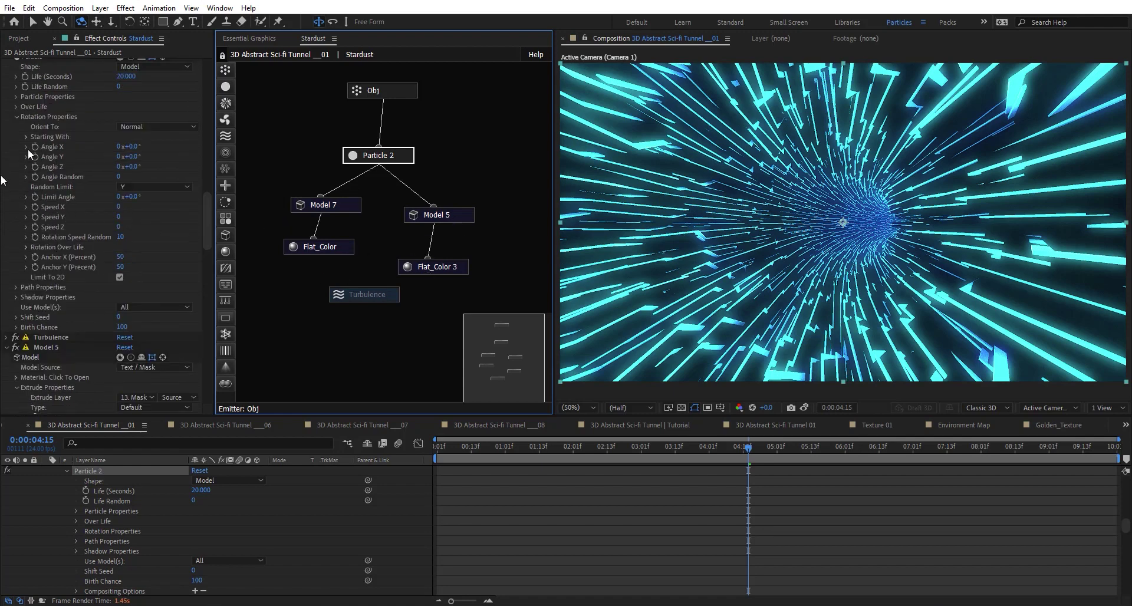
{"action": "scroll", "coordinate": [42, 176], "scroll_direction": "up", "scroll_amount": 1}
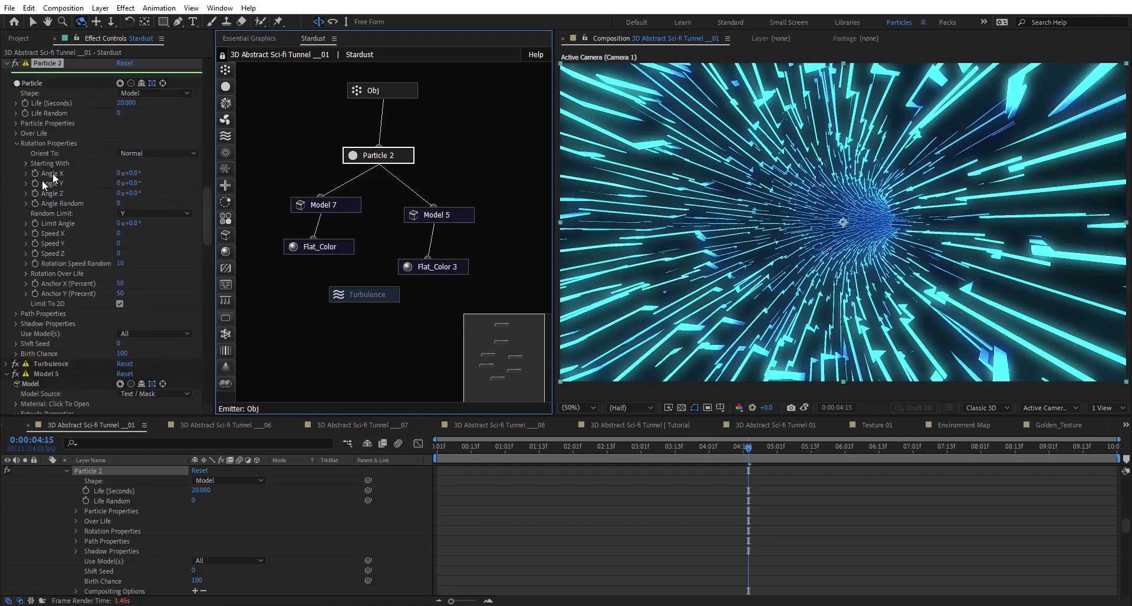
{"action": "left_click", "coordinate": [152, 153]}
{"action": "left_click", "coordinate": [174, 168]}
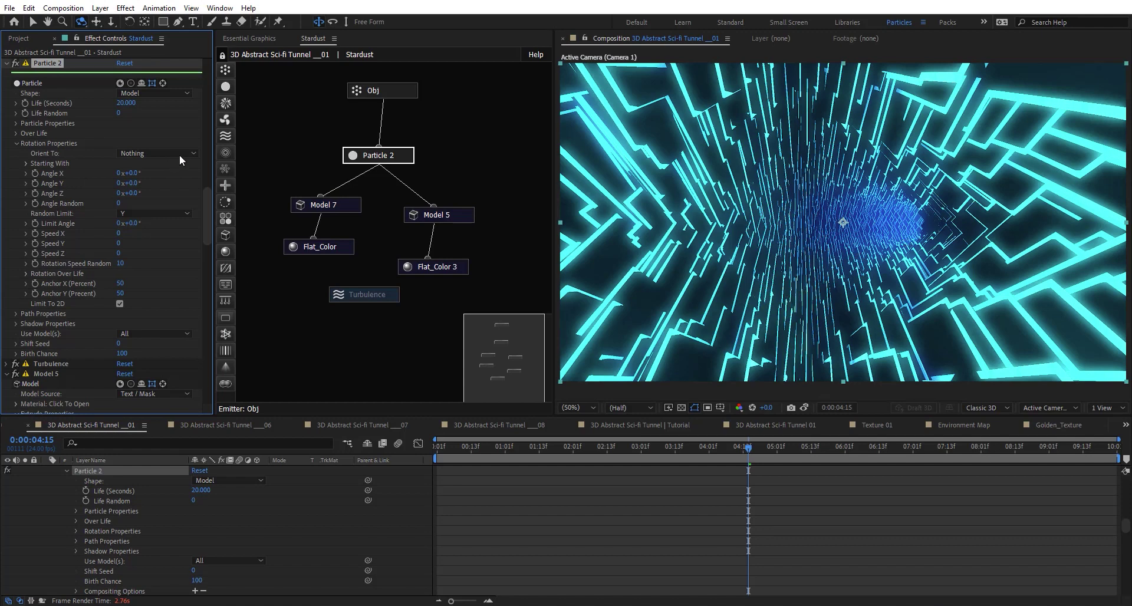
{"action": "left_click", "coordinate": [180, 154]}
{"action": "left_click", "coordinate": [174, 245]}
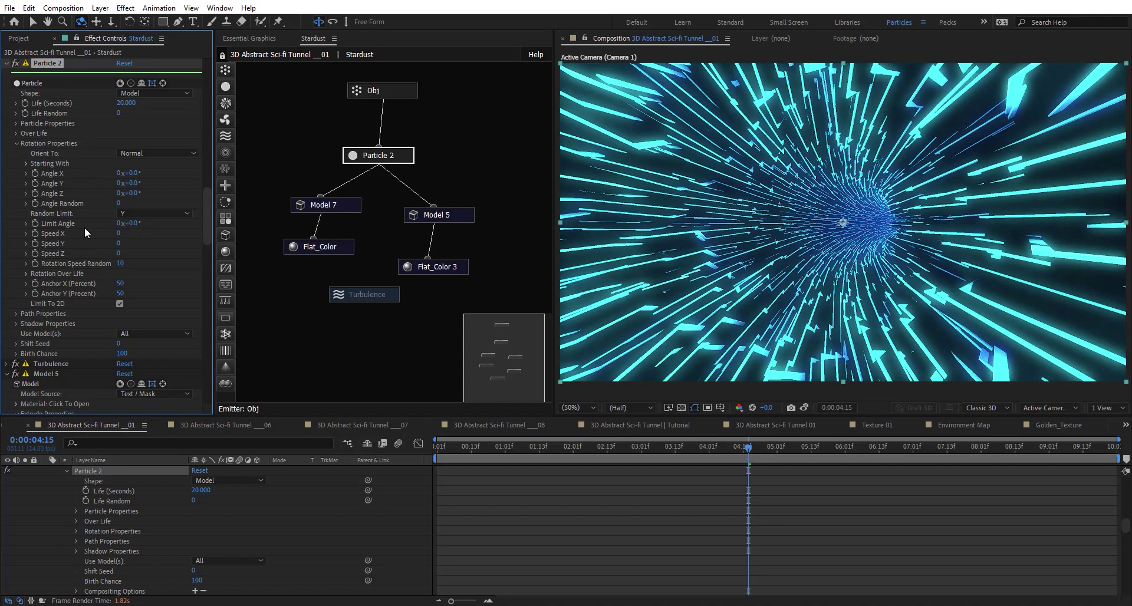
Step: In 3D Abstract Sci-fi Tunnel ___10, try Path Samples of 10 on Model 5, and set it to 1
{"action": "left_click", "coordinate": [3, 425]}
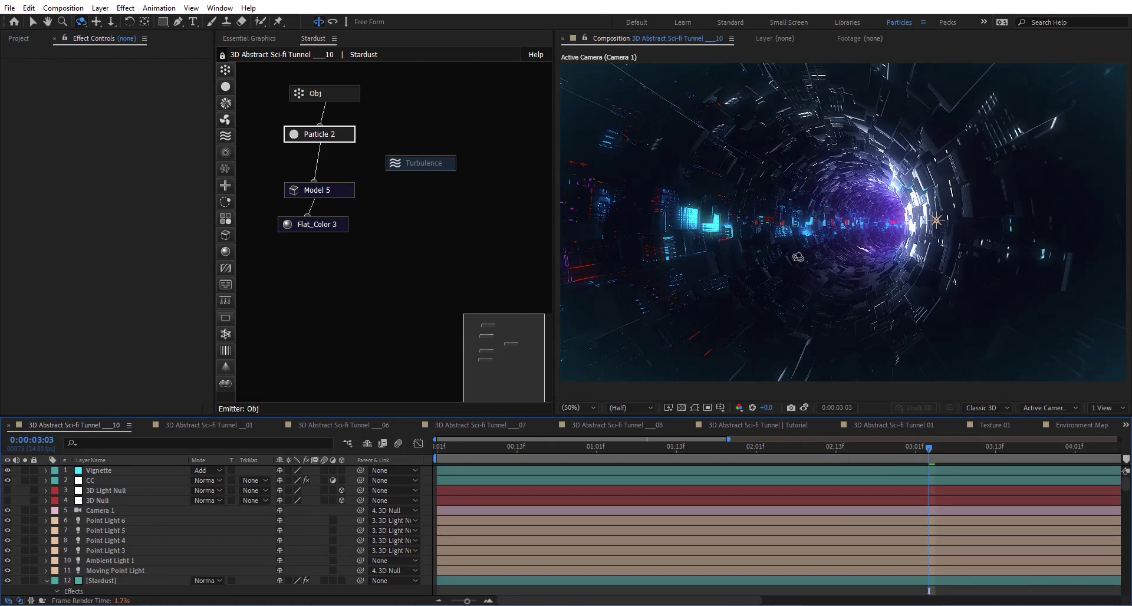
{"action": "left_click", "coordinate": [346, 191]}
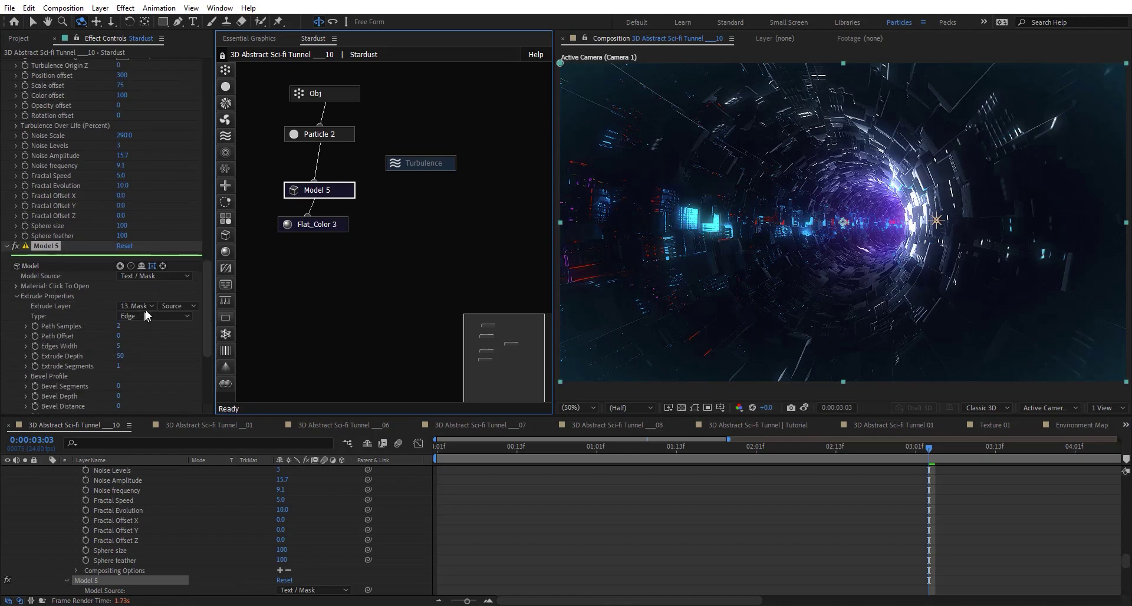
{"action": "left_click", "coordinate": [120, 327]}
{"action": "type", "text": "10"}
{"action": "key", "text": "Return"}
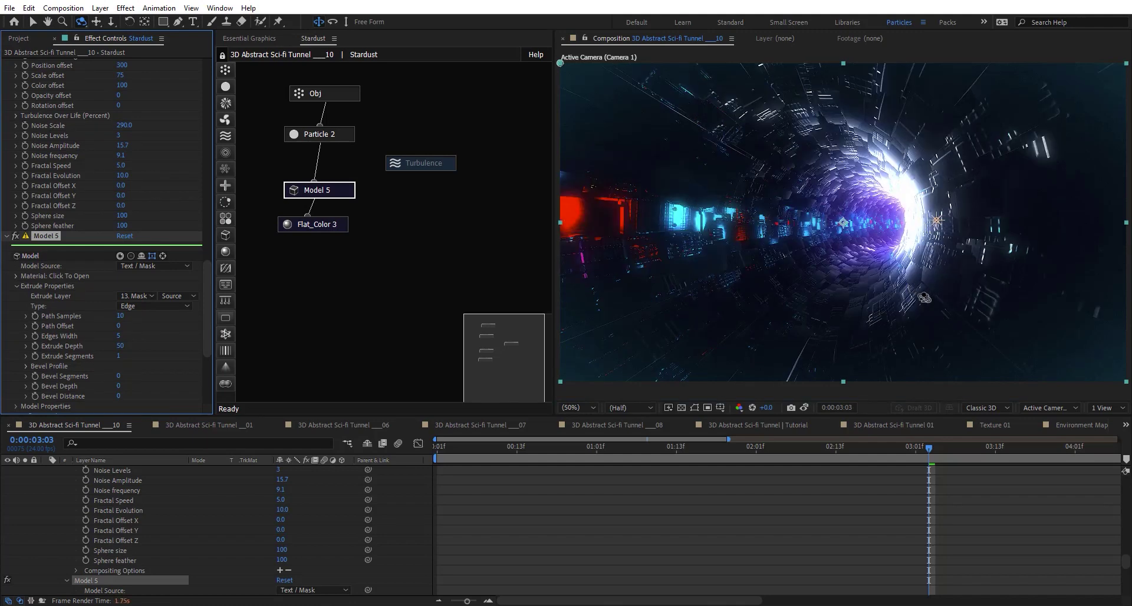
{"action": "left_click", "coordinate": [122, 316]}
{"action": "type", "text": "1"}
{"action": "key", "text": "Return"}
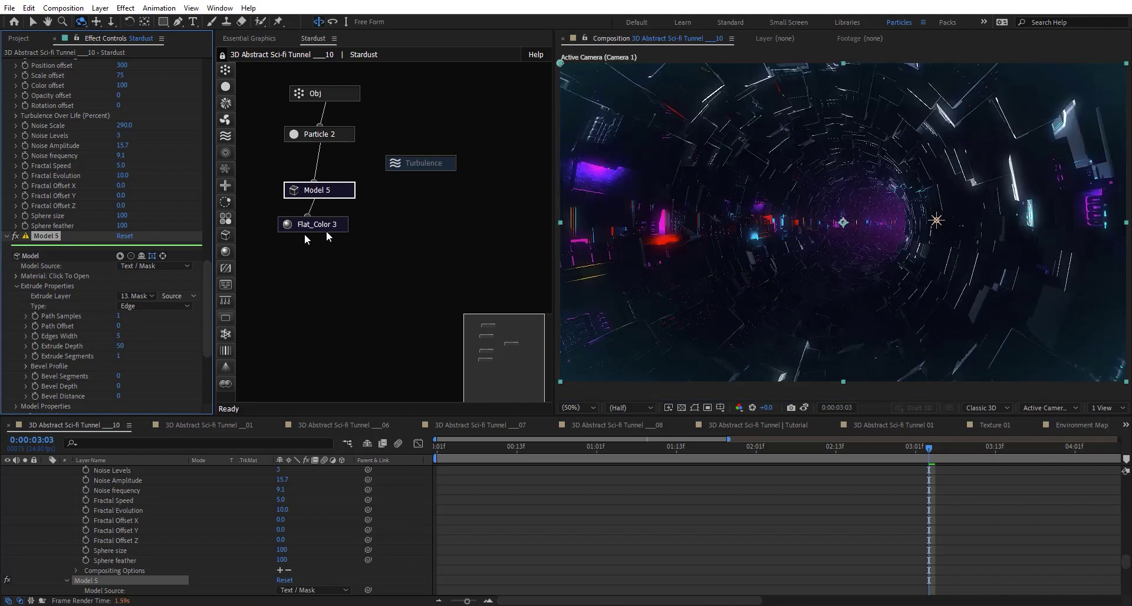
Step: Set Particle 2's Angle Y rotation to 0 degrees
{"action": "left_click", "coordinate": [346, 136]}
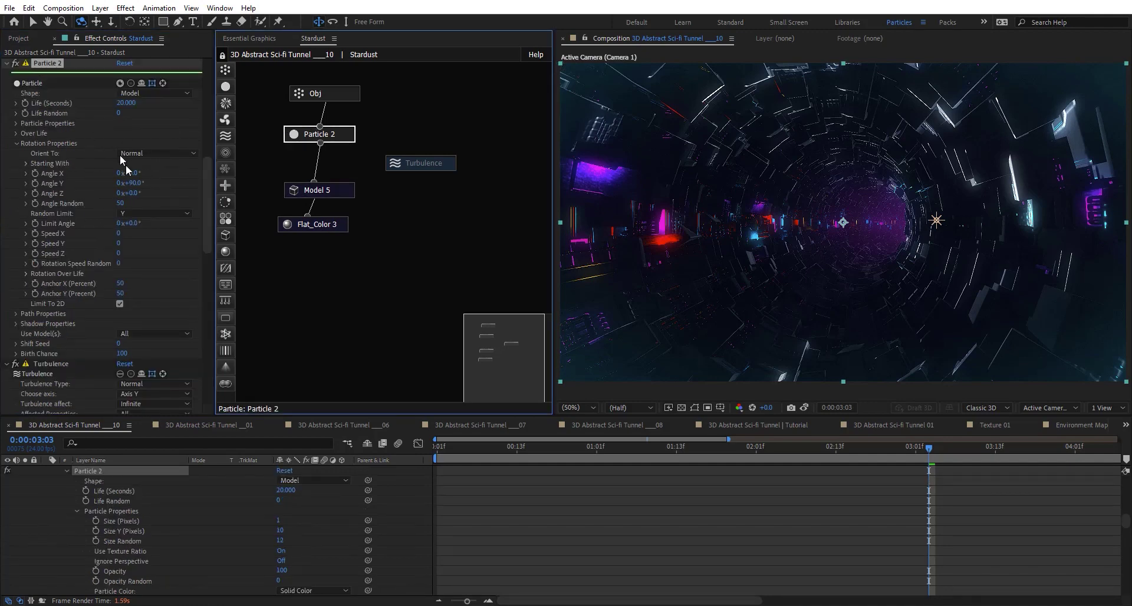
{"action": "left_click", "coordinate": [141, 187]}
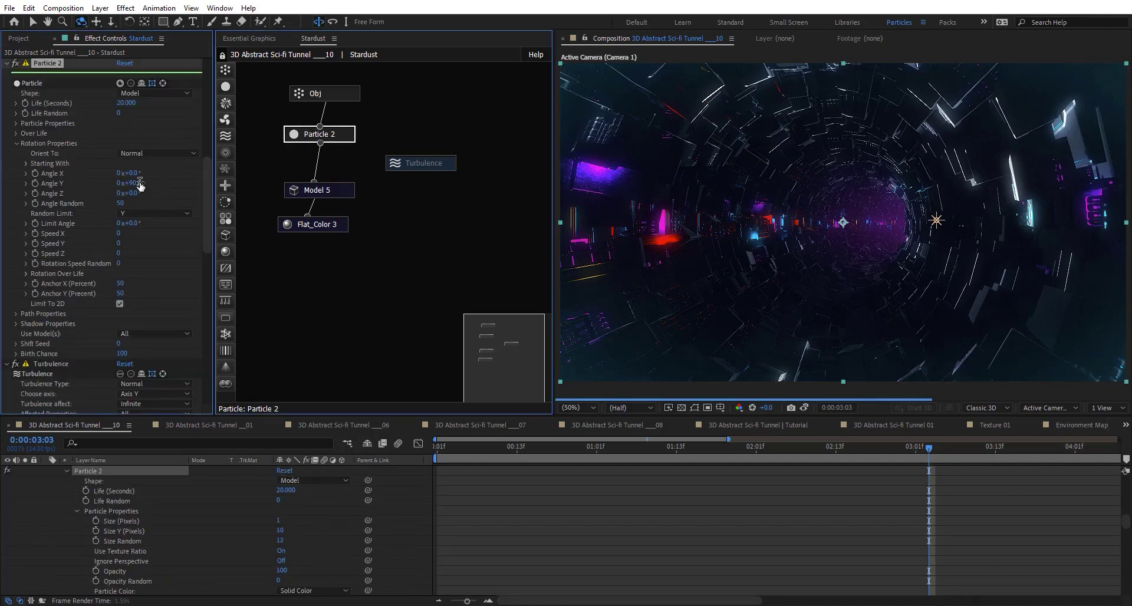
{"action": "type", "text": "0"}
{"action": "key", "text": "Return"}
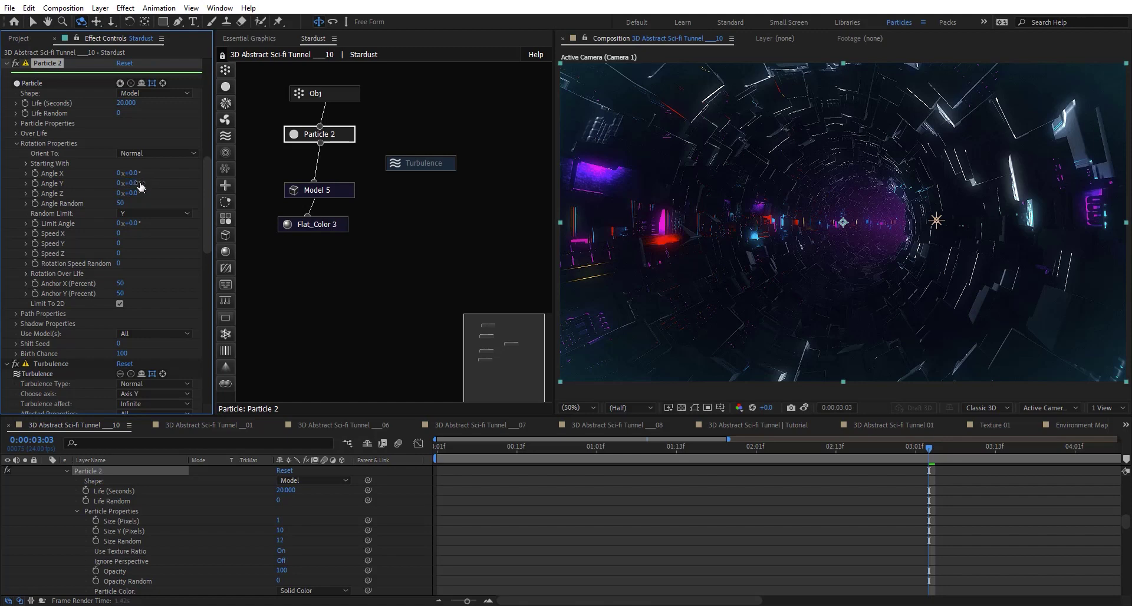
Step: Try a different Angle Random on Particle 2, restore it to 50, and view the Random Limit axis options
{"action": "left_click", "coordinate": [122, 204]}
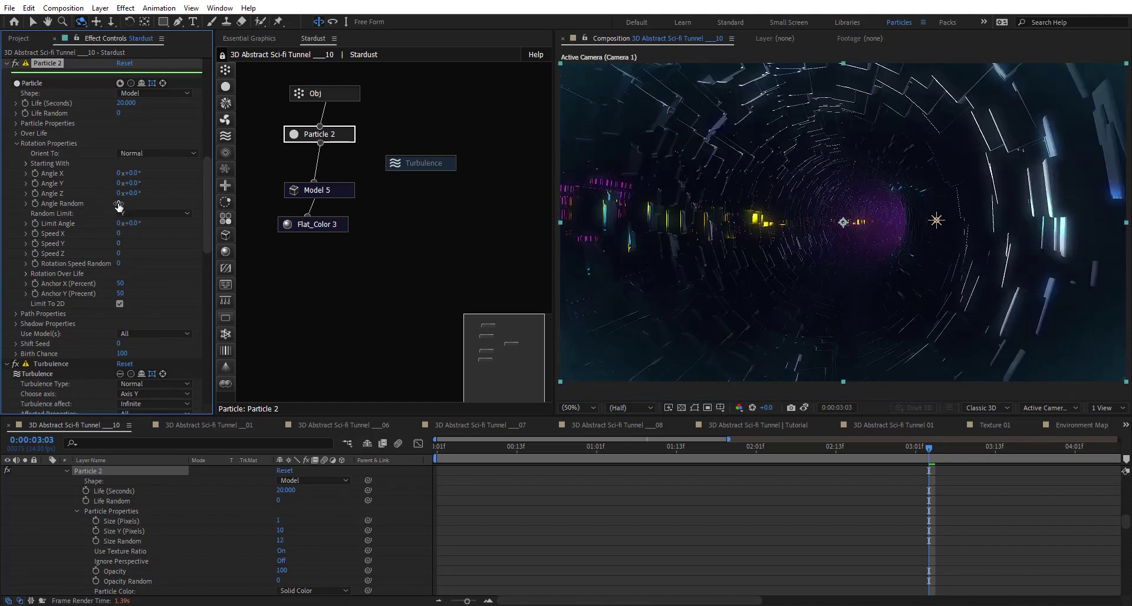
{"action": "left_click", "coordinate": [119, 204]}
{"action": "type", "text": "10"}
{"action": "key", "text": "Return"}
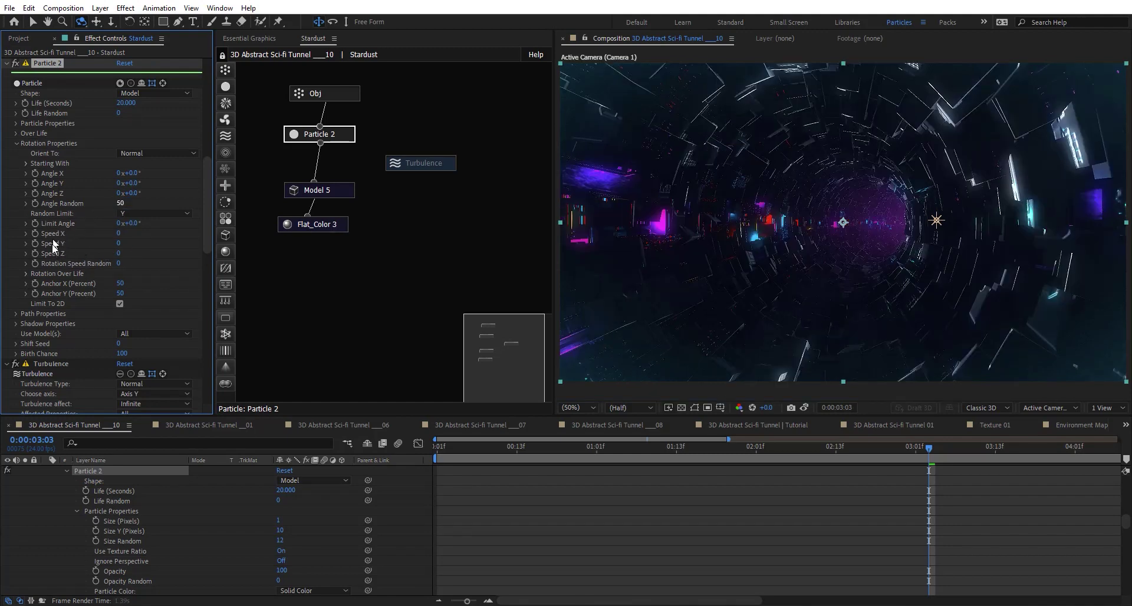
{"action": "left_click", "coordinate": [147, 214]}
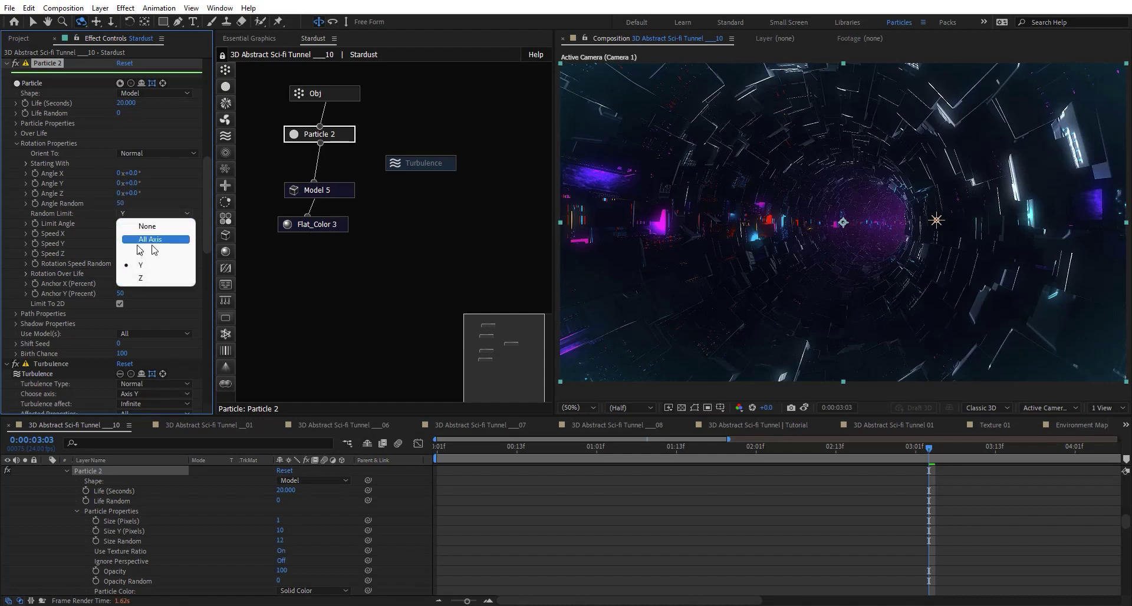
{"action": "left_click", "coordinate": [66, 230]}
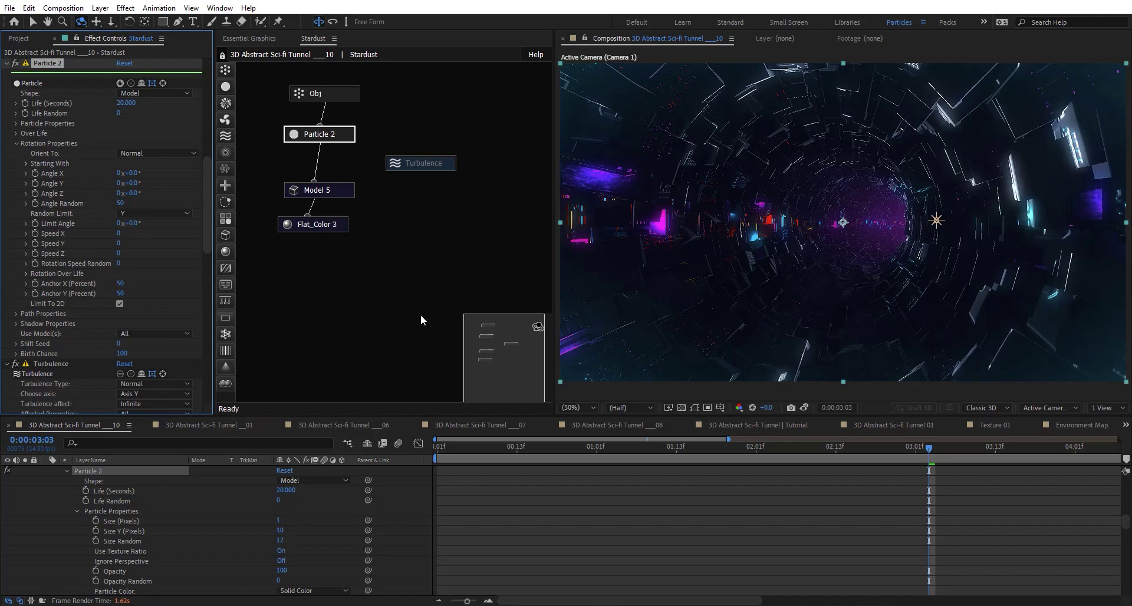
Step: Open 3D Abstract Sci-fi Tunnel ___06 and turn off Fog in Stardust's Render Settings
{"action": "key", "text": "ctrl"}
{"action": "left_click", "coordinate": [375, 426]}
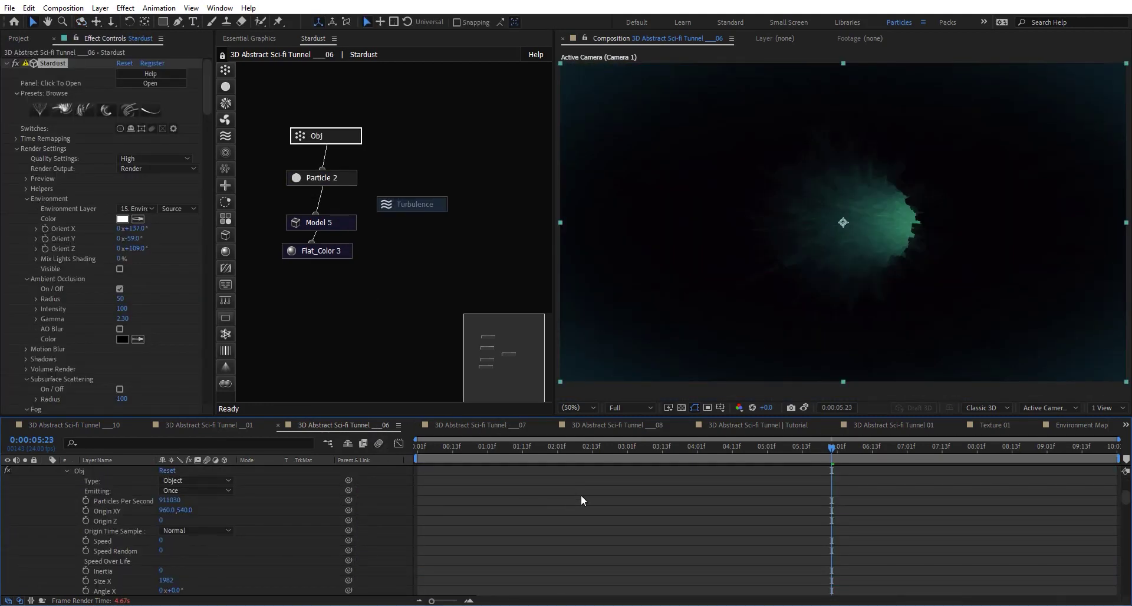
{"action": "left_click", "coordinate": [341, 142]}
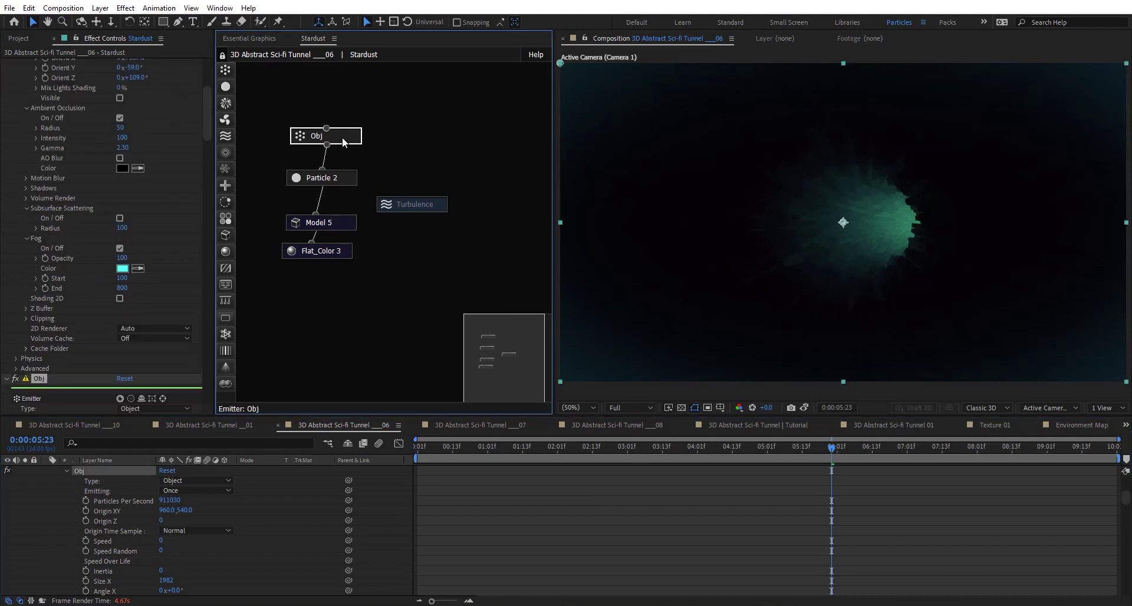
{"action": "left_click_drag", "start_coordinate": [209, 108], "coordinate": [210, 68]}
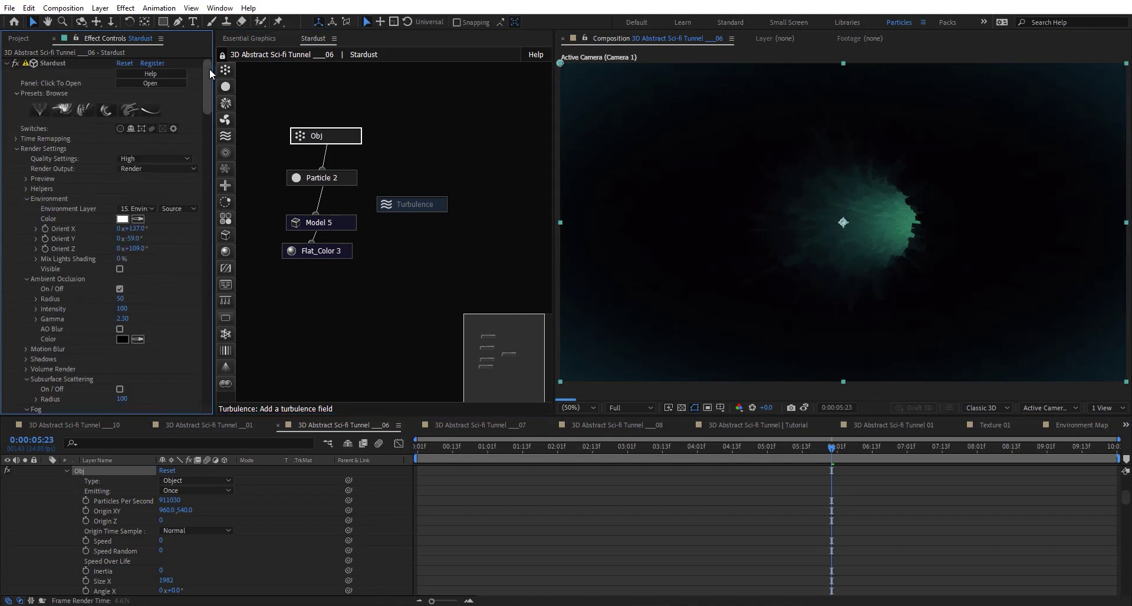
{"action": "scroll", "coordinate": [47, 331], "scroll_direction": "down", "scroll_amount": 3}
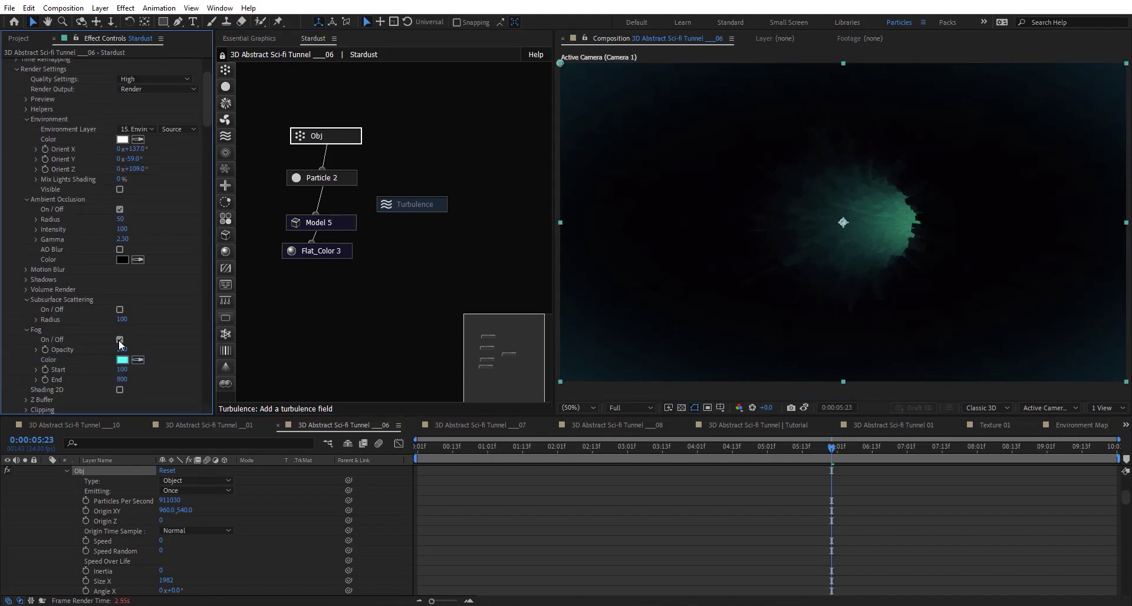
Step: Examine the Flat_Color 3 material's diffuse, roughness and reflection settings
{"action": "left_click", "coordinate": [332, 249]}
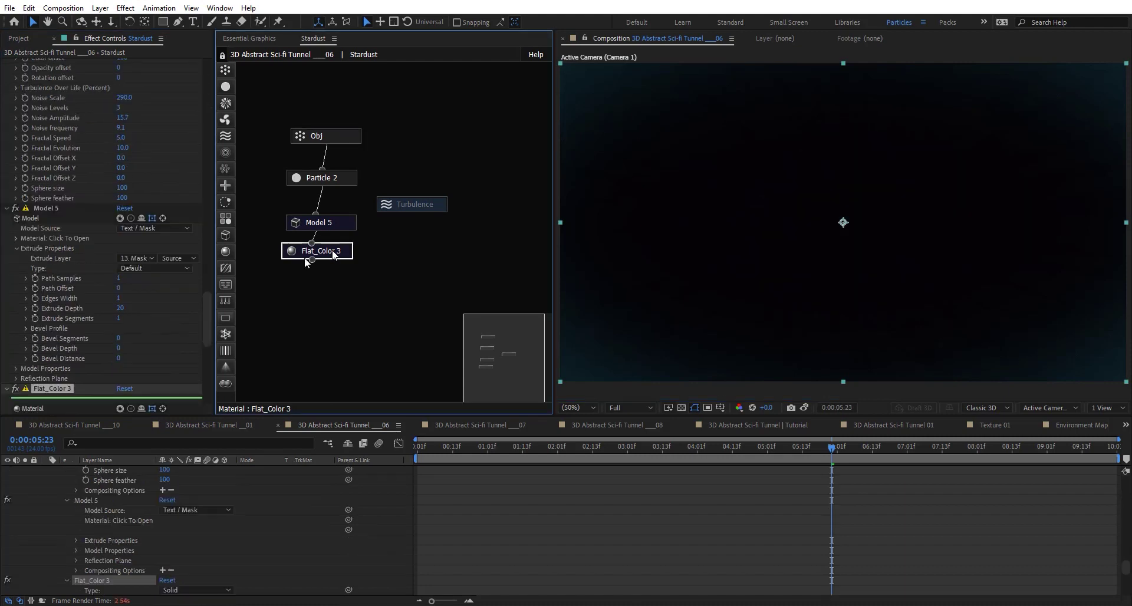
{"action": "scroll", "coordinate": [66, 295], "scroll_direction": "down", "scroll_amount": 5}
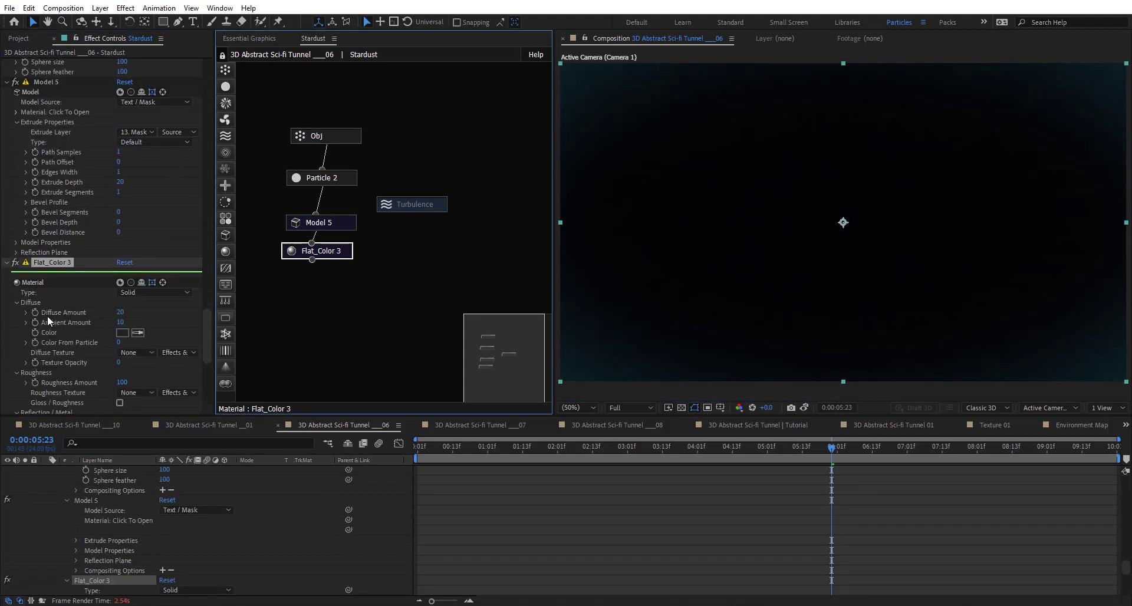
{"action": "scroll", "coordinate": [72, 325], "scroll_direction": "down", "scroll_amount": 3}
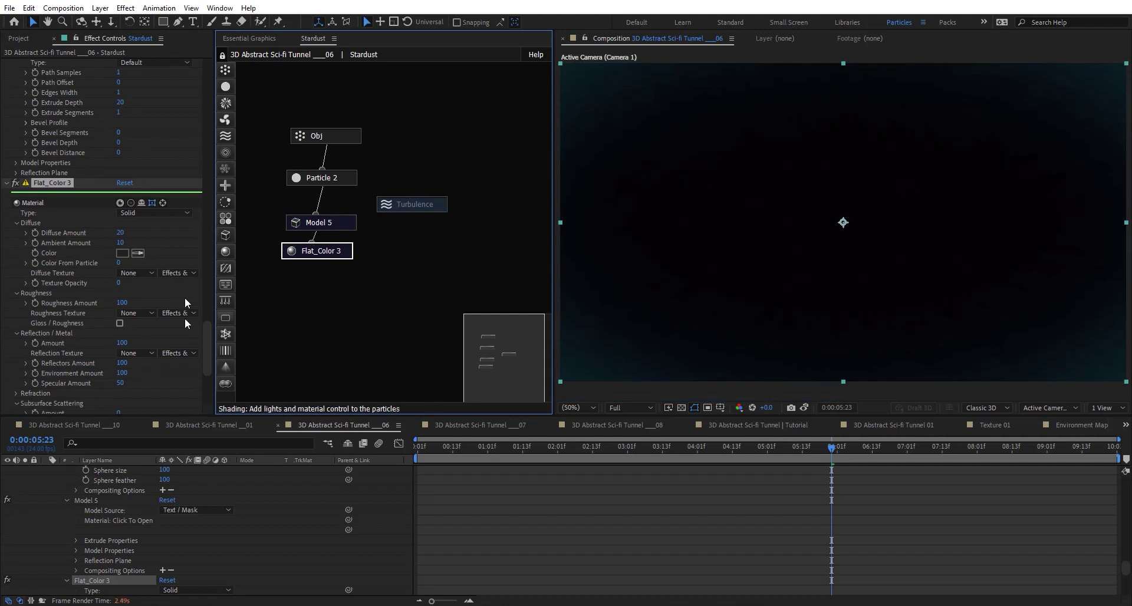
Step: Turn Fog back on in Stardust's Render Settings for Tunnel ___06
{"action": "left_click_drag", "start_coordinate": [210, 341], "coordinate": [222, 72]}
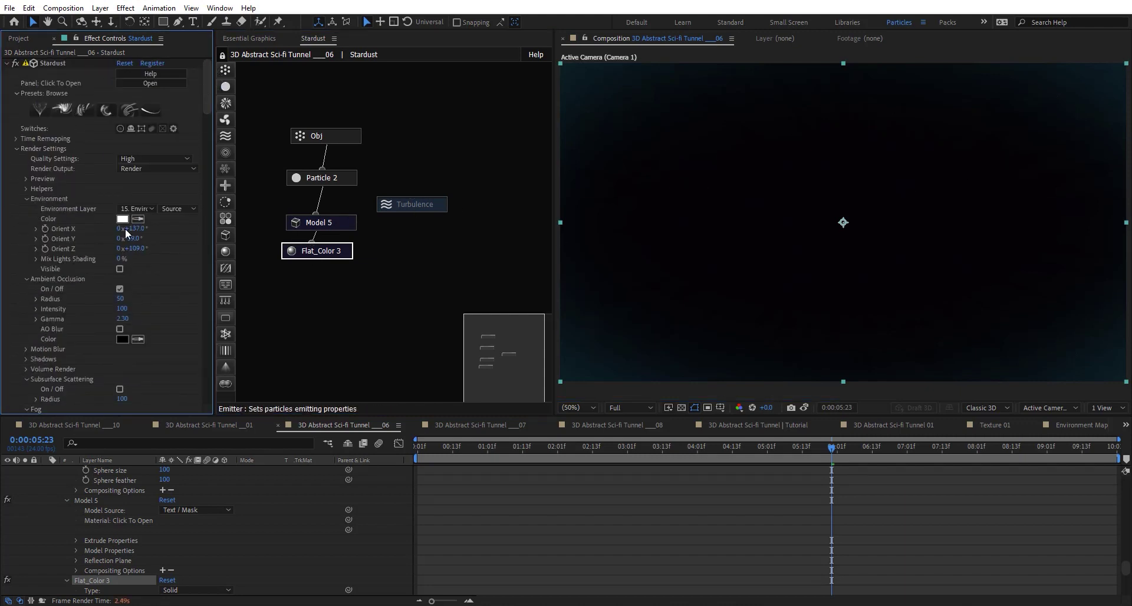
{"action": "scroll", "coordinate": [76, 315], "scroll_direction": "down", "scroll_amount": 1}
{"action": "left_click", "coordinate": [120, 393]}
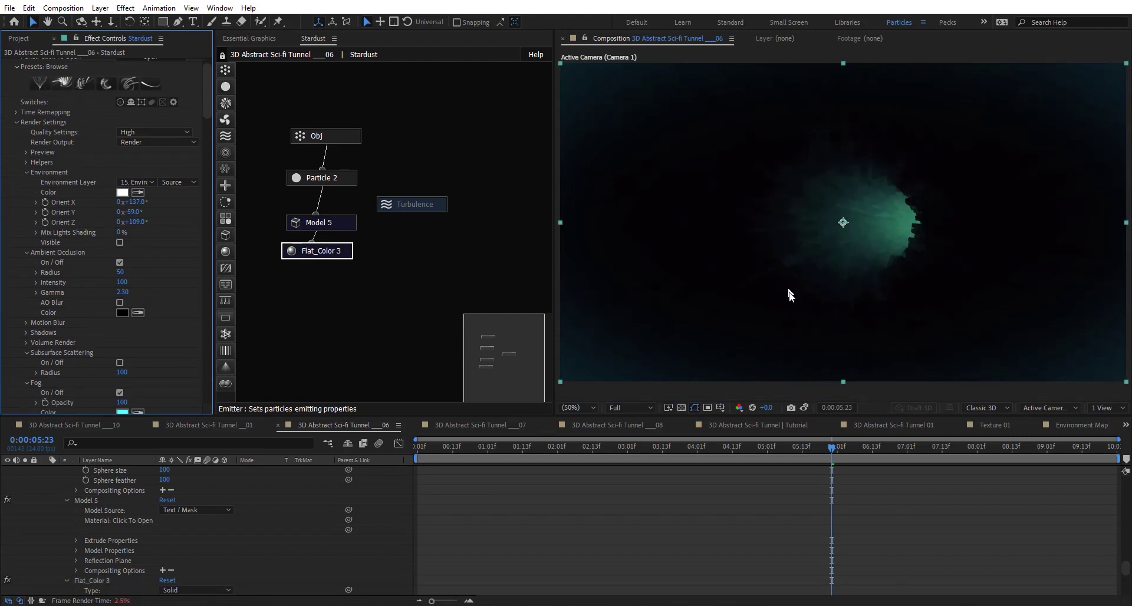
Step: Compare the Tunnel ___07 and Tunnel ___10 variations and view Tunnel ___08
{"action": "left_click", "coordinate": [484, 426]}
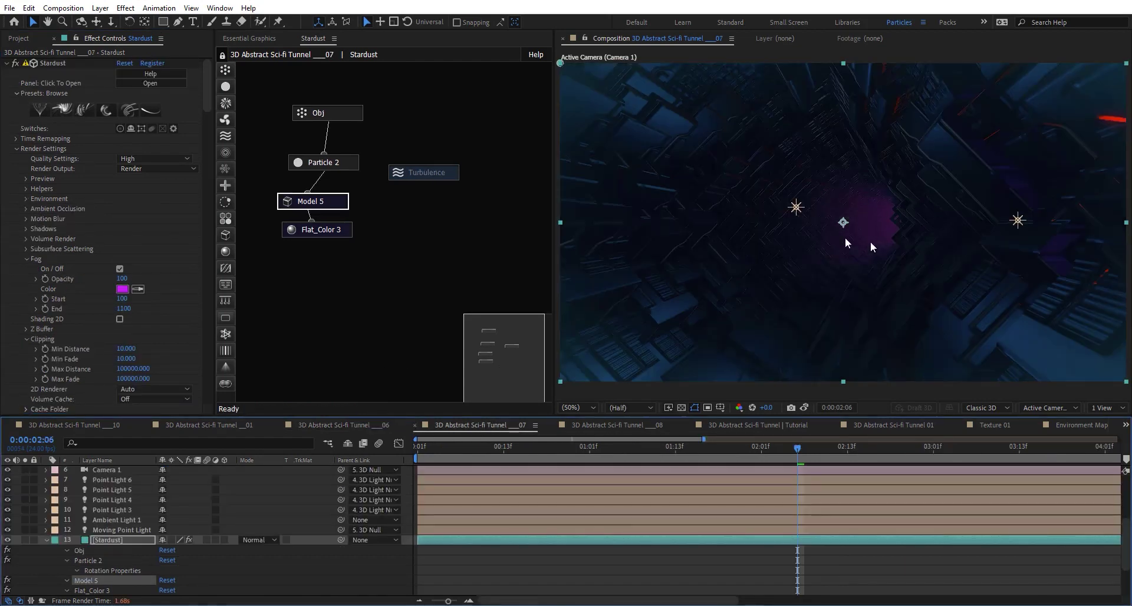
{"action": "left_click", "coordinate": [69, 427]}
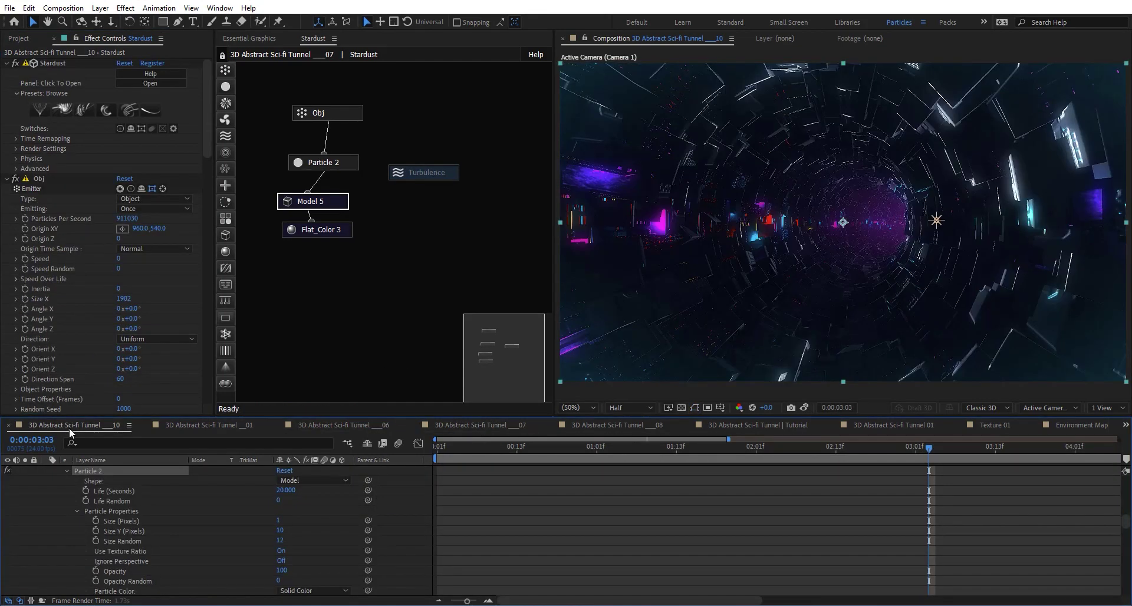
{"action": "left_click", "coordinate": [460, 426]}
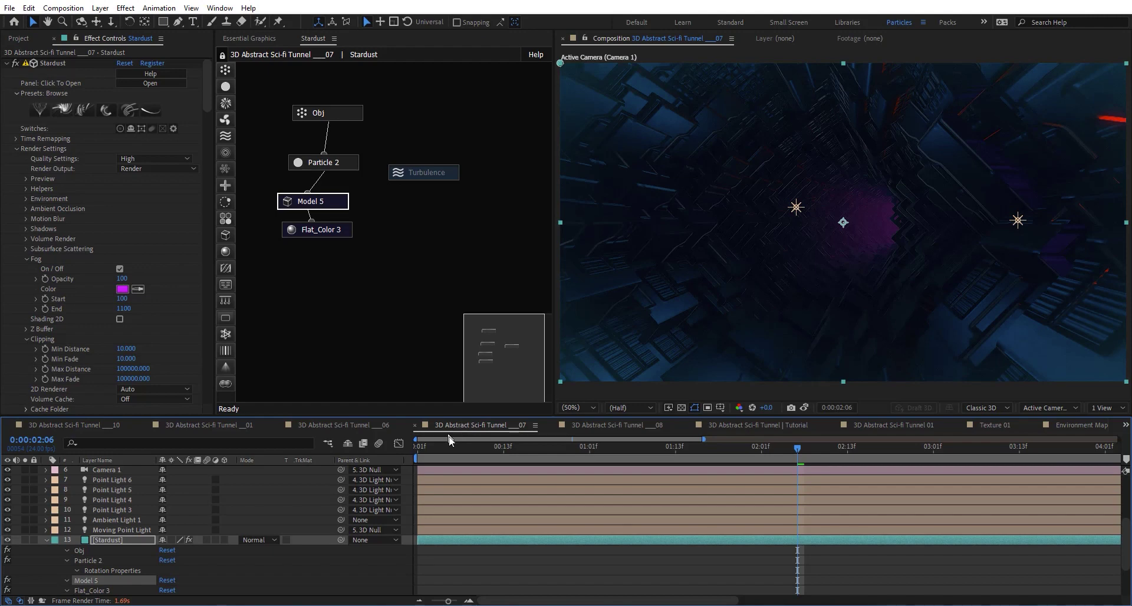
{"action": "left_click", "coordinate": [629, 431]}
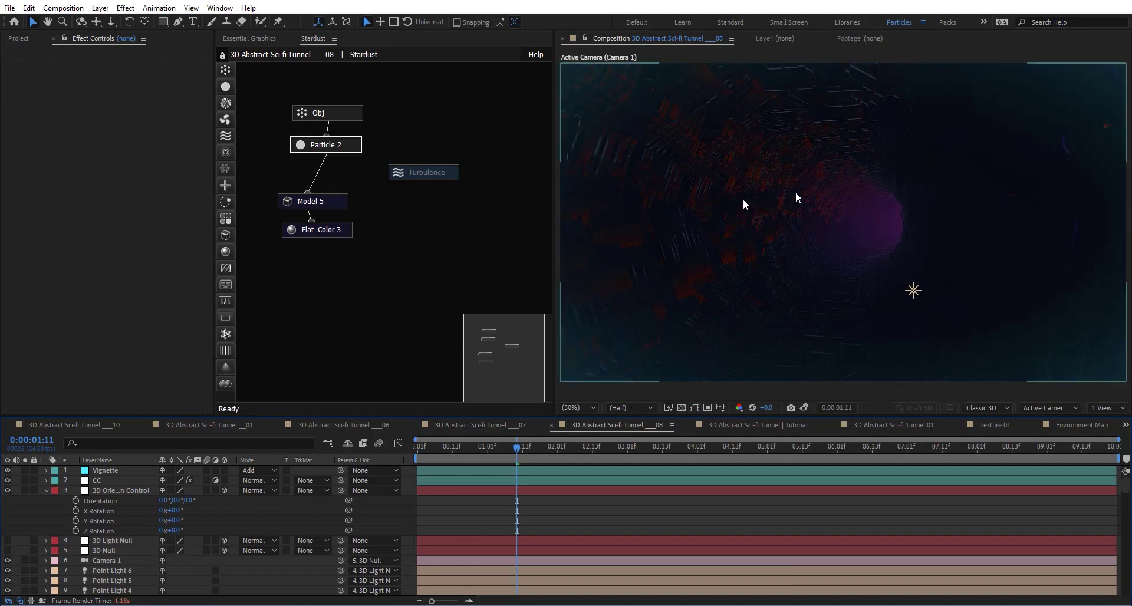
Step: Expand the 3D Abstract Sci-fi Tunnel 04 folder in the project and look through its compositions
{"action": "left_click", "coordinate": [19, 38]}
{"action": "scroll", "coordinate": [100, 312], "scroll_direction": "down", "scroll_amount": 3}
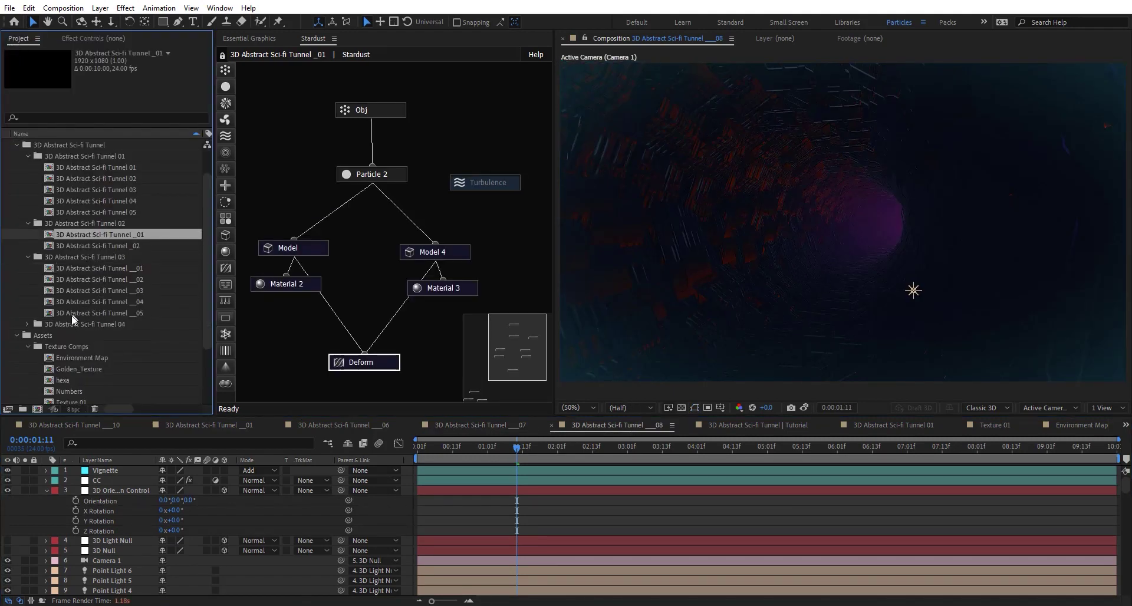
{"action": "left_click", "coordinate": [26, 324]}
{"action": "scroll", "coordinate": [100, 283], "scroll_direction": "down", "scroll_amount": 7}
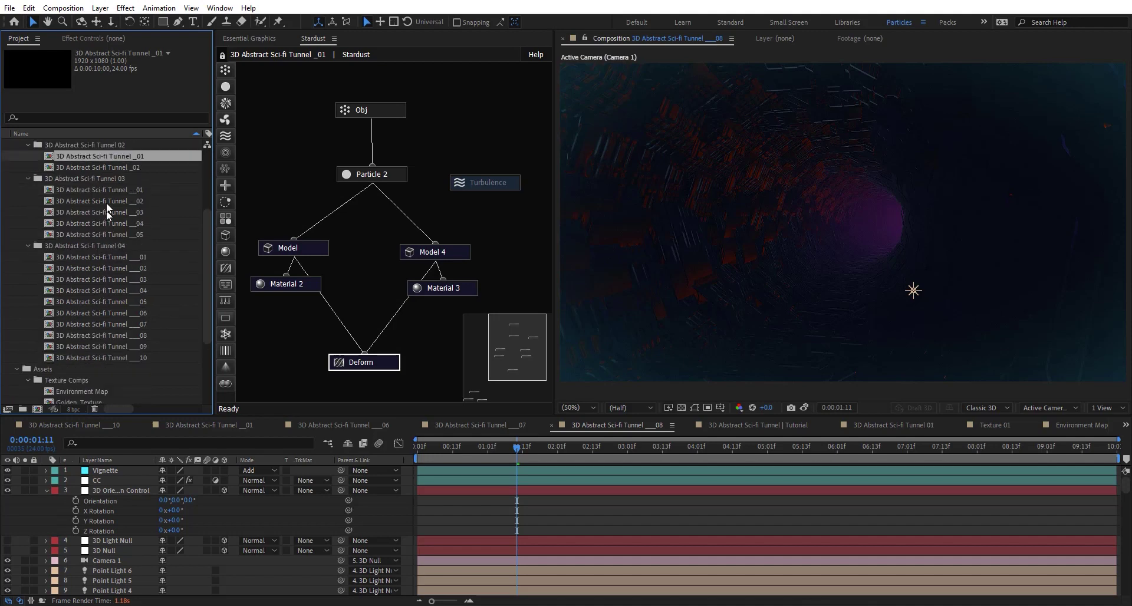
Step: Review the Tunnel __02, __03, __04 and __05 variations from the 3D Abstract Sci-fi Tunnel 03 folder one after another
{"action": "left_click", "coordinate": [108, 191]}
{"action": "double_click", "coordinate": [109, 201]}
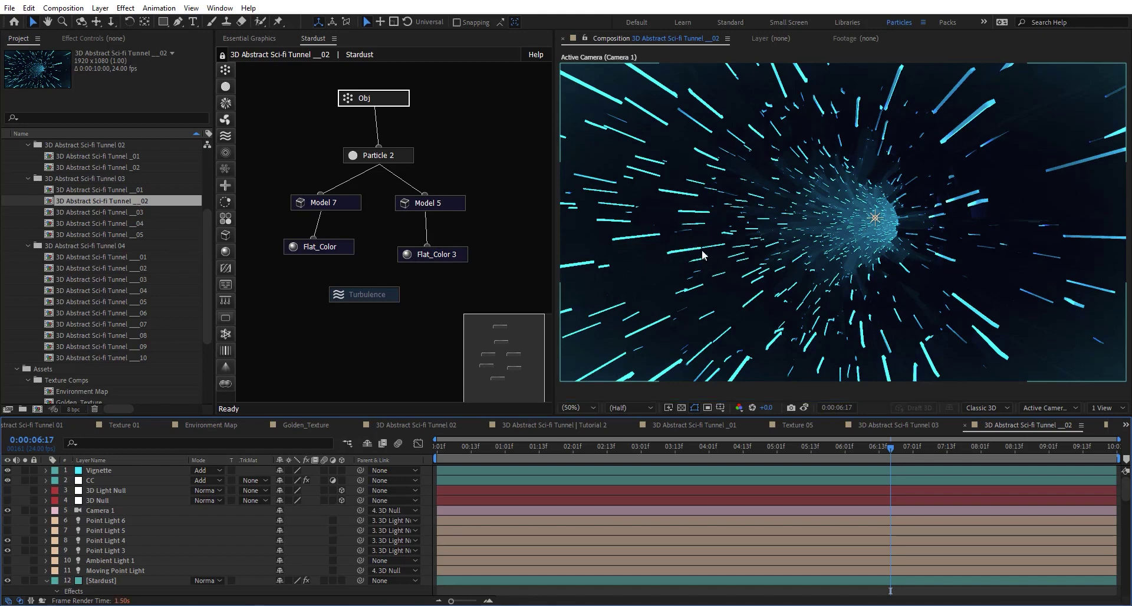
{"action": "left_click", "coordinate": [141, 213]}
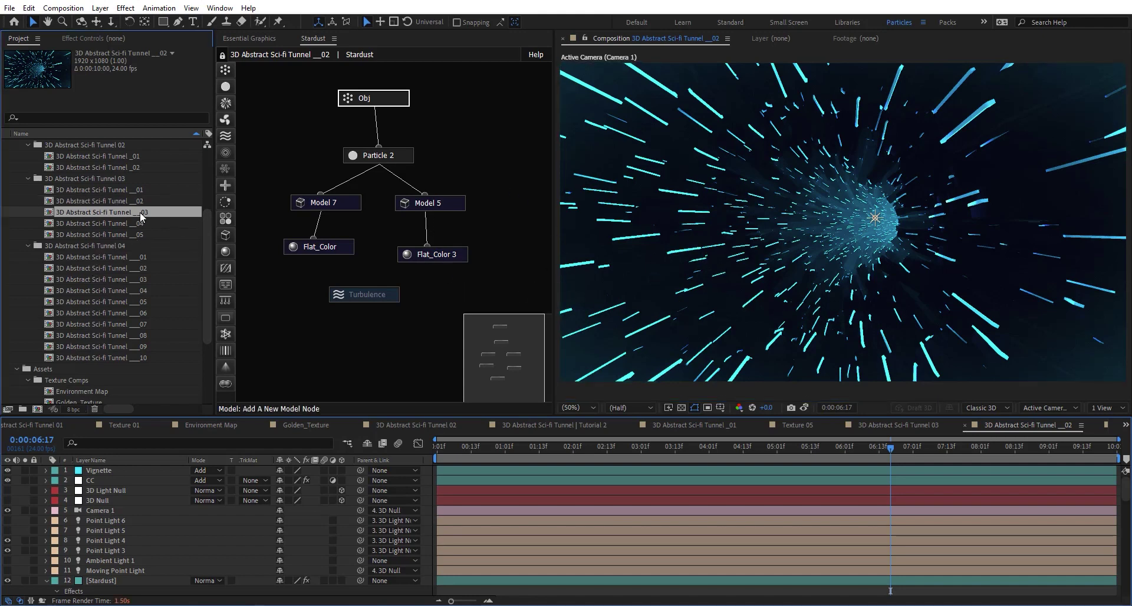
{"action": "double_click", "coordinate": [141, 213]}
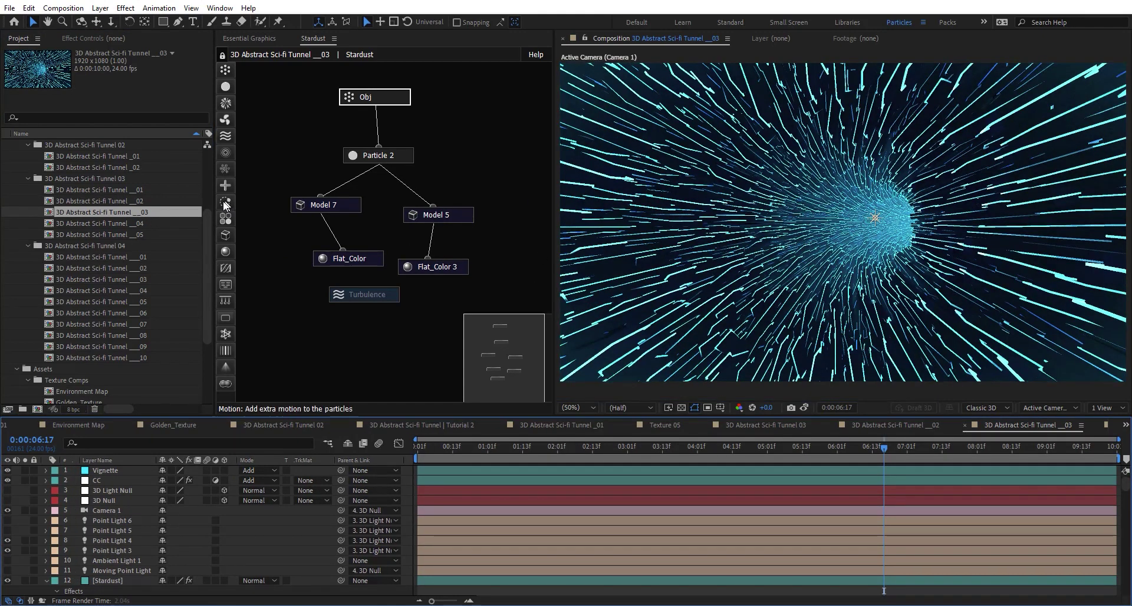
{"action": "double_click", "coordinate": [125, 224]}
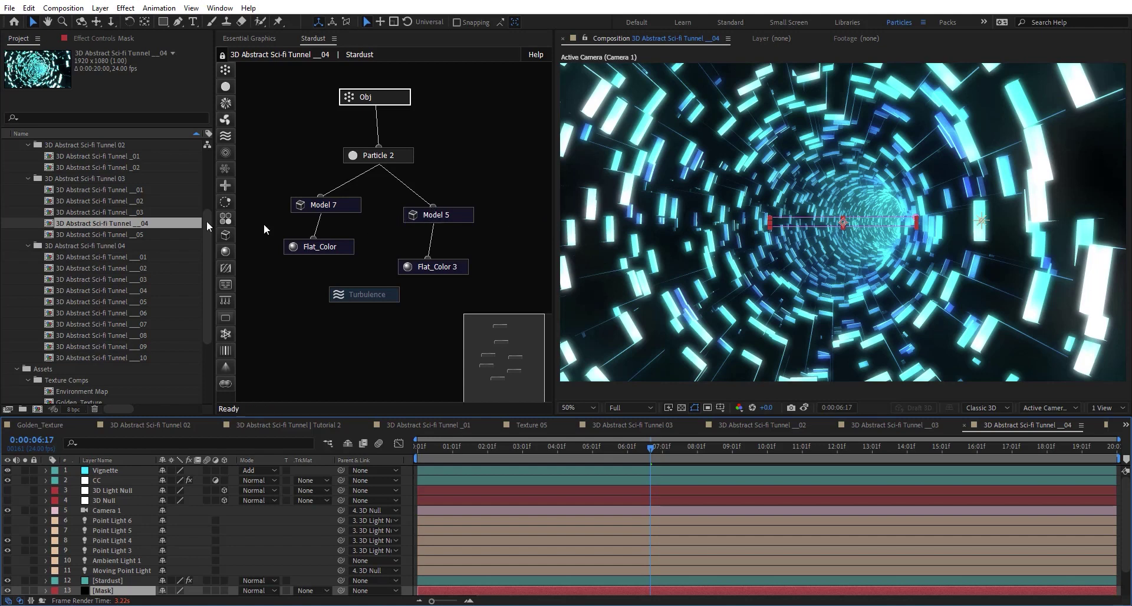
{"action": "double_click", "coordinate": [140, 235]}
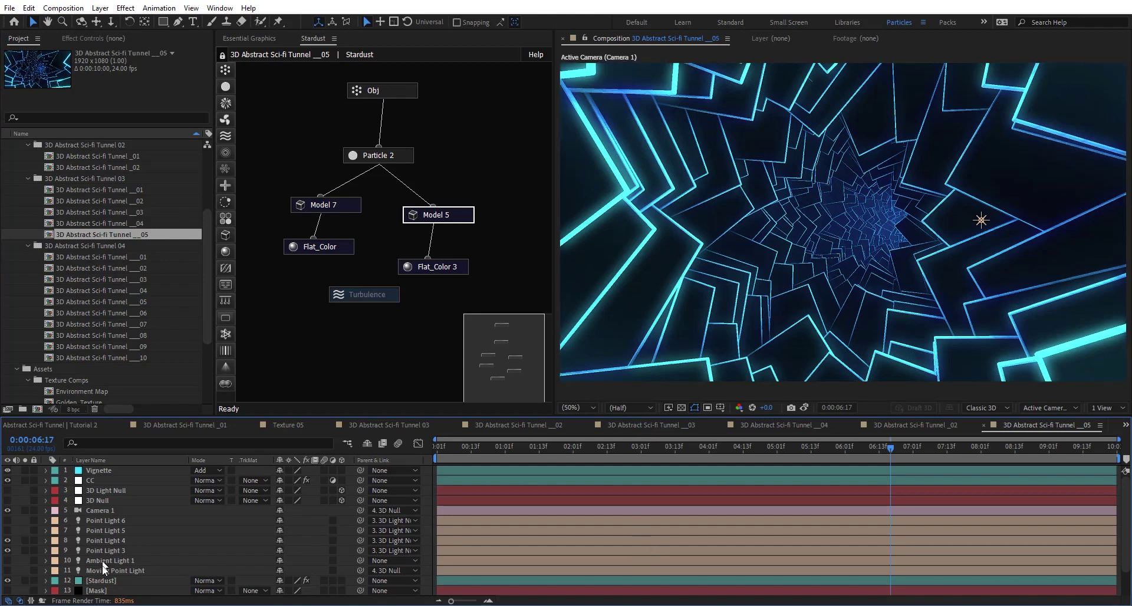
Step: Inspect the circular mask in Tunnel __05 and the extrude properties of the Stardust Model 7 node that uses it
{"action": "left_click", "coordinate": [103, 591]}
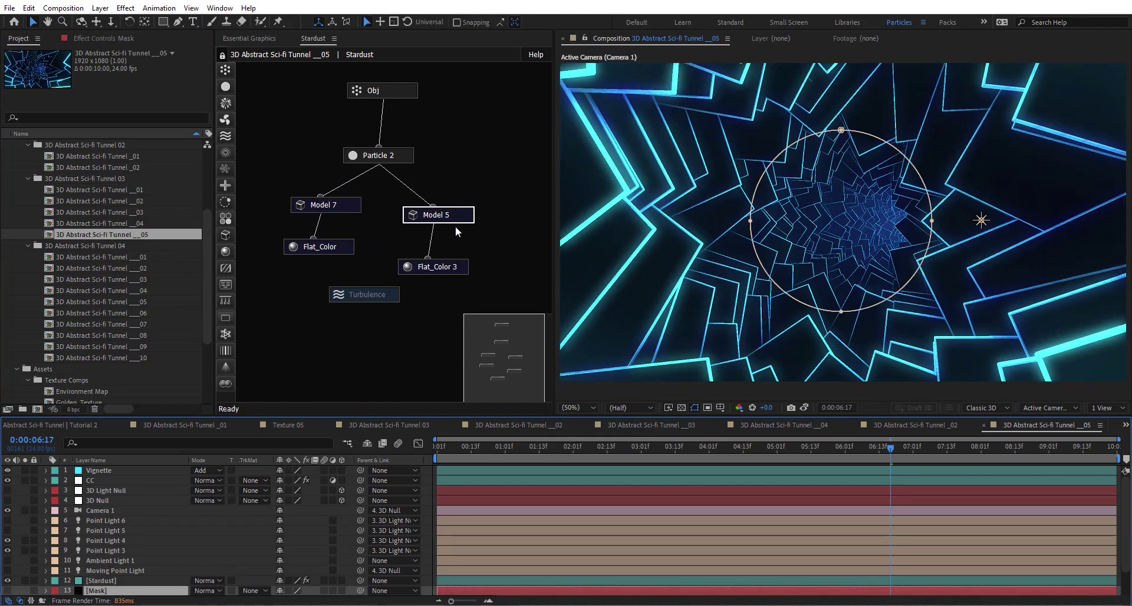
{"action": "left_click", "coordinate": [118, 581]}
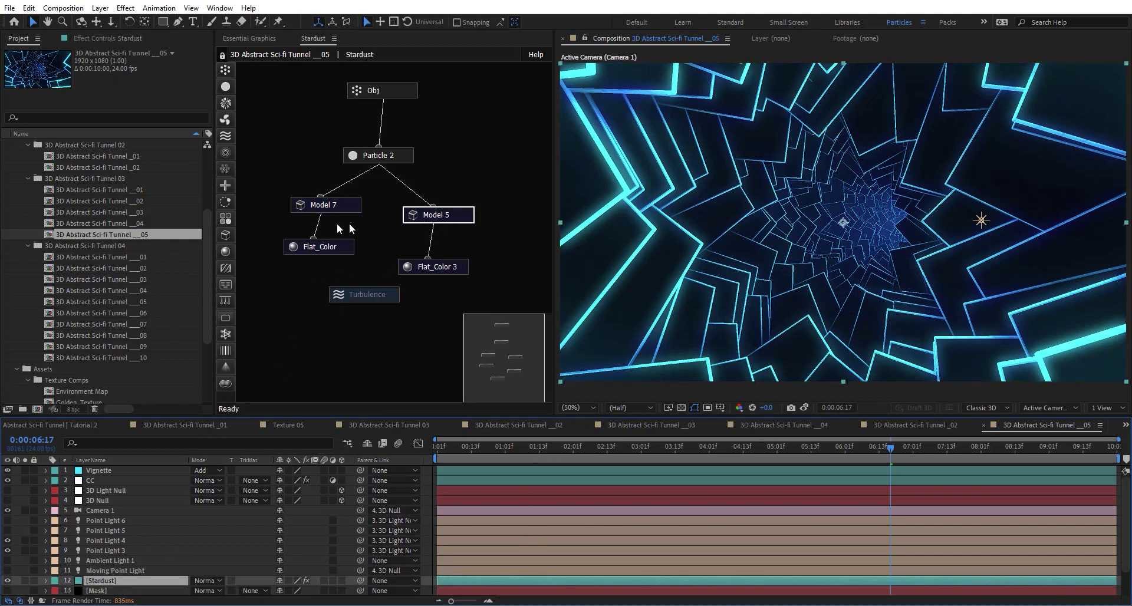
{"action": "left_click", "coordinate": [328, 205]}
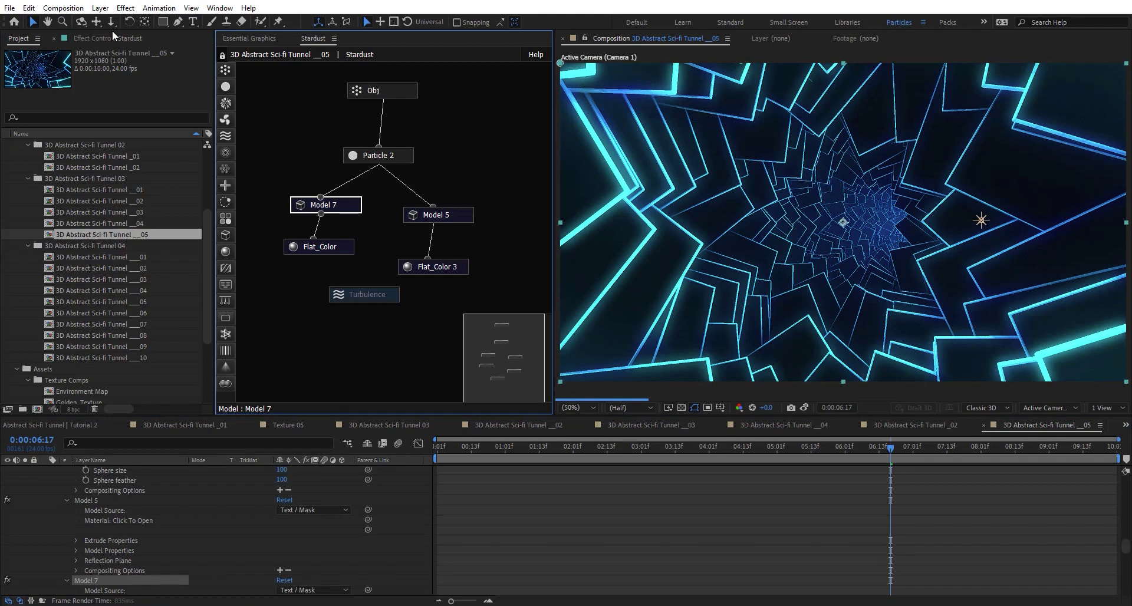
{"action": "left_click", "coordinate": [116, 38]}
{"action": "scroll", "coordinate": [73, 259], "scroll_direction": "down", "scroll_amount": 5}
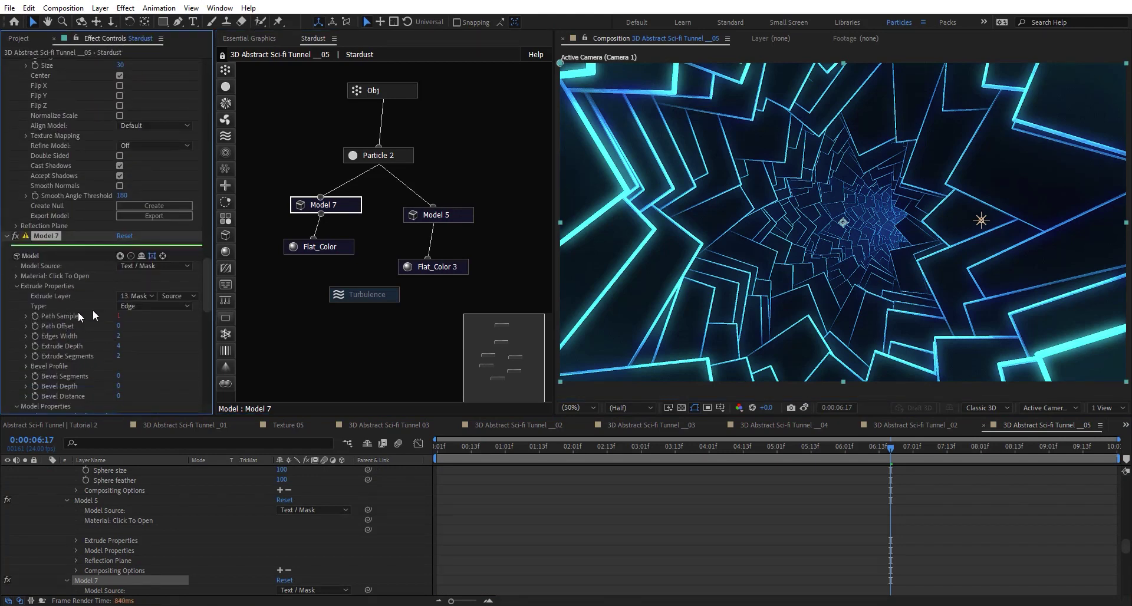
Step: Test Path Samples of 10 in Model 5's extrude properties, and restore the value to 1
{"action": "left_click", "coordinate": [459, 218]}
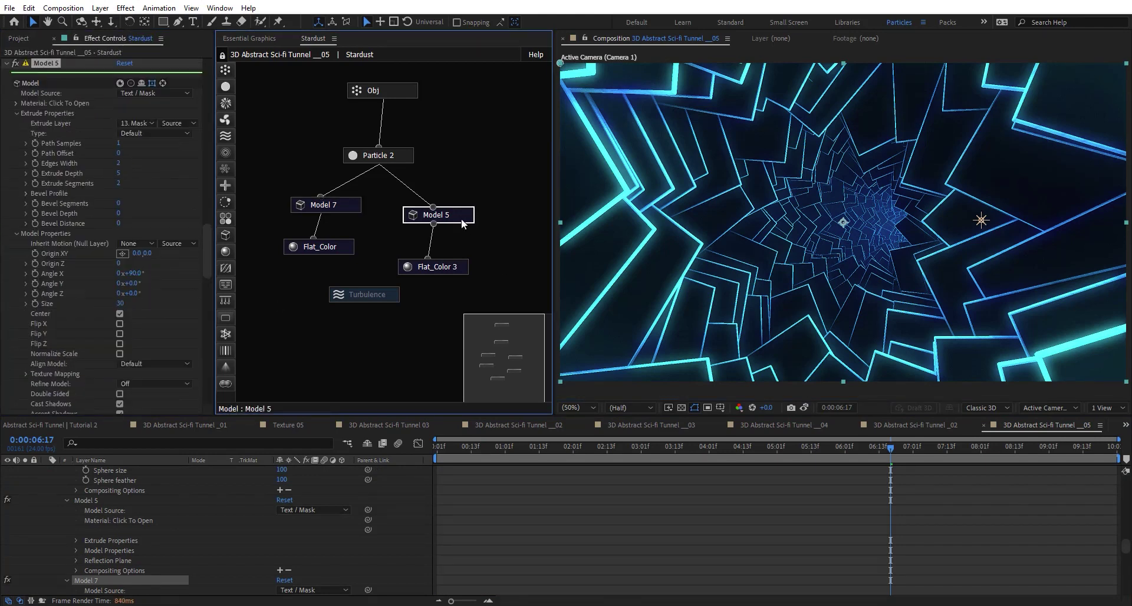
{"action": "left_click", "coordinate": [120, 143]}
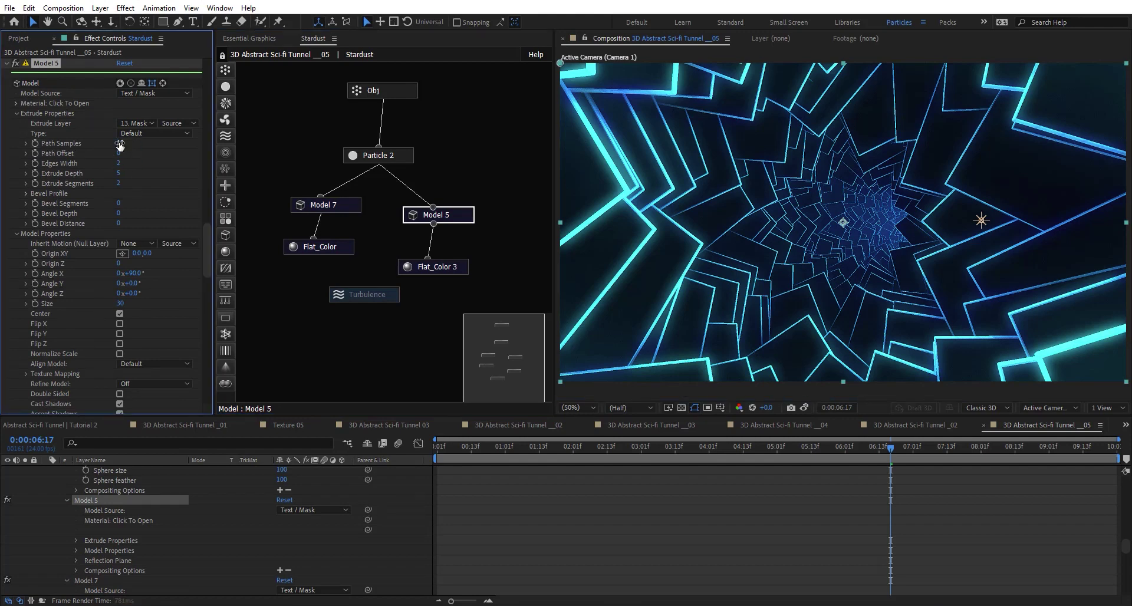
{"action": "left_click", "coordinate": [120, 143]}
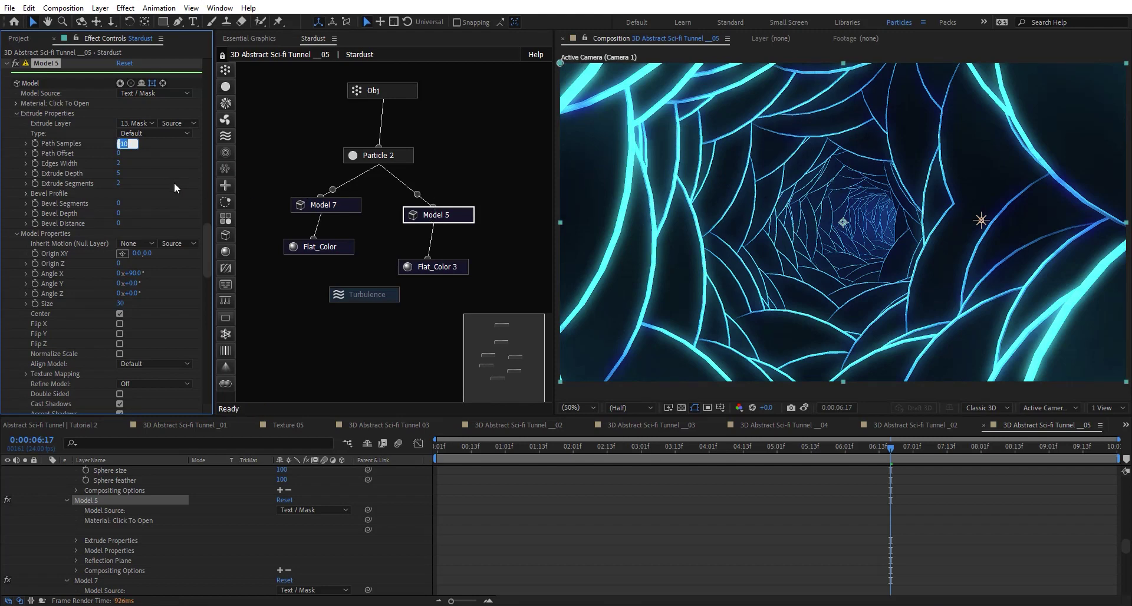
{"action": "type", "text": "1"}
{"action": "key", "text": "Return"}
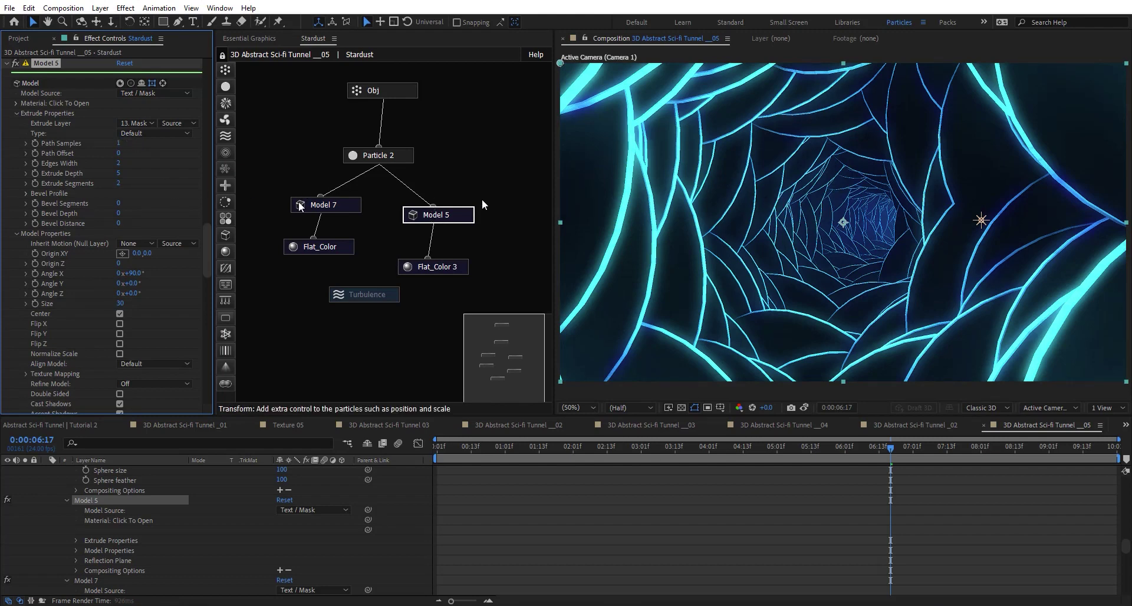
Step: Examine the settings of the Model 7, Particle 2 and Obj emitter nodes in Tunnel __05
{"action": "left_click", "coordinate": [326, 206]}
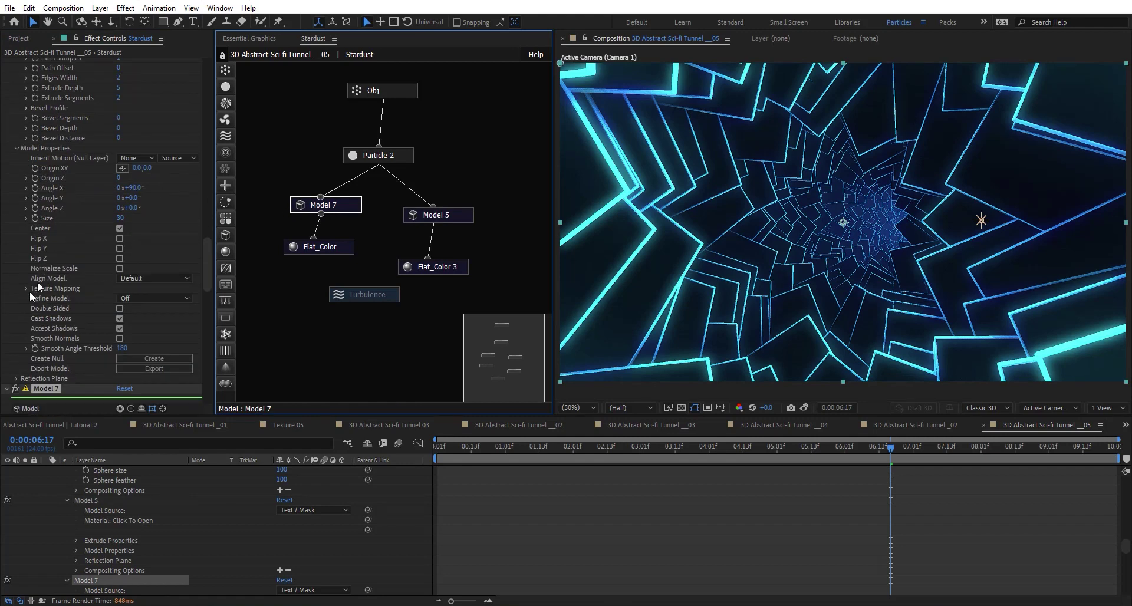
{"action": "scroll", "coordinate": [59, 295], "scroll_direction": "down", "scroll_amount": 3}
{"action": "left_click", "coordinate": [461, 220]}
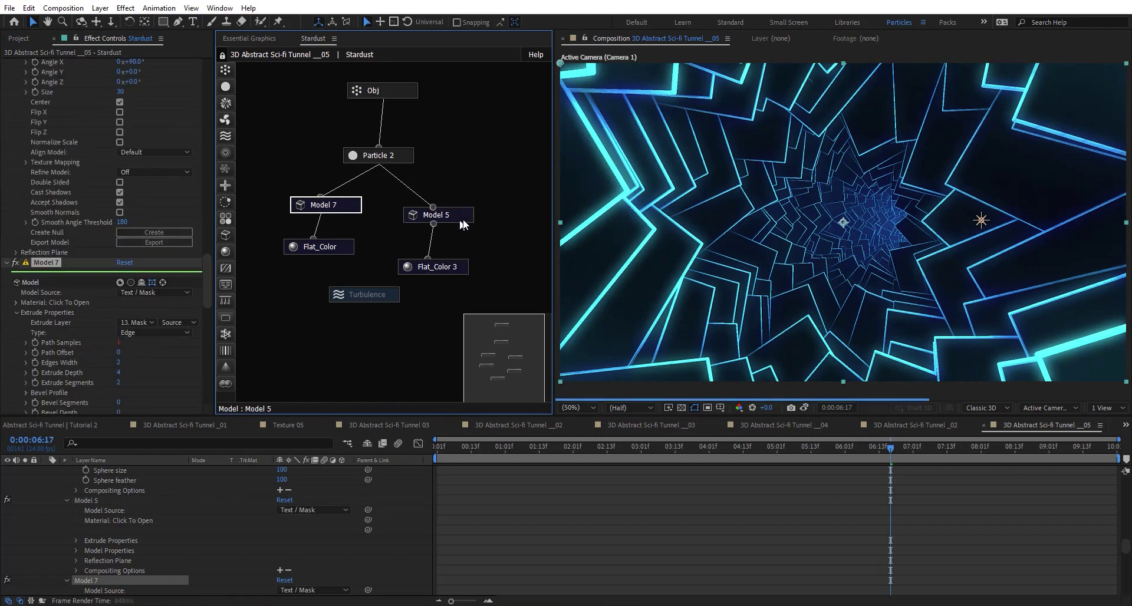
{"action": "left_click", "coordinate": [411, 153]}
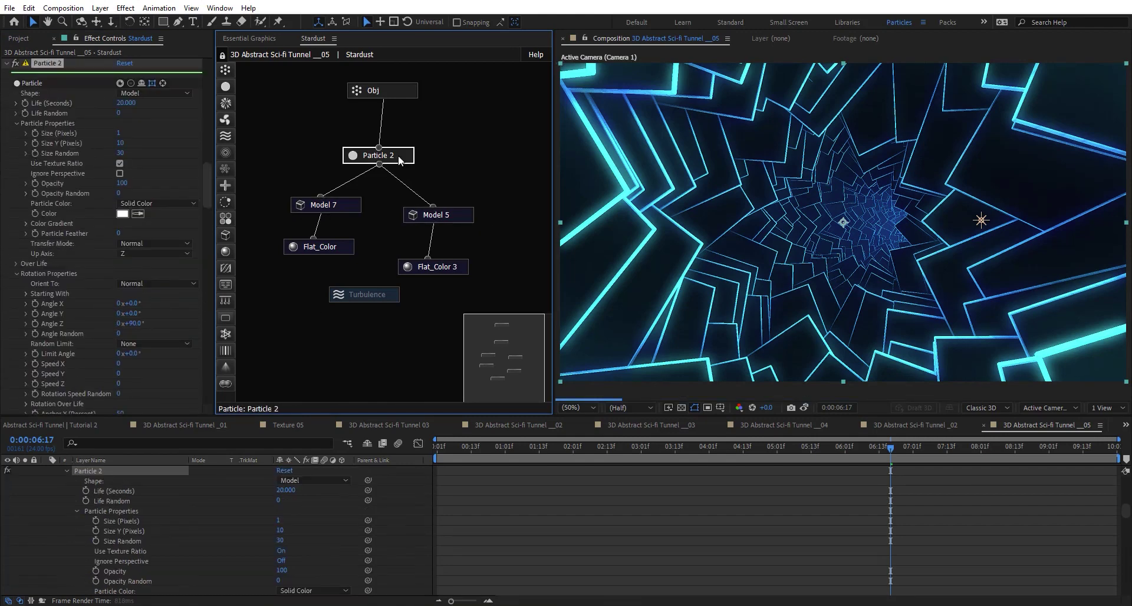
{"action": "left_click", "coordinate": [394, 86]}
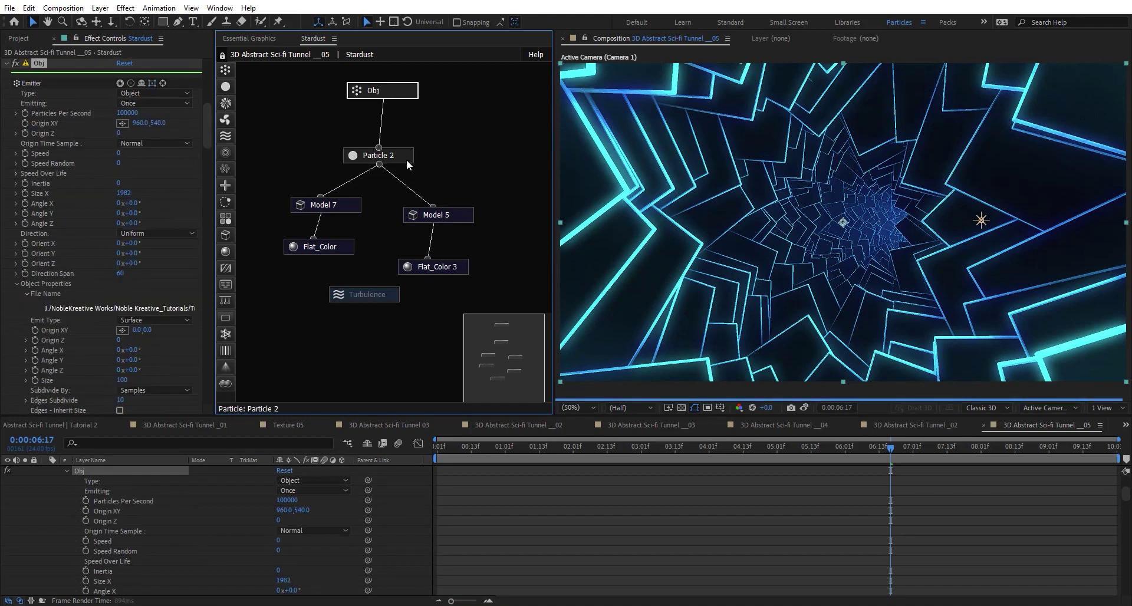
{"action": "left_click", "coordinate": [406, 158]}
{"action": "scroll", "coordinate": [73, 269], "scroll_direction": "down", "scroll_amount": 10}
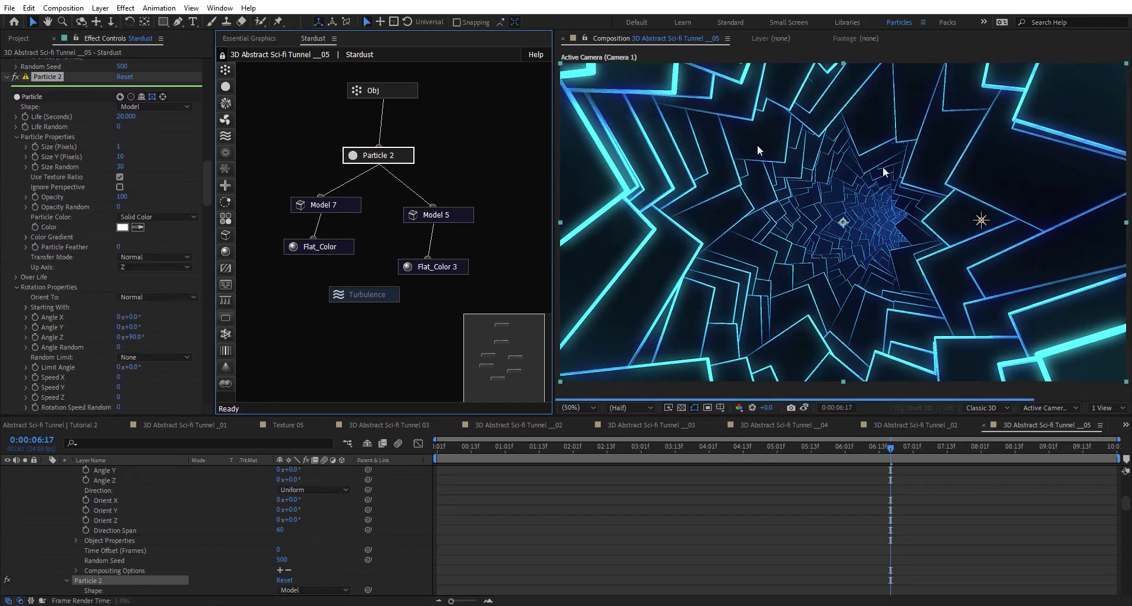
Step: Open the Tunnel _02 composition from the 3D Abstract Sci-fi Tunnel 02 folder and inspect its deformed cube up close
{"action": "left_click", "coordinate": [21, 38]}
{"action": "scroll", "coordinate": [114, 242], "scroll_direction": "up", "scroll_amount": 2}
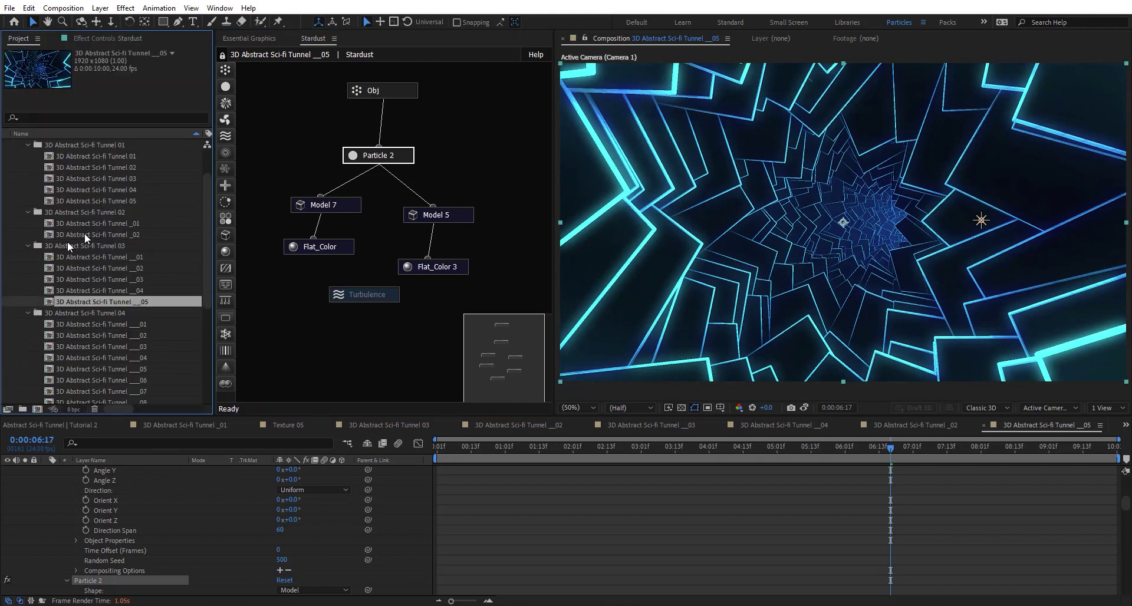
{"action": "double_click", "coordinate": [118, 233]}
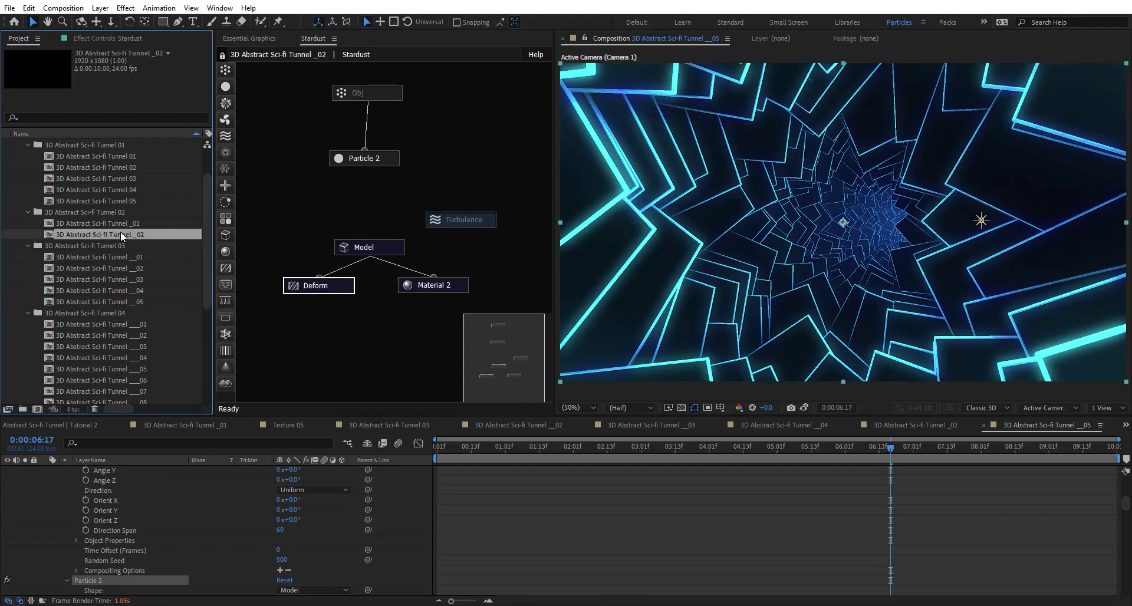
{"action": "scroll", "coordinate": [831, 212], "scroll_direction": "up", "scroll_amount": 2}
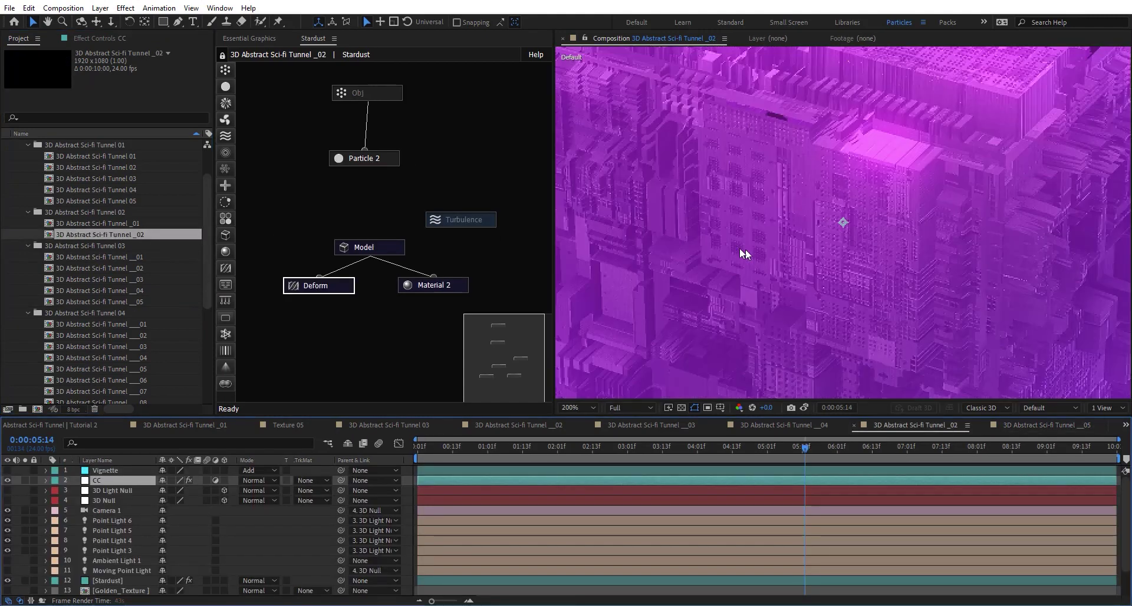
{"action": "scroll", "coordinate": [751, 197], "scroll_direction": "down", "scroll_amount": 1}
{"action": "scroll", "coordinate": [781, 217], "scroll_direction": "up", "scroll_amount": 1}
{"action": "scroll", "coordinate": [734, 248], "scroll_direction": "down", "scroll_amount": 1}
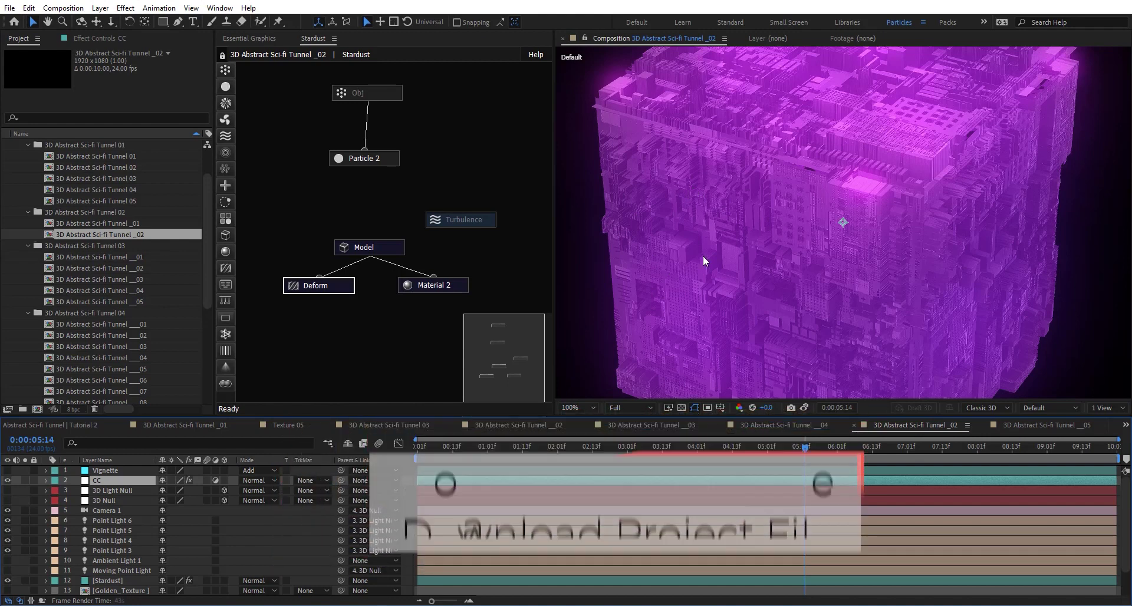
Step: Examine the Model node's primitive type, size and segment settings for the cube
{"action": "left_click", "coordinate": [364, 246]}
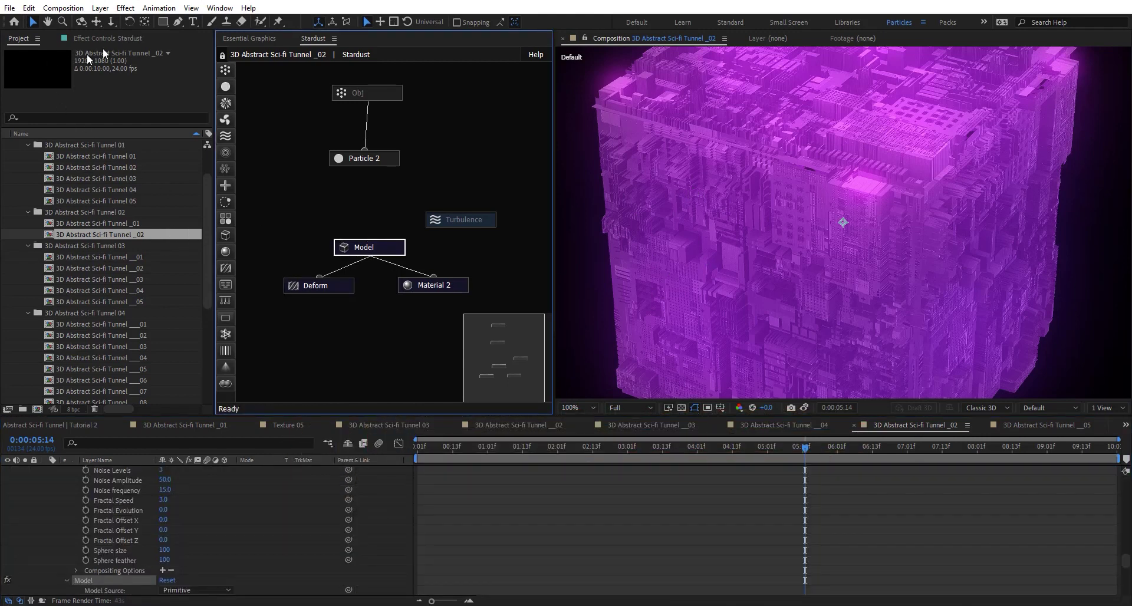
{"action": "left_click", "coordinate": [126, 36]}
{"action": "scroll", "coordinate": [77, 270], "scroll_direction": "down", "scroll_amount": 2}
{"action": "scroll", "coordinate": [83, 277], "scroll_direction": "down", "scroll_amount": 3}
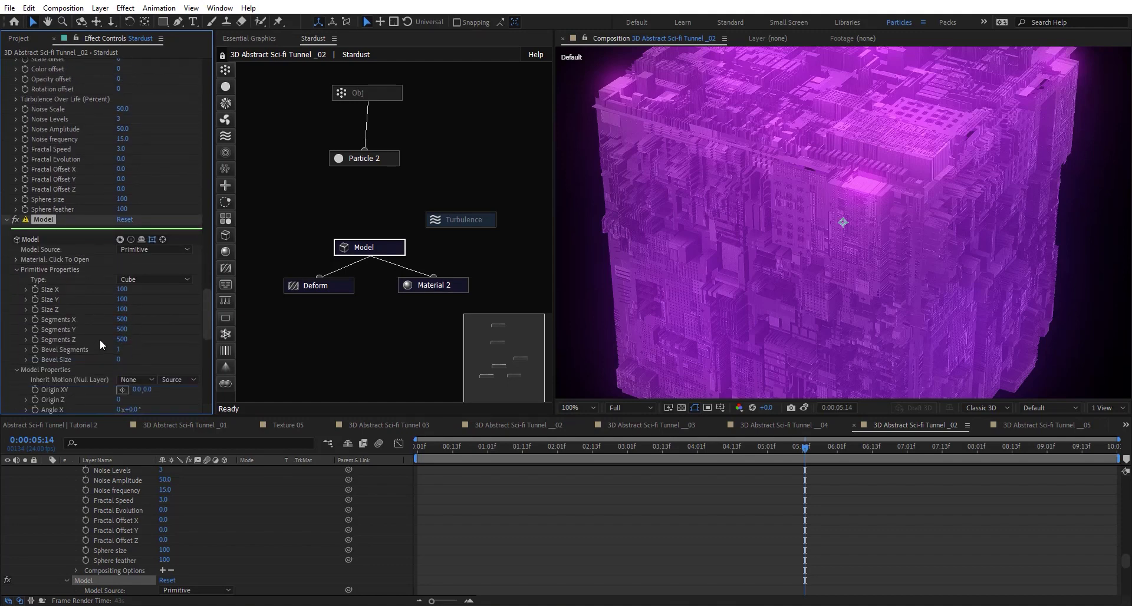
Step: Examine the Deform node's deform type and map layer options, keeping Maps and Texture 01 selected
{"action": "left_click", "coordinate": [341, 285]}
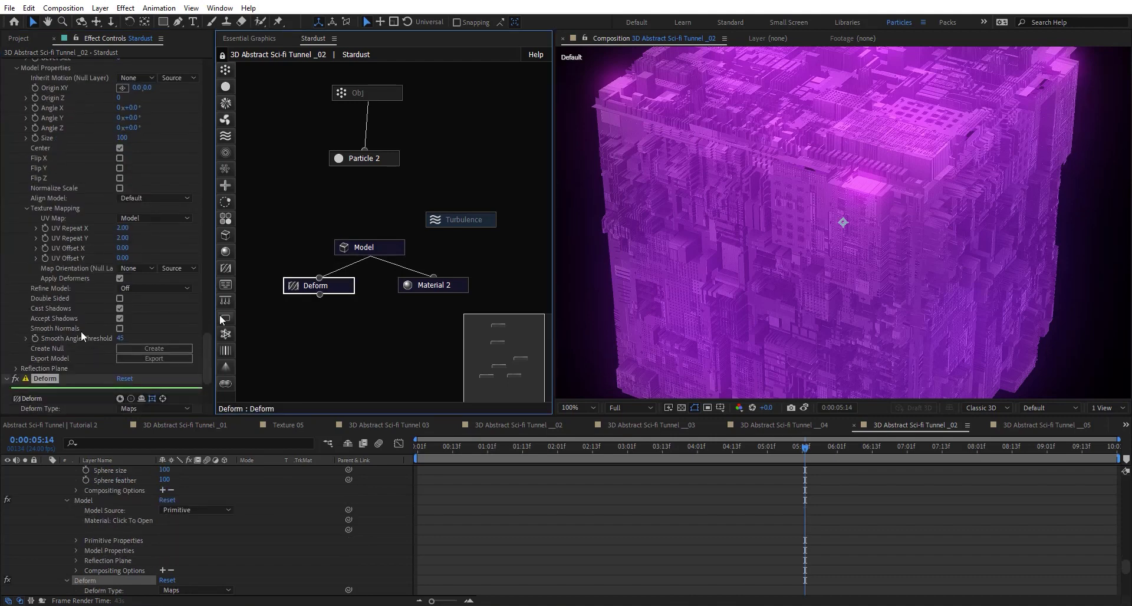
{"action": "scroll", "coordinate": [66, 327], "scroll_direction": "down", "scroll_amount": 4}
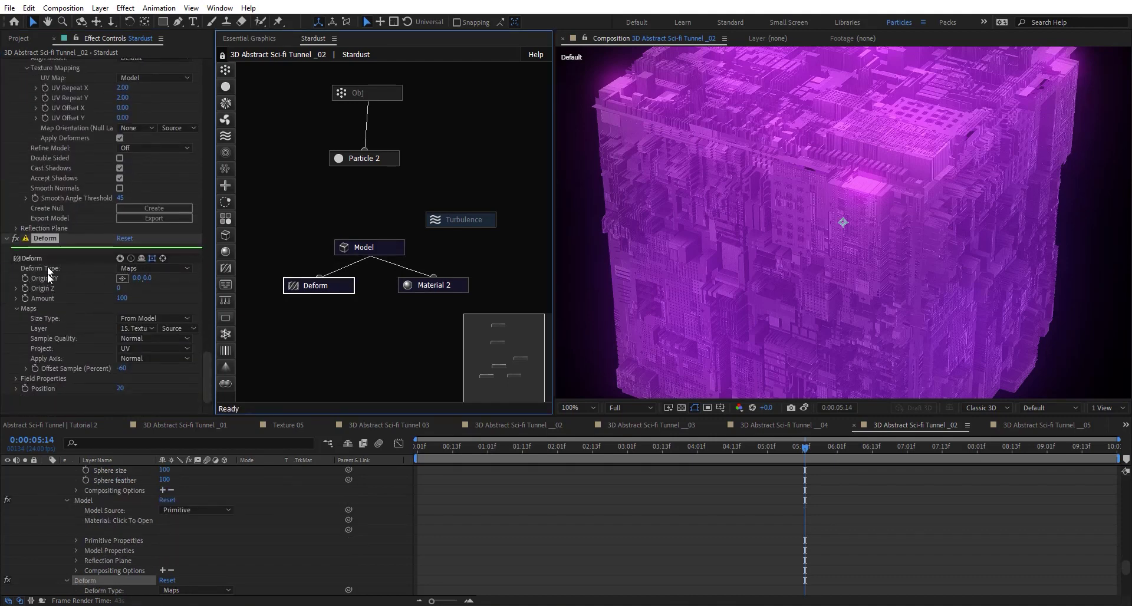
{"action": "left_click", "coordinate": [151, 269]}
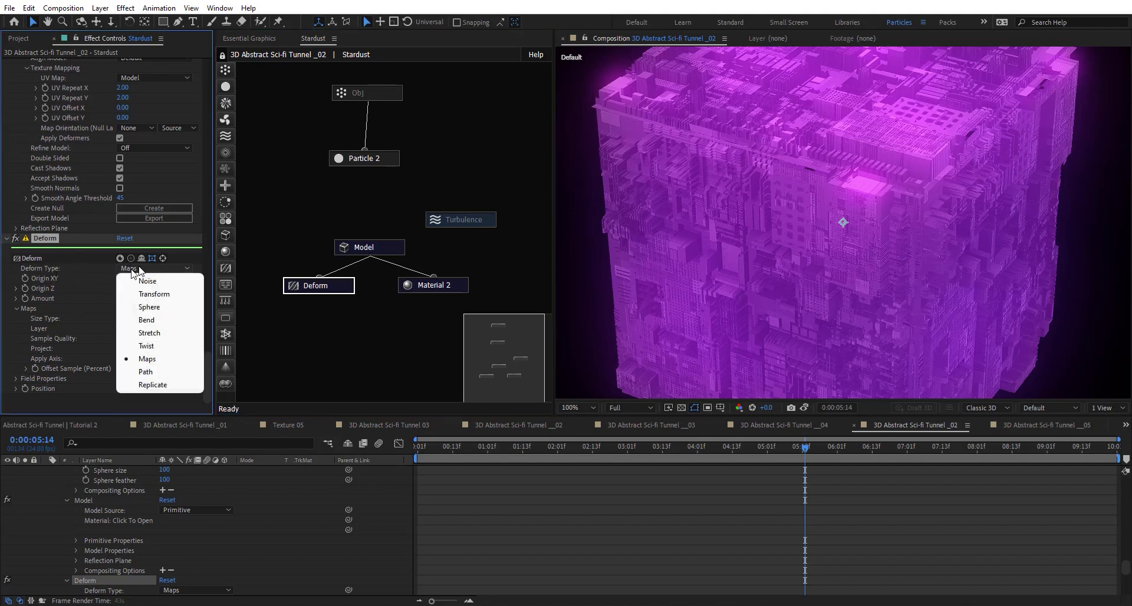
{"action": "left_click", "coordinate": [141, 358]}
{"action": "left_click", "coordinate": [142, 329]}
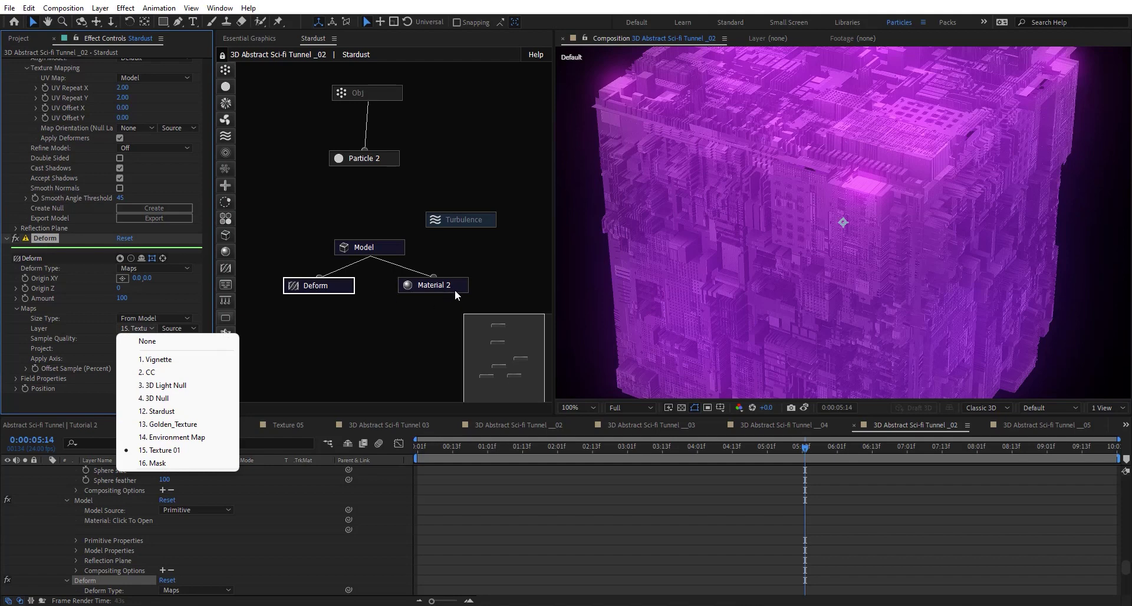
{"action": "left_click", "coordinate": [87, 319]}
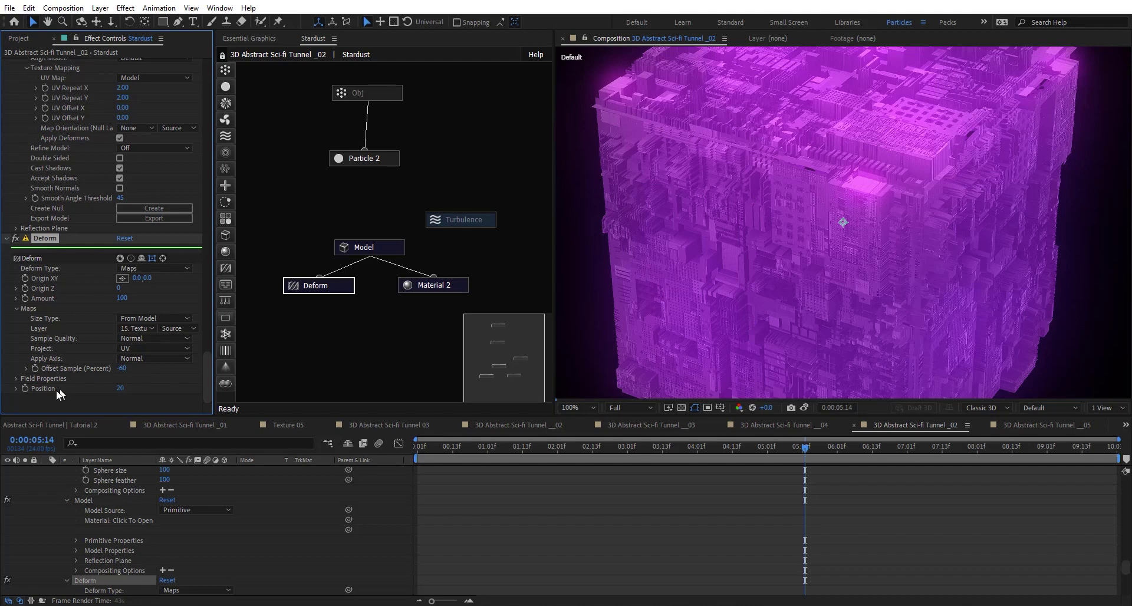
Step: Set the Deform node's Amount to 0 to remove the displacement from the cube
{"action": "scroll", "coordinate": [674, 258], "scroll_direction": "up", "scroll_amount": 1}
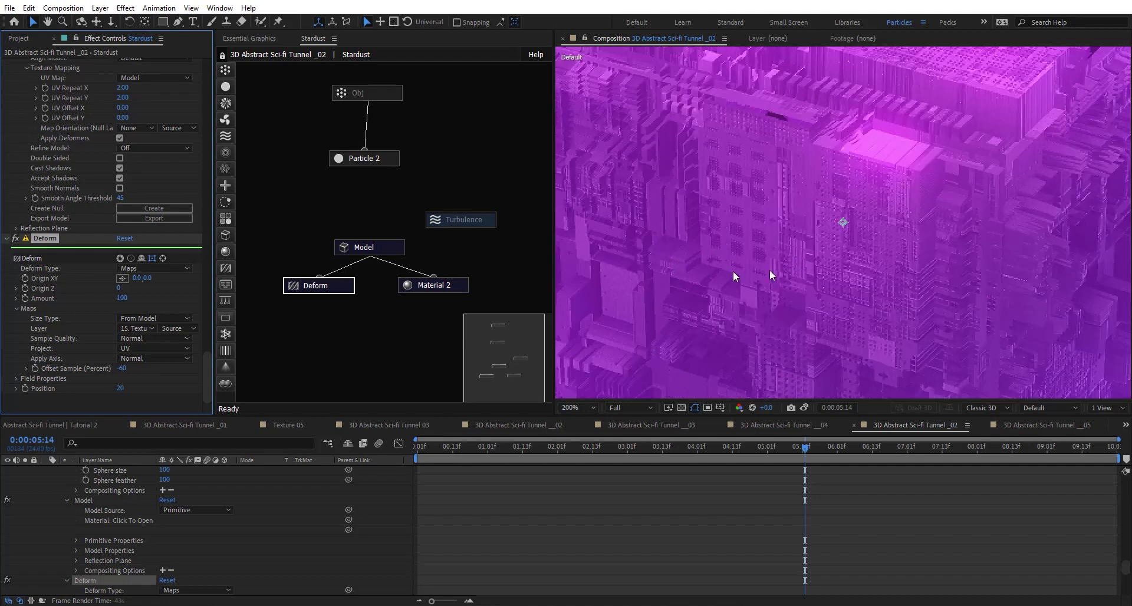
{"action": "scroll", "coordinate": [760, 262], "scroll_direction": "down", "scroll_amount": 1}
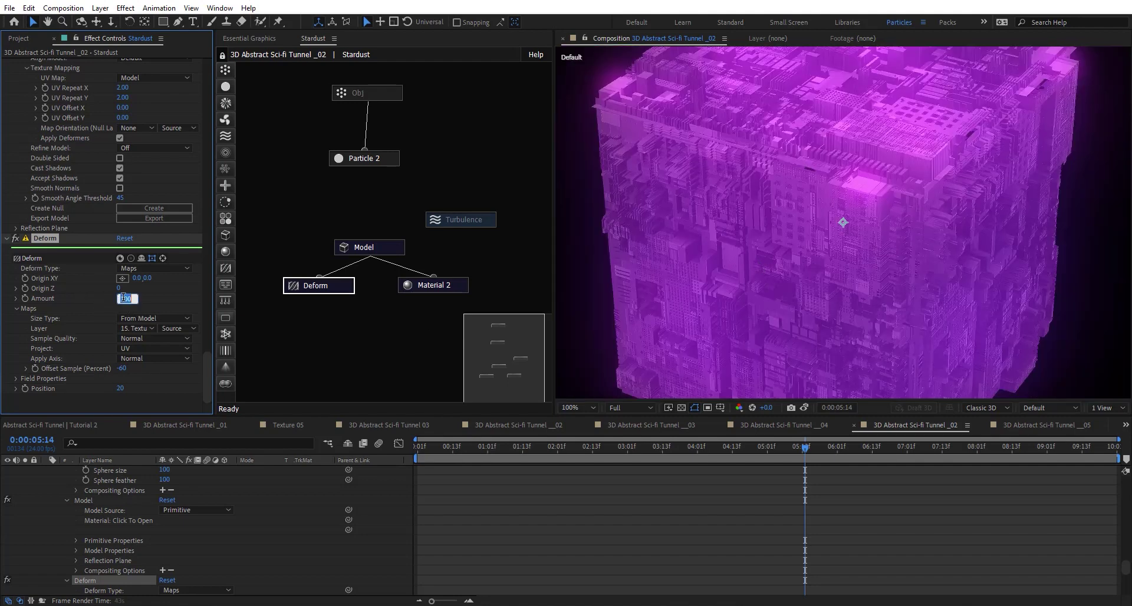
{"action": "type", "text": "0"}
{"action": "left_click", "coordinate": [806, 247]}
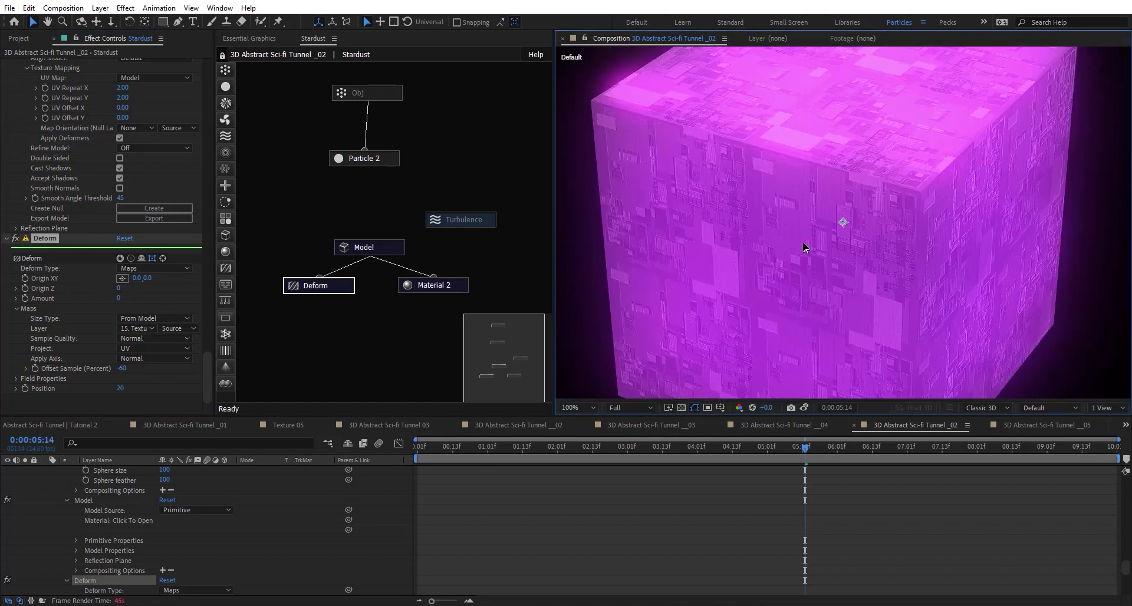
Step: Compare the cube without displacement against the stored snapshot, both up close and as a whole
{"action": "left_click", "coordinate": [809, 406]}
{"action": "left_click", "coordinate": [810, 405]}
{"action": "left_click", "coordinate": [810, 406]}
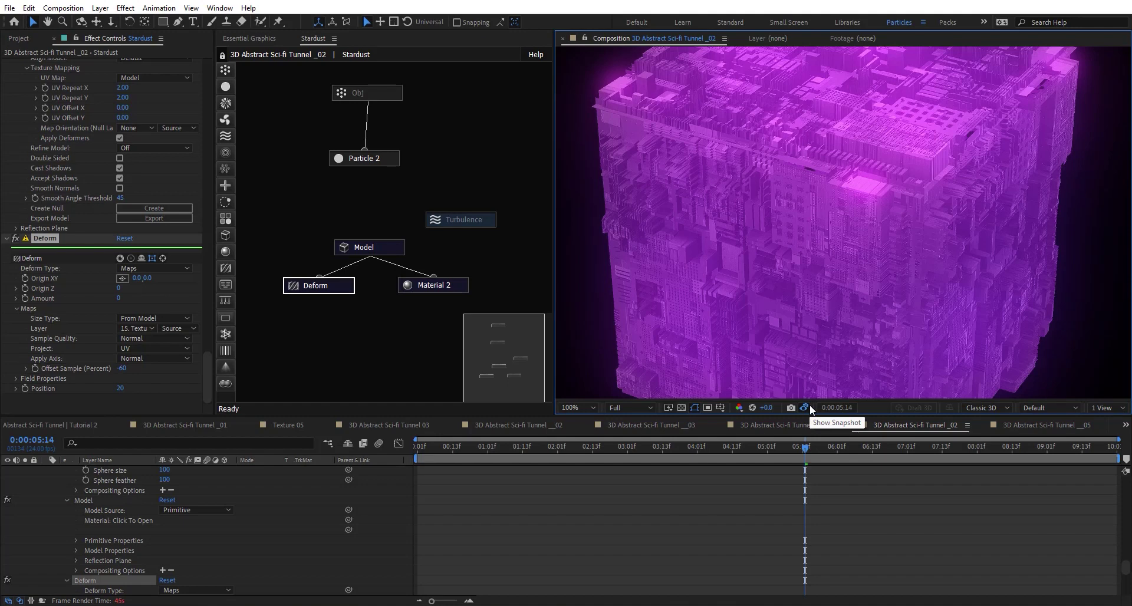
{"action": "left_click", "coordinate": [810, 407]}
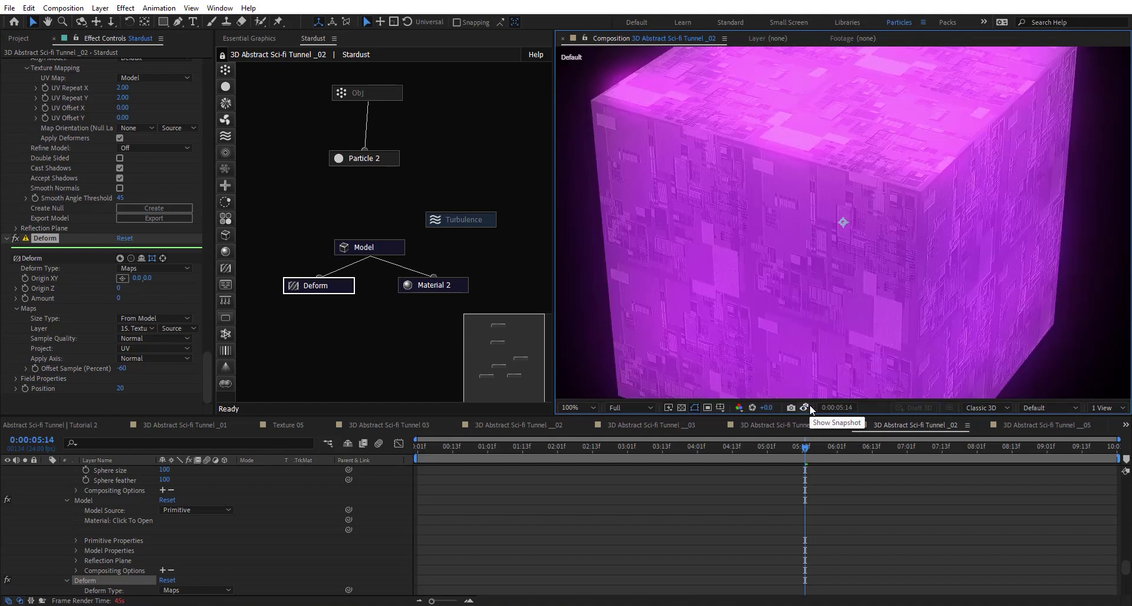
{"action": "left_click", "coordinate": [809, 406]}
{"action": "left_click", "coordinate": [803, 408]}
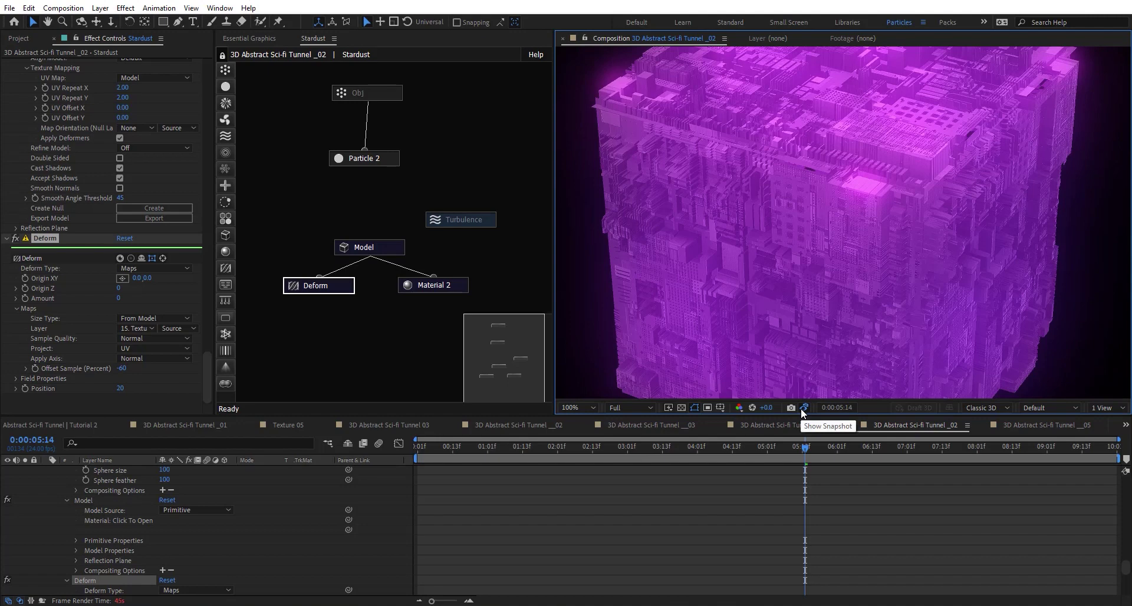
{"action": "left_click", "coordinate": [803, 408]}
{"action": "scroll", "coordinate": [737, 235], "scroll_direction": "up", "scroll_amount": 1}
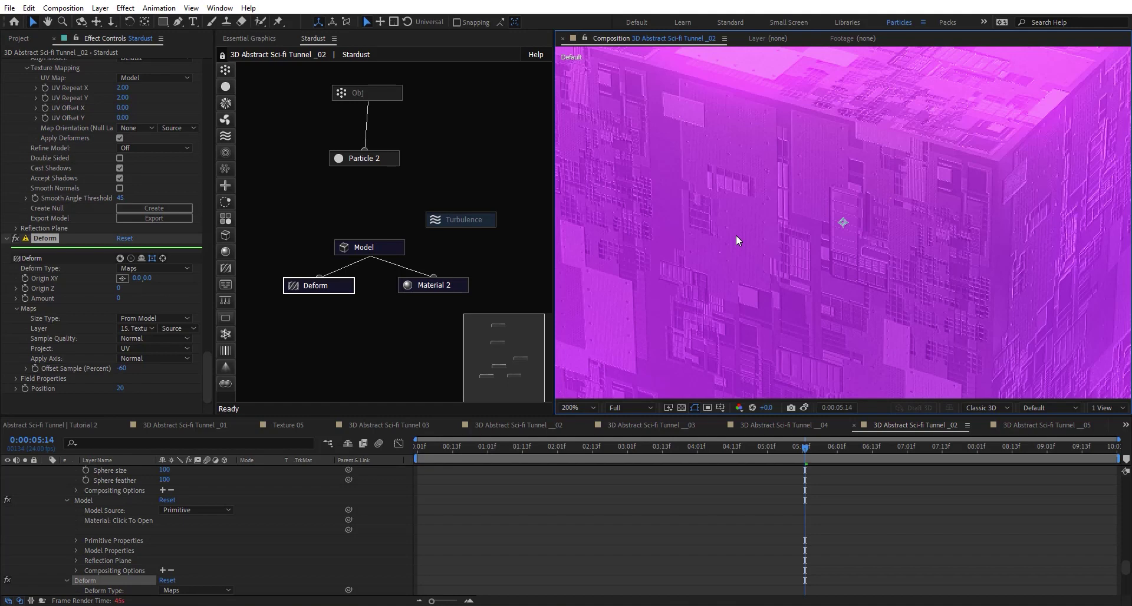
{"action": "left_click", "coordinate": [809, 406]}
{"action": "scroll", "coordinate": [778, 233], "scroll_direction": "down", "scroll_amount": 1}
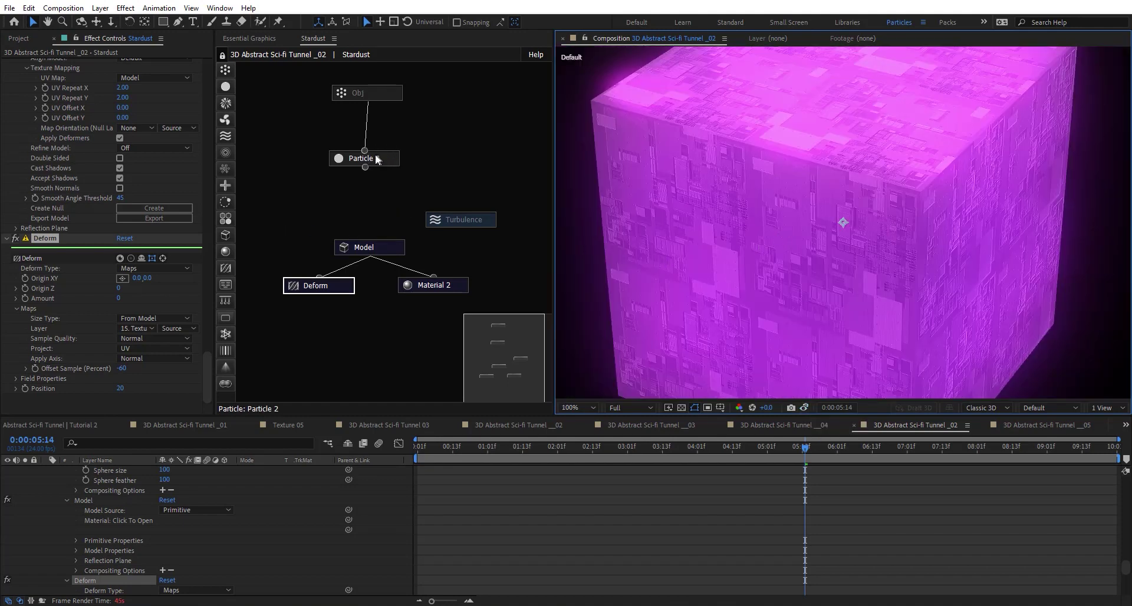
{"action": "scroll", "coordinate": [866, 180], "scroll_direction": "down", "scroll_amount": 1}
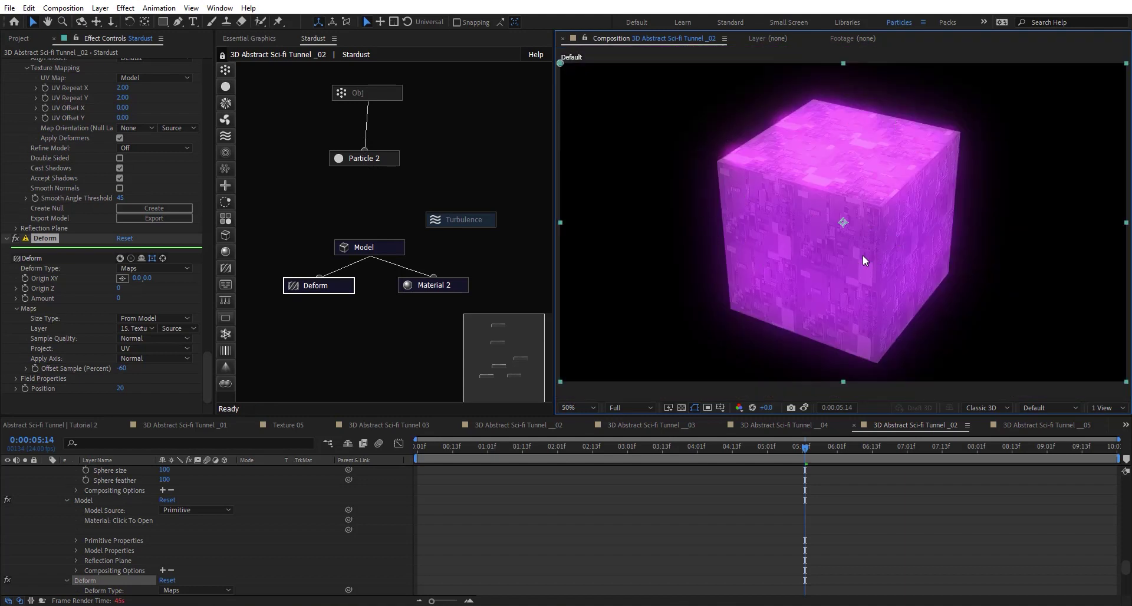